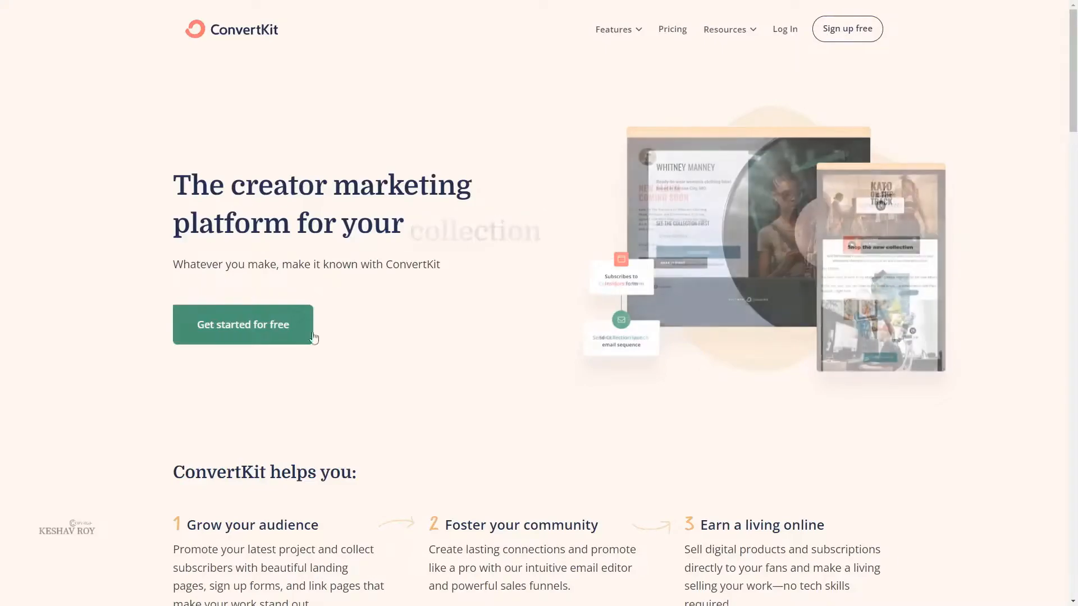
- Review the ConvertKit homepage and compare the Free, Creator and Creator Pro pricing plans
scroll(727, 286, down, 15)
drag(1074, 241, 1075, 62)
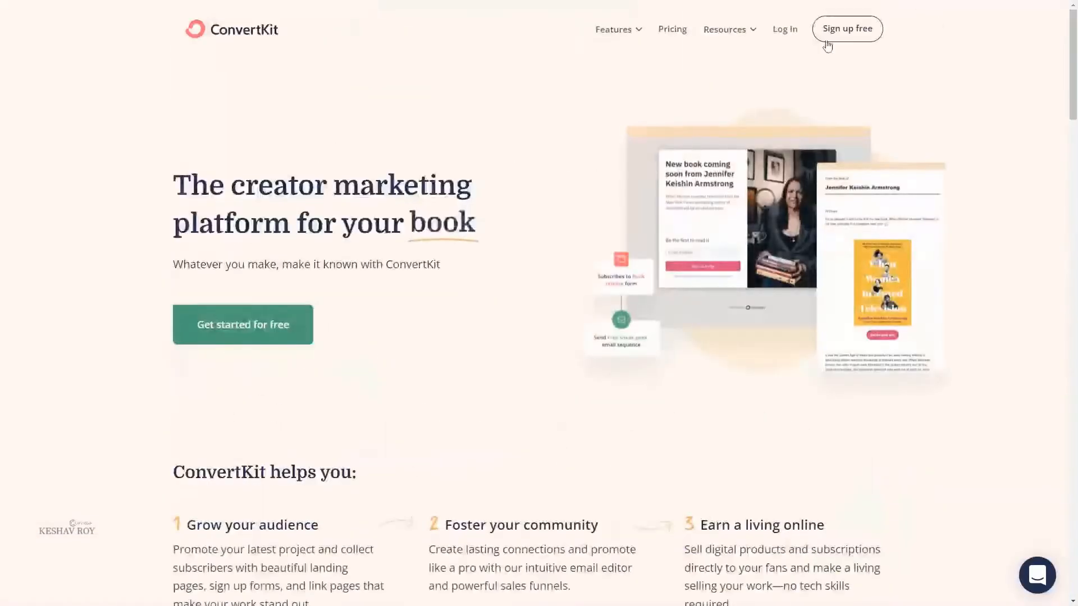
click(677, 33)
scroll(293, 350, down, 6)
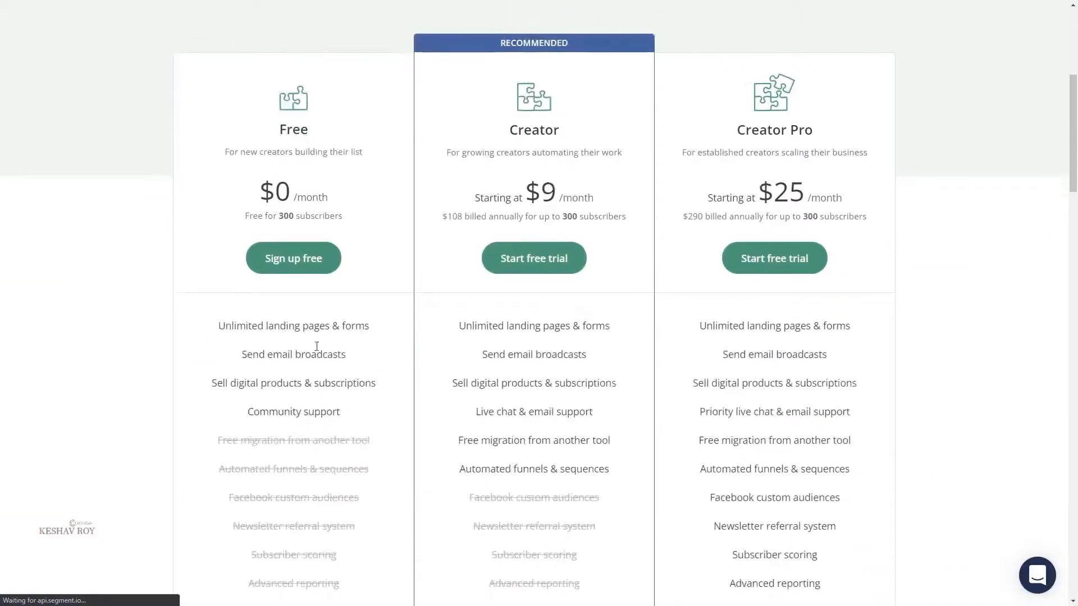
drag(275, 195, 629, 168)
scroll(1011, 193, up, 6)
- Start the free sign-up and complete the CAPTCHA by selecting every bus image in both rounds
drag(850, 48, 852, 41)
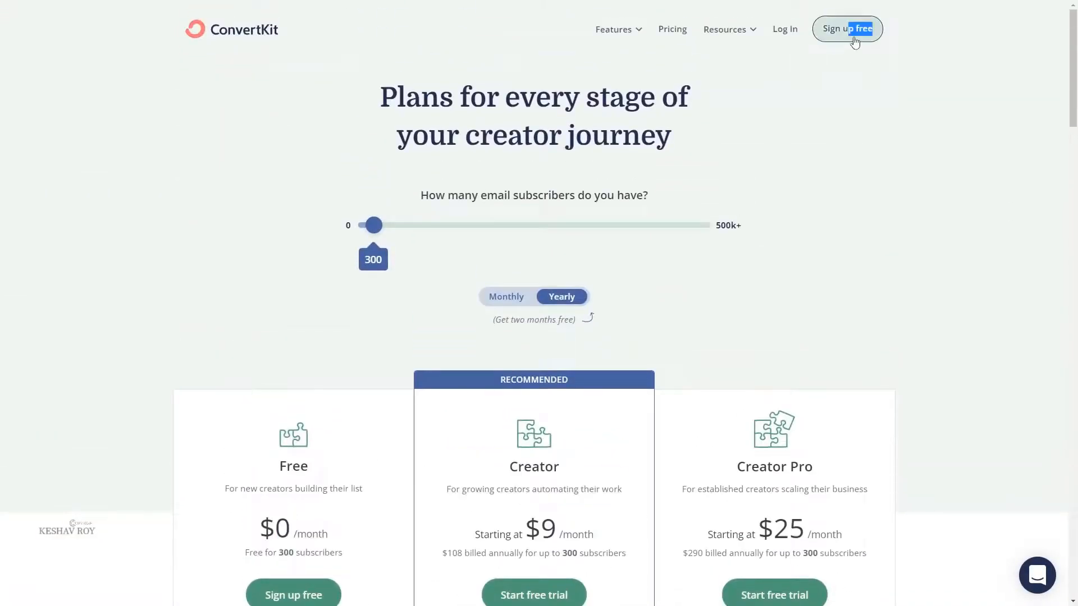
click(856, 41)
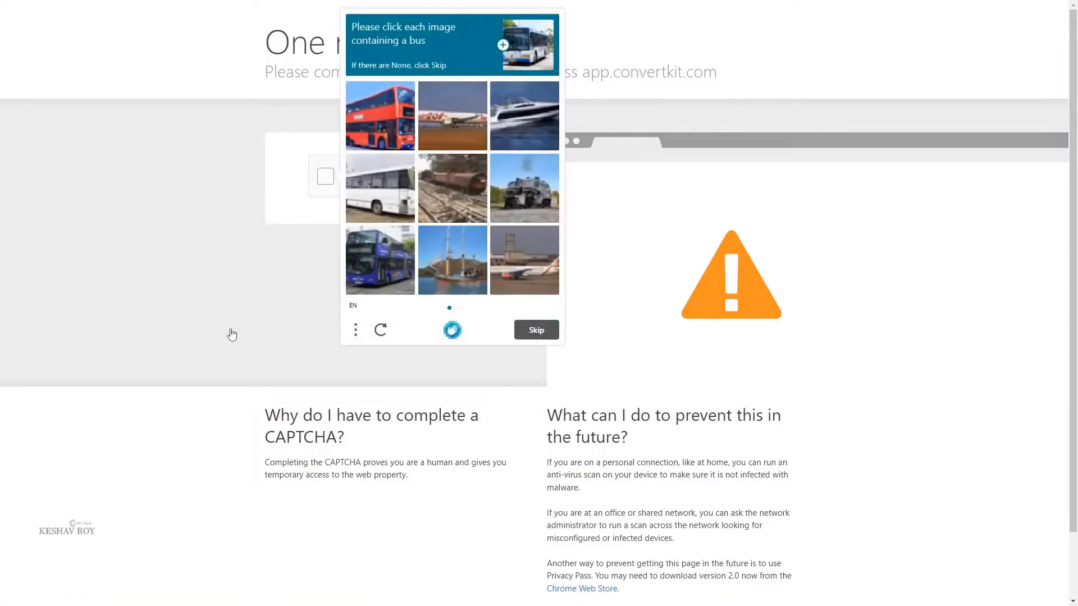
click(388, 104)
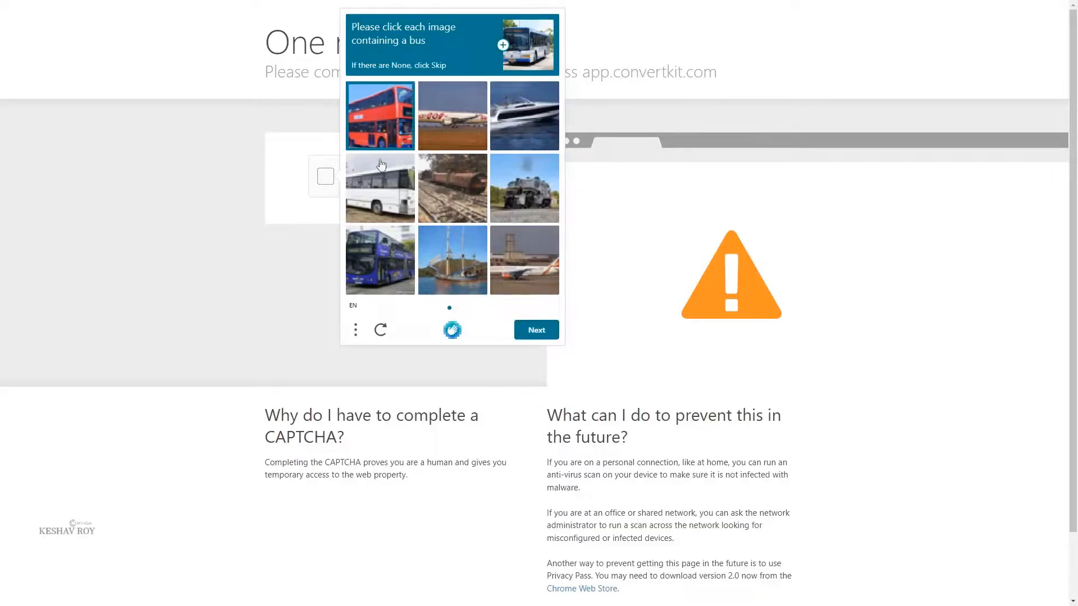
click(380, 271)
click(373, 216)
click(533, 331)
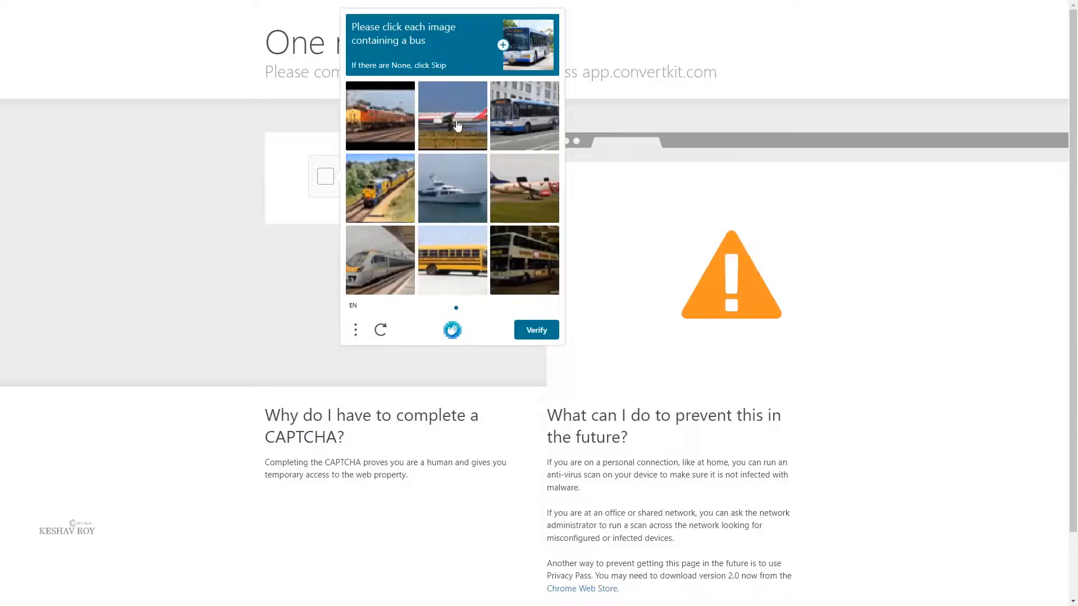
click(512, 133)
click(505, 265)
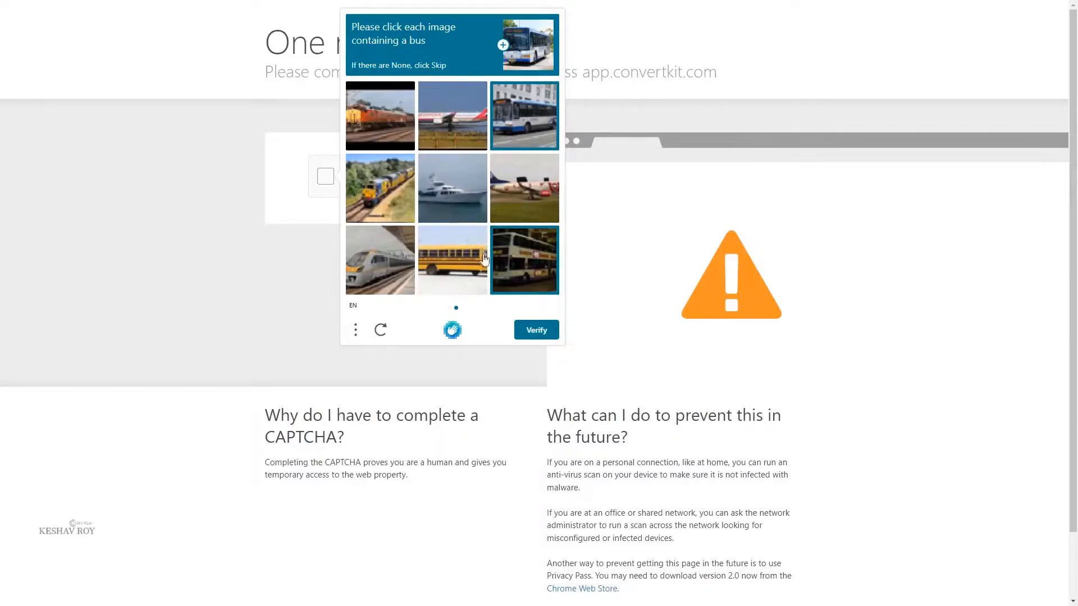
click(464, 277)
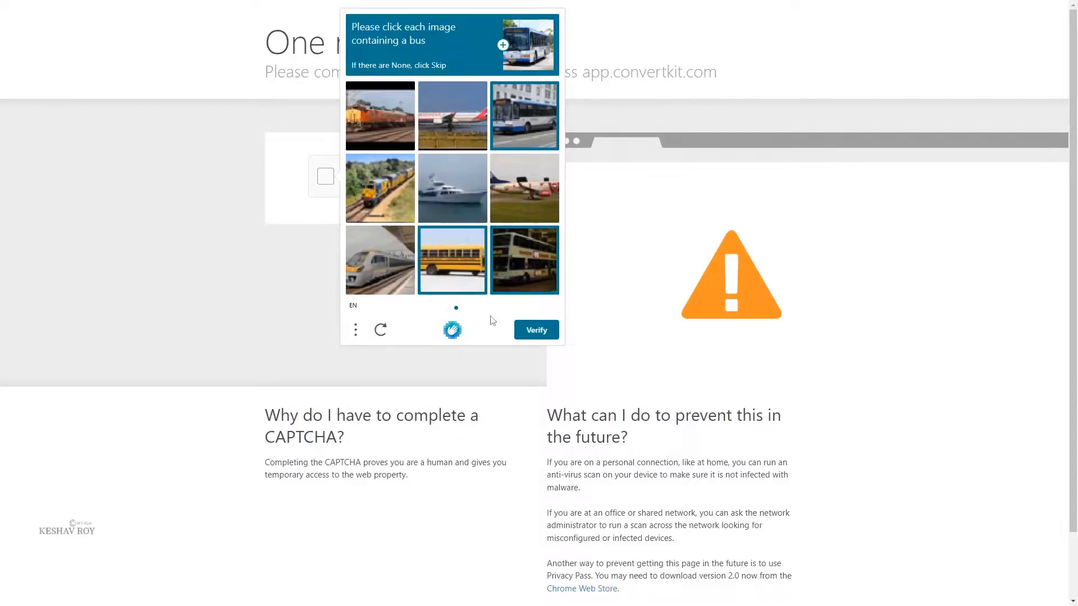
click(529, 332)
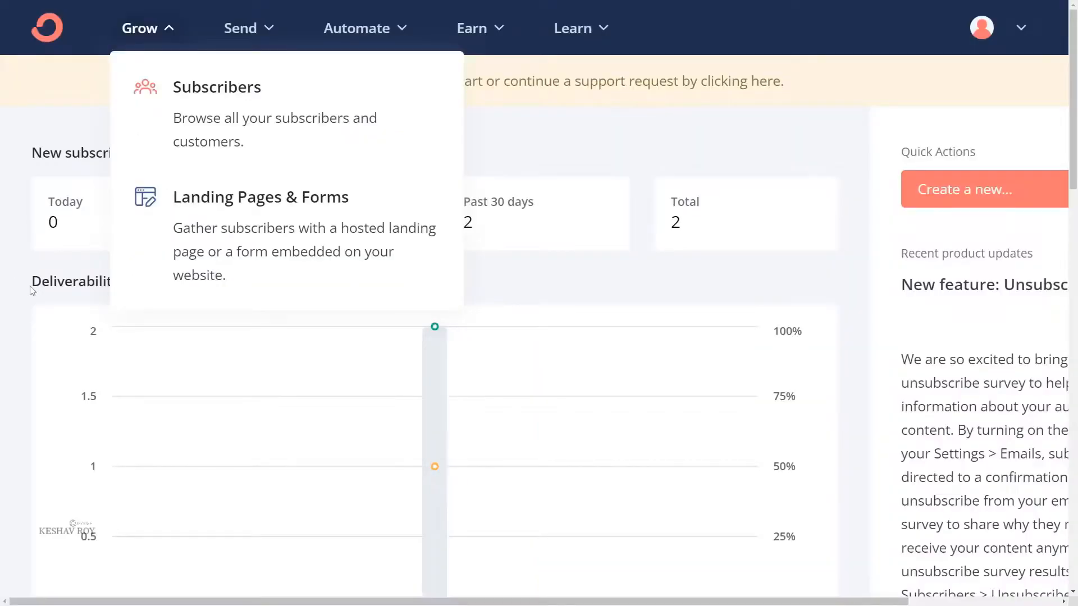
- Go to Landing Pages & Forms and start creating a new landing page
click(241, 251)
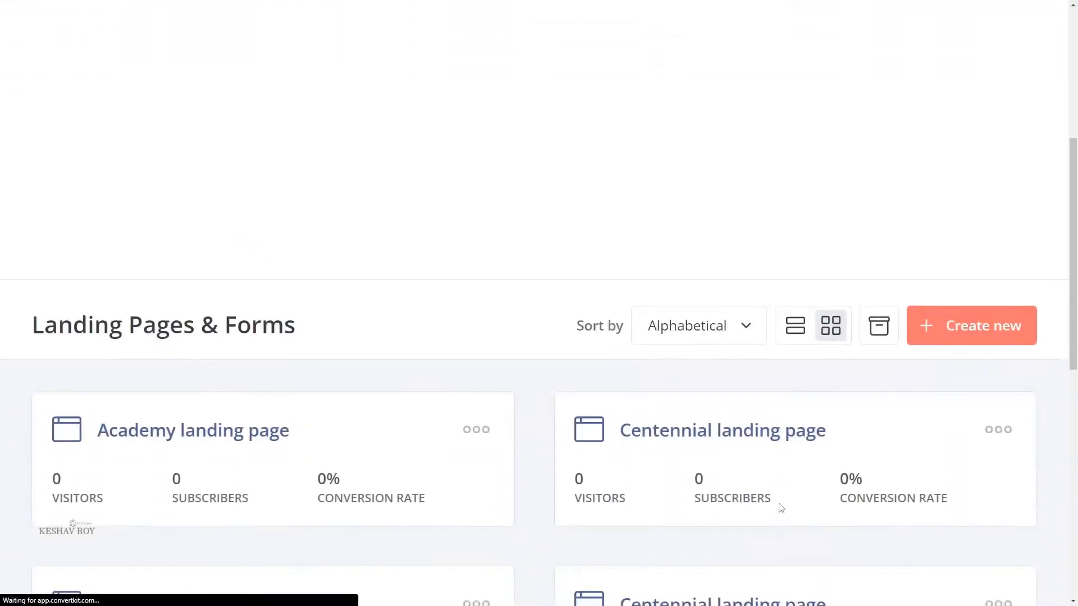
scroll(449, 336, down, 5)
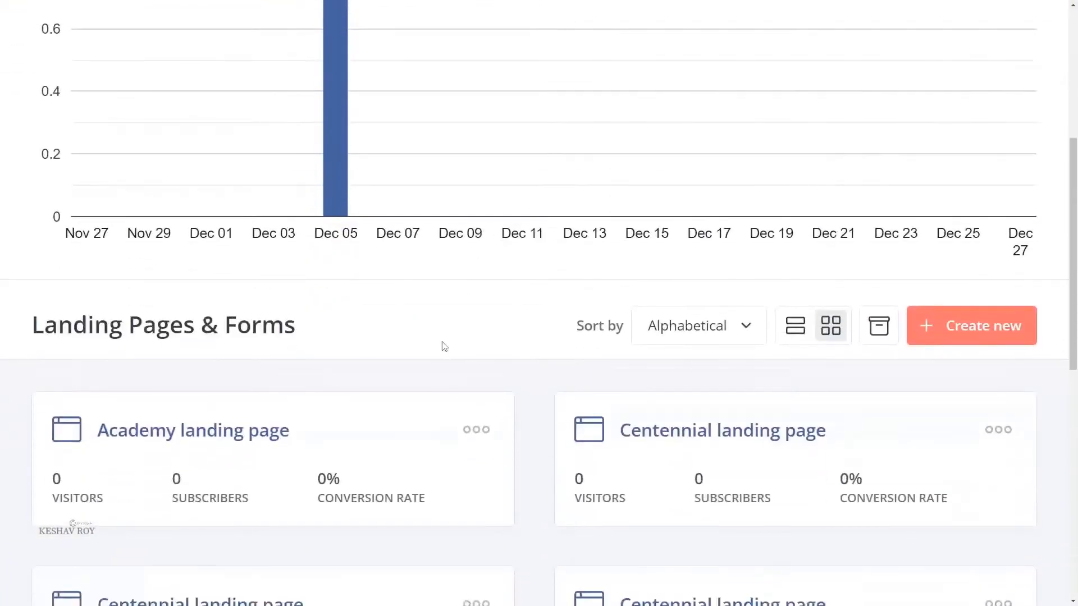
scroll(1051, 443, up, 2)
click(967, 390)
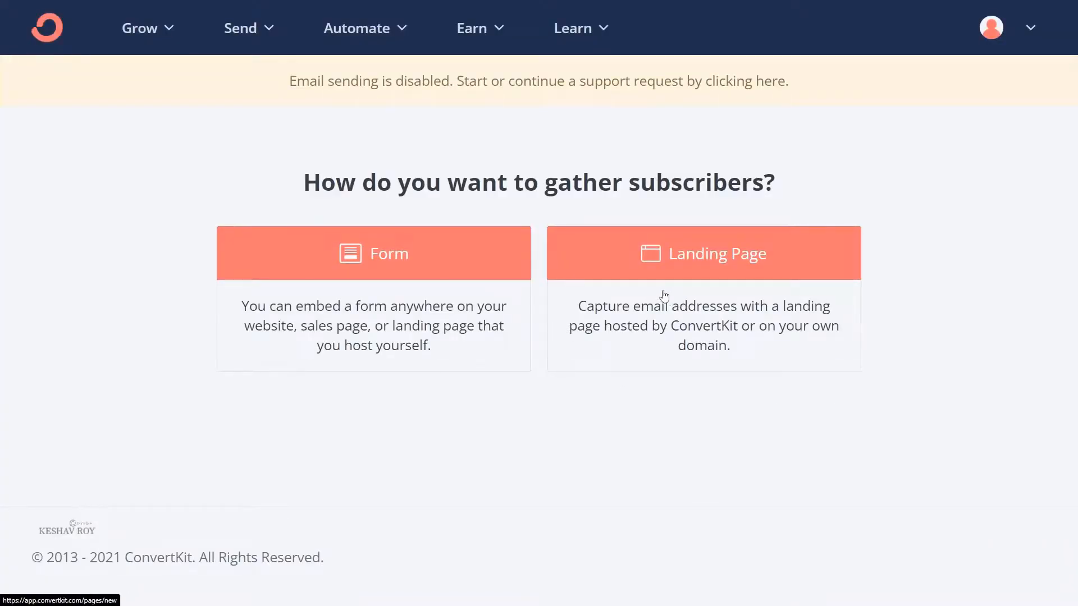
click(640, 276)
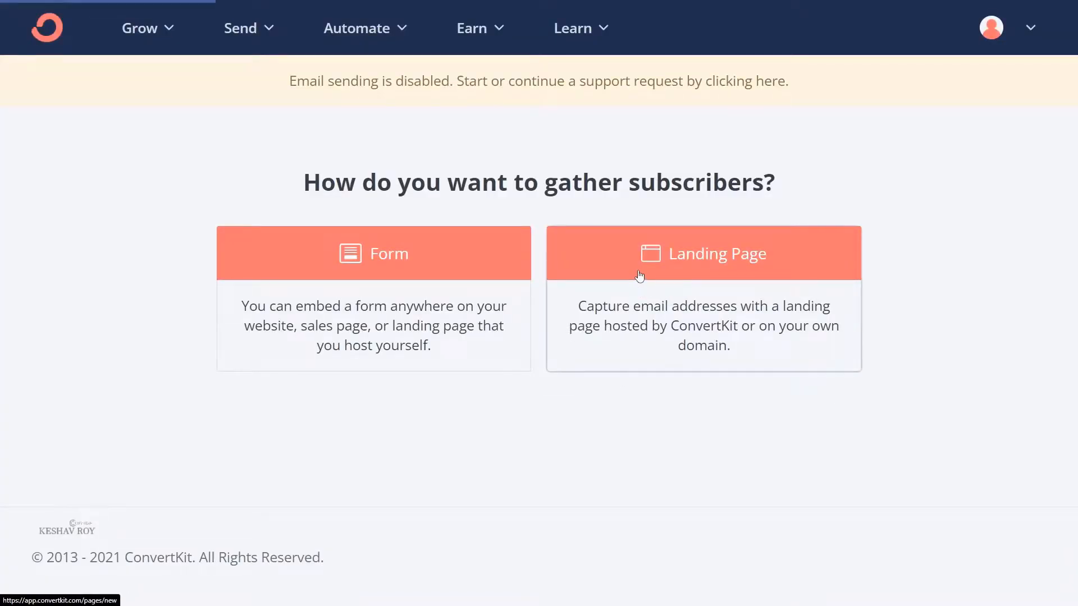
- Browse the landing page templates across all categories
scroll(144, 366, down, 5)
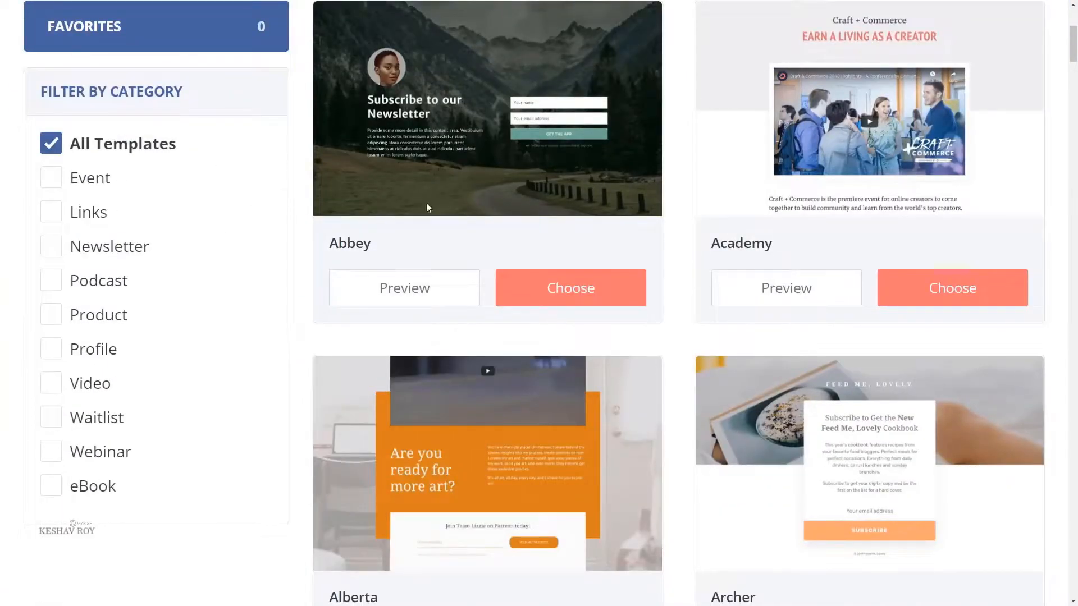
scroll(248, 208, down, 20)
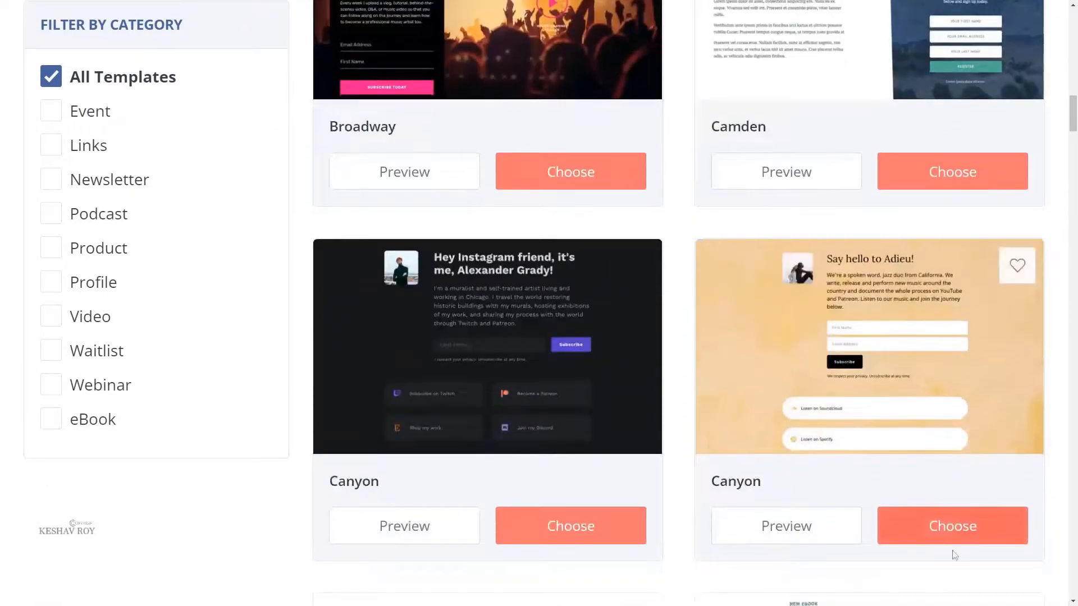
scroll(959, 531, down, 19)
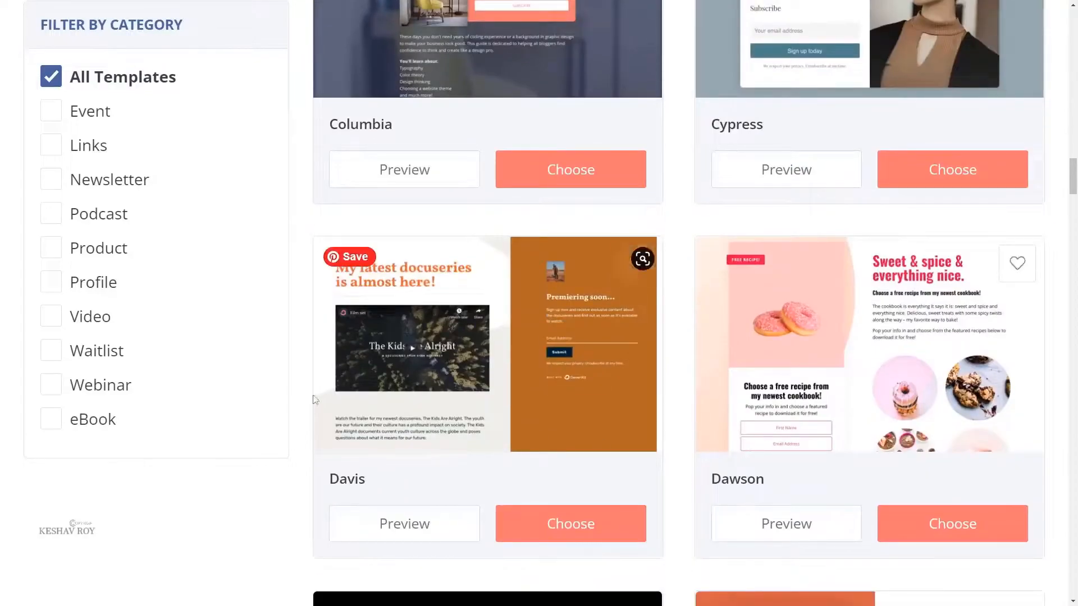
scroll(534, 393, down, 5)
scroll(376, 297, up, 4)
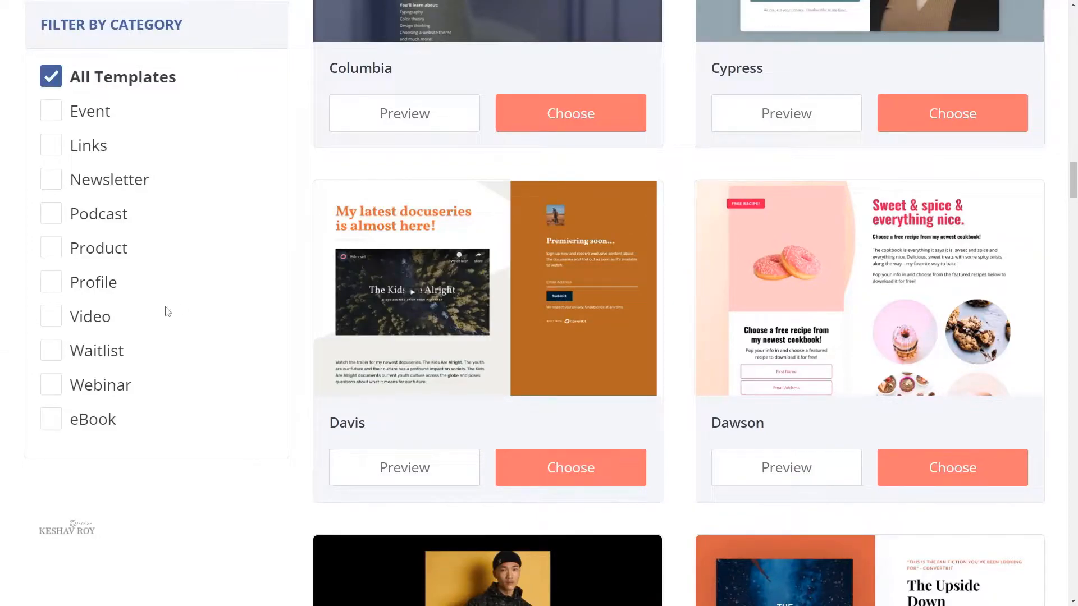
scroll(879, 364, down, 4)
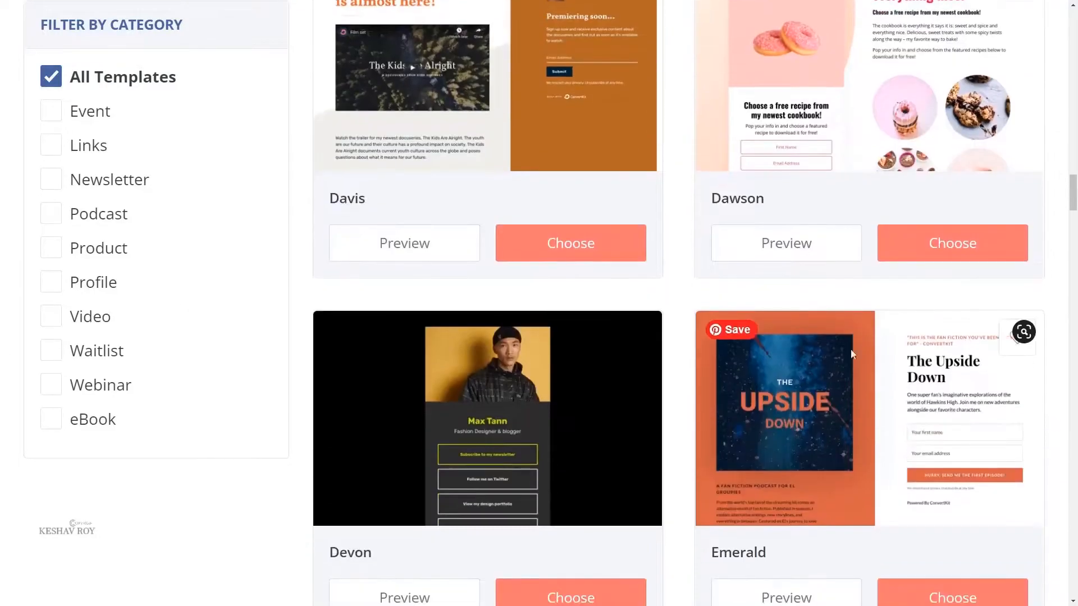
scroll(396, 318, up, 2)
scroll(48, 342, down, 9)
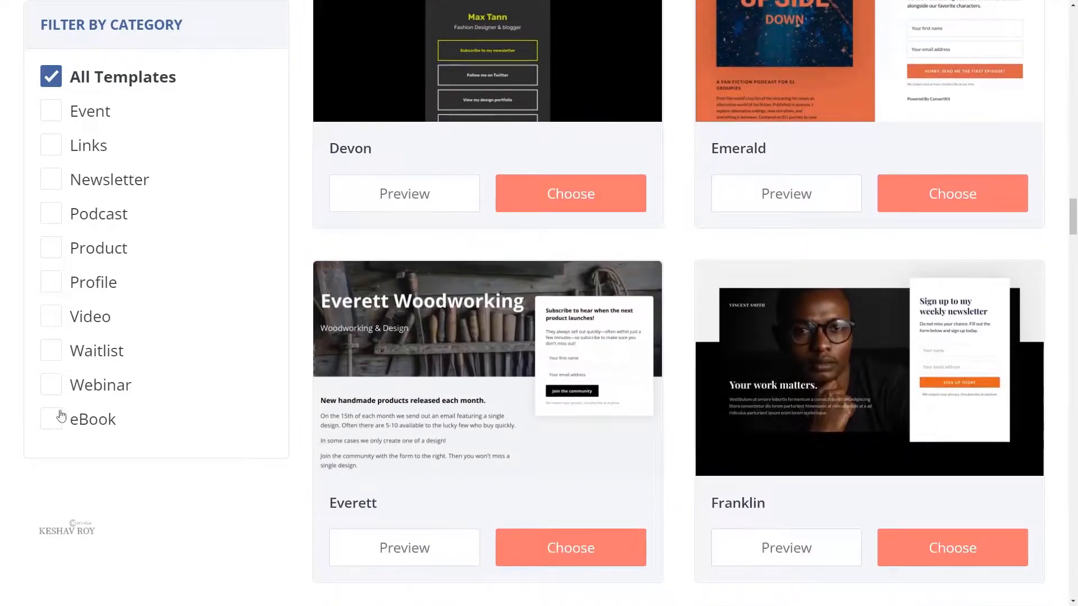
- Filter the landing page templates to the eBook category and choose the Siesta template
click(61, 415)
scroll(827, 438, up, 6)
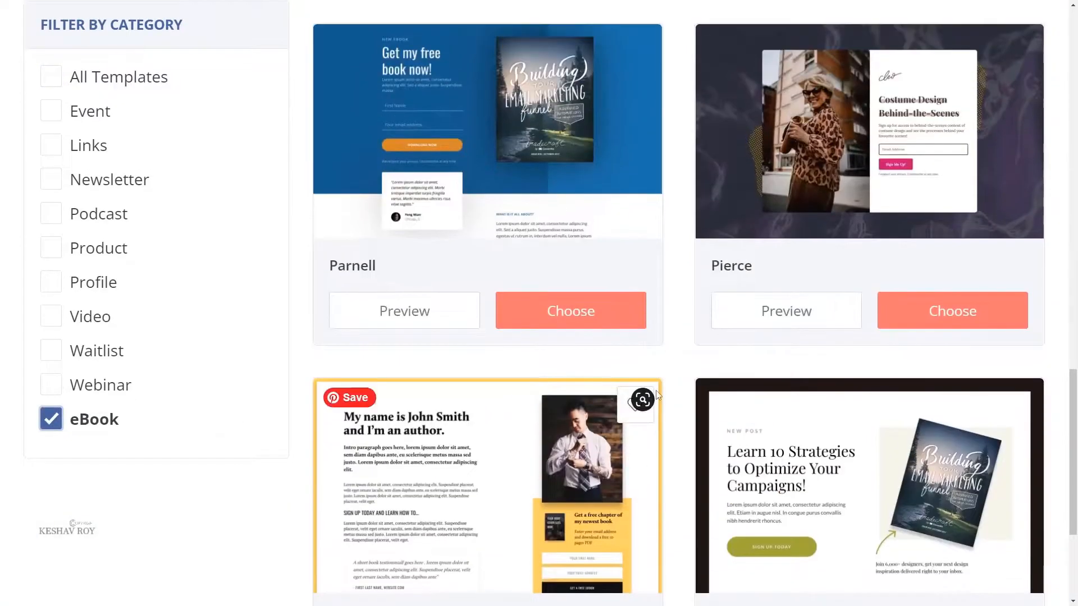
scroll(827, 438, up, 5)
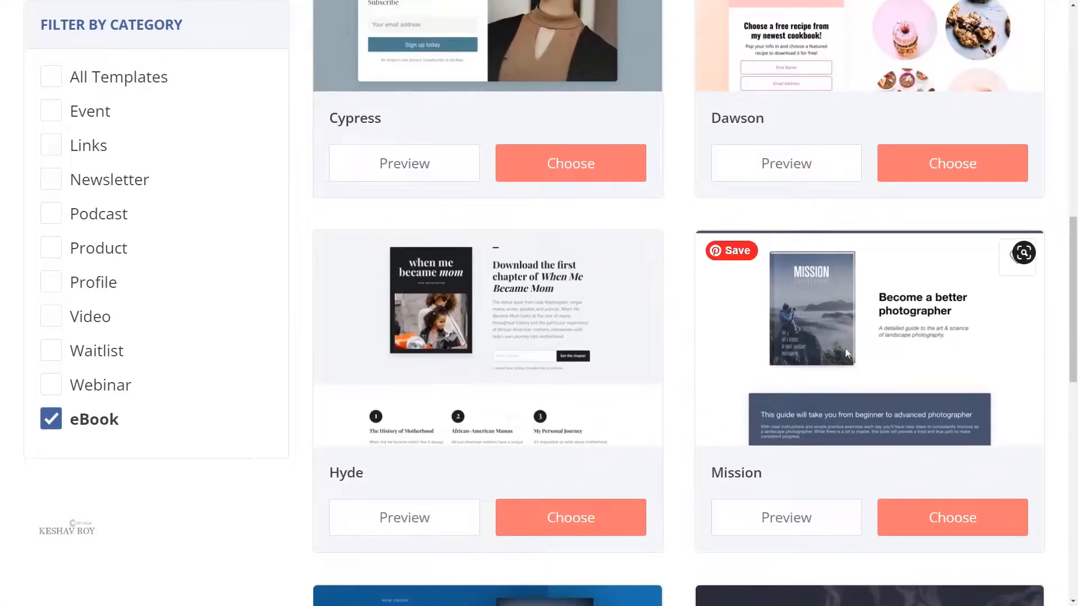
scroll(842, 382, up, 2)
scroll(875, 365, down, 4)
scroll(920, 342, up, 3)
scroll(938, 234, up, 3)
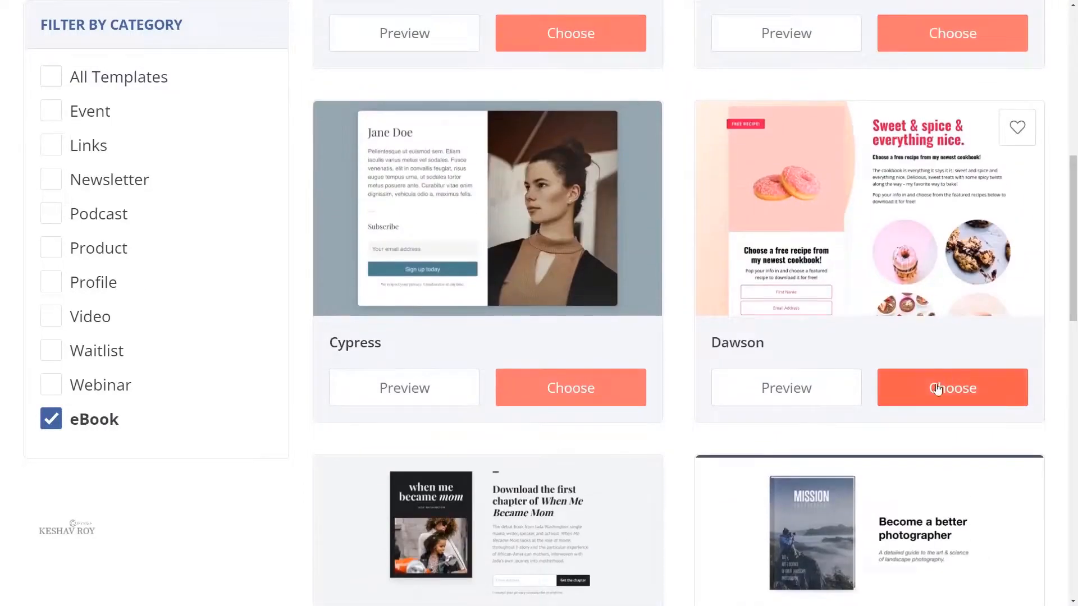
scroll(933, 392, down, 15)
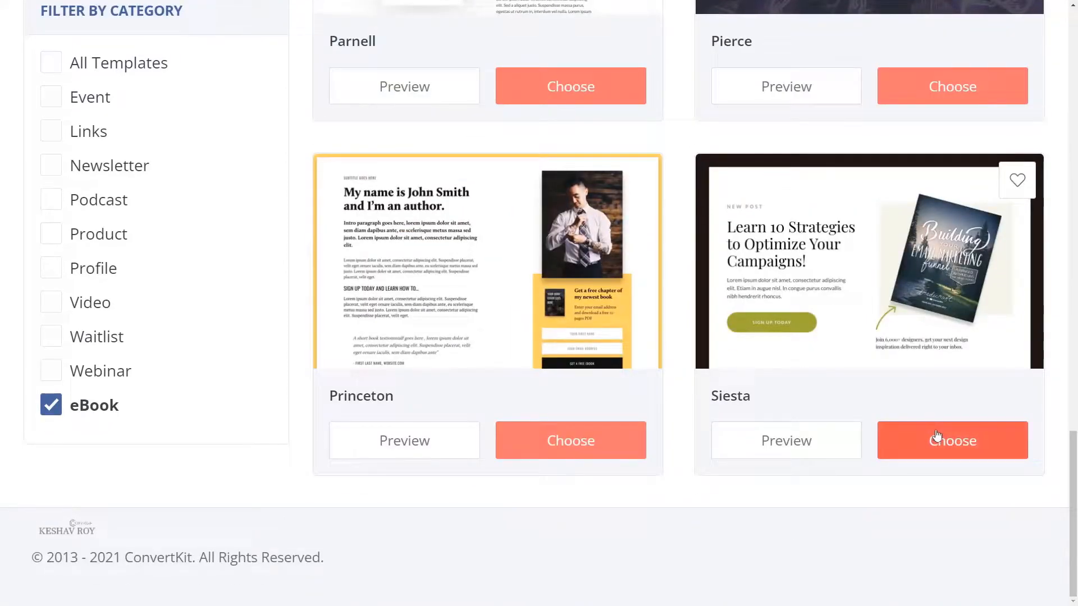
click(929, 440)
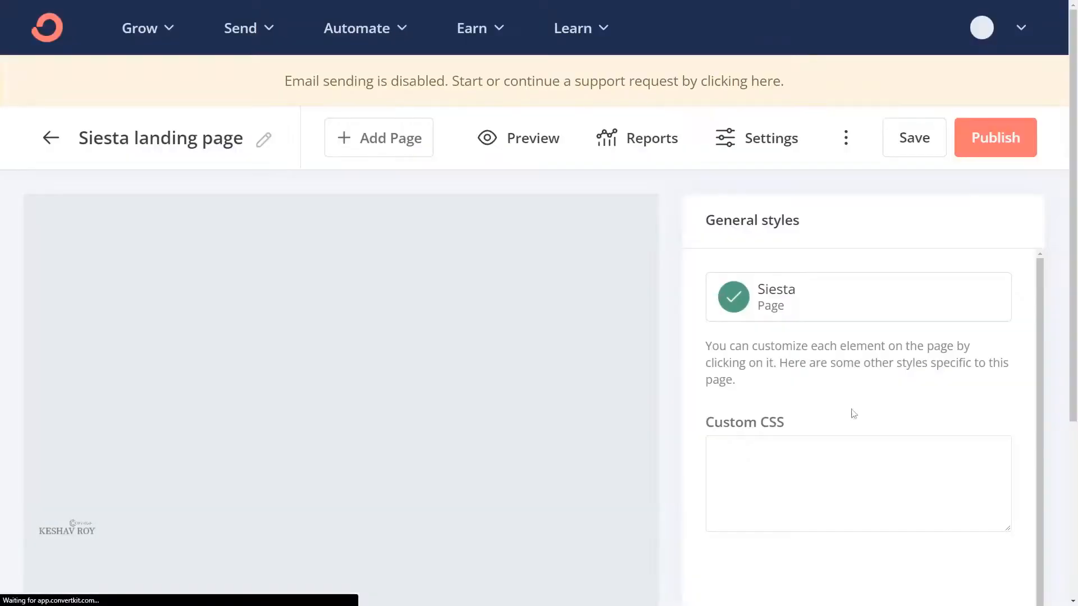
- Look over the Siesta landing page and its general style settings in the editor
scroll(720, 291, down, 3)
scroll(703, 297, up, 2)
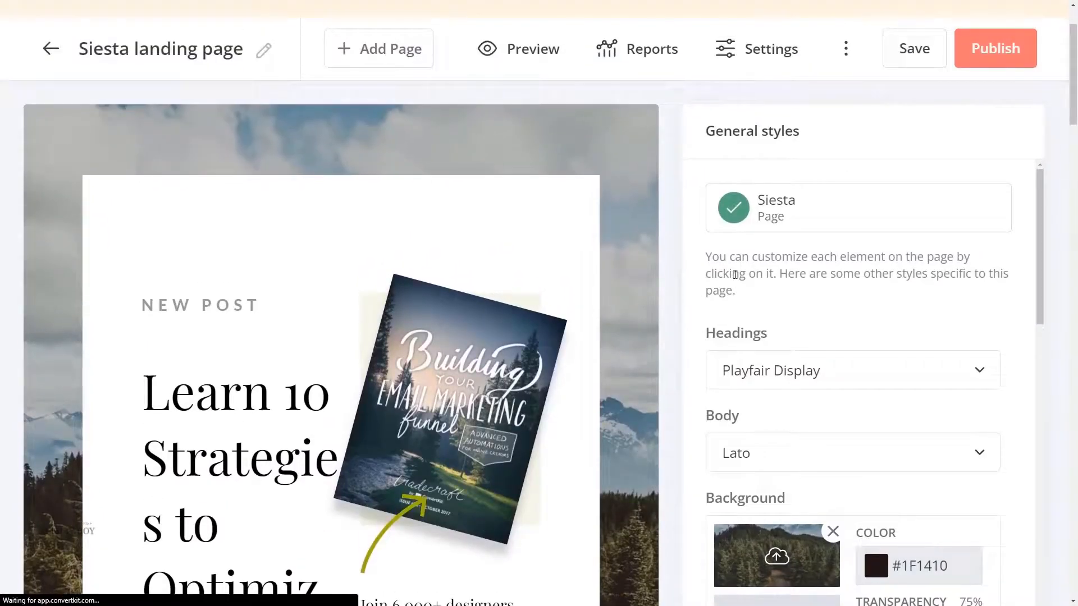
drag(1072, 85, 1074, 141)
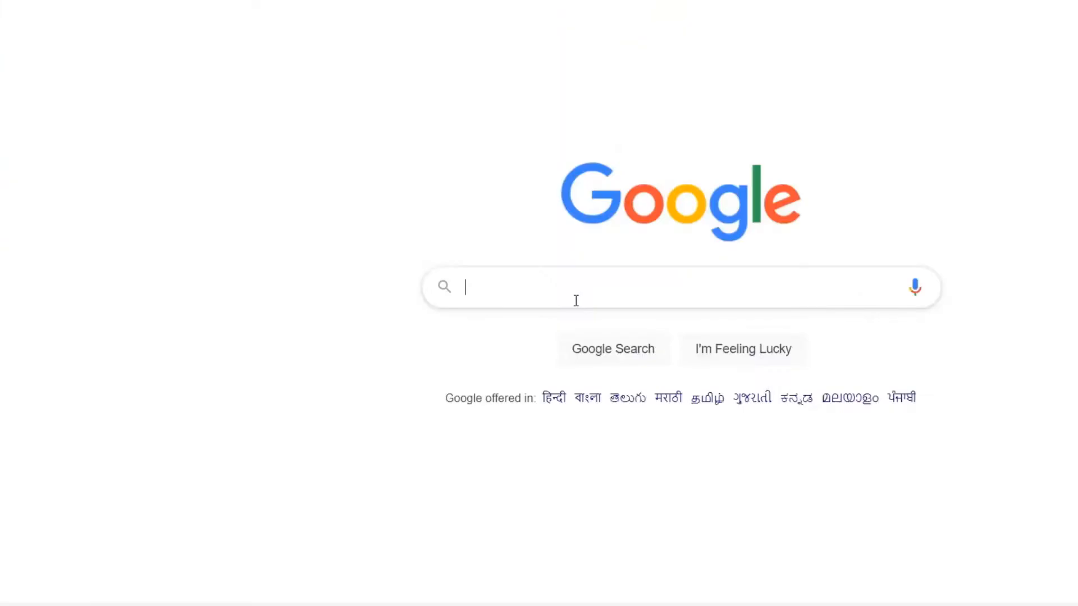
- Search Google for "canva" and open the Canva website
click(576, 301)
text(canva)
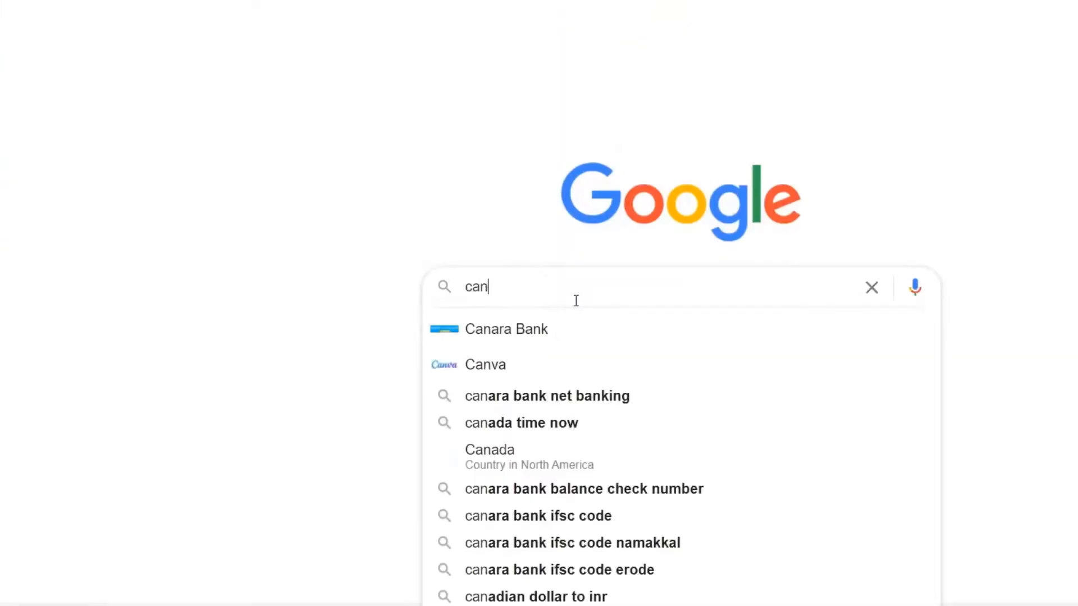
key(Return)
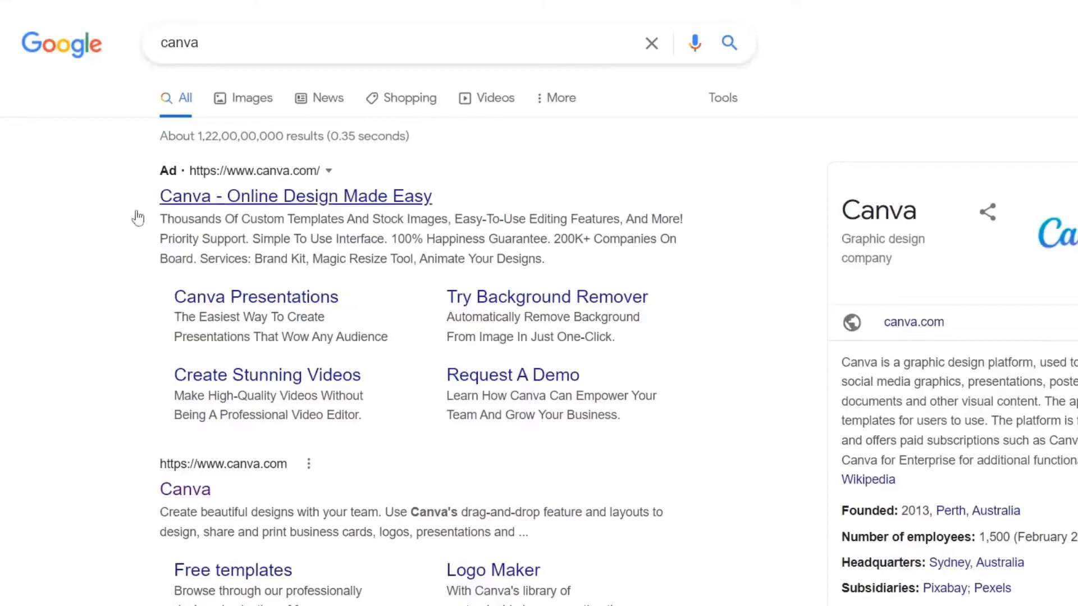
click(194, 474)
- Search Canva for "ebook" and open the Ebook Cover template collection
click(732, 153)
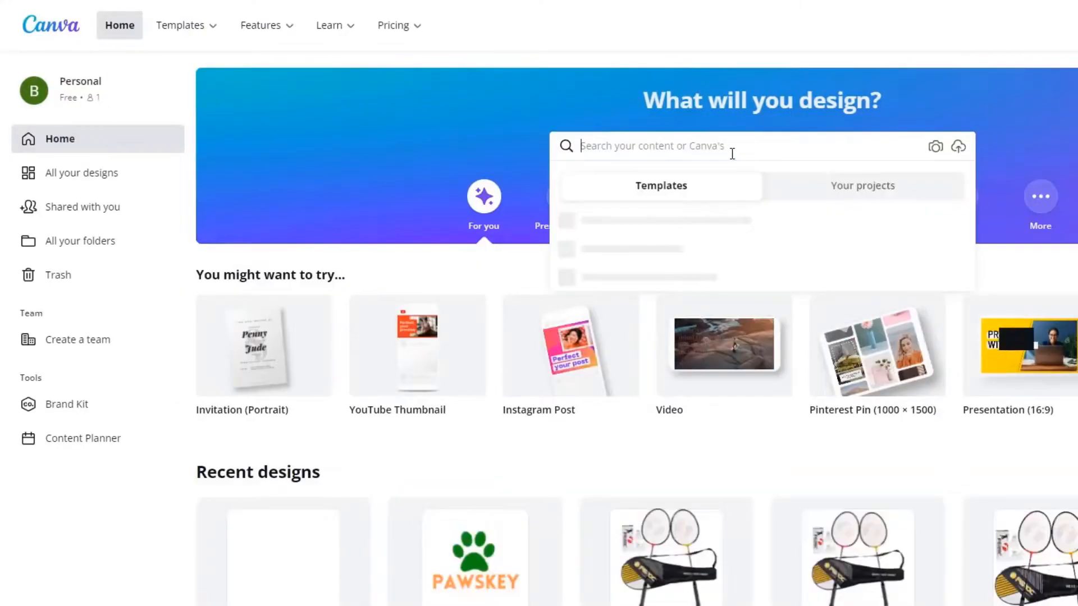
text(ebook)
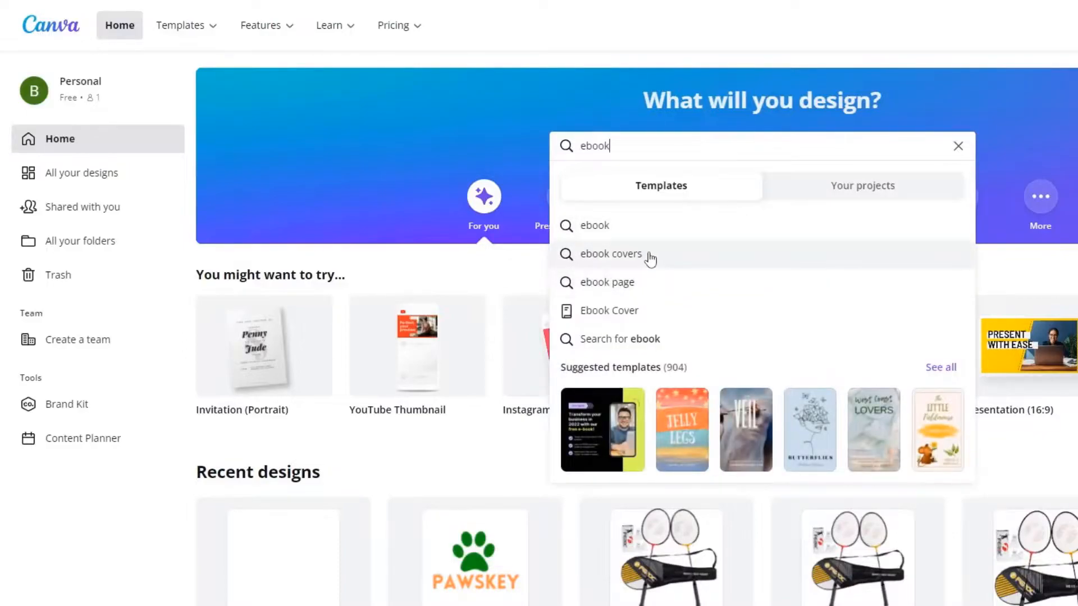
click(654, 313)
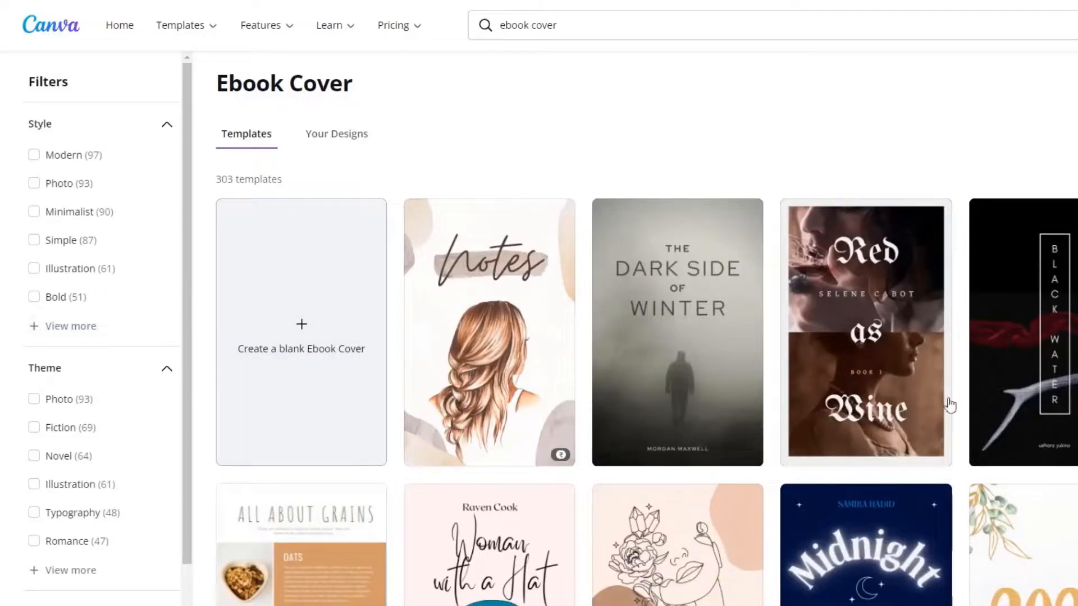
- Browse the Ebook Cover templates and the additional theme filters
scroll(276, 365, down, 2)
scroll(337, 283, down, 5)
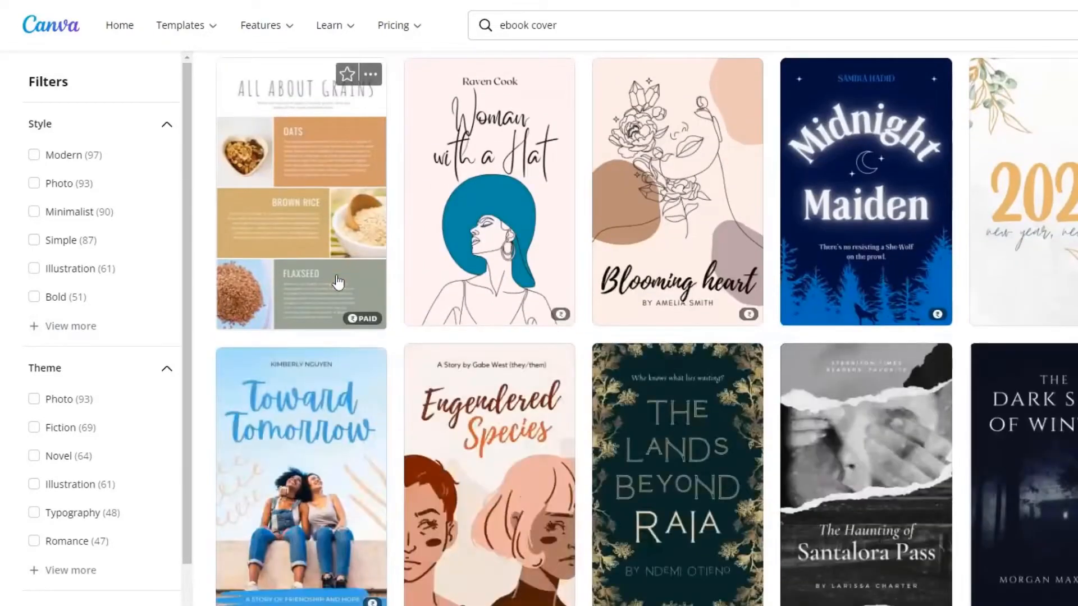
scroll(323, 227, up, 4)
scroll(323, 227, up, 1)
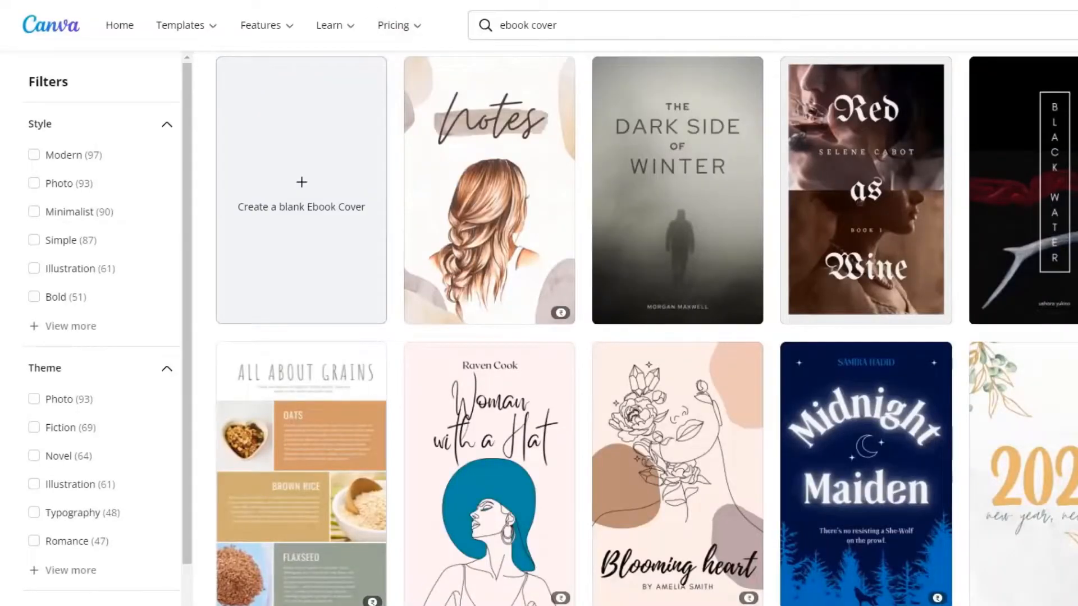
scroll(645, 331, down, 5)
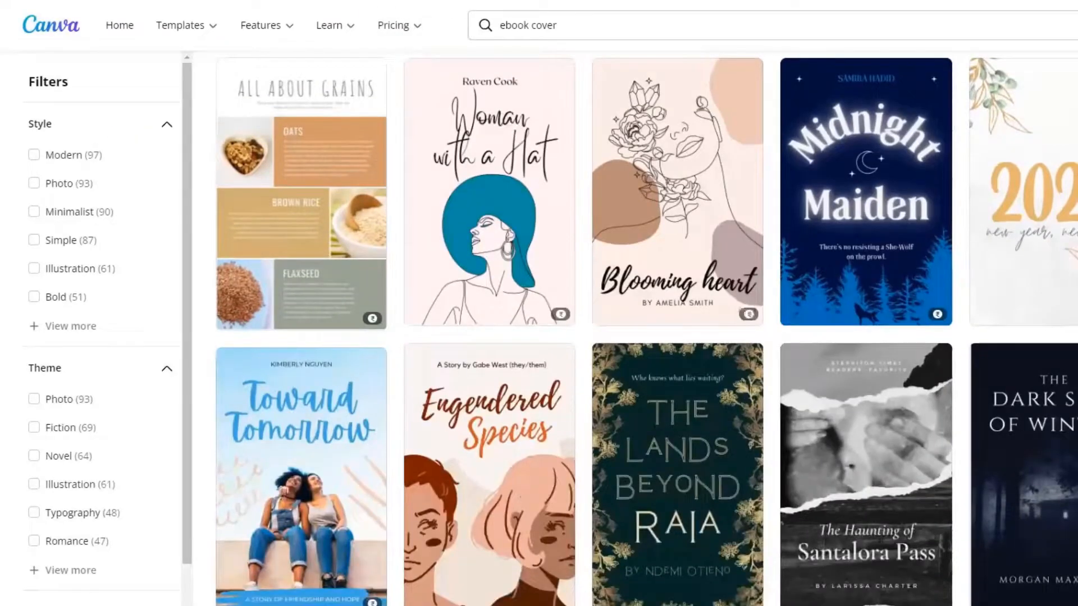
click(71, 570)
scroll(96, 393, down, 5)
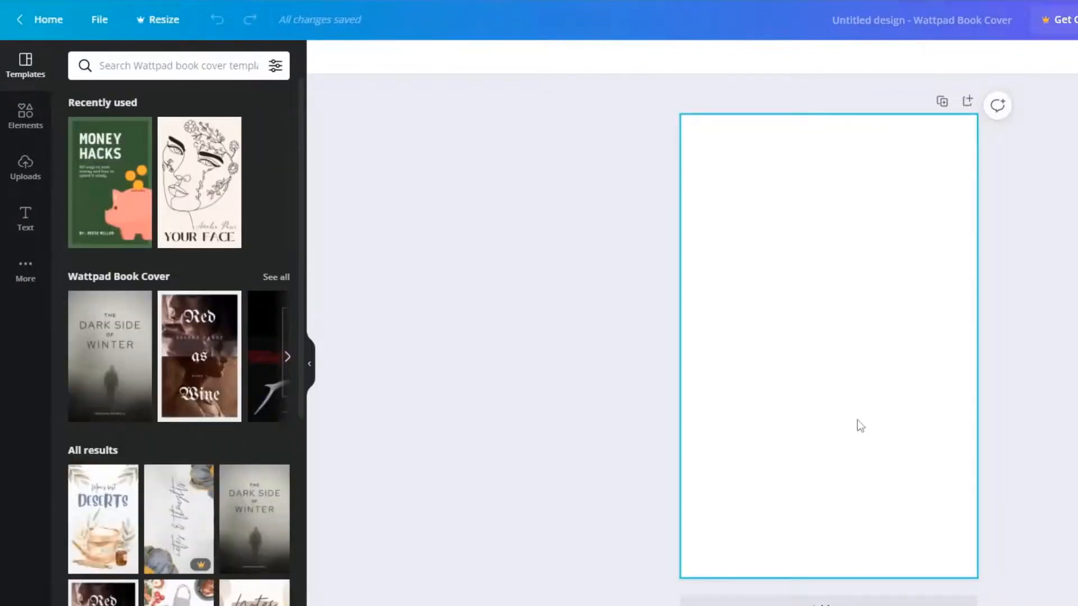
- Browse the Wattpad book cover templates and view the details of the Mom's Best Recipes Notebook Cover
click(857, 423)
scroll(212, 385, down, 4)
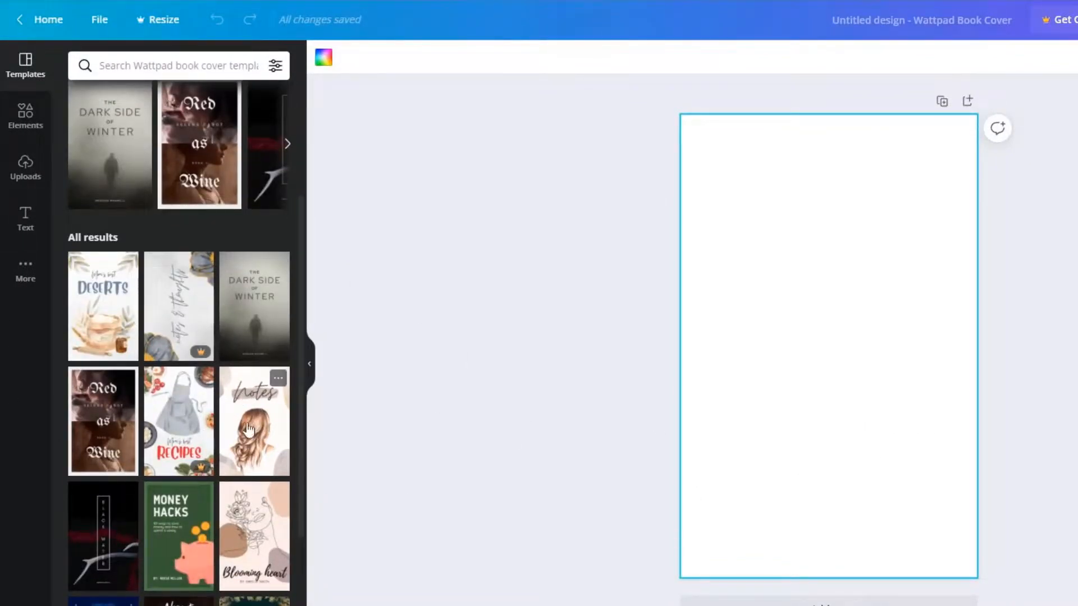
scroll(188, 483, down, 3)
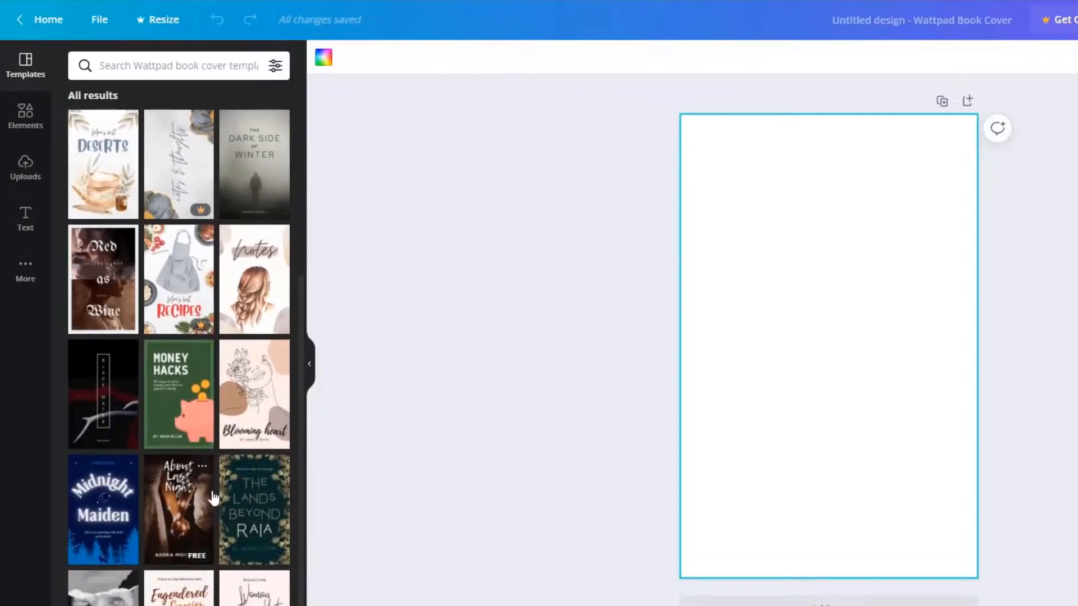
click(202, 235)
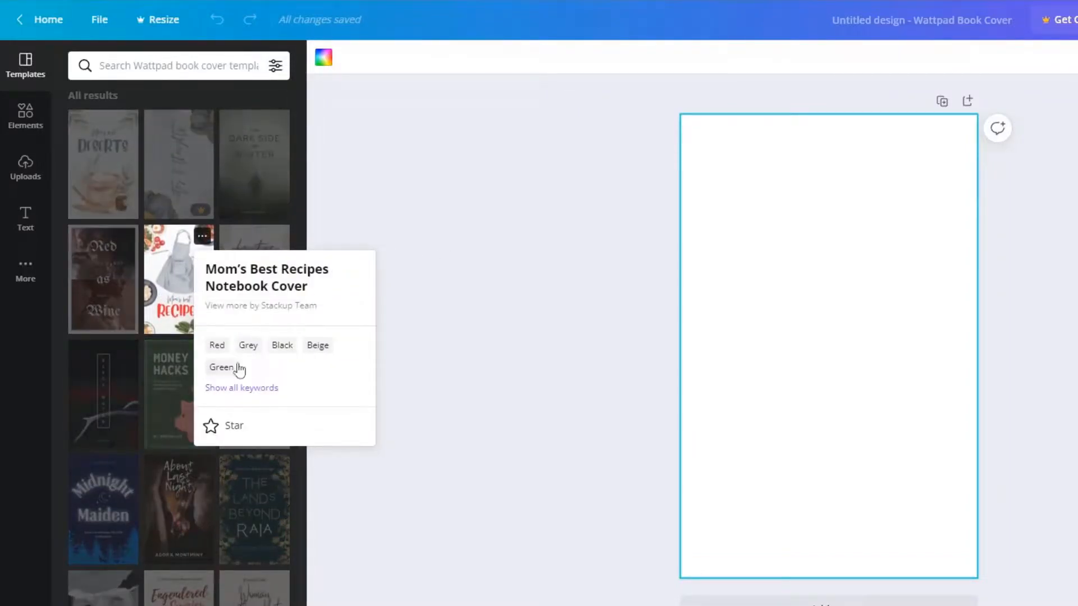
click(198, 361)
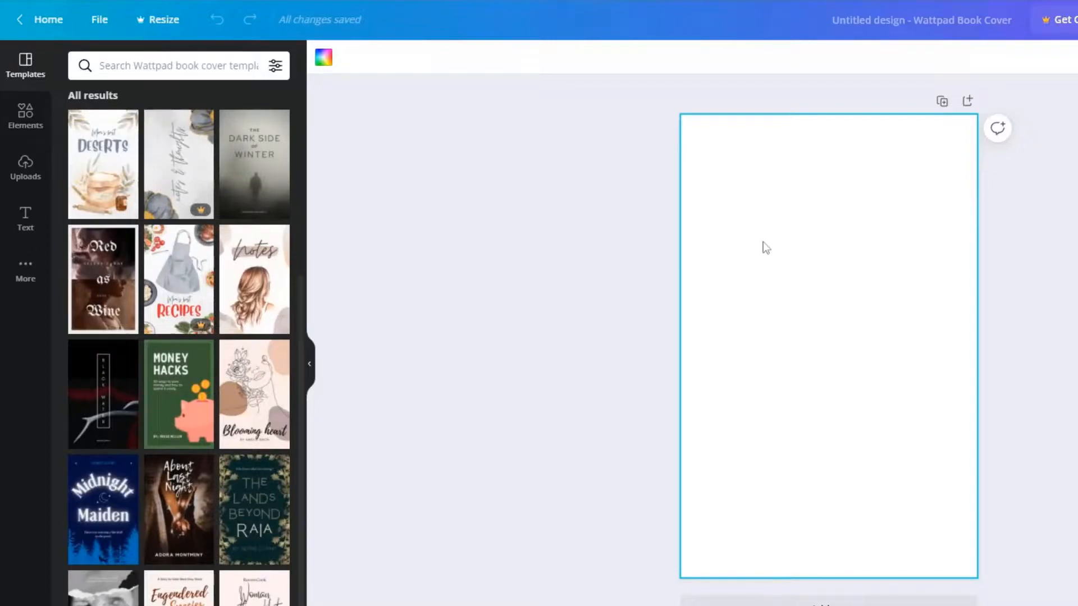
scroll(201, 296, up, 5)
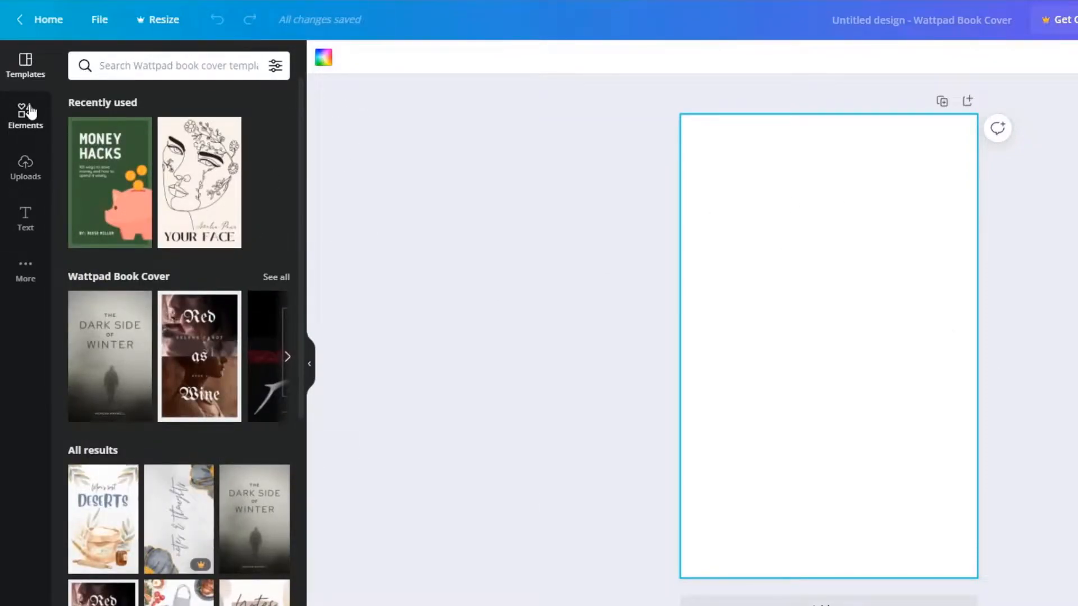
- Search the design elements for "background"
click(323, 59)
click(25, 119)
click(165, 67)
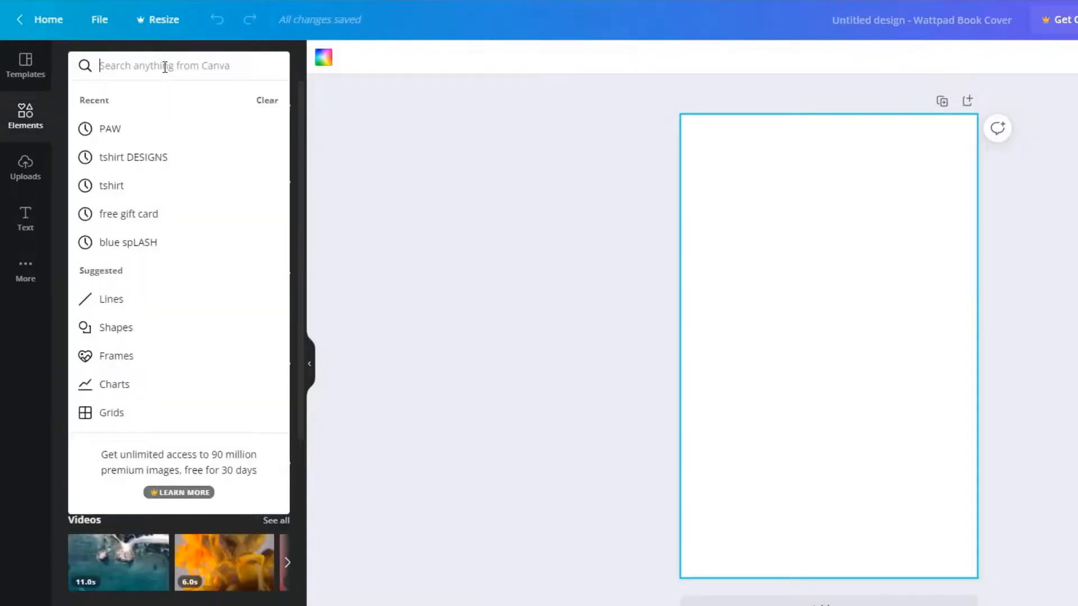
text(ba)
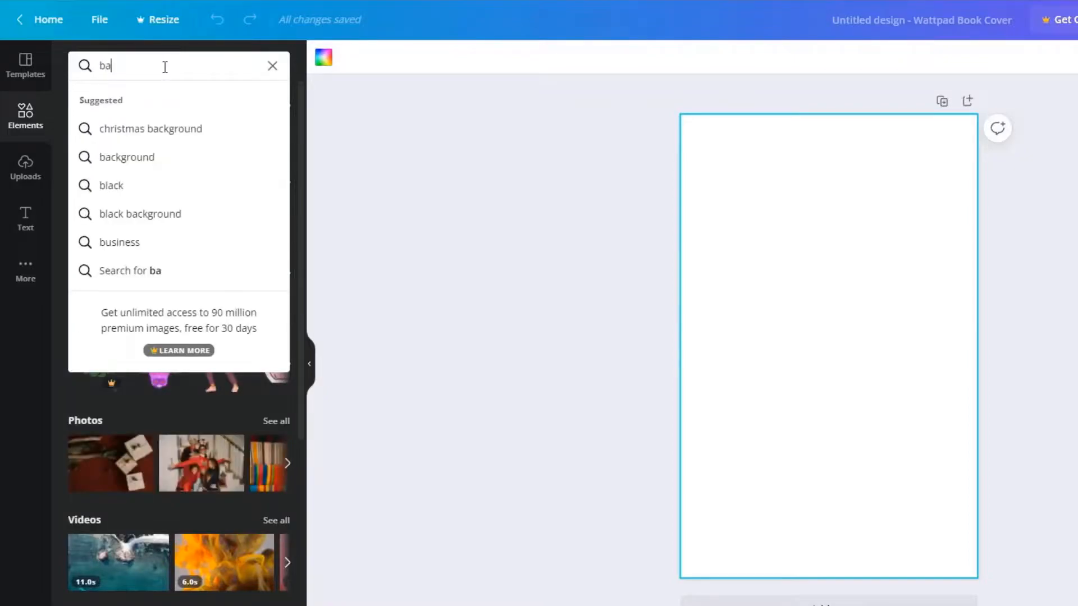
text(ckgrou)
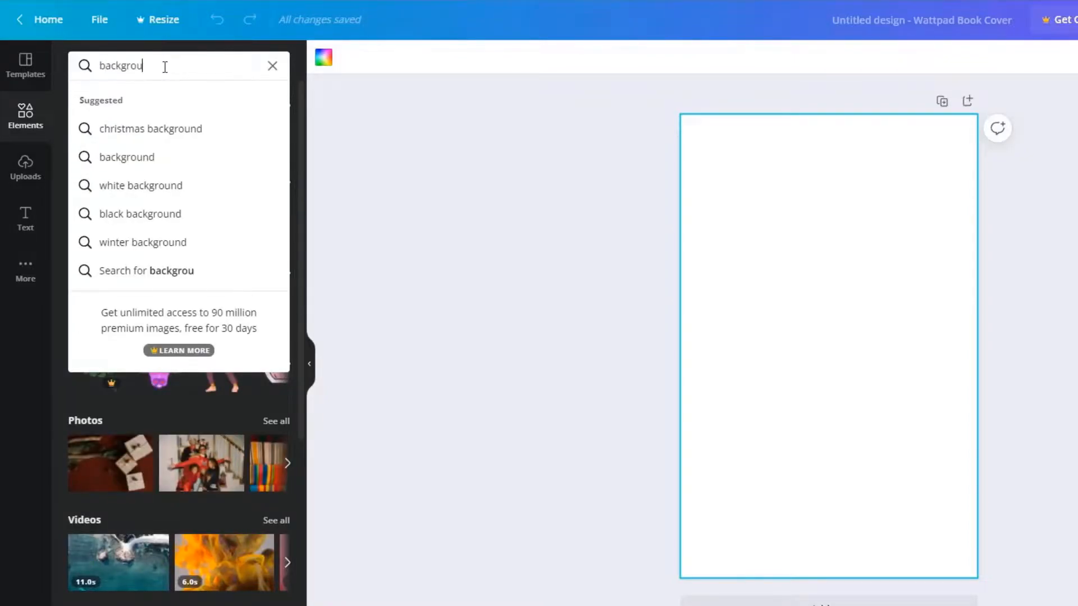
text(nd po)
key(BackSpace)
key(BackSpace)
key(BackSpace)
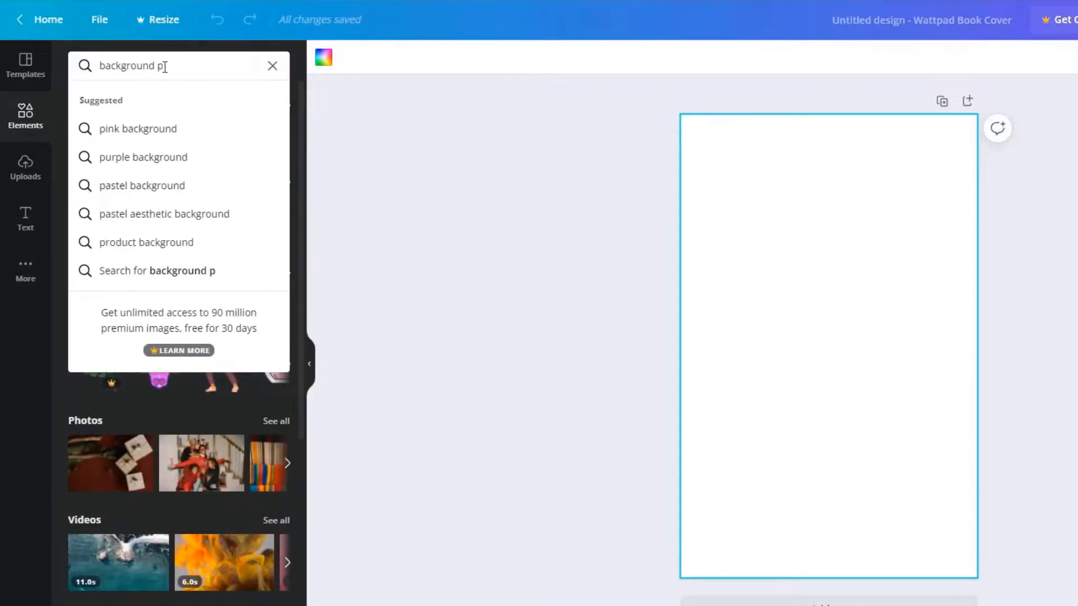
key(Return)
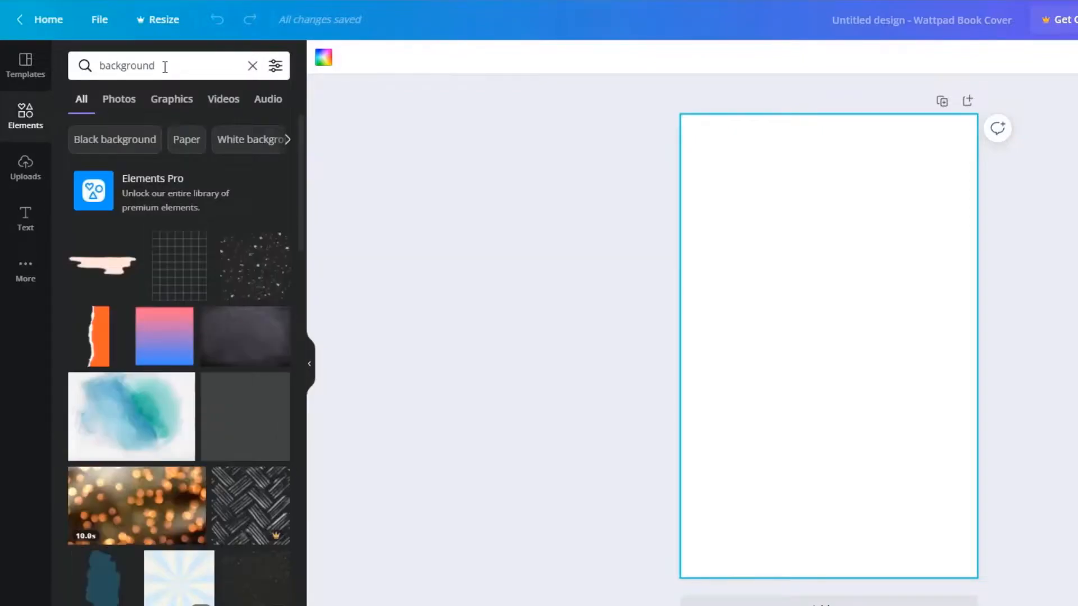
- Narrow the background results to photos and place the light grey marble photo on the blank page
click(165, 67)
click(674, 536)
scroll(62, 437, down, 4)
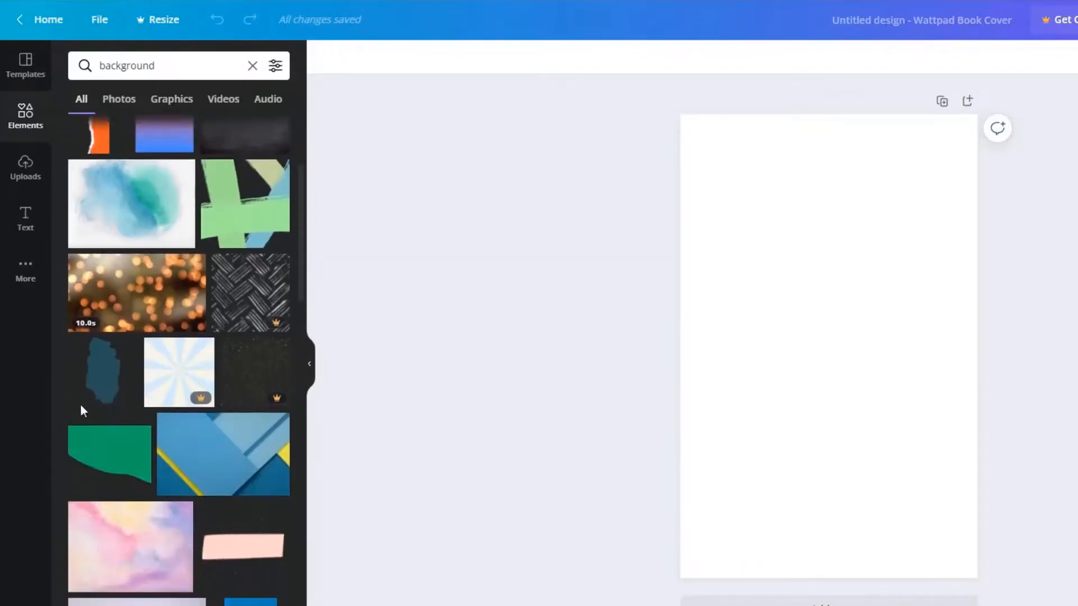
scroll(94, 373, down, 6)
click(115, 98)
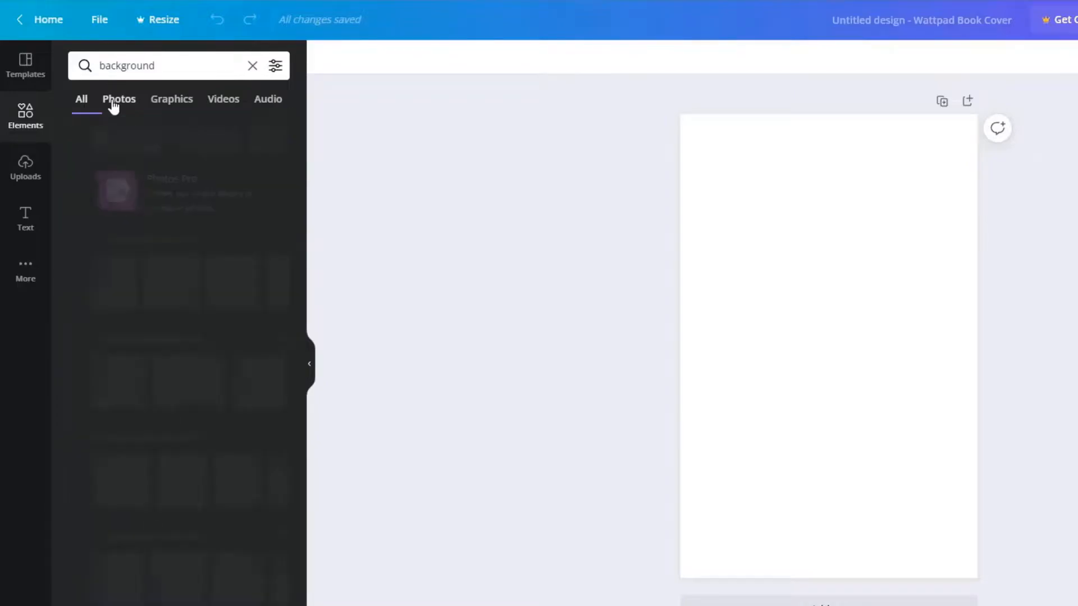
scroll(236, 561, down, 5)
scroll(262, 540, down, 10)
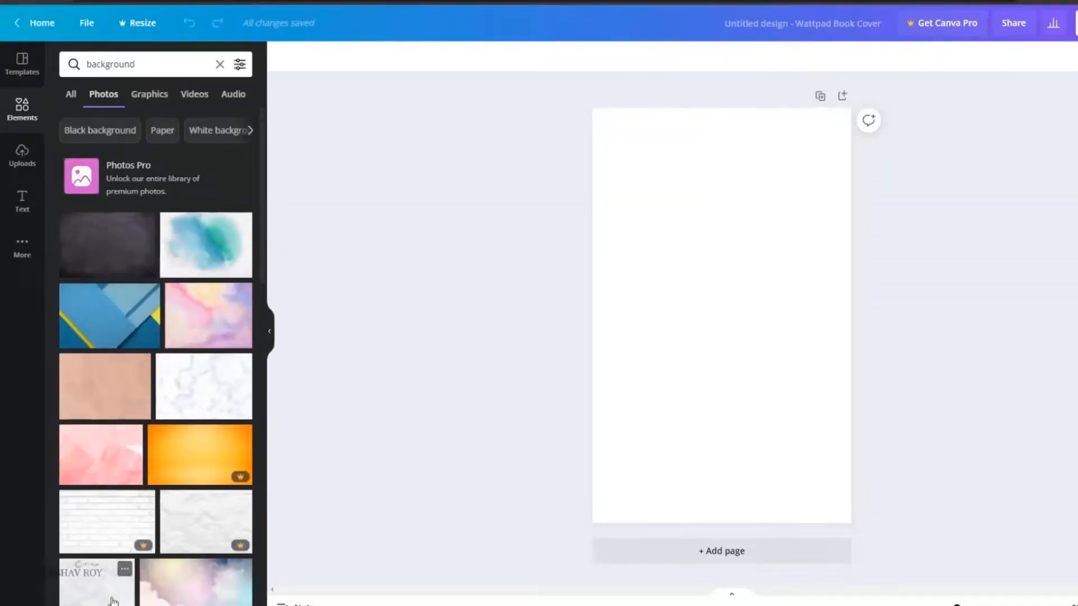
drag(119, 591, 666, 243)
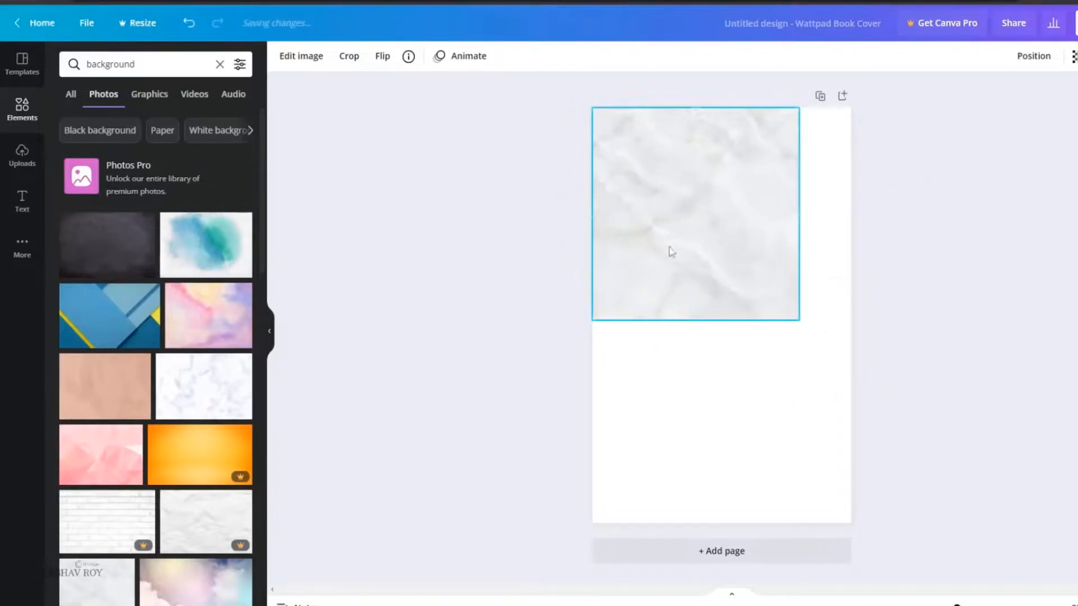
- Enlarge and reposition the marble photo so that it covers the entire page
drag(702, 322, 645, 564)
drag(798, 335, 900, 336)
drag(905, 564, 840, 469)
drag(724, 289, 716, 324)
drag(764, 431, 764, 377)
drag(817, 461, 879, 536)
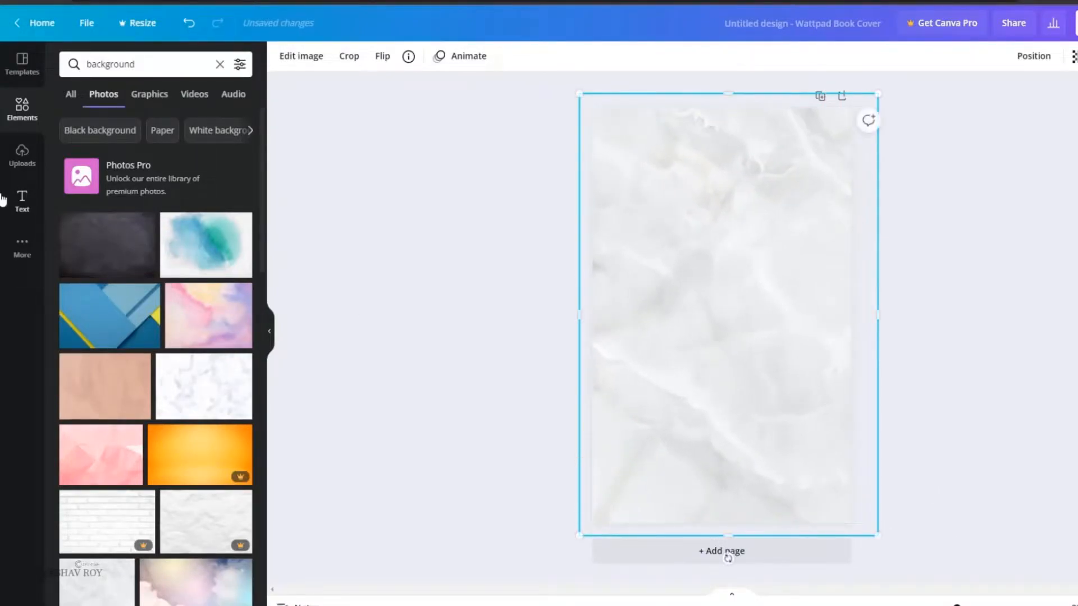
- Clear the background search and open the full Lines & Shapes collection of the elements
click(221, 64)
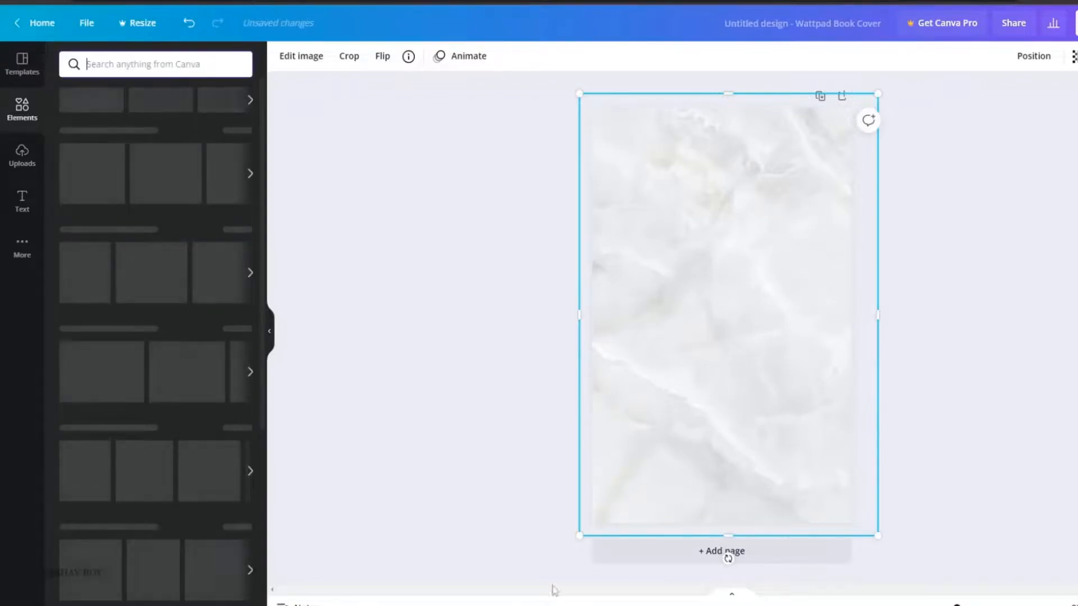
click(796, 365)
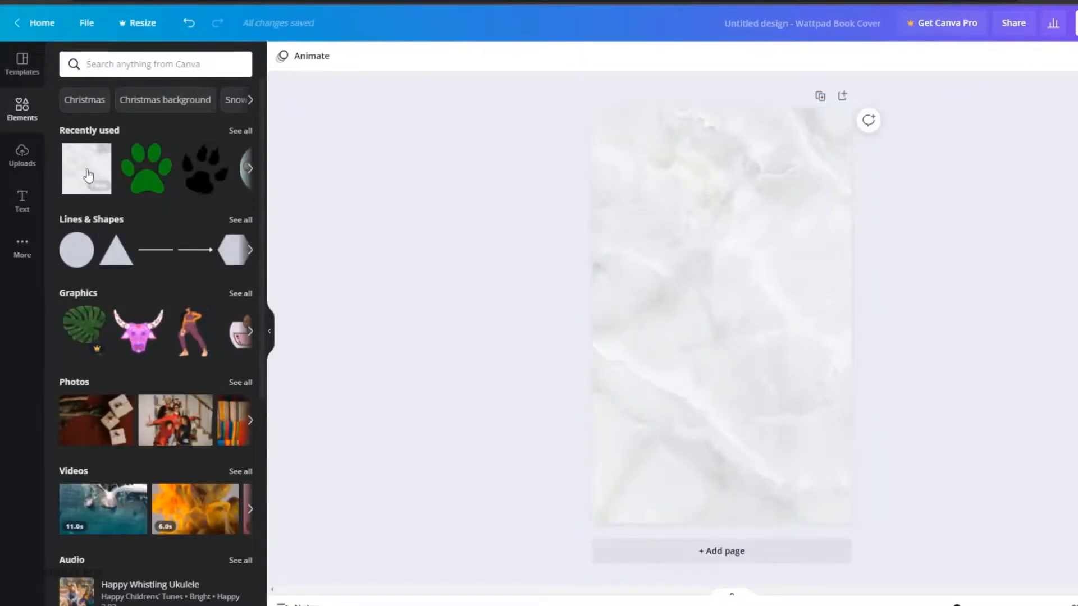
scroll(101, 264, down, 6)
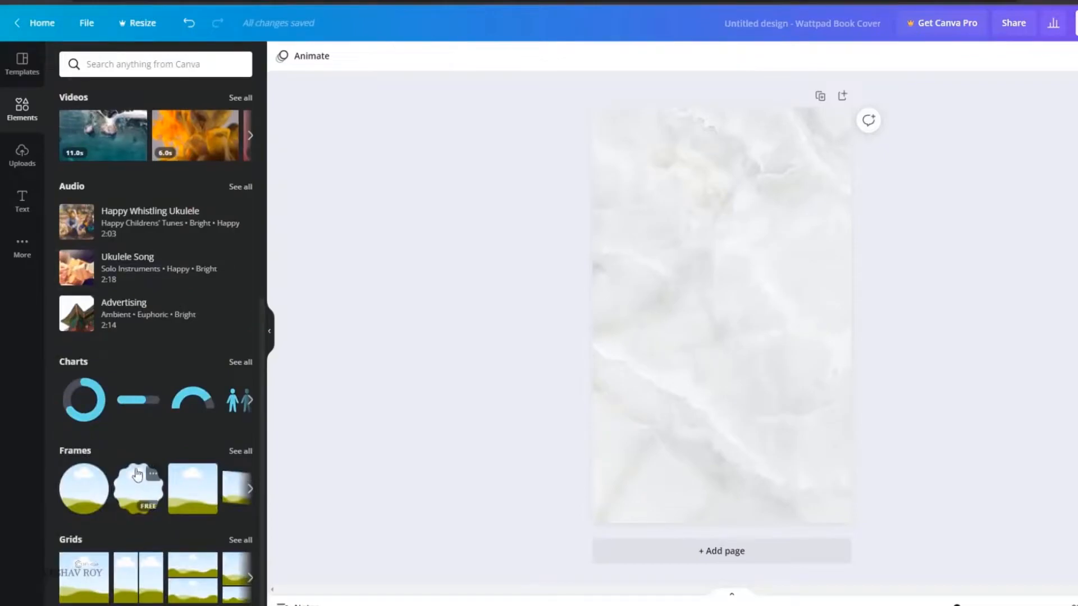
scroll(262, 463, up, 7)
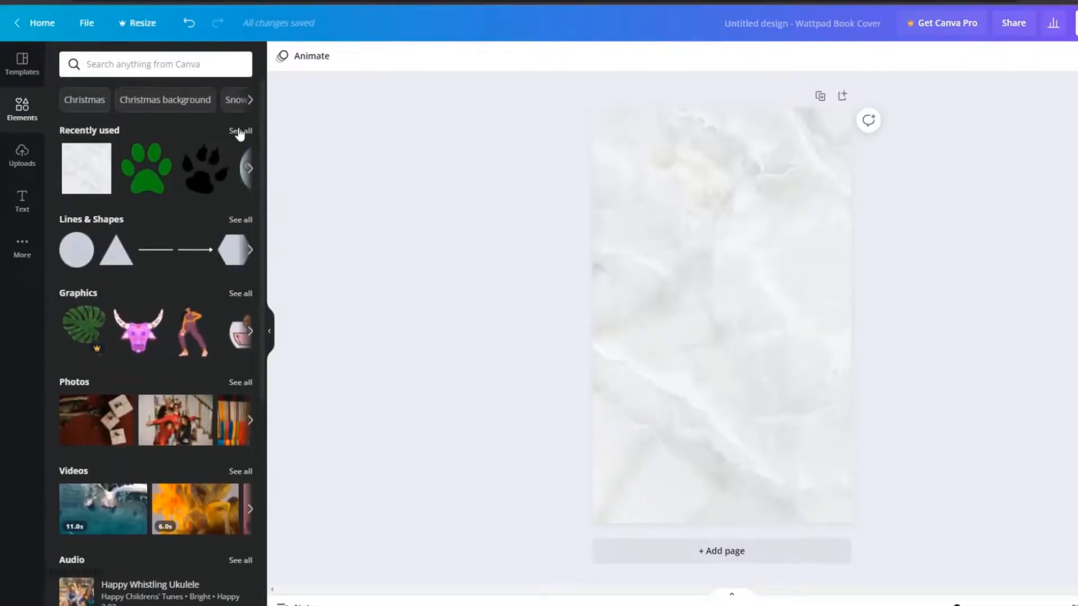
click(249, 221)
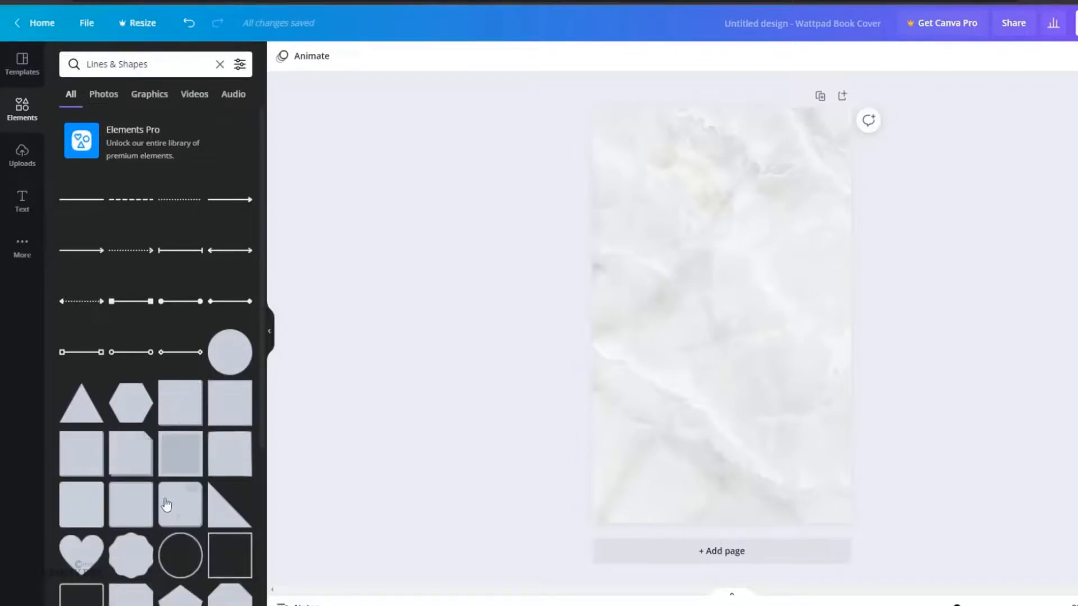
scroll(227, 419, down, 4)
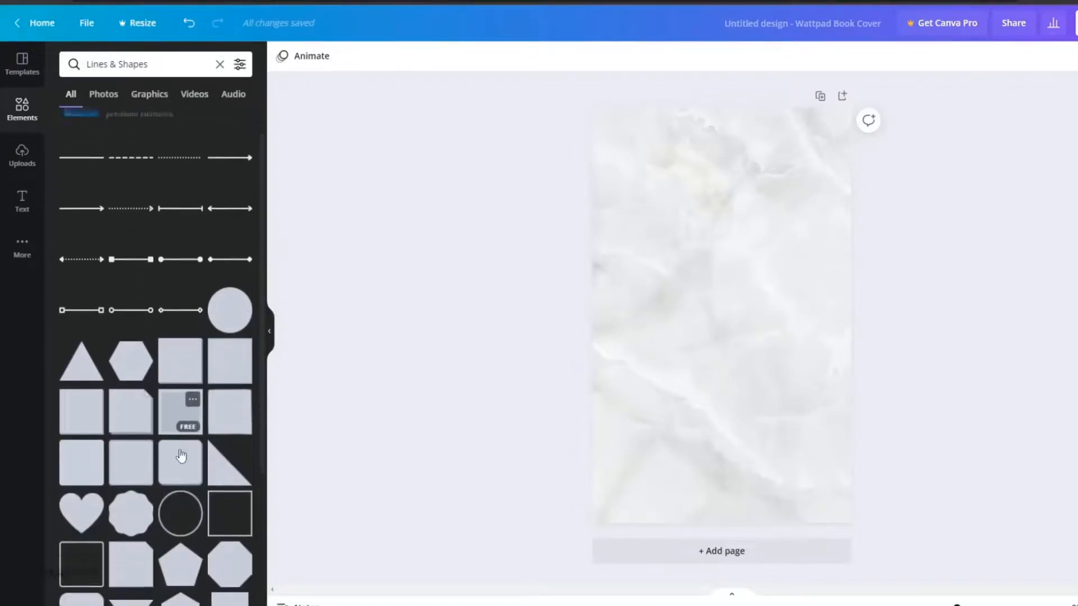
click(241, 250)
mouse_move(240, 268)
mouse_down()
mouse_move(545, 307)
mouse_move(646, 332)
mouse_up()
click(768, 268)
click(701, 363)
key(Delete)
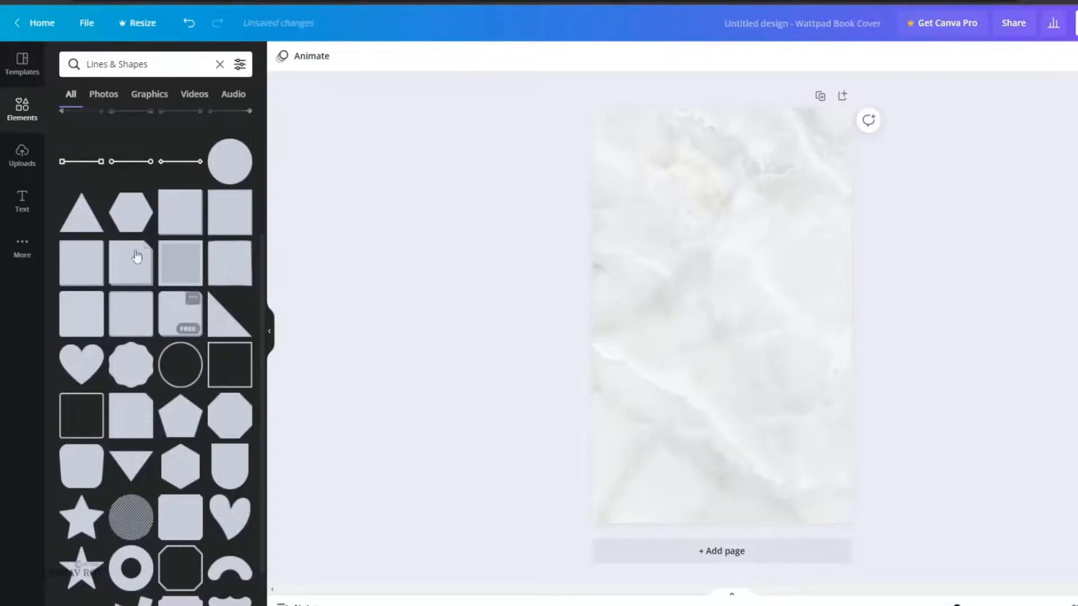
- Add the rounded square outline shape and stretch it into a border frame just inside the page edges
click(81, 415)
drag(741, 357, 724, 381)
drag(705, 340, 704, 517)
drag(810, 317, 844, 330)
click(955, 329)
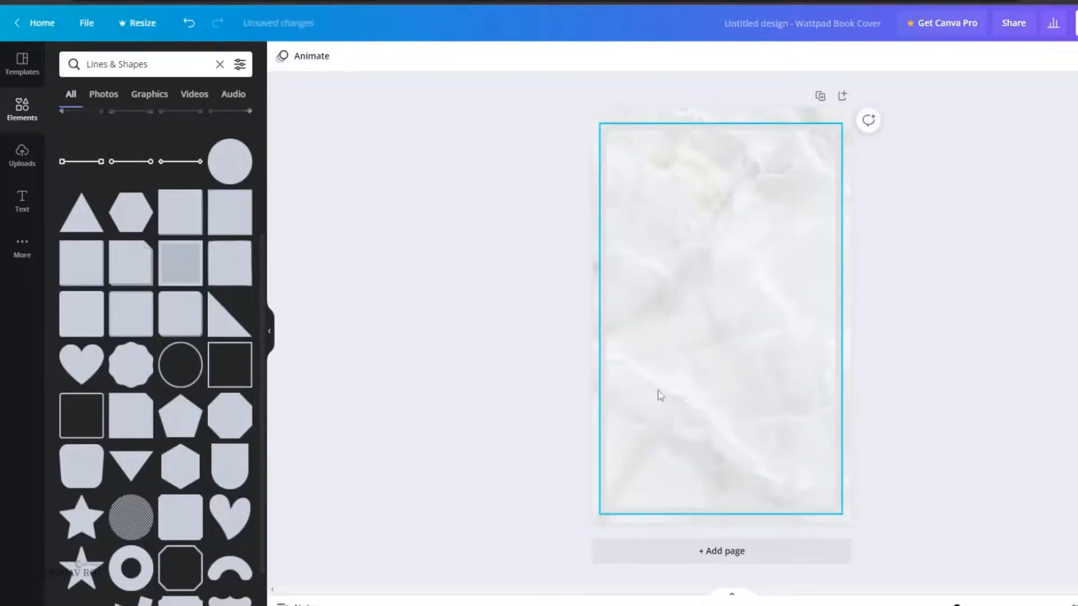
- Try several default colours on the border frame, including black, orange and coral, and settle on light orange
click(634, 252)
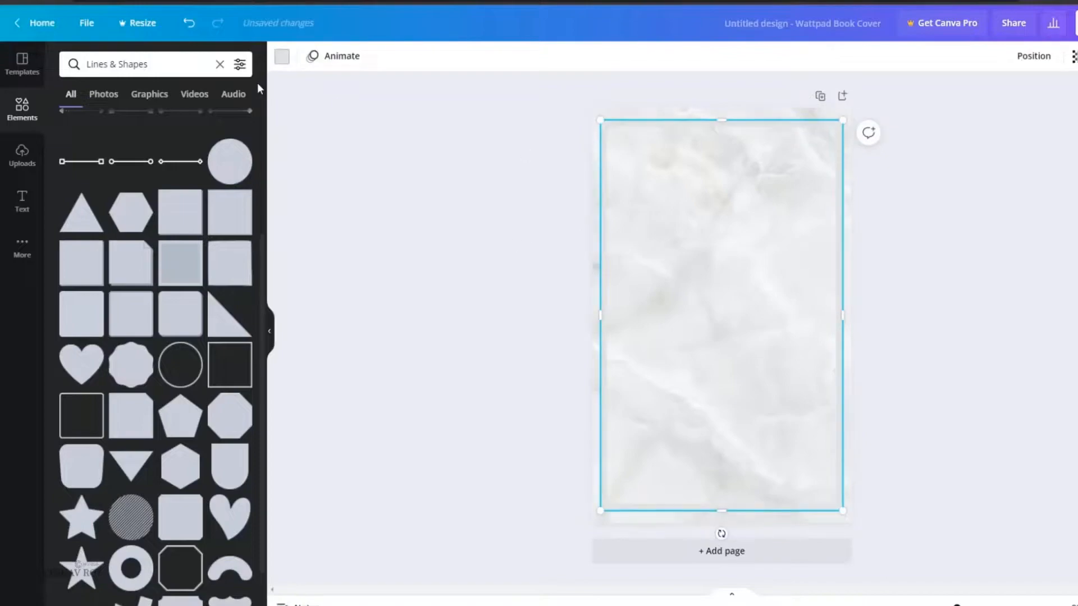
click(281, 57)
click(72, 312)
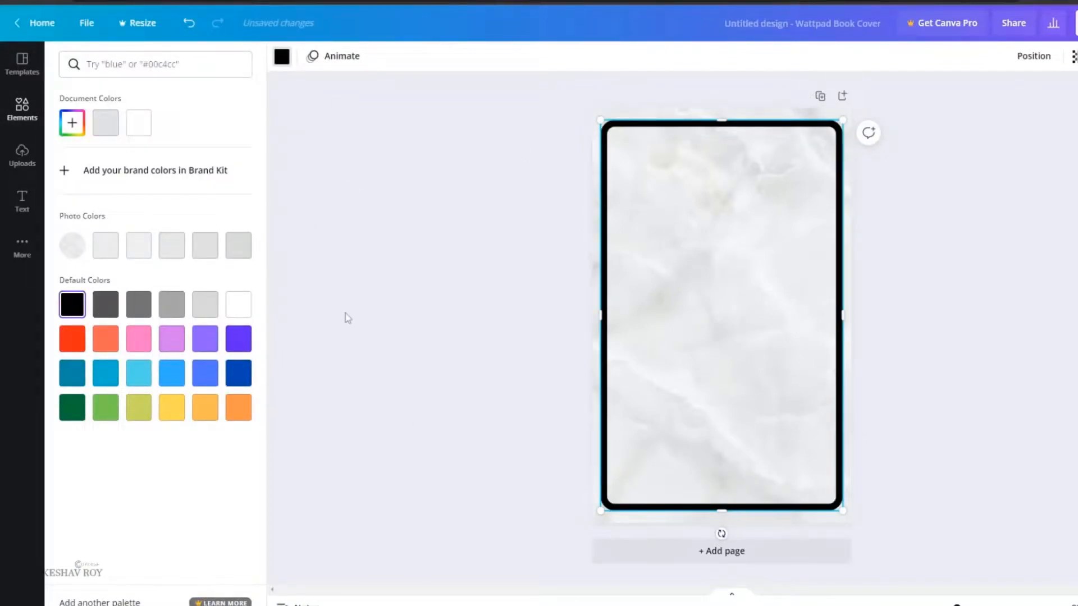
click(236, 408)
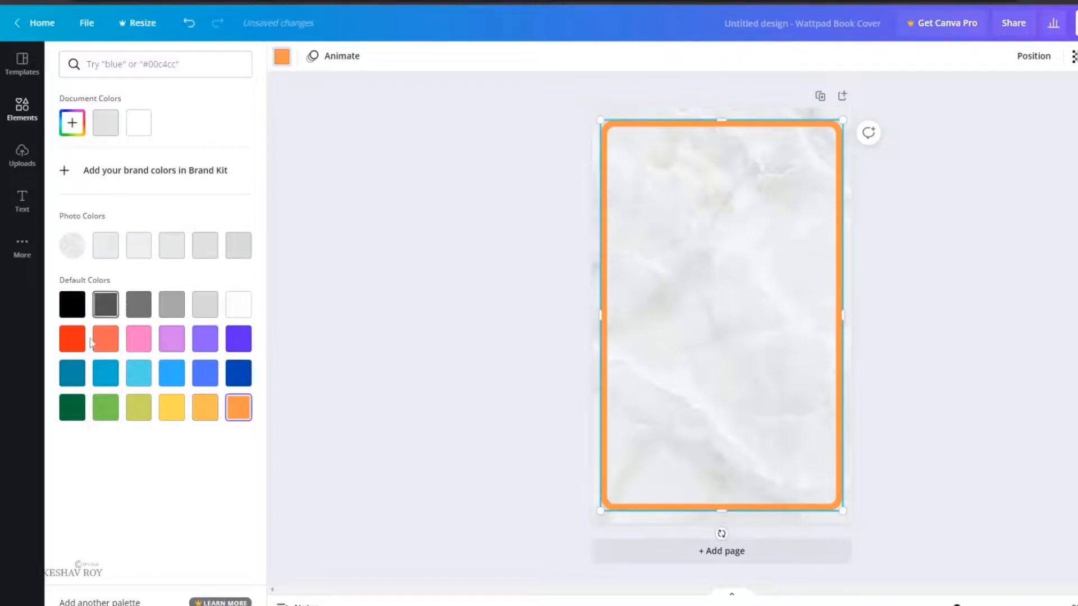
click(67, 349)
click(105, 348)
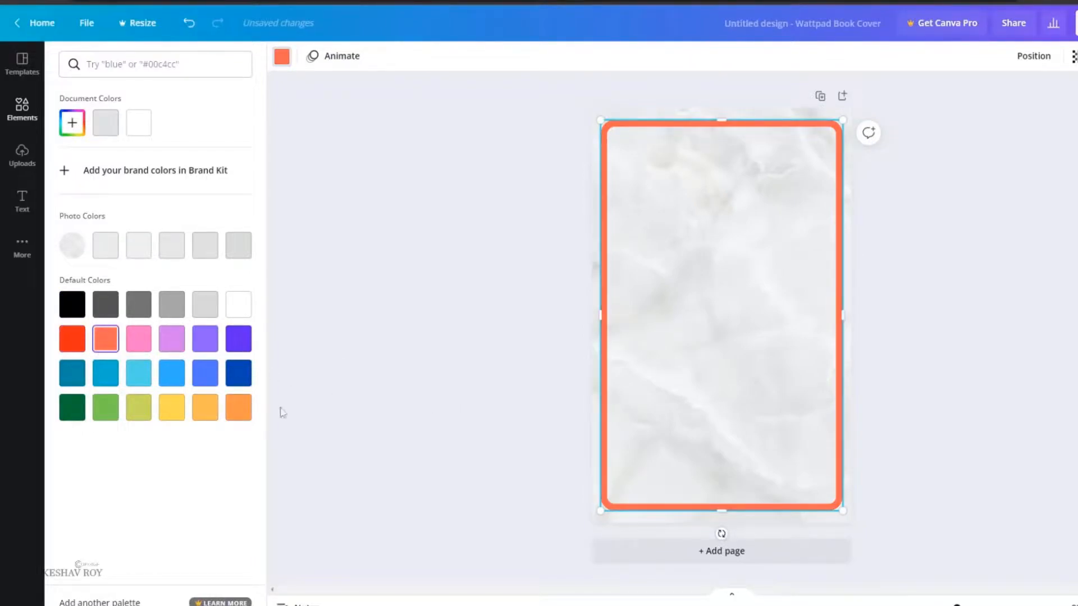
click(231, 415)
click(204, 410)
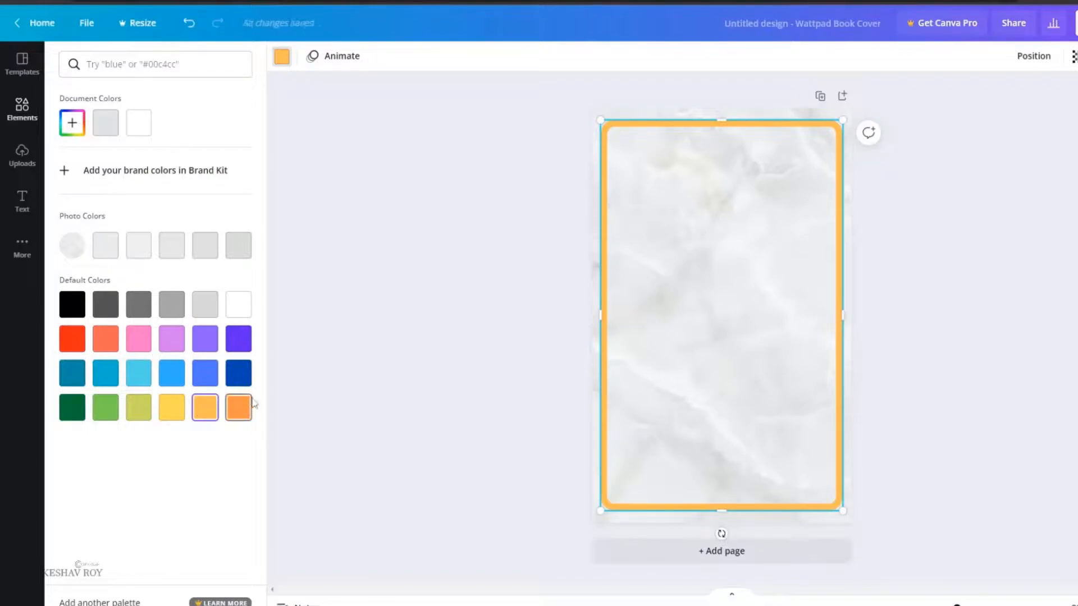
click(416, 460)
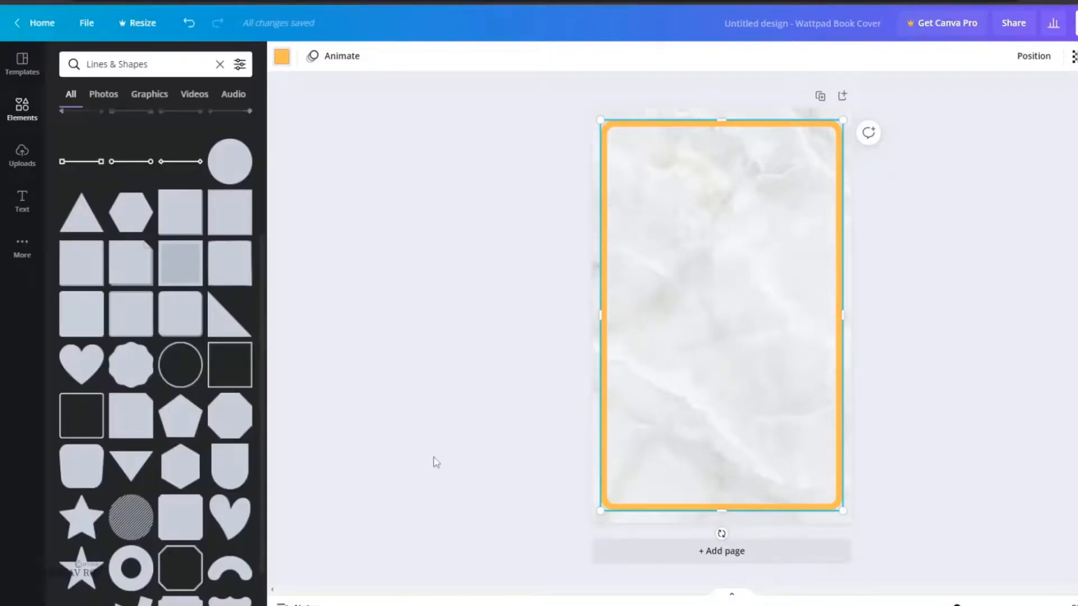
click(543, 358)
click(828, 381)
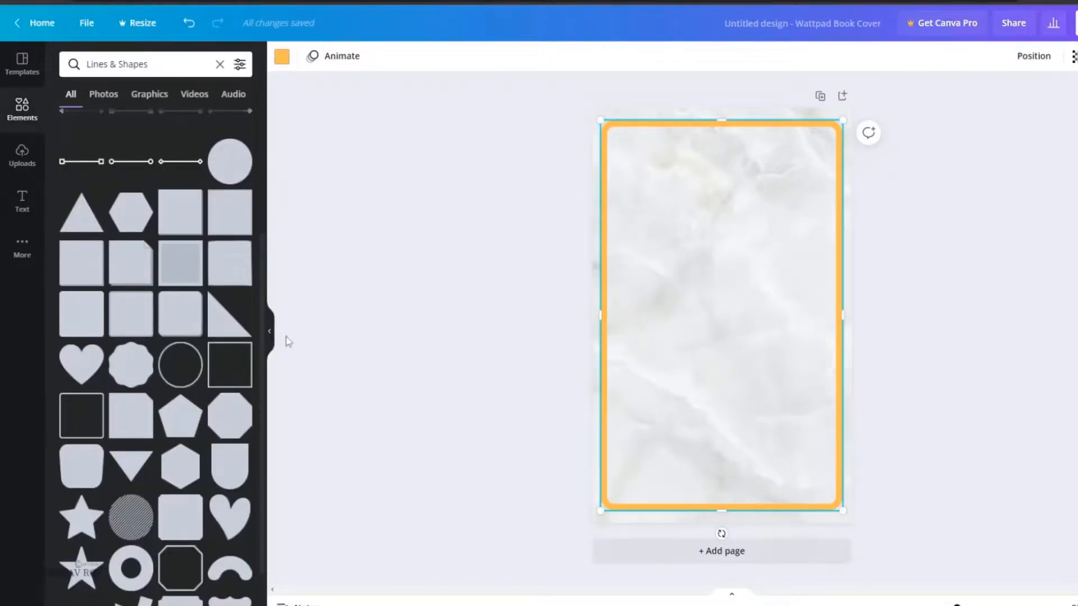
- Adjust the light orange border frame so that it sits slightly larger and centred on the page
scroll(52, 277, up, 3)
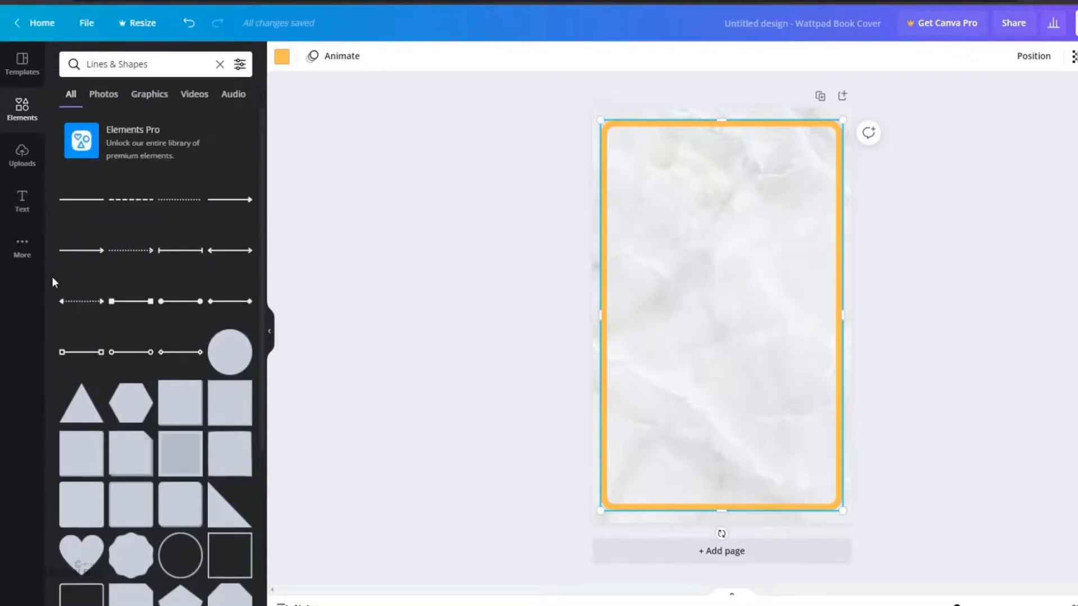
click(28, 65)
drag(696, 355, 685, 347)
click(948, 344)
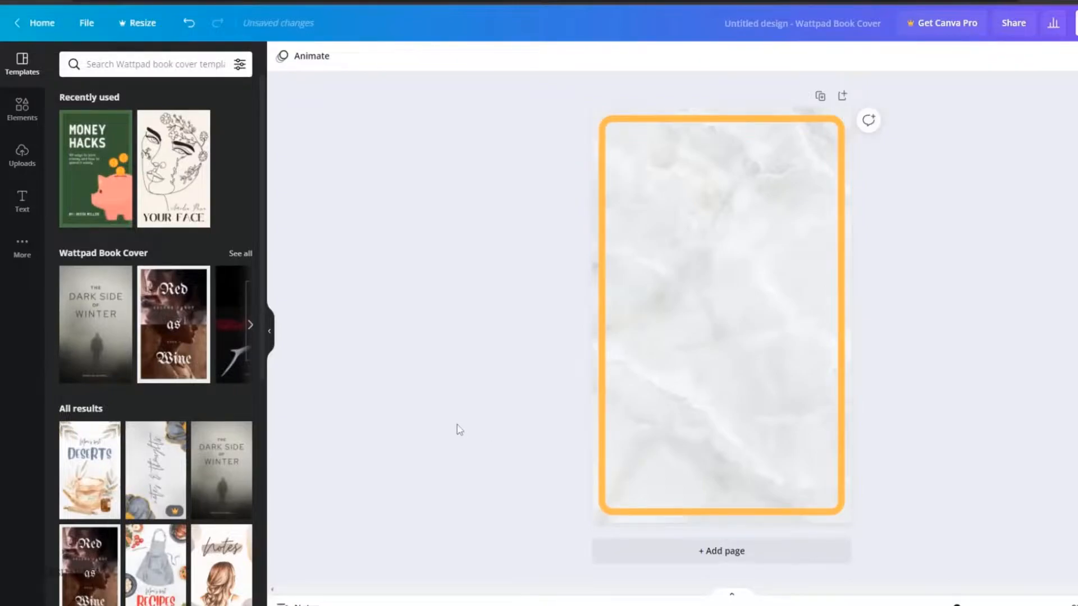
- Clear the Lines & Shapes search in the elements library and search for "recipes"
click(24, 114)
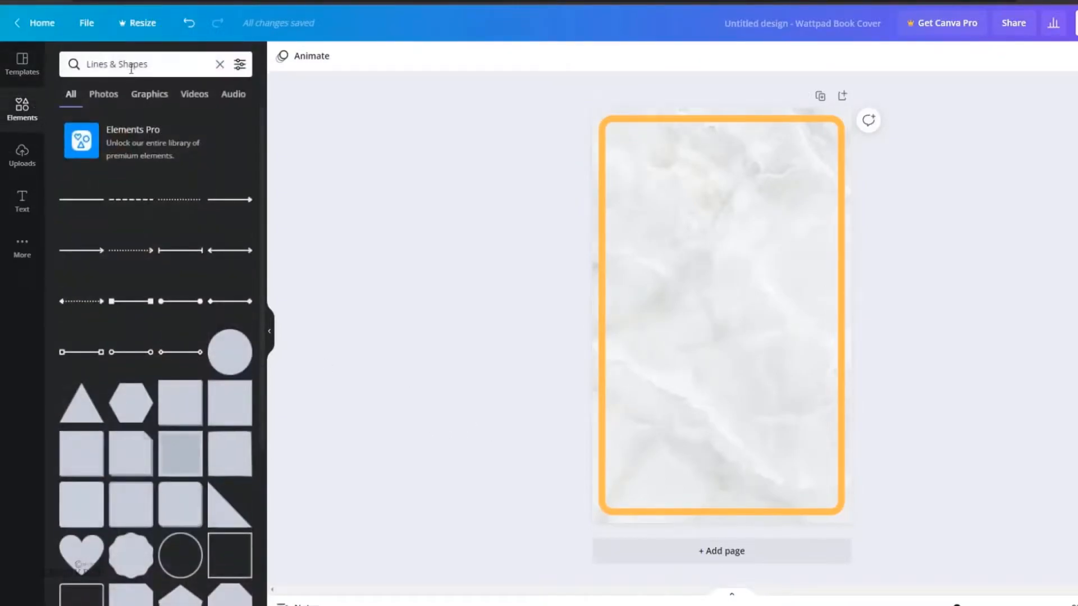
click(128, 64)
click(219, 66)
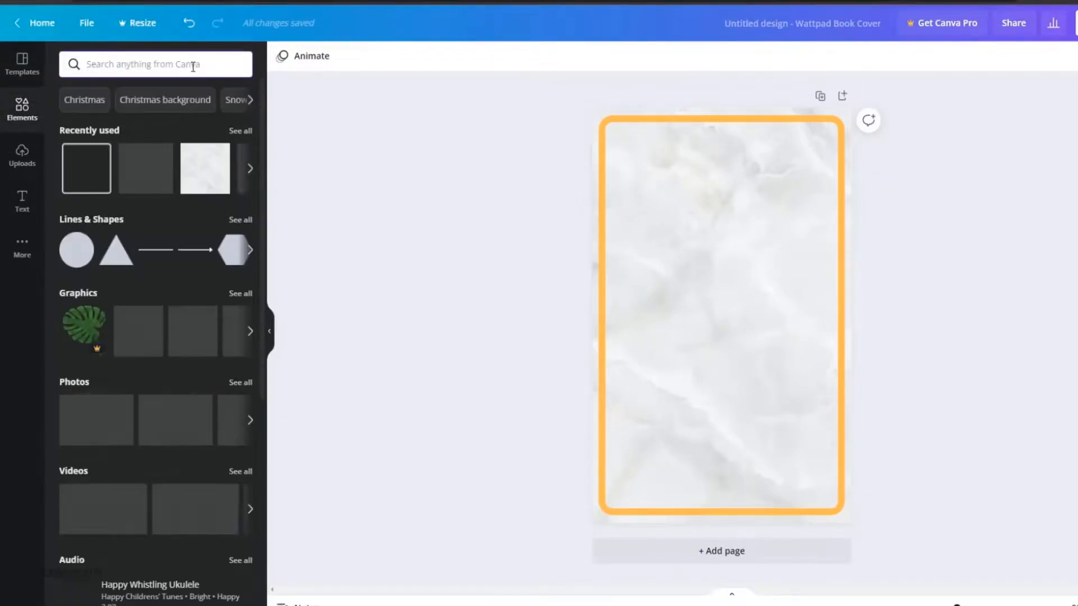
text(reciepuie)
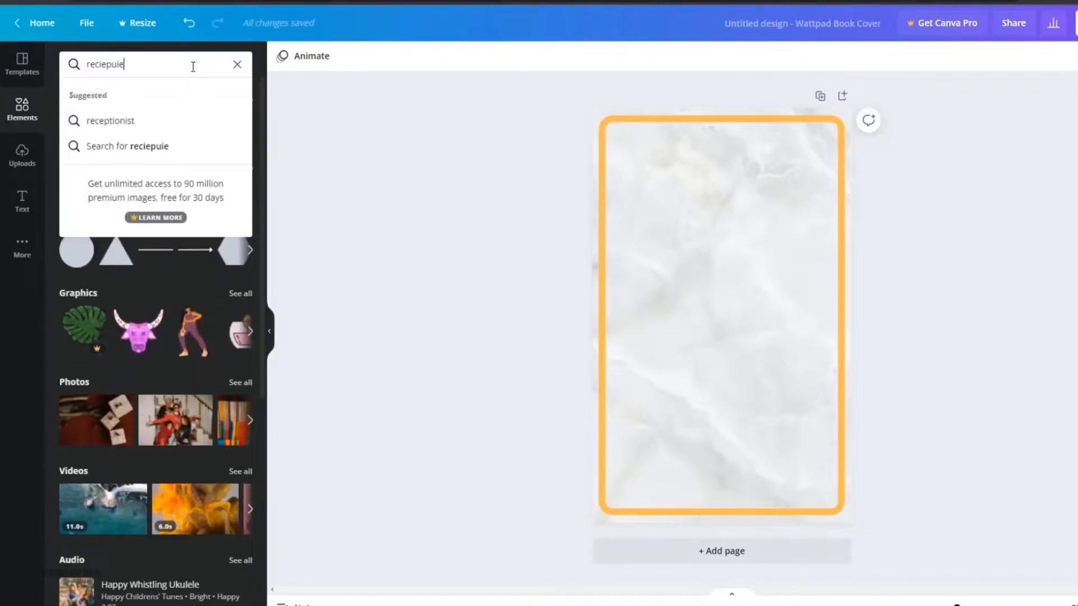
text(rec)
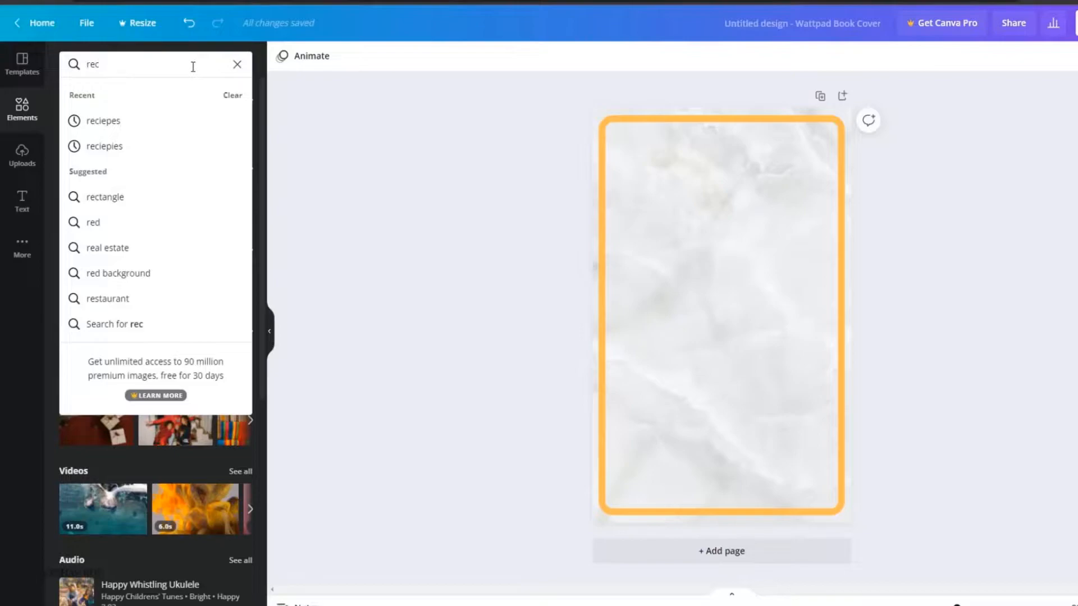
text(ipes)
key(Return)
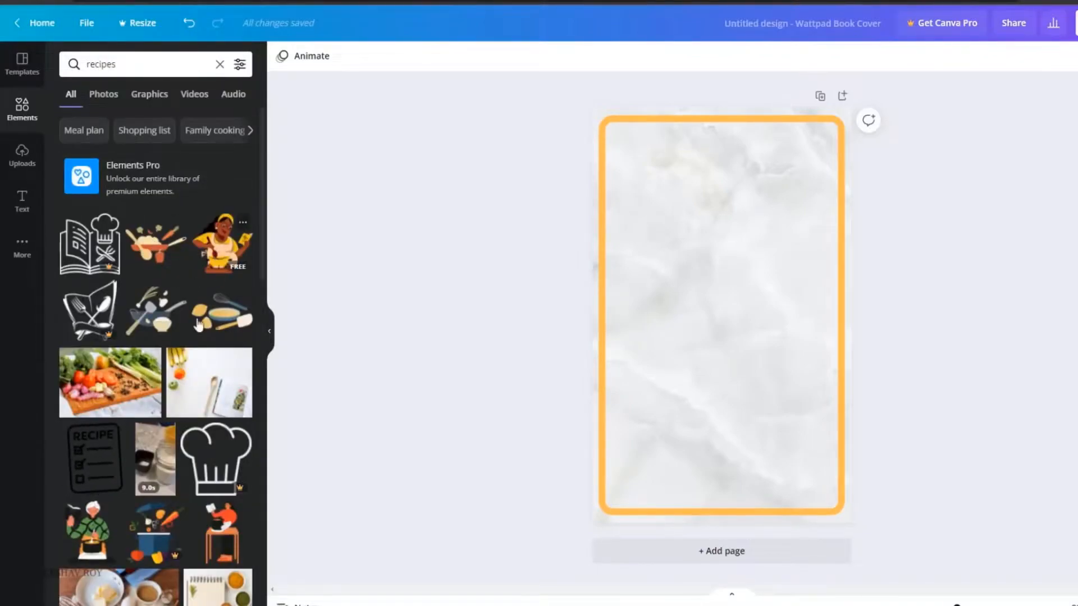
- Try an enlarged graphic of vegetables around a "My Recipe" notepad on the cover, and delete it
scroll(169, 370, down, 3)
scroll(225, 335, down, 3)
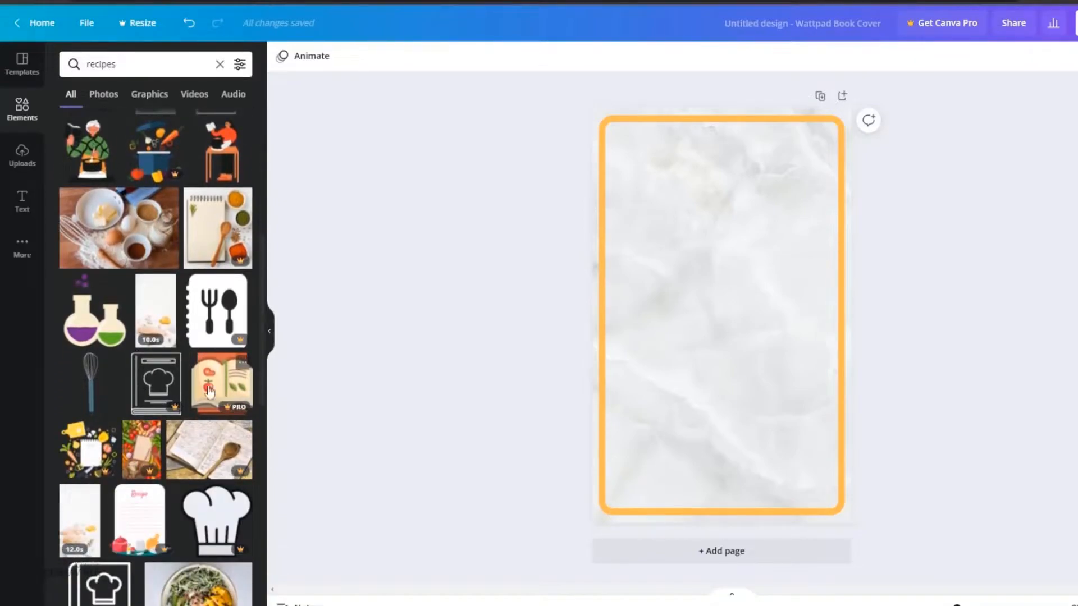
scroll(168, 308, down, 4)
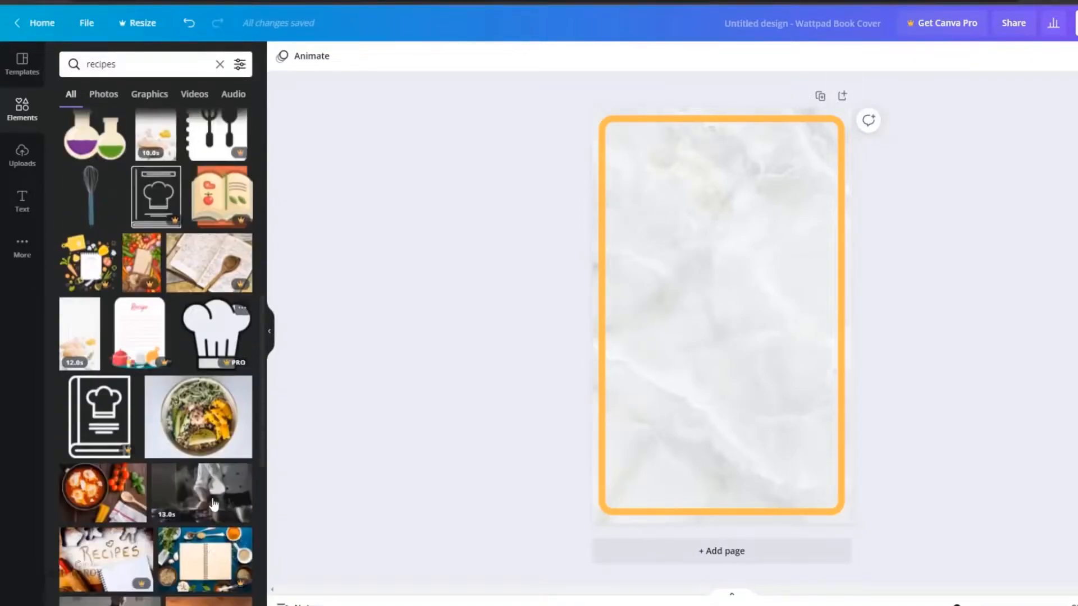
click(90, 199)
drag(721, 314, 687, 236)
drag(739, 286, 823, 455)
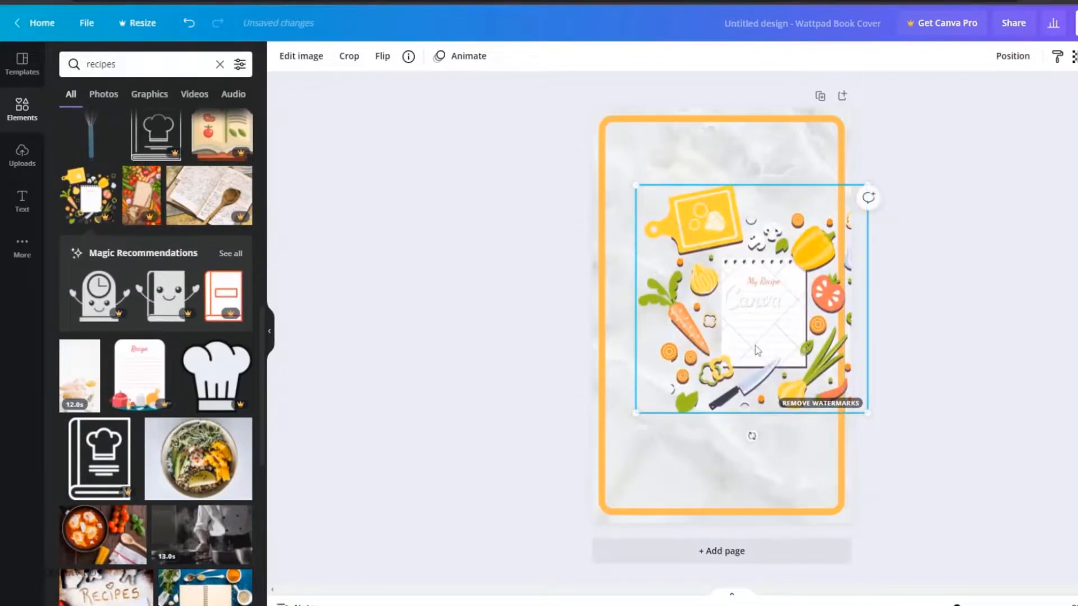
drag(755, 351, 719, 334)
key(Delete)
- Add the photo of a cookbook and wooden spoon, cropped and enlarged to span the frame's width over the lower part of the cover
scroll(216, 147, down, 4)
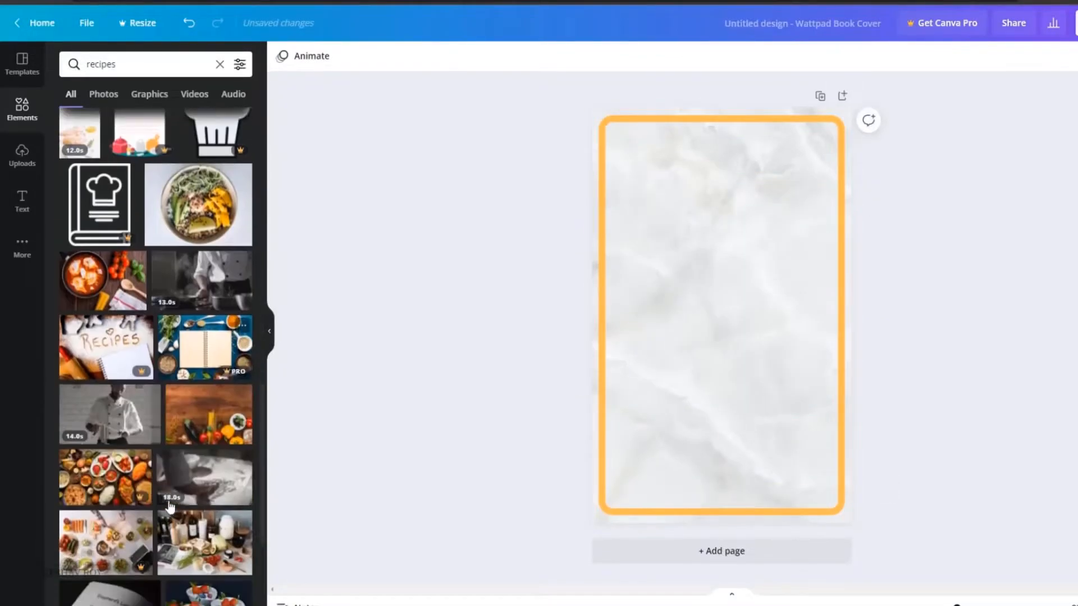
scroll(186, 302, down, 1)
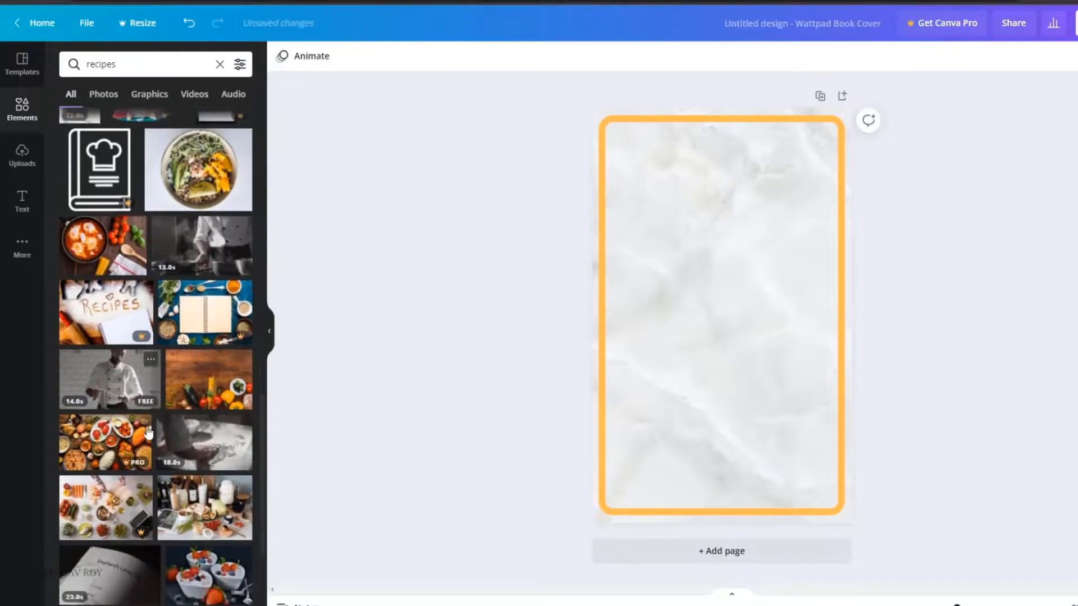
click(102, 96)
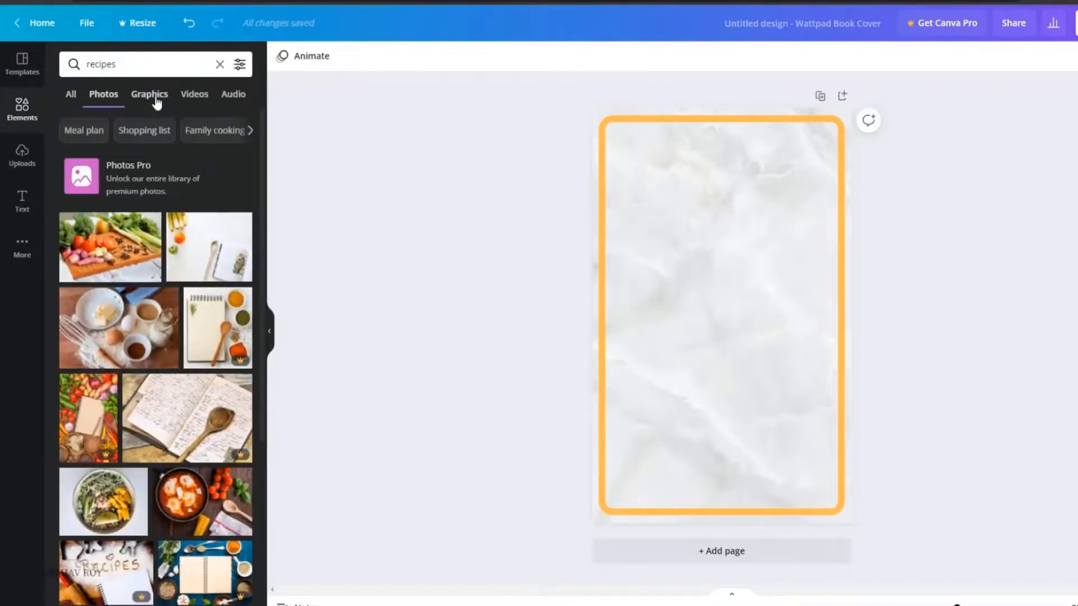
click(197, 247)
drag(750, 328, 731, 257)
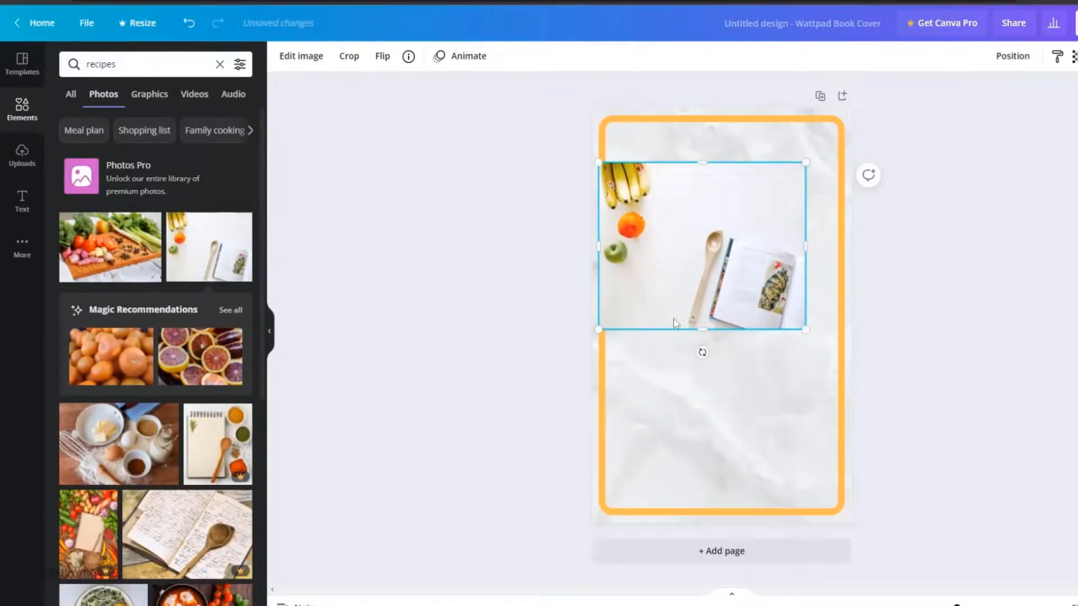
drag(702, 330, 721, 528)
mouse_move(700, 441)
mouse_down()
mouse_move(720, 433)
mouse_move(707, 427)
mouse_up()
drag(803, 494, 751, 397)
drag(756, 287, 853, 291)
drag(724, 399, 742, 443)
- Switch the recipe results to graphics and send the cookbook photo behind the light orange border frame
scroll(126, 145, down, 3)
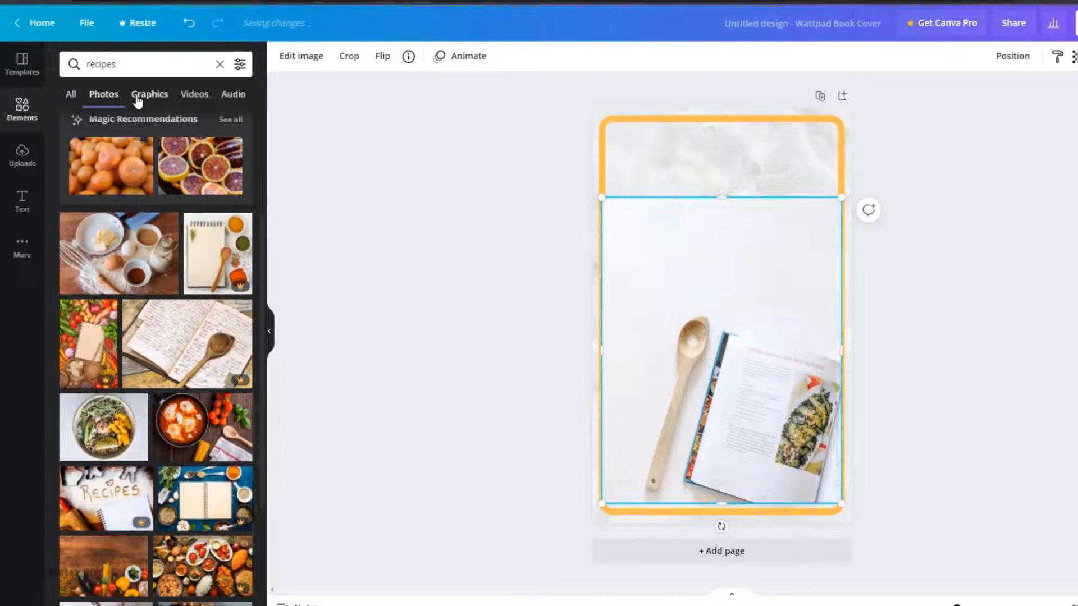
click(148, 94)
right_click(746, 304)
click(784, 373)
click(685, 178)
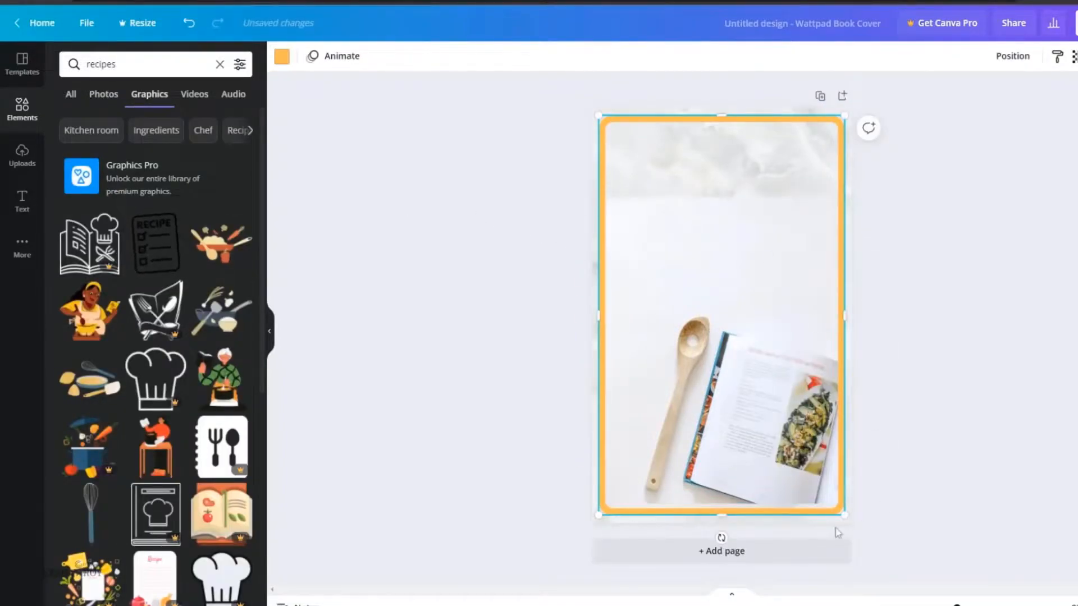
click(1058, 380)
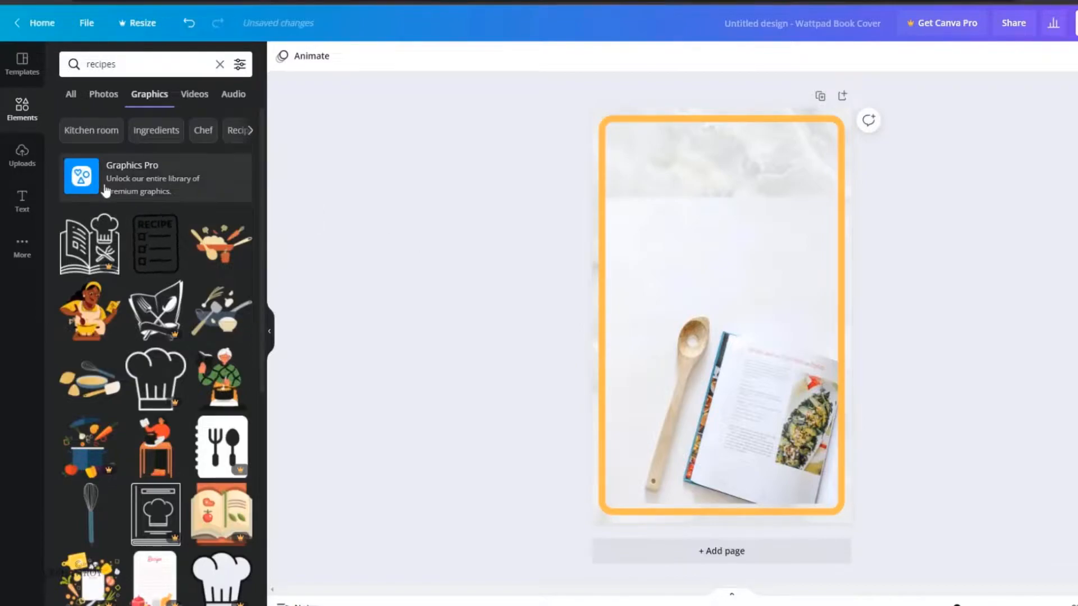
- Browse the recipe graphics and add the green pot with vegetables illustration to the middle of the cover
scroll(171, 329, down, 7)
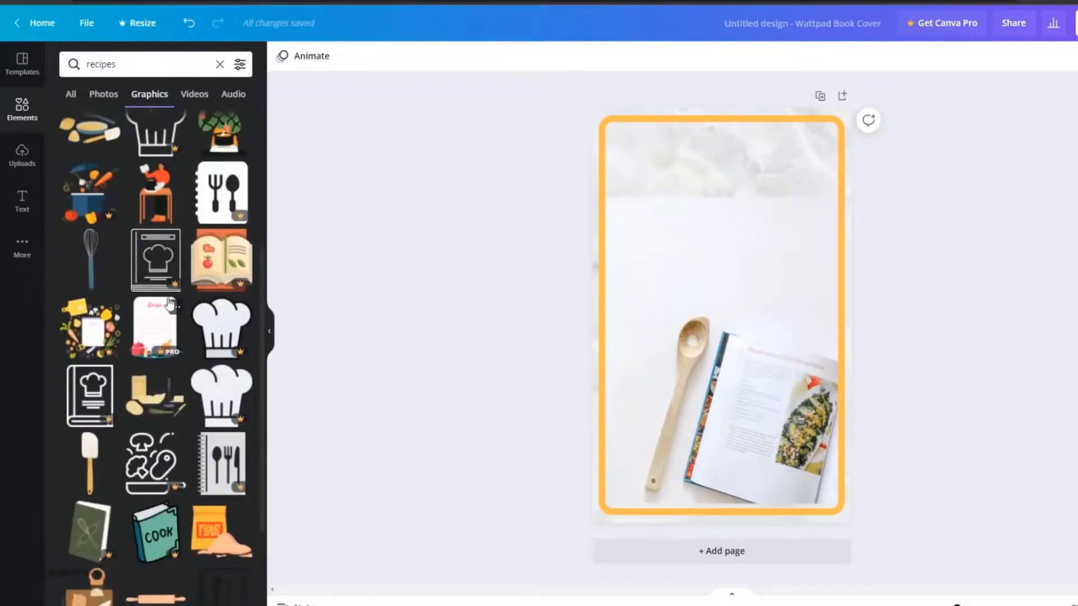
scroll(176, 323, down, 2)
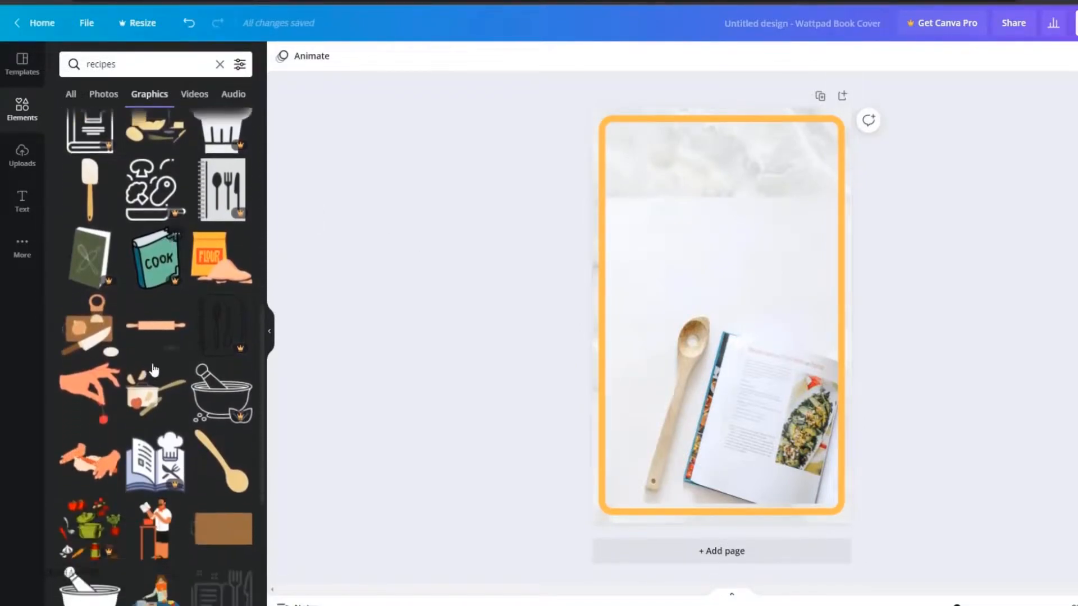
scroll(72, 337, down, 4)
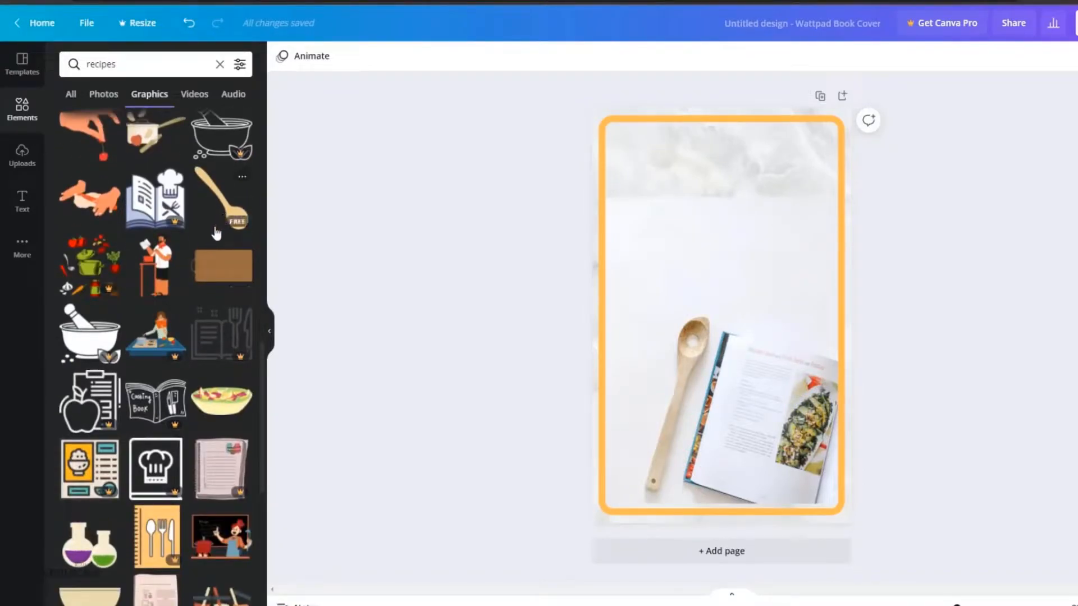
click(102, 276)
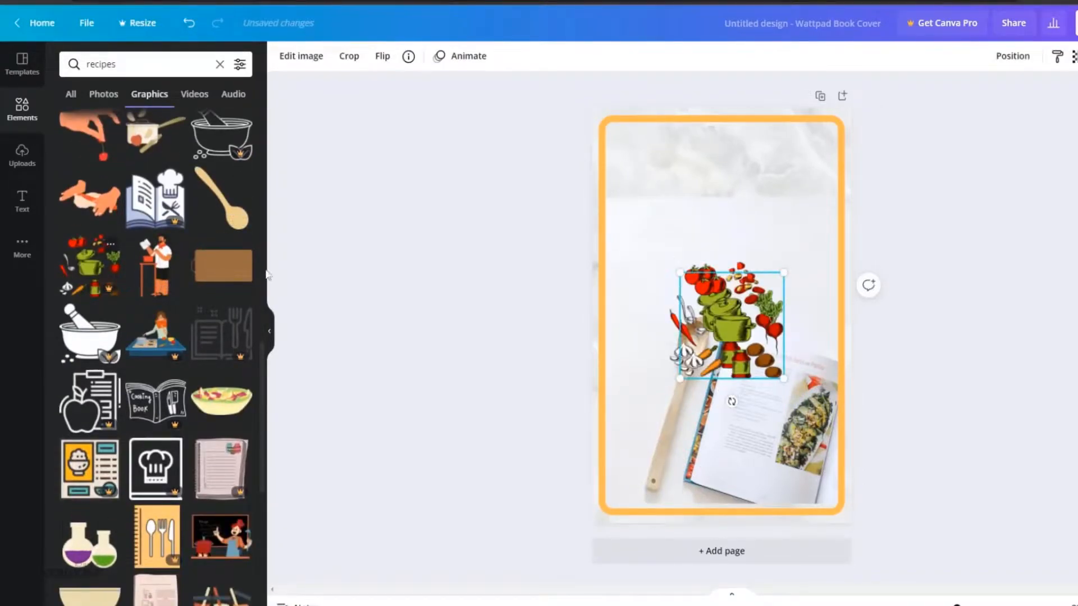
click(440, 259)
- Try the cook at a blackboard graphic, deleting the pot and vegetables illustration and fitting the cook into the cover's upper right corner
scroll(216, 356, down, 5)
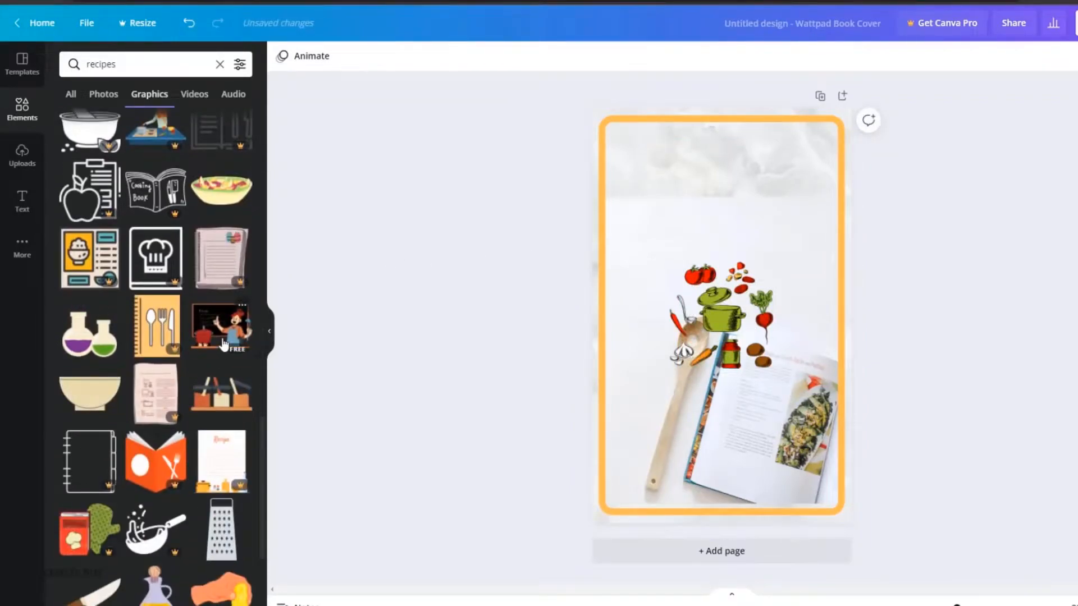
click(223, 343)
drag(722, 326, 703, 229)
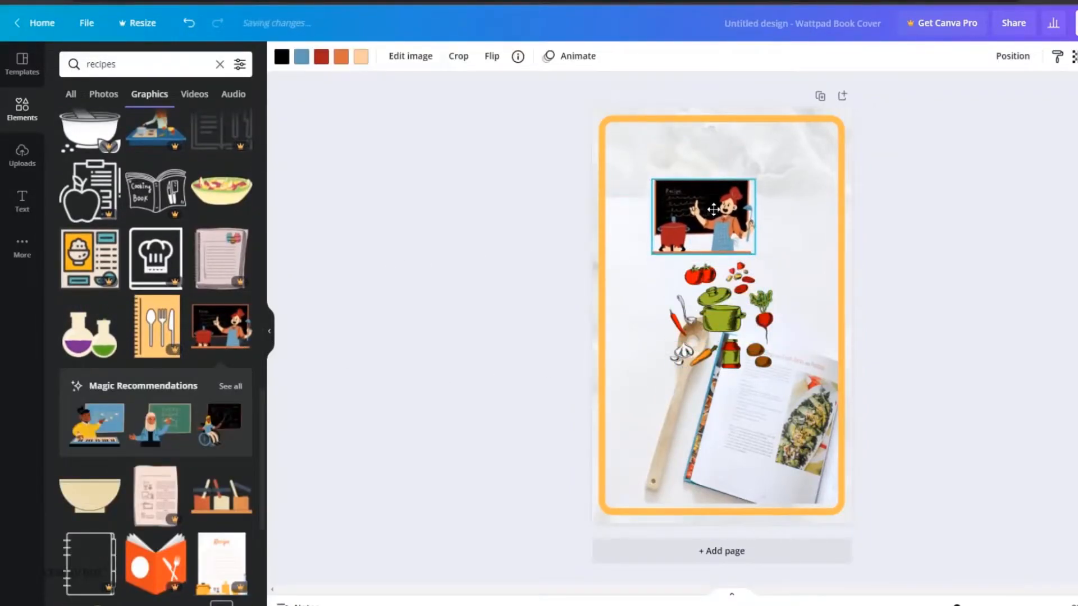
drag(756, 252, 726, 372)
click(723, 320)
key(Delete)
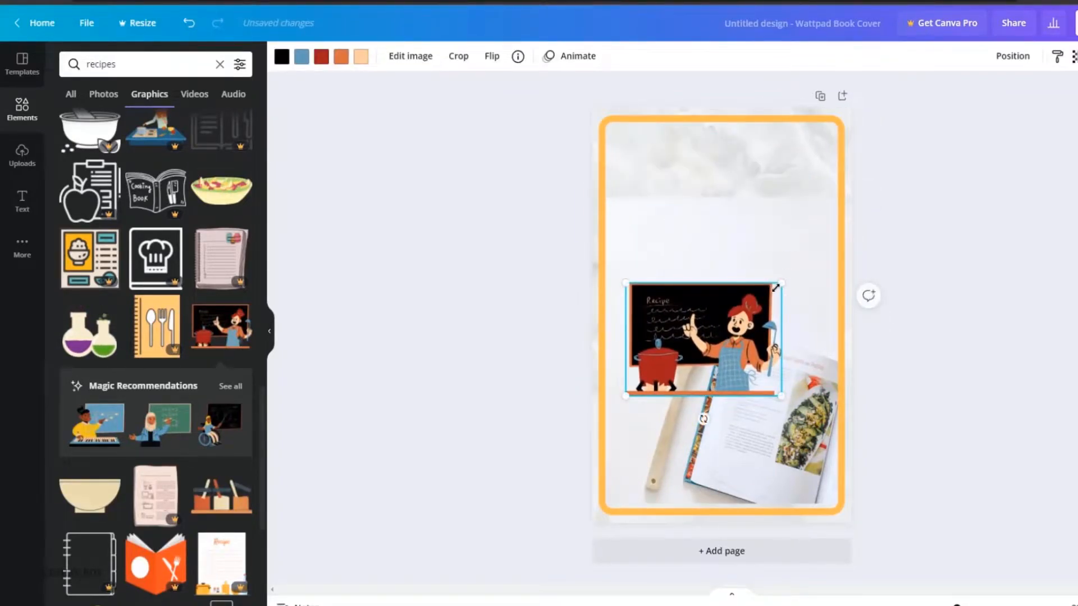
drag(775, 287, 738, 315)
drag(687, 354, 784, 170)
scroll(102, 392, down, 4)
click(428, 301)
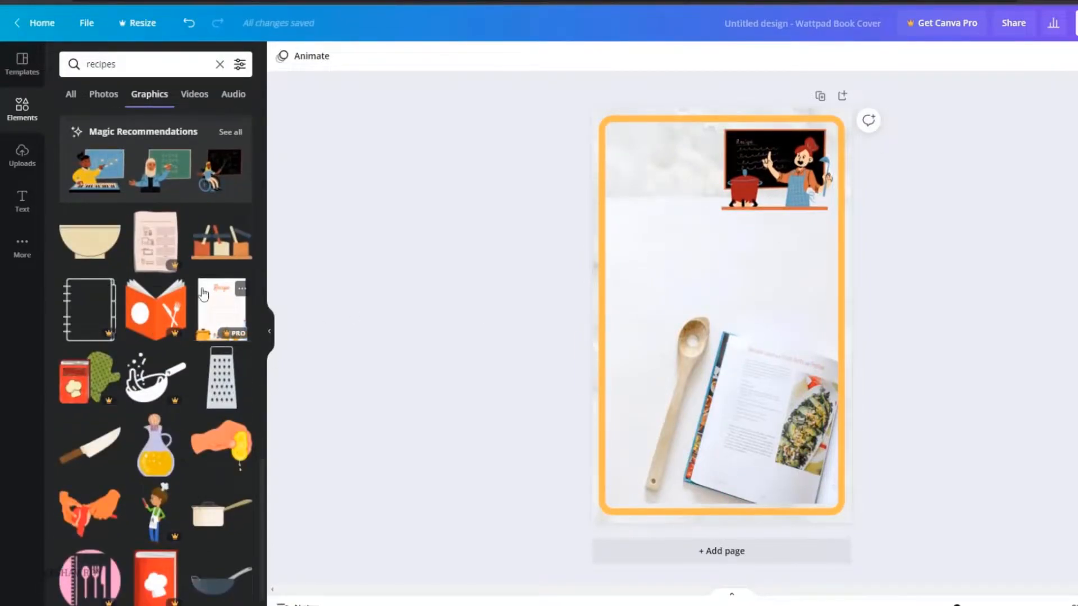
- Look through more recipe graphics and search the elements library for "chef" instead
scroll(68, 515, down, 5)
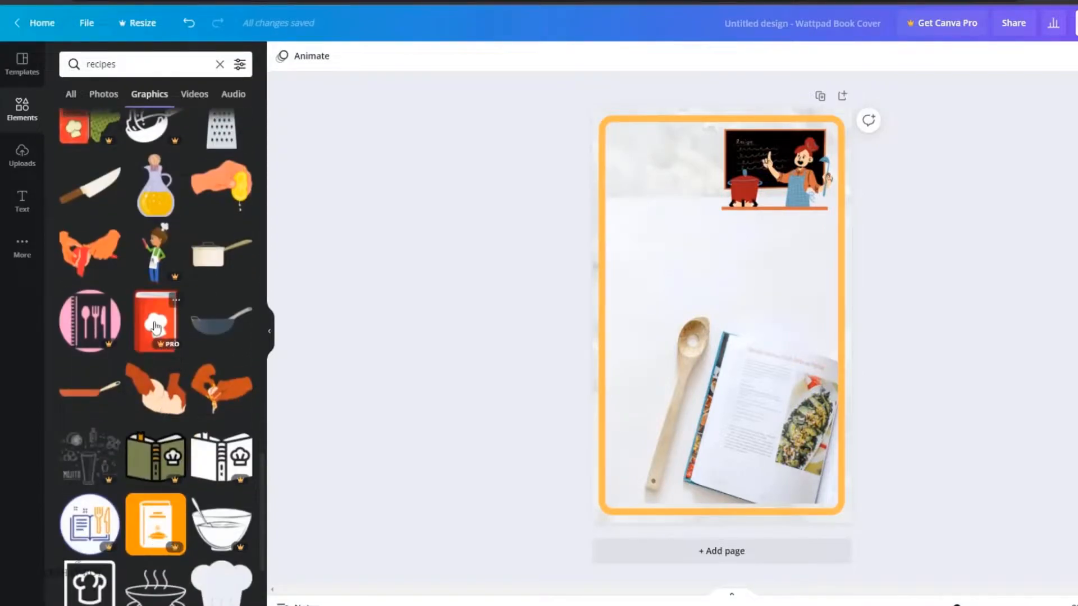
scroll(245, 512, down, 2)
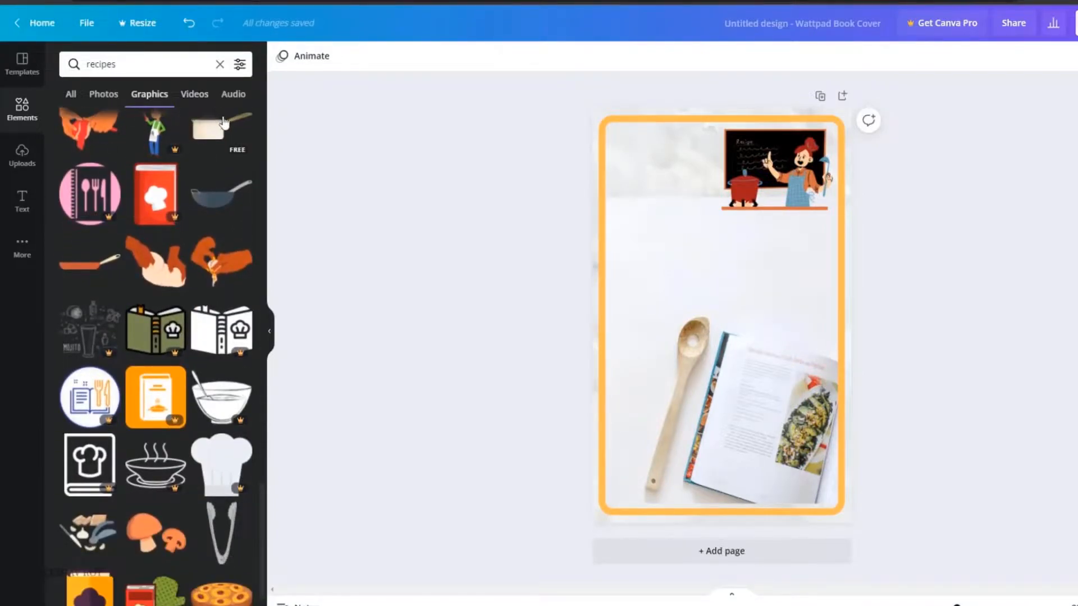
click(220, 66)
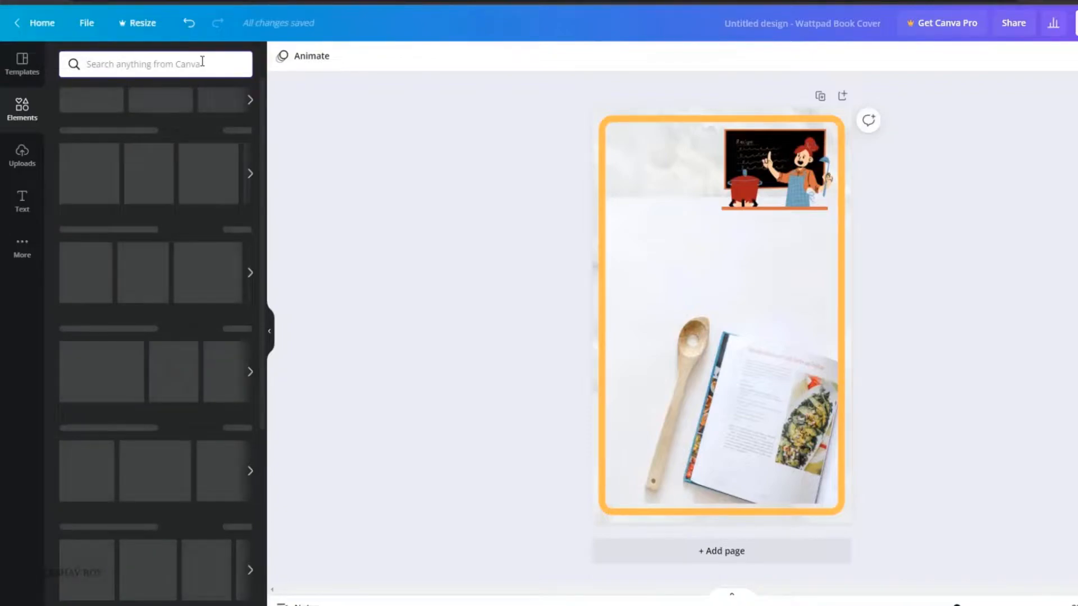
text(chef)
key(Return)
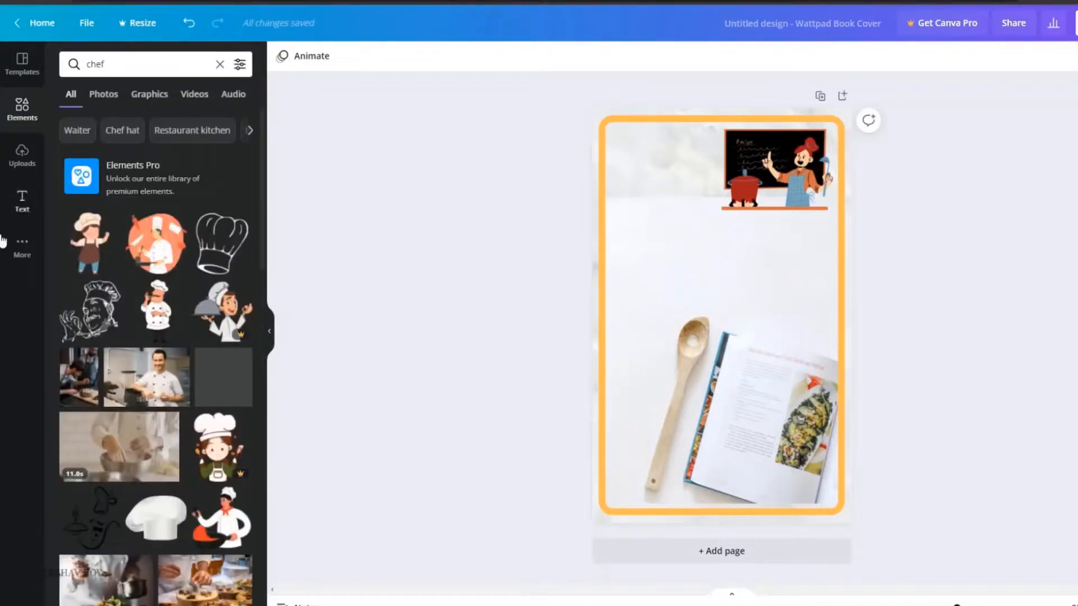
- Try the round orange chef graphic in the cover's upper left corner, and delete it
click(144, 238)
drag(729, 314, 684, 209)
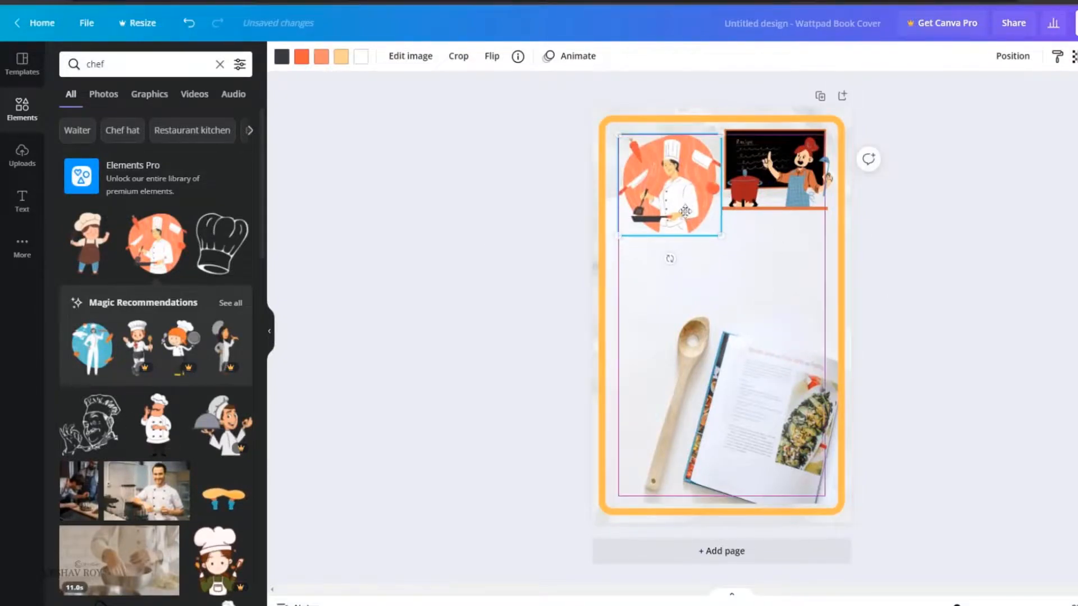
key(Delete)
- Place the cartoon chef holding a whisk in the cover's upper left area and delete the cook at the blackboard
click(89, 243)
drag(735, 320, 681, 220)
drag(809, 193, 790, 272)
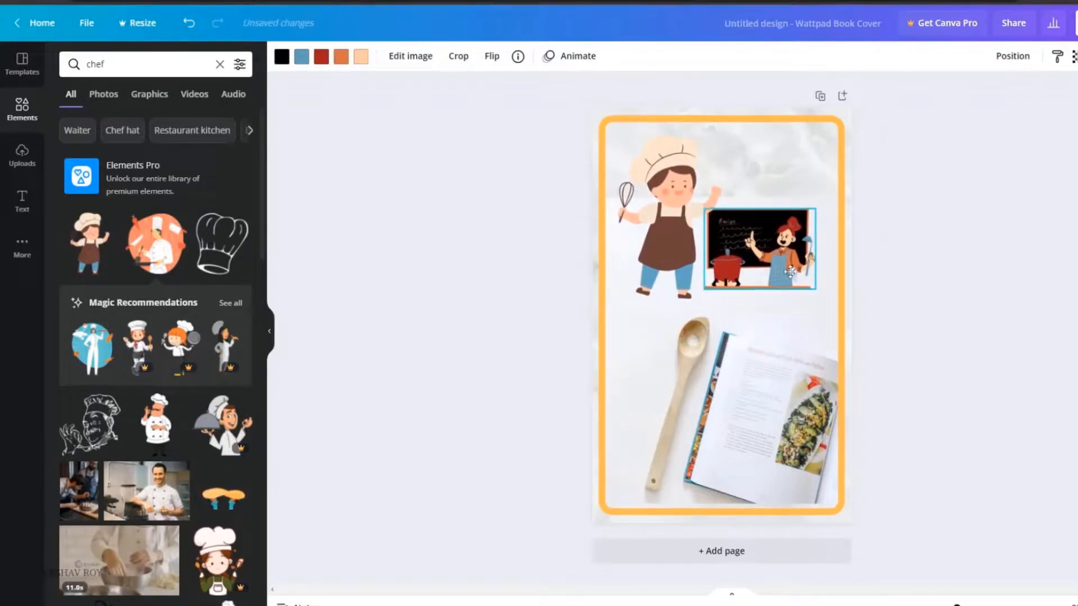
key(Delete)
click(782, 288)
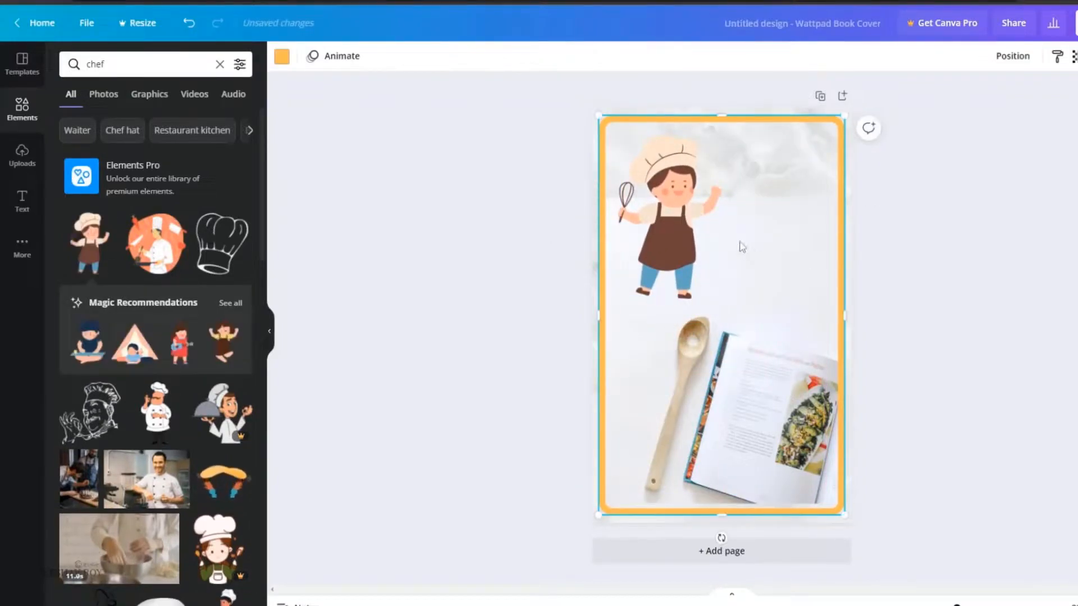
click(365, 218)
- Add the round orange crossed-utensils badge, shrink it into the cover's upper right corner, and nudge the cartoon chef slightly left
scroll(112, 348, down, 5)
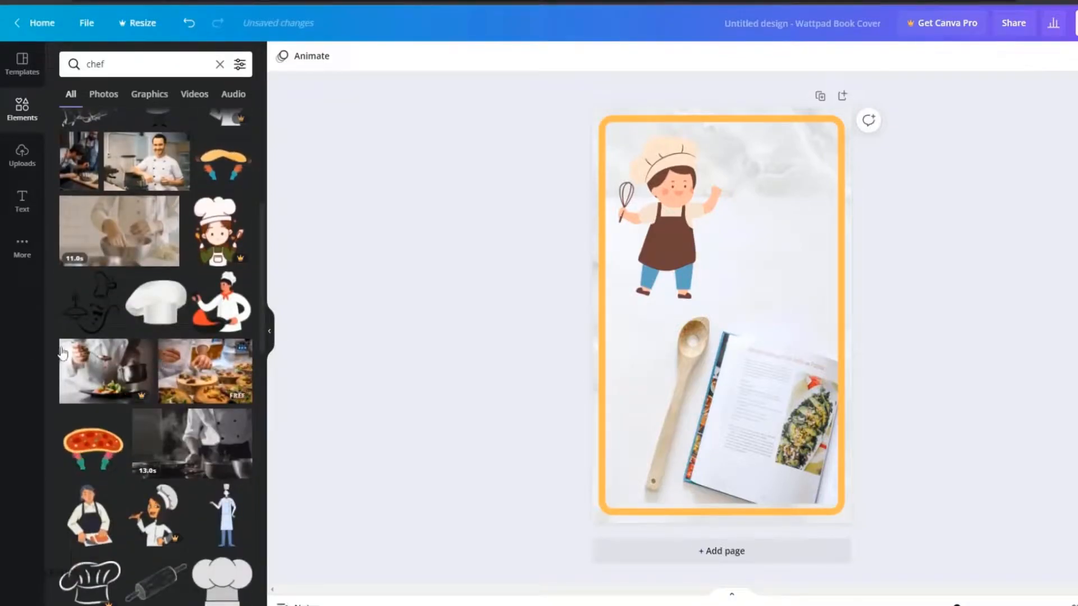
scroll(95, 352, down, 4)
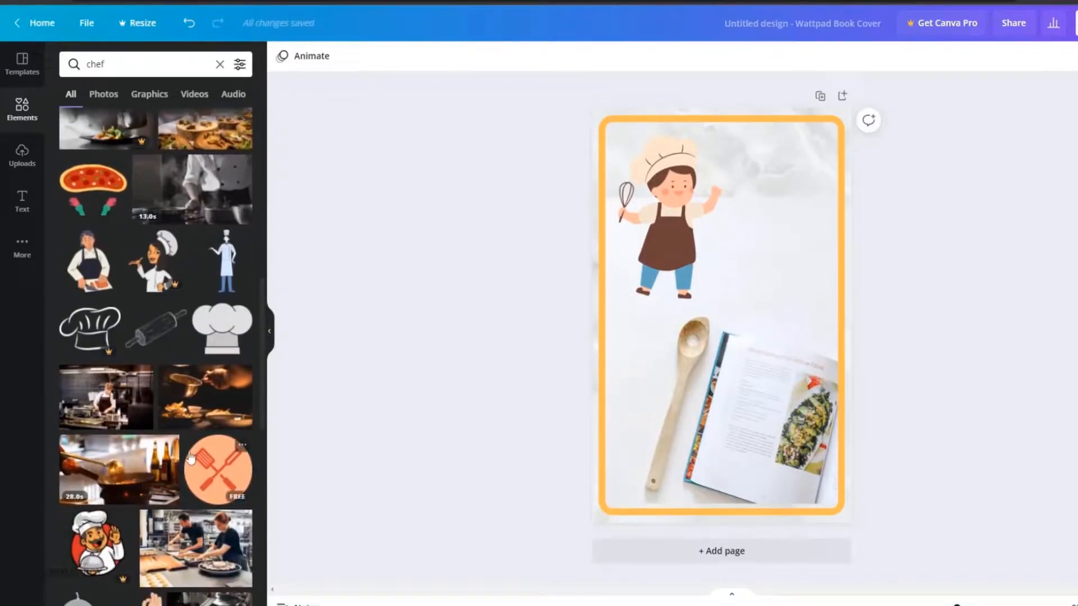
click(190, 458)
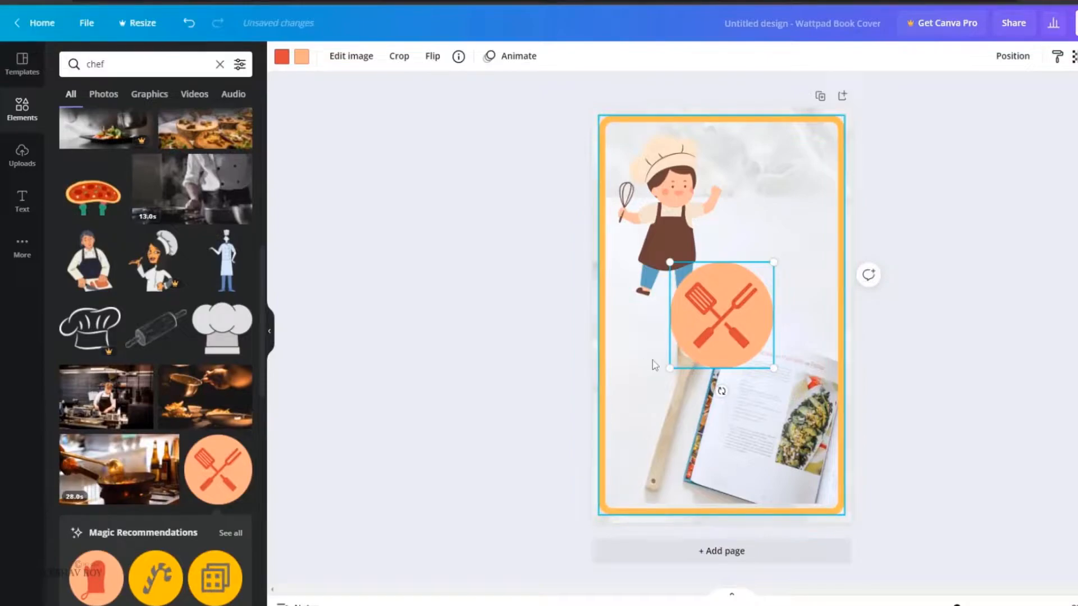
drag(670, 368, 777, 162)
drag(677, 225, 671, 225)
click(760, 376)
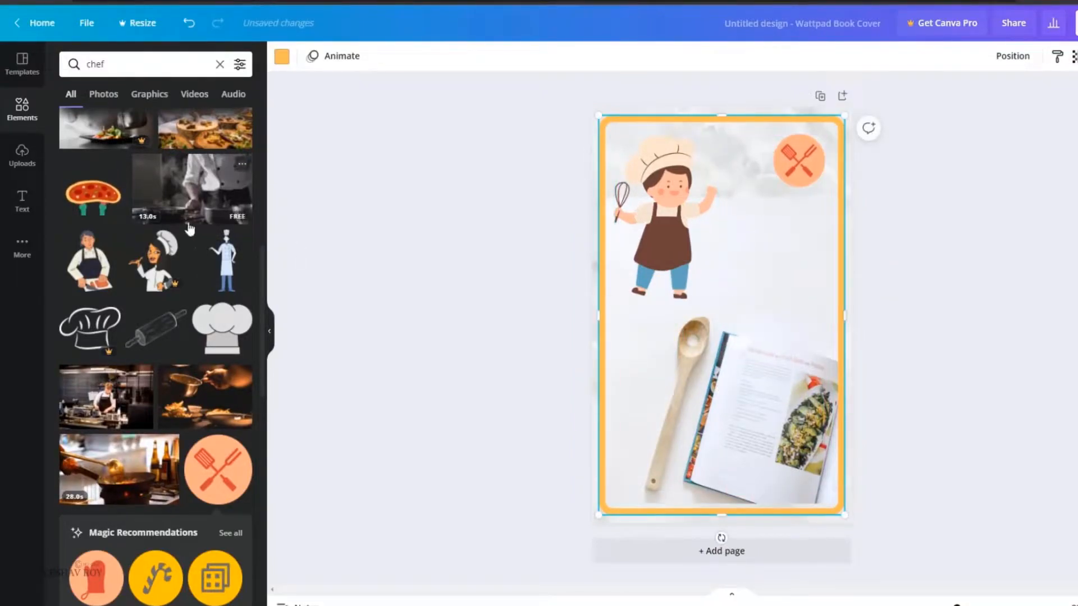
- Add a heading to the cover reading "21 DAY DIET BOOK" with each word on its own line
click(21, 201)
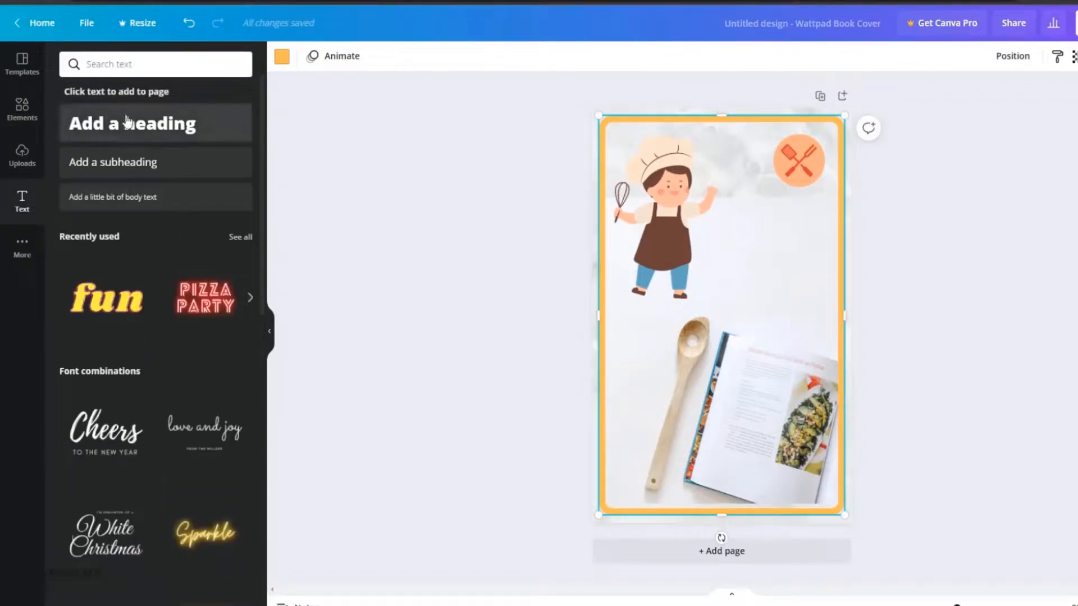
click(128, 122)
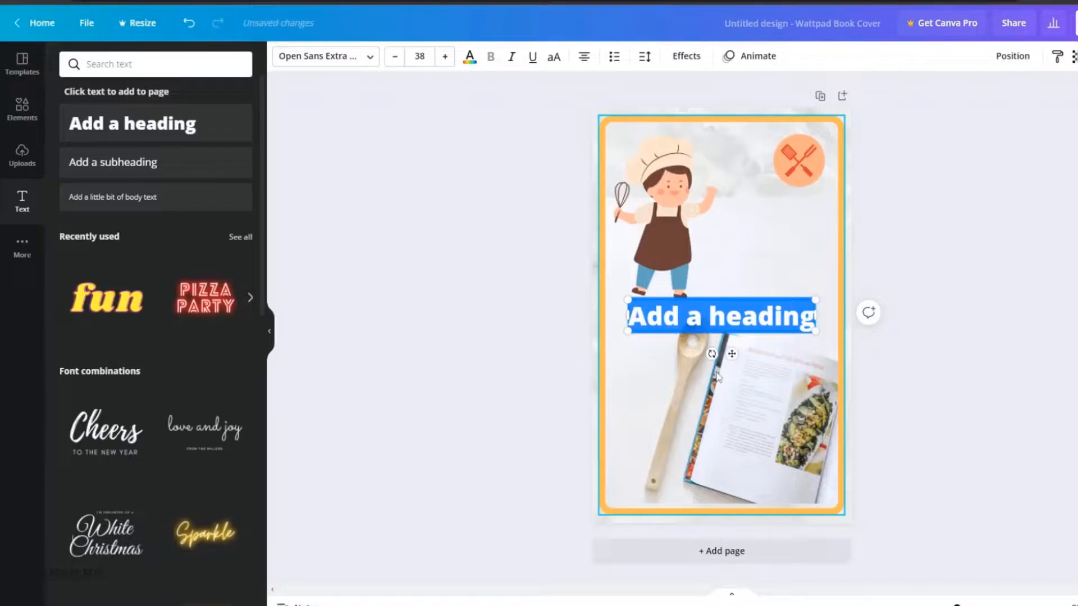
text(THE)
key(BackSpace)
key(BackSpace)
key(BackSpace)
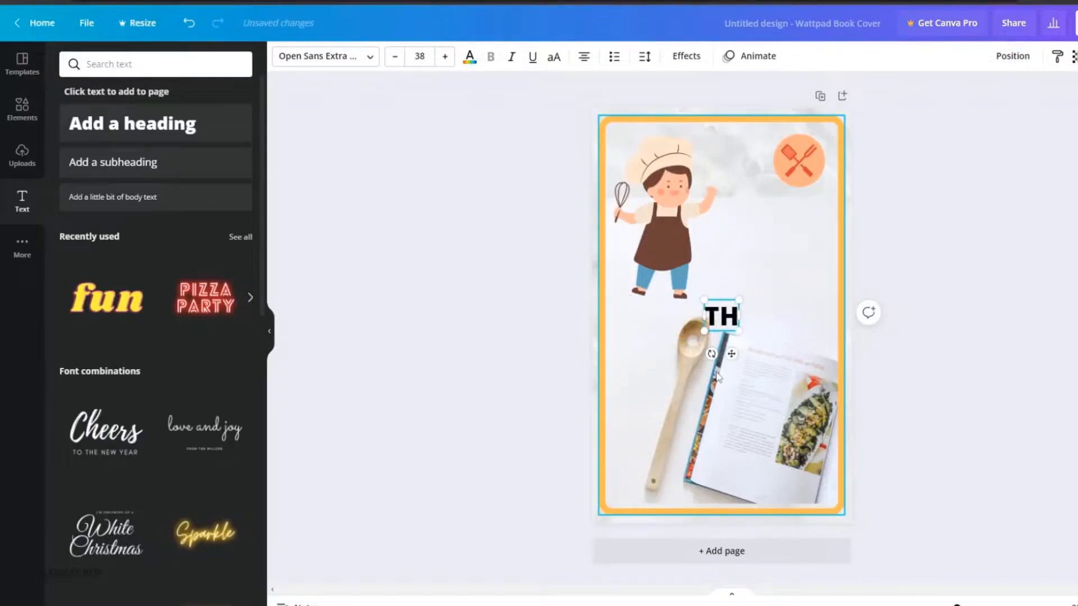
text(T)
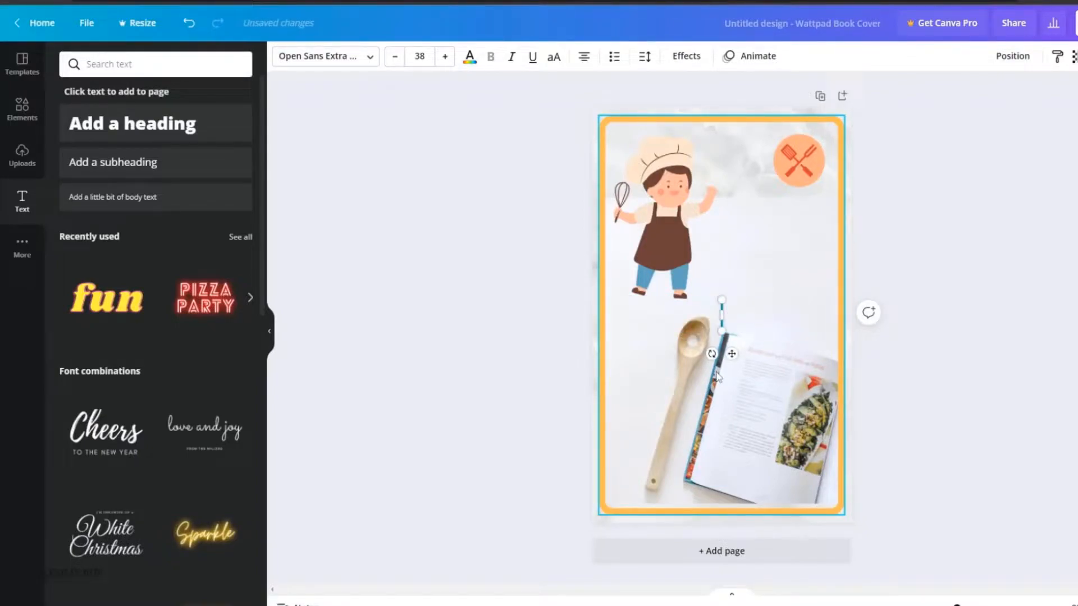
text(1)
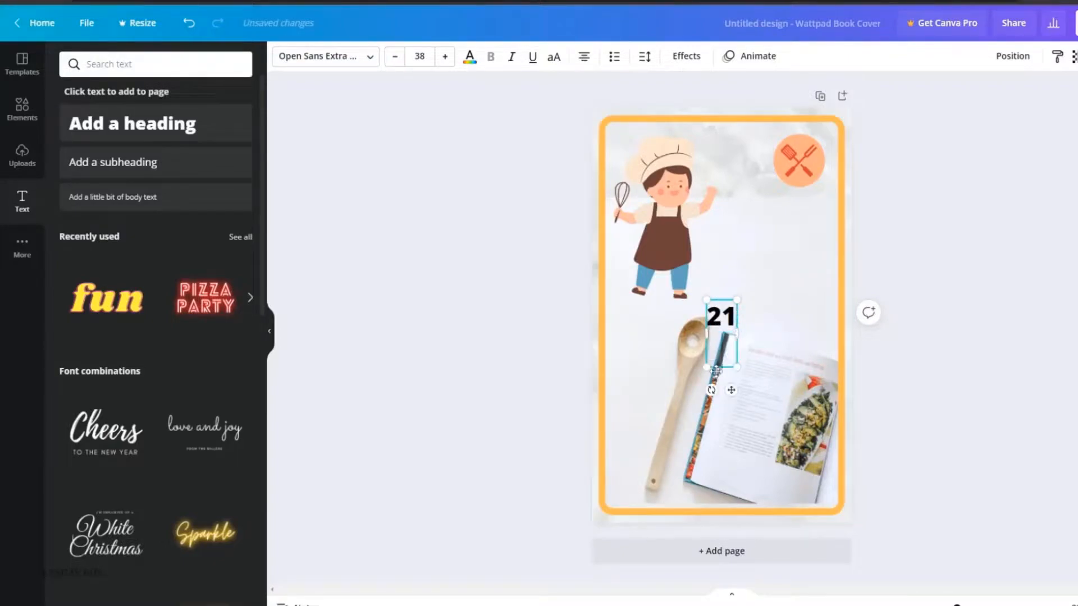
key(Return)
text(DAY)
key(Return)
text(DIET )
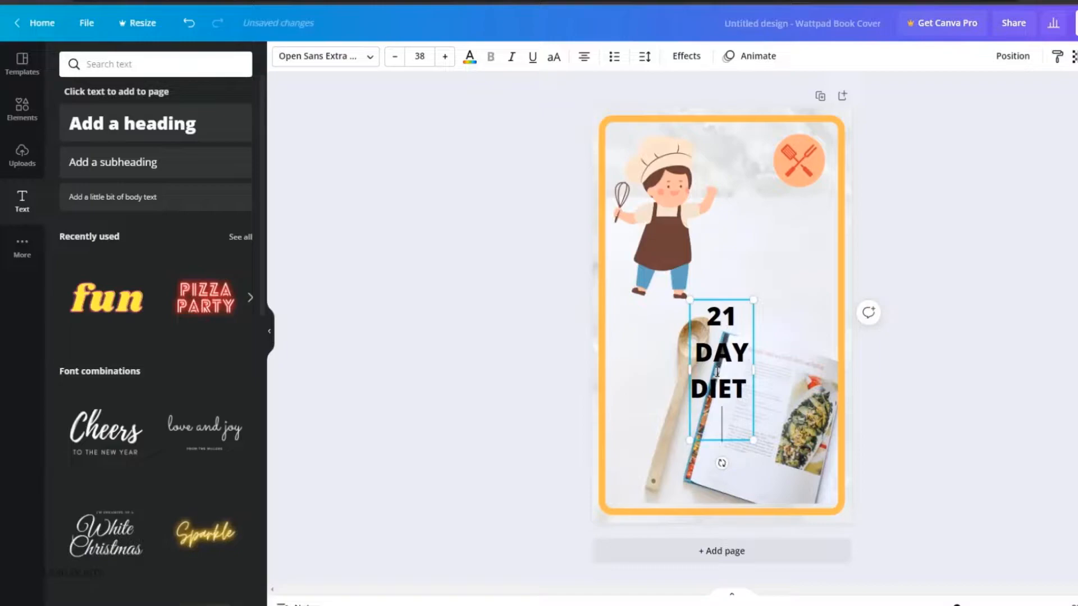
text(BOOK)
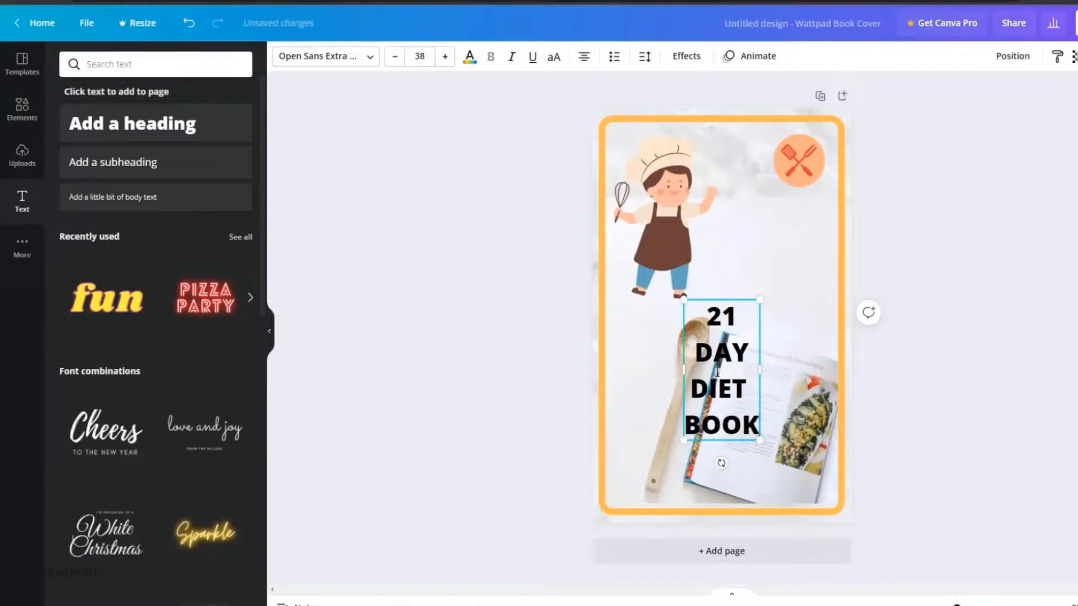
- Change the heading to read "21 DAYS DIET COOKBOOK" and widen its text box so COOKBOOK fits on one line
drag(765, 369, 818, 370)
text(COOK)
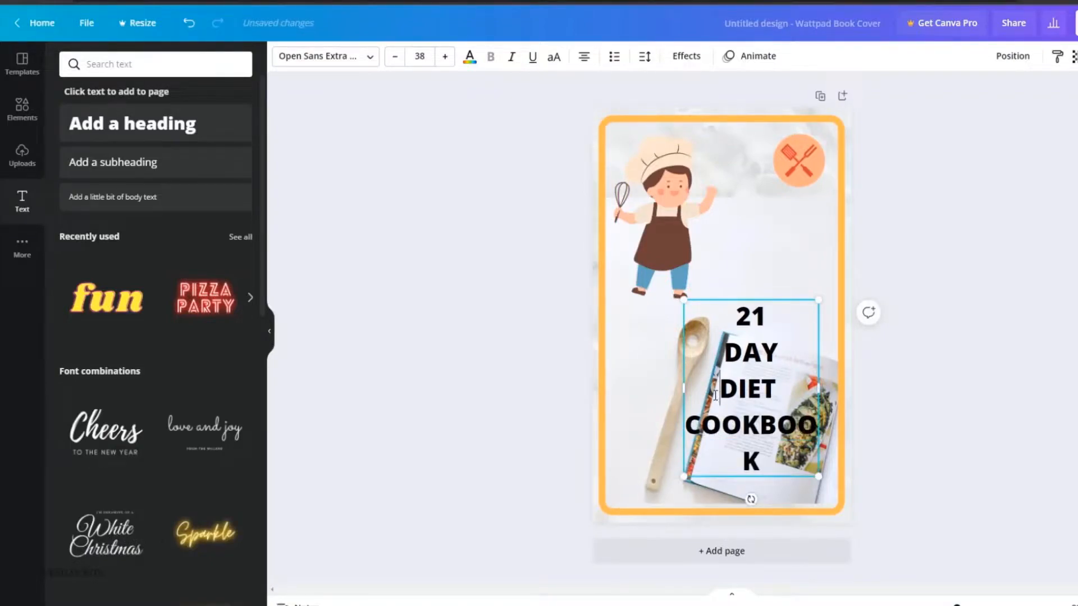
click(802, 345)
text(S)
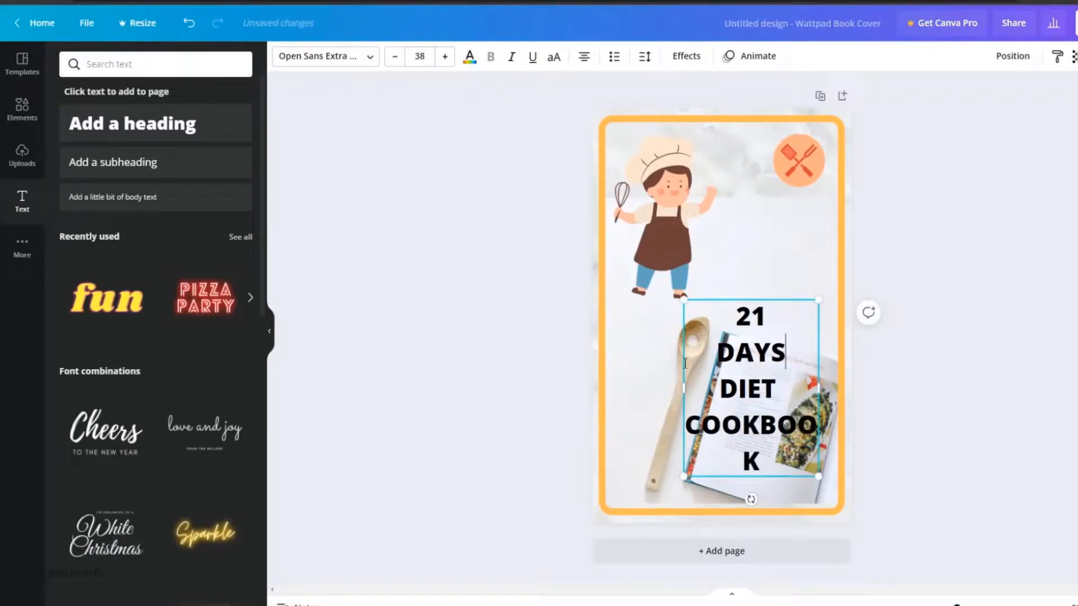
drag(683, 389, 601, 389)
- Set the whole title in the BDSans font and shrink it to size 28
click(354, 58)
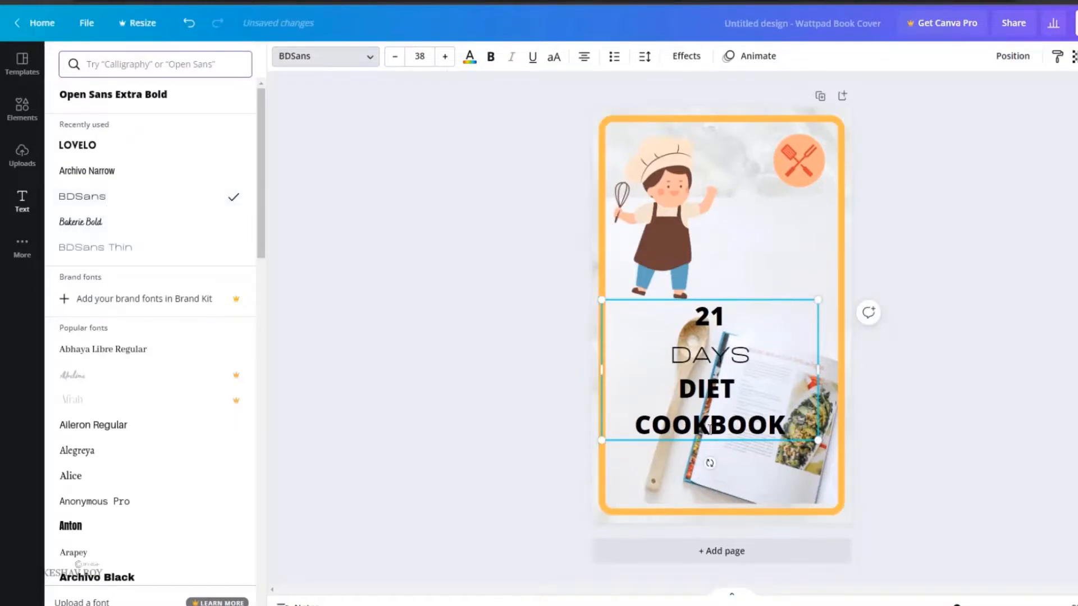
key(ctrl+a)
click(64, 195)
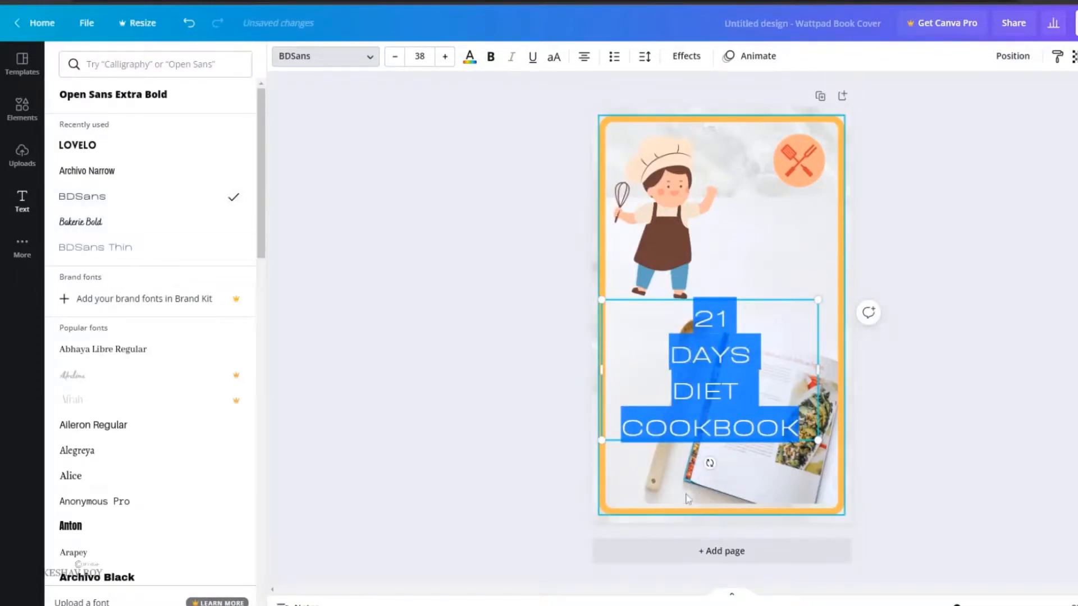
drag(601, 440, 654, 407)
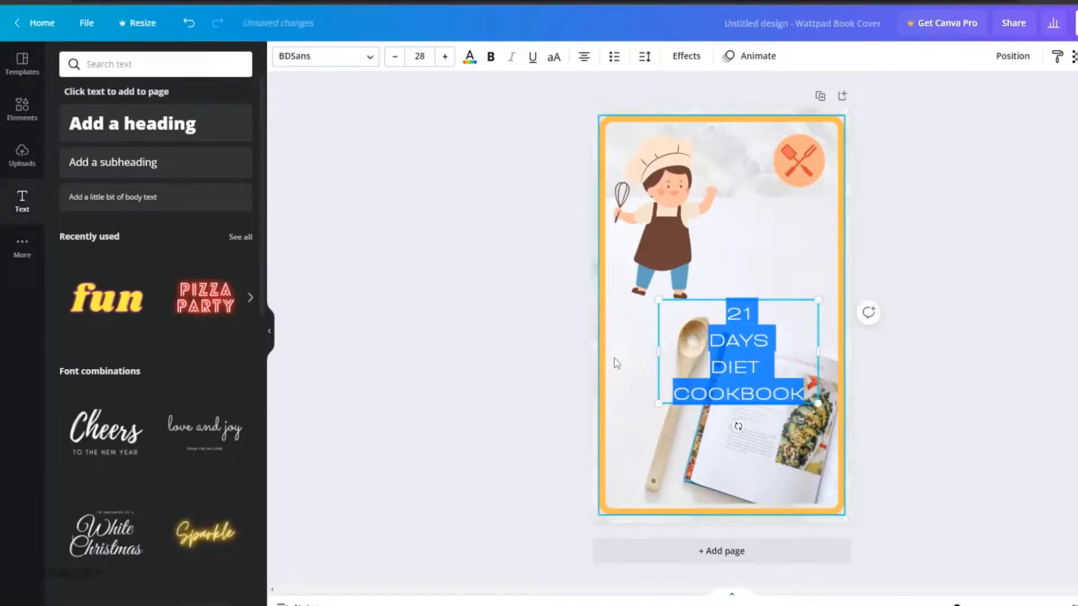
- Move the title up beside the cartoon chef and make it bold
click(614, 358)
drag(767, 381, 795, 263)
click(490, 58)
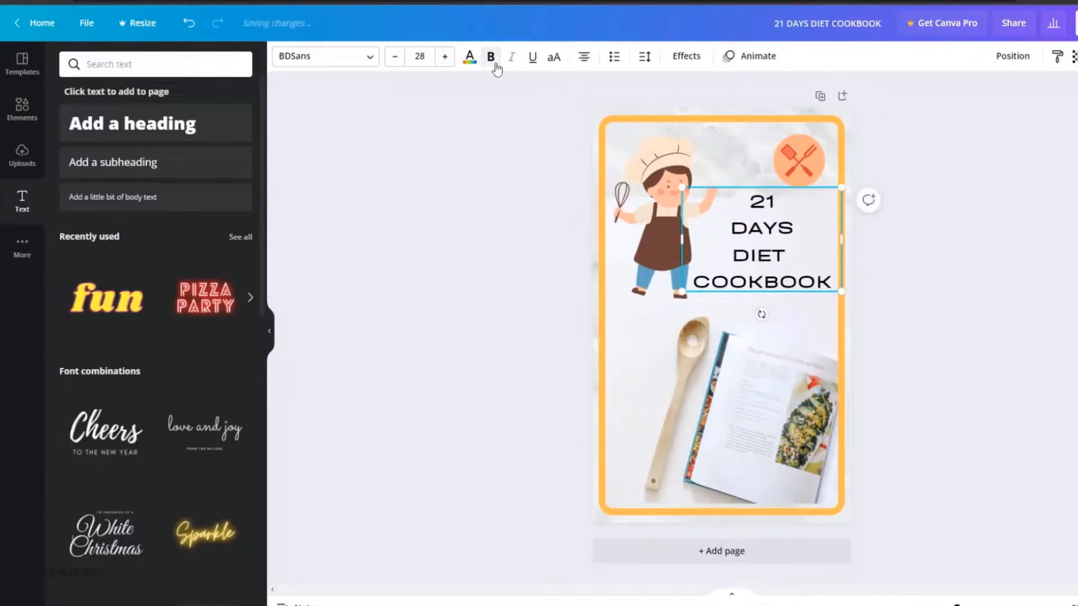
- Try Bakerie Bold and Cooper Hewitt among other fonts for the title, and set it in Amsterdam Two
click(297, 58)
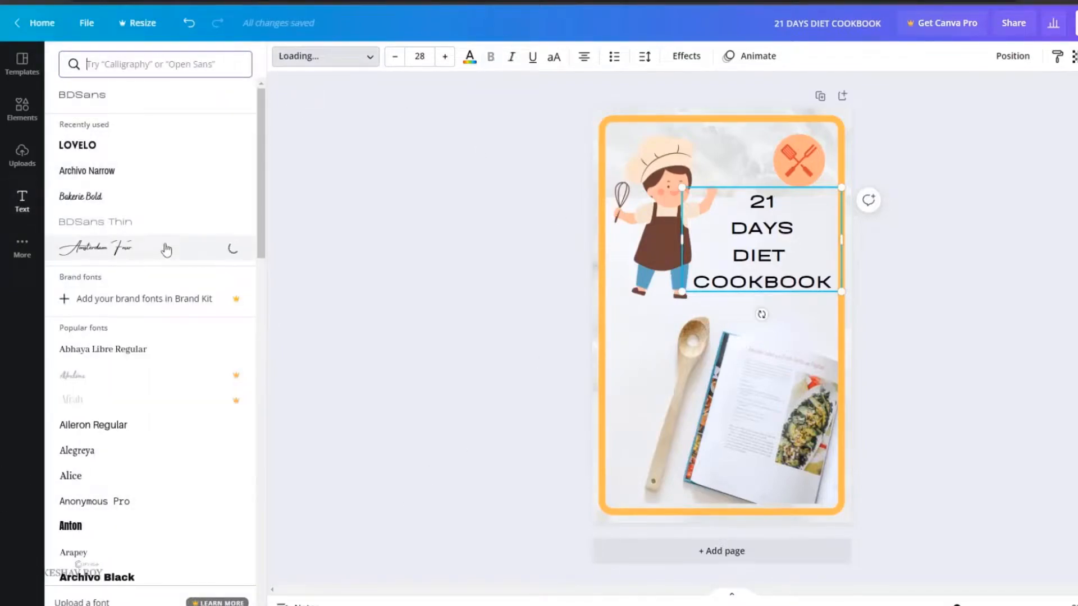
click(112, 198)
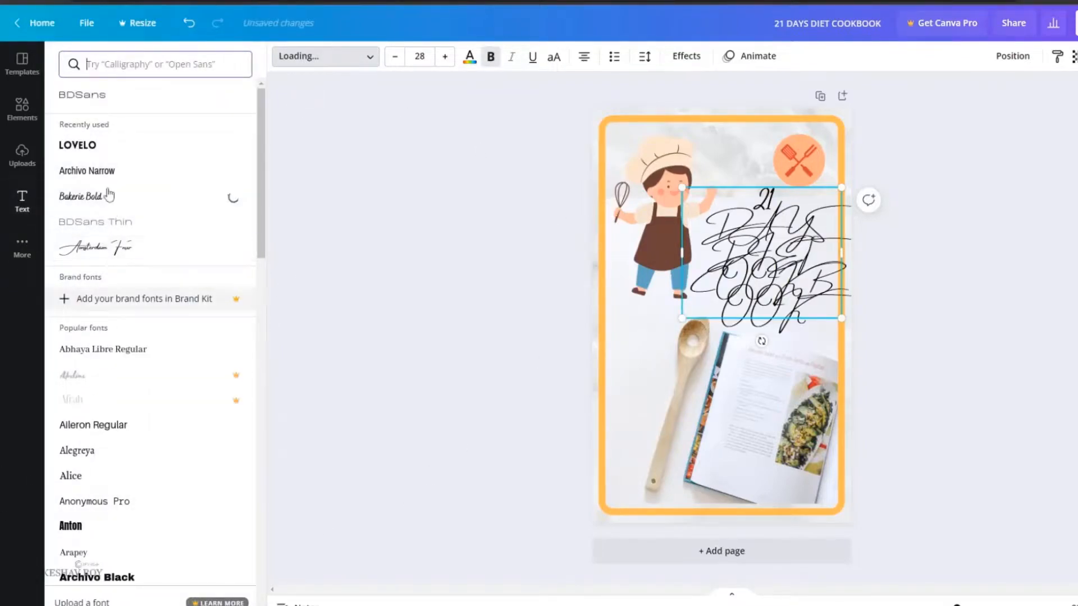
scroll(186, 284, down, 10)
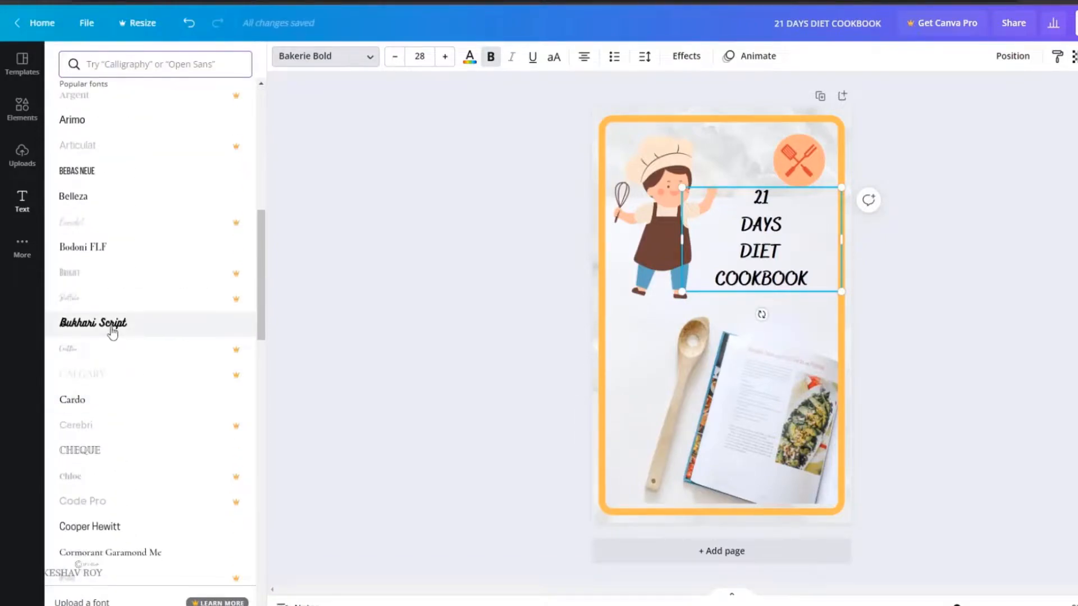
scroll(96, 275, down, 5)
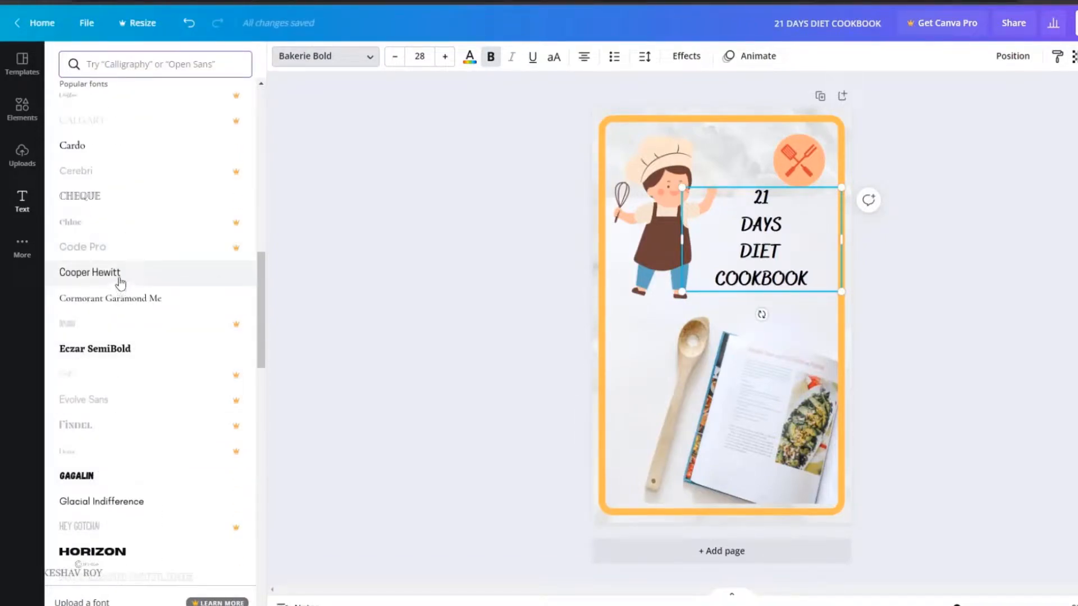
scroll(110, 336, down, 10)
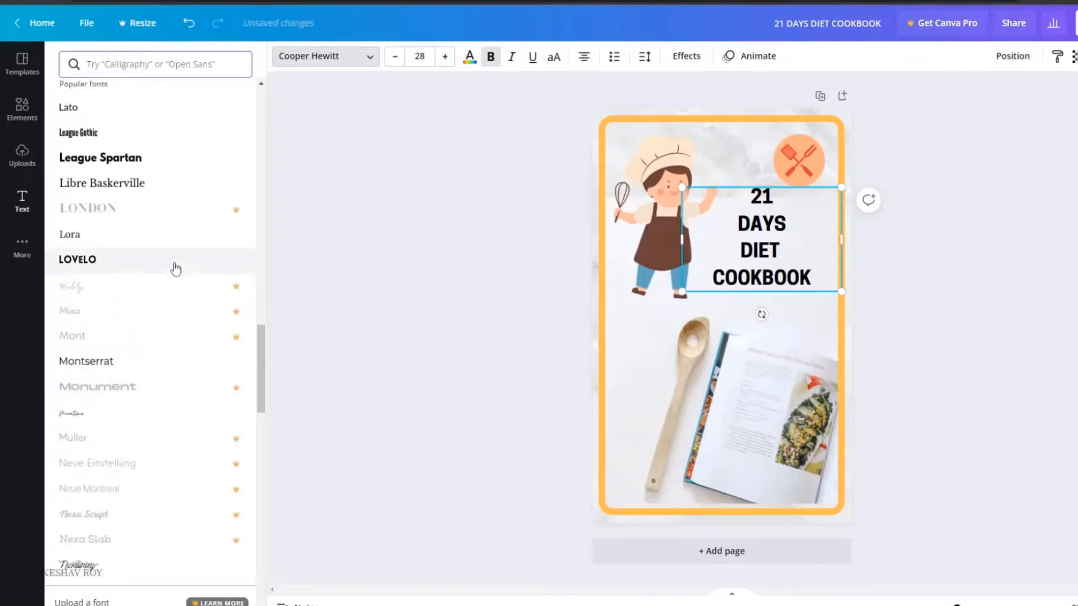
scroll(141, 319, down, 8)
scroll(112, 375, down, 5)
scroll(131, 242, down, 20)
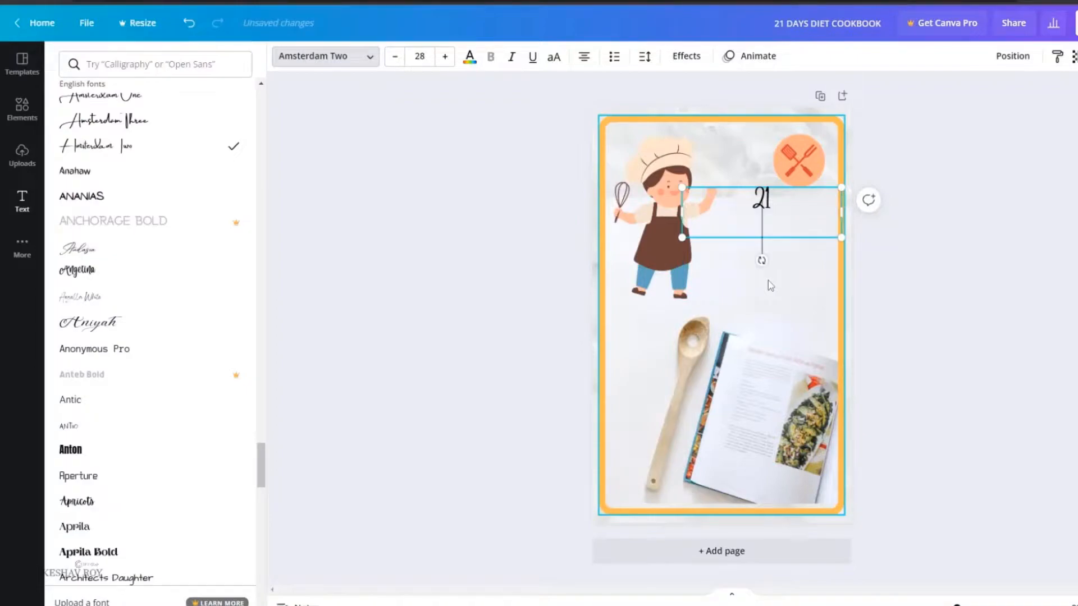
- Retype the title in mixed case as "21 Days" on two lines, removing the misspelled diet line
text(Days)
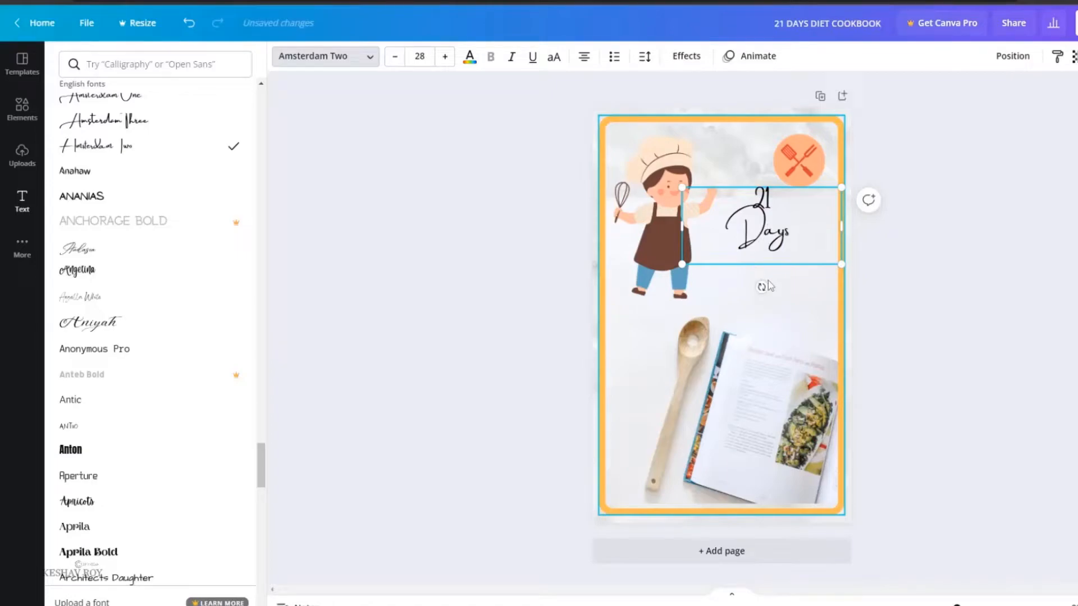
key(Return)
text(D)
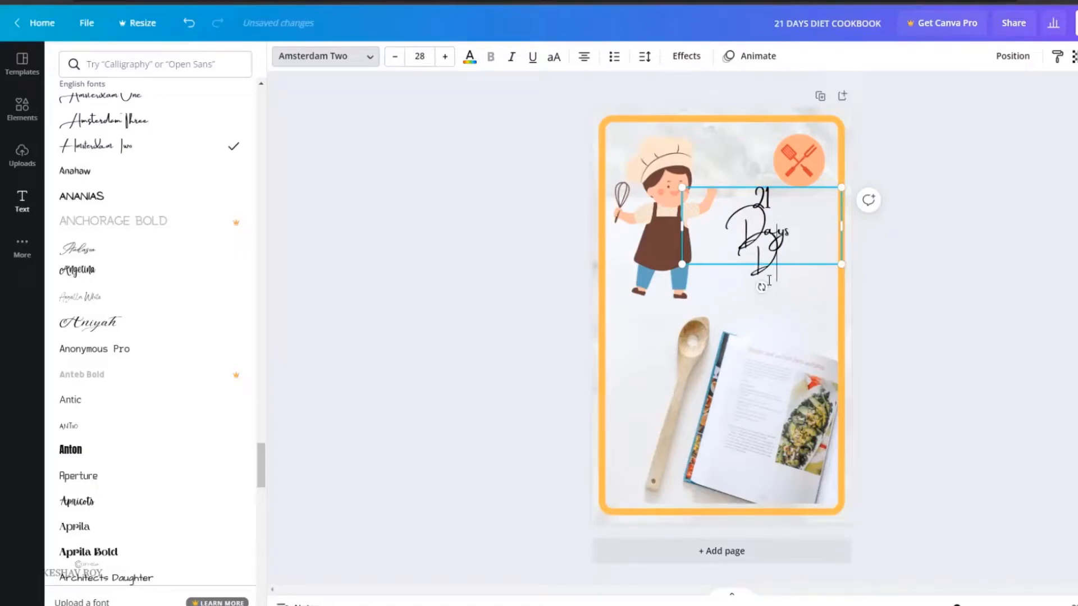
text(iert)
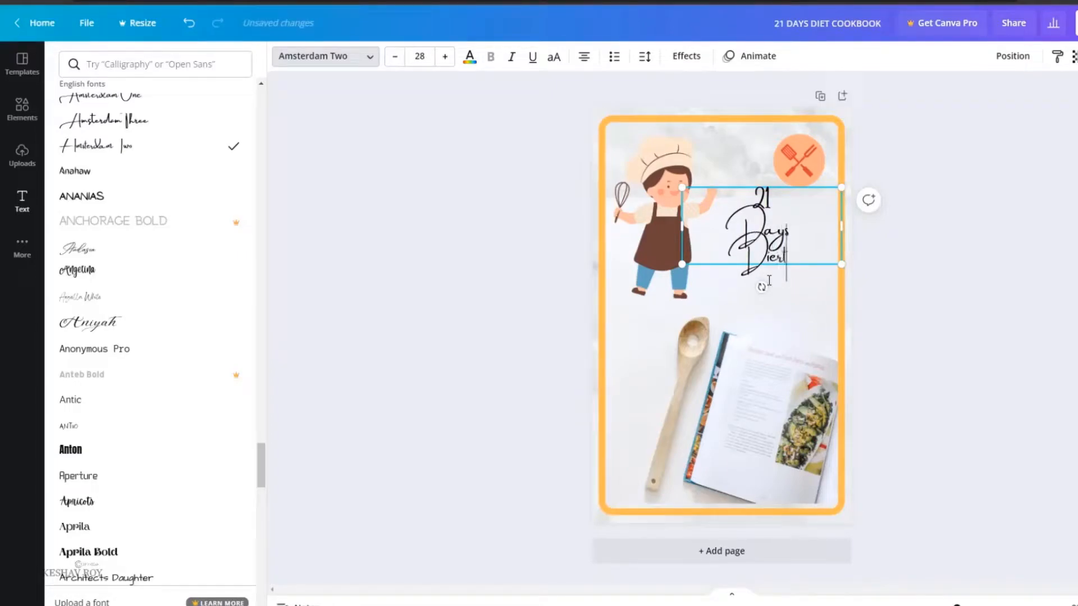
key(BackSpace)
key(BackSpace)
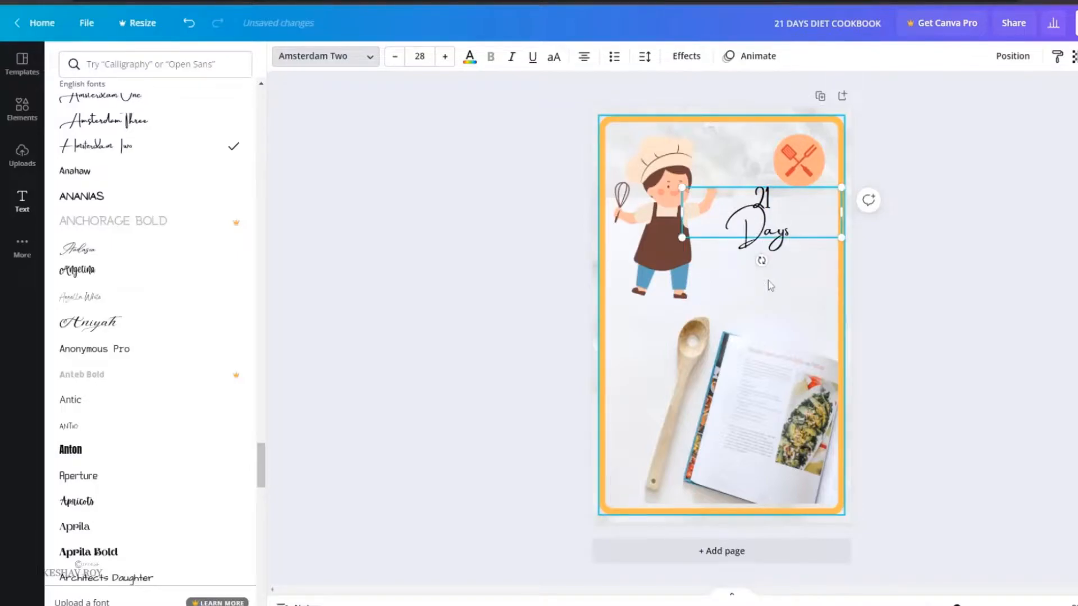
- Move the crossed-utensils badge out of the way, place "21 Days" at the cover's top beside the chef, and enlarge it to size 34.1
drag(675, 220, 719, 227)
drag(799, 162, 738, 334)
click(779, 192)
drag(775, 221, 712, 164)
drag(807, 149, 801, 168)
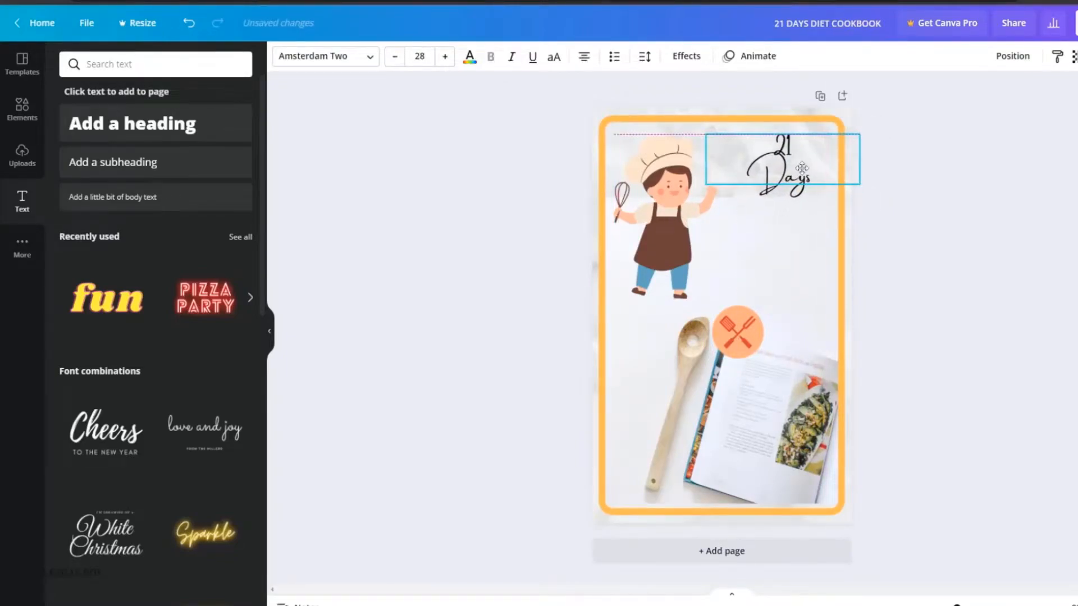
click(846, 225)
click(787, 177)
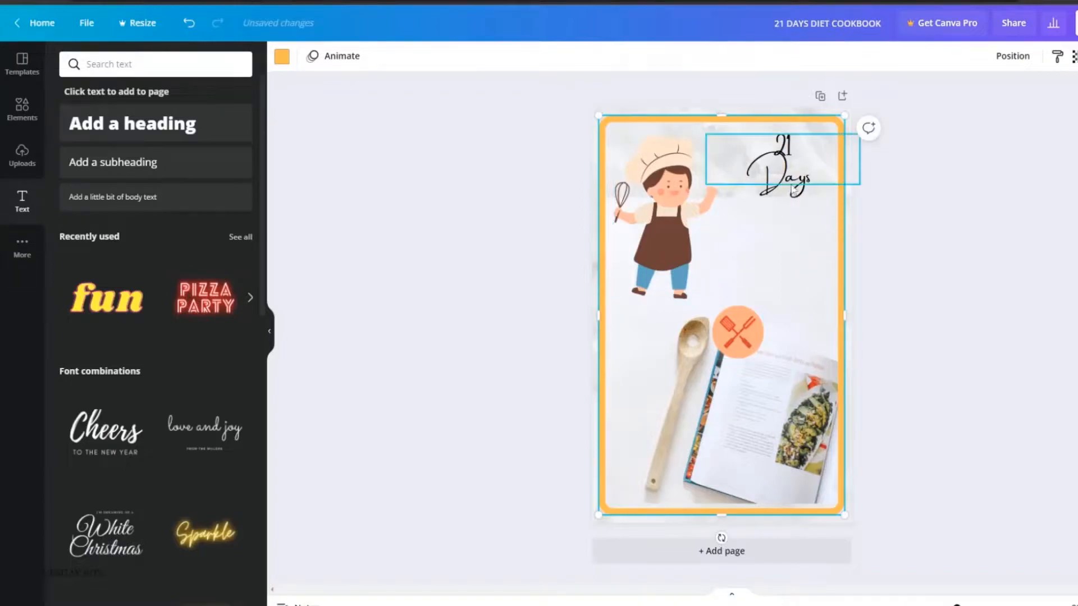
drag(866, 161, 834, 234)
click(752, 278)
click(768, 205)
- Return the crossed-utensils badge to the cover's upper right corner, slightly smaller, beside "21 Days"
drag(733, 348, 759, 176)
click(866, 159)
click(902, 211)
click(885, 238)
click(841, 154)
drag(842, 154, 826, 177)
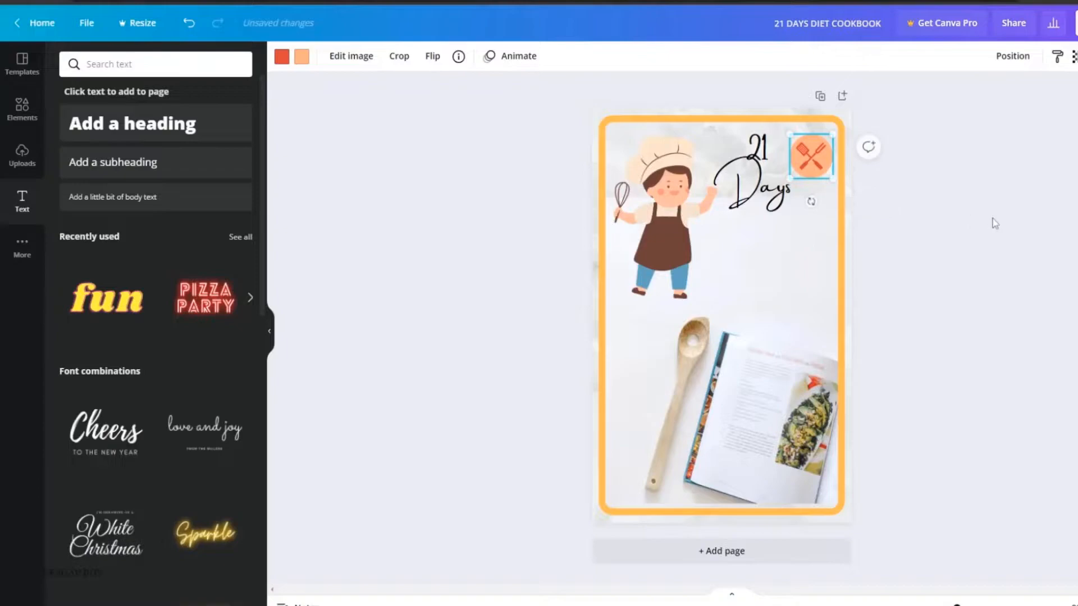
click(993, 223)
- Add a second heading reading "Diet Cook Book" on two lines and place it below "21 Days" beside the chef
click(752, 189)
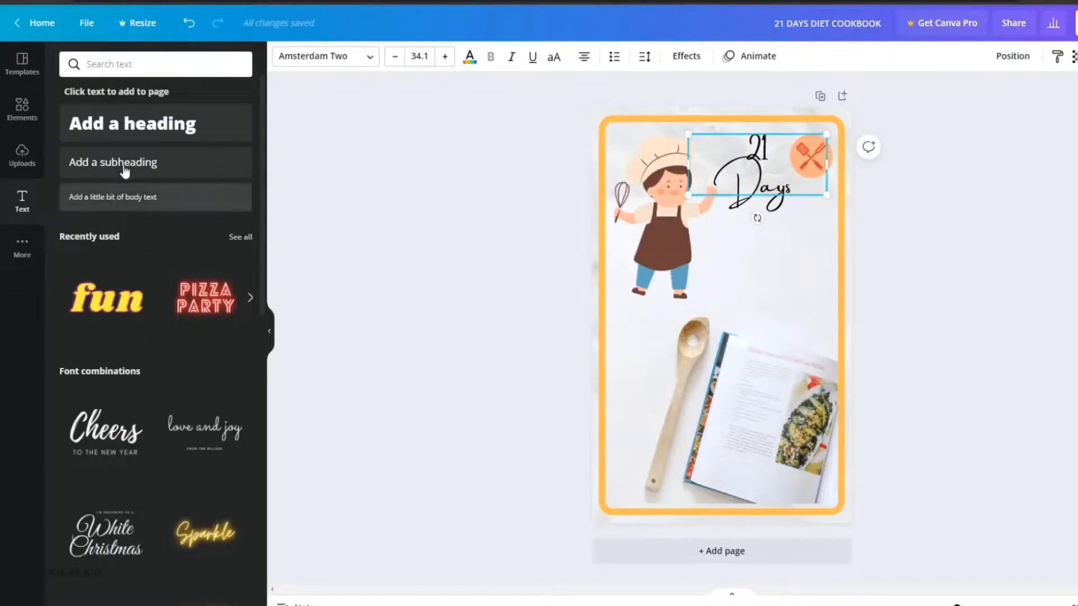
click(132, 124)
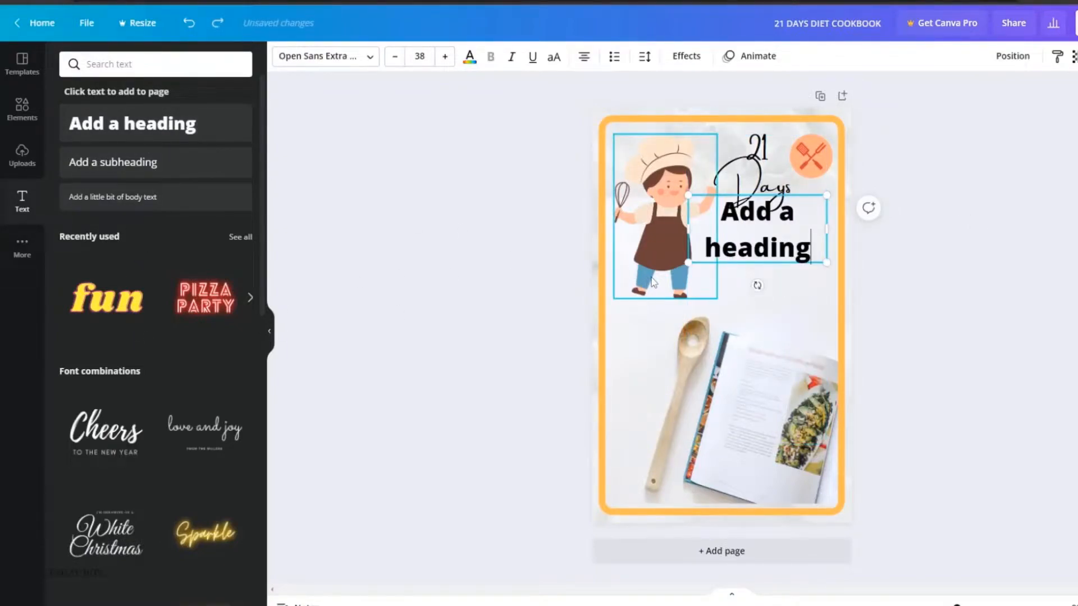
key(ctrl+a)
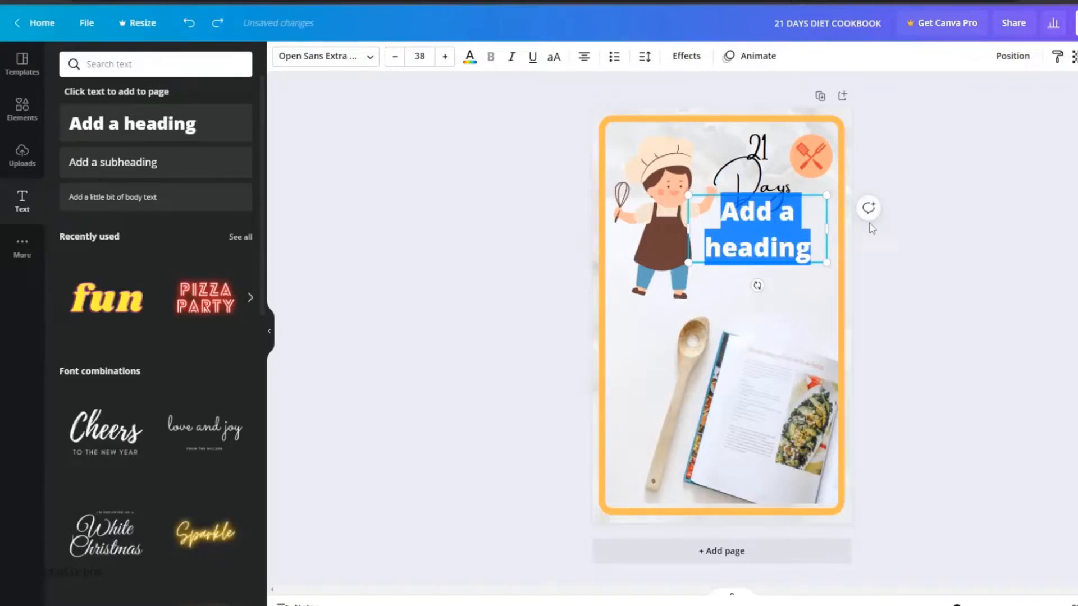
text(Diet C)
key(BackSpace)
key(Return)
text(Cook Book)
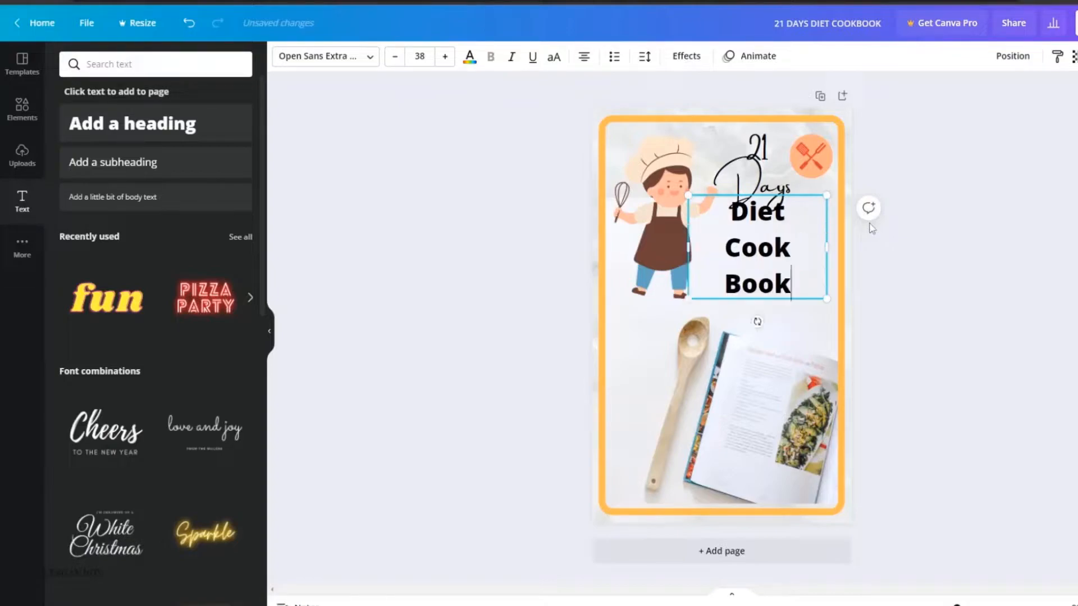
drag(686, 262, 669, 262)
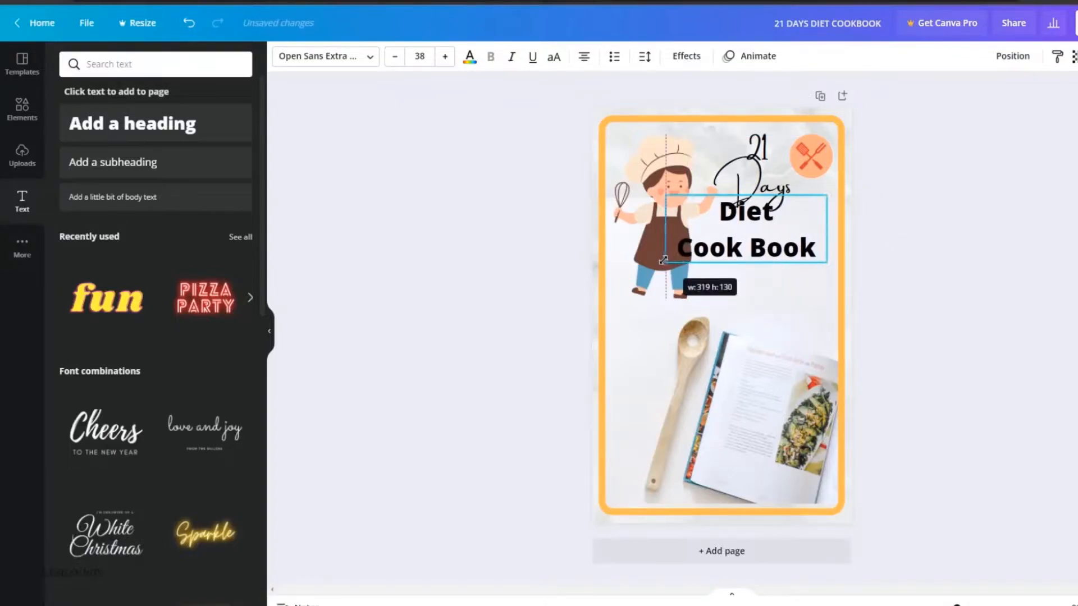
drag(770, 231, 785, 262)
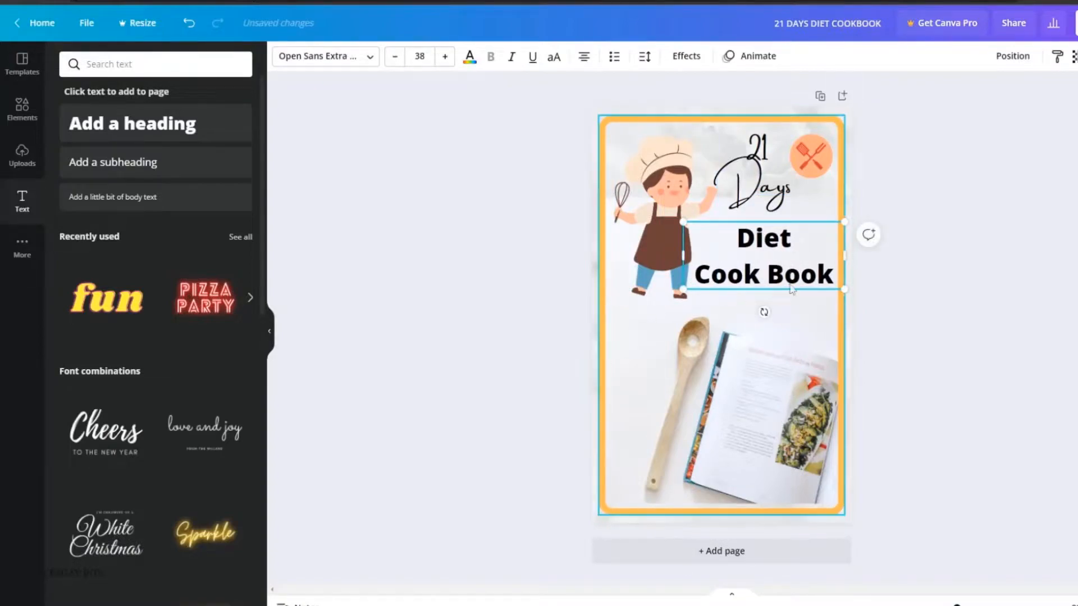
- Change the font of the "Diet Cook Book" heading to Agrandir Tight and make it bold
click(324, 56)
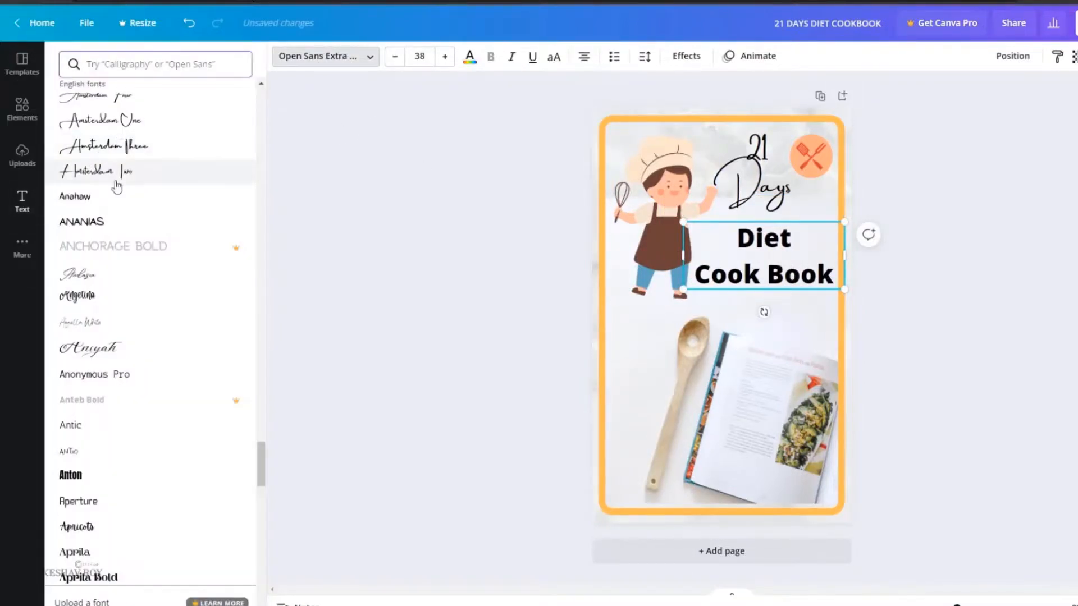
scroll(125, 233, up, 5)
scroll(125, 233, up, 5)
click(228, 370)
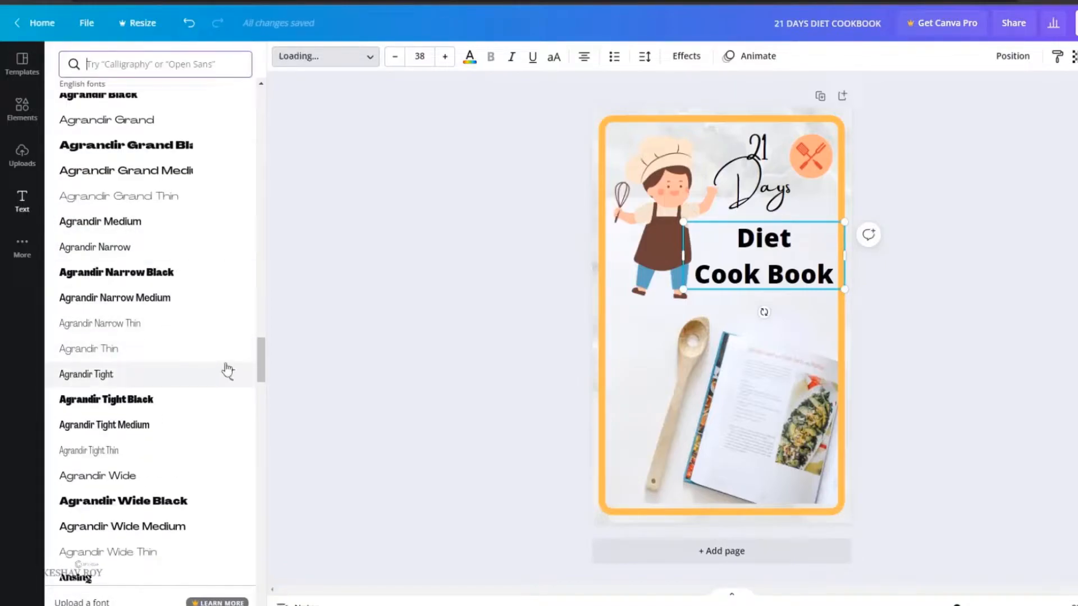
scroll(214, 371, up, 8)
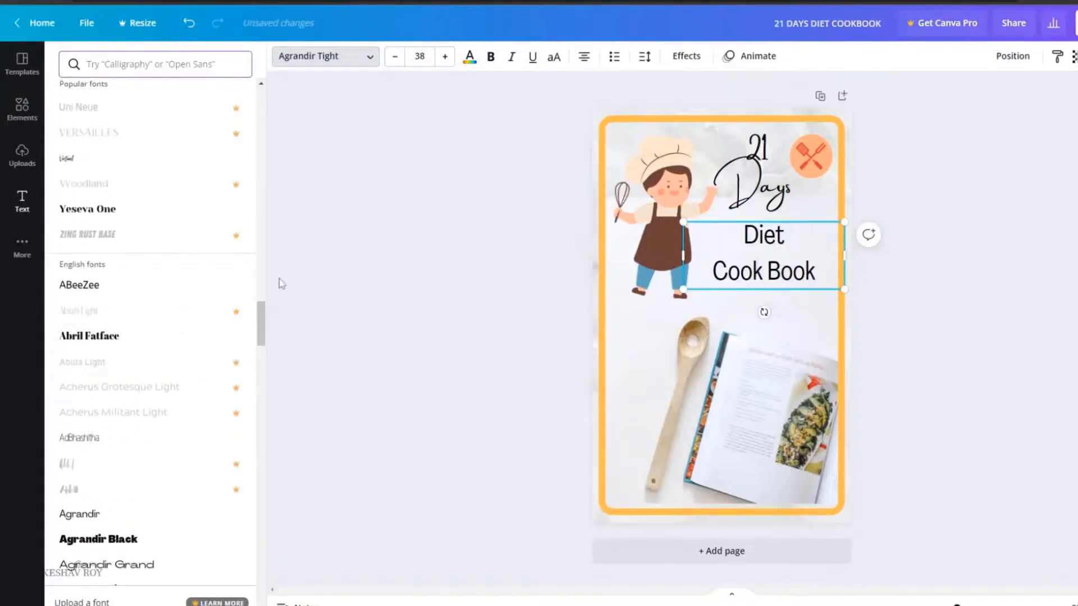
click(491, 59)
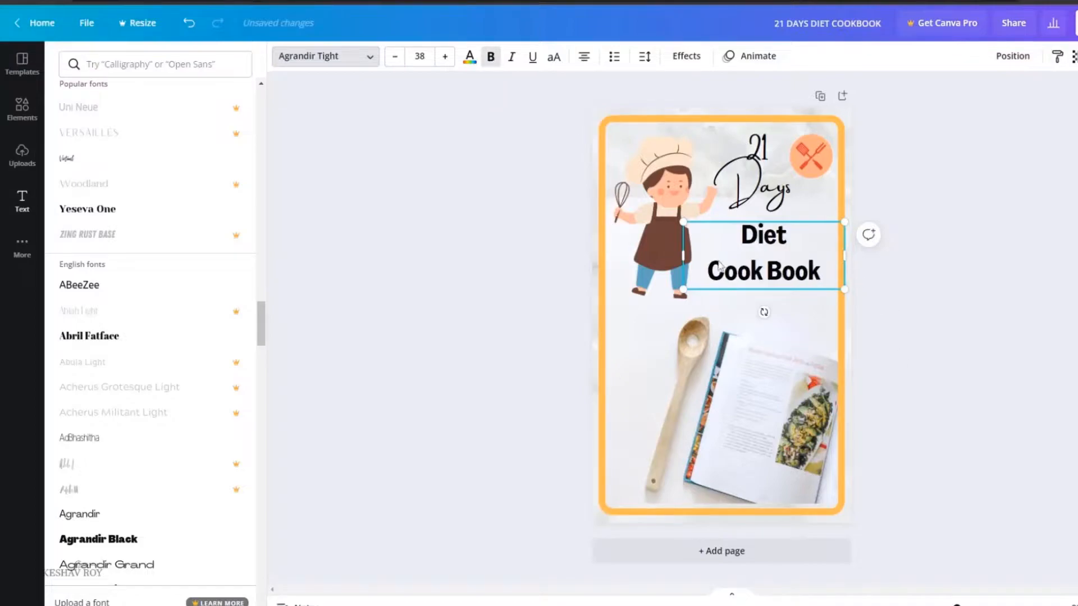
- Set both lines of "Diet Cook Book" to the Poppins Light font and move the heading slightly lower on the cover
scroll(120, 144, down, 15)
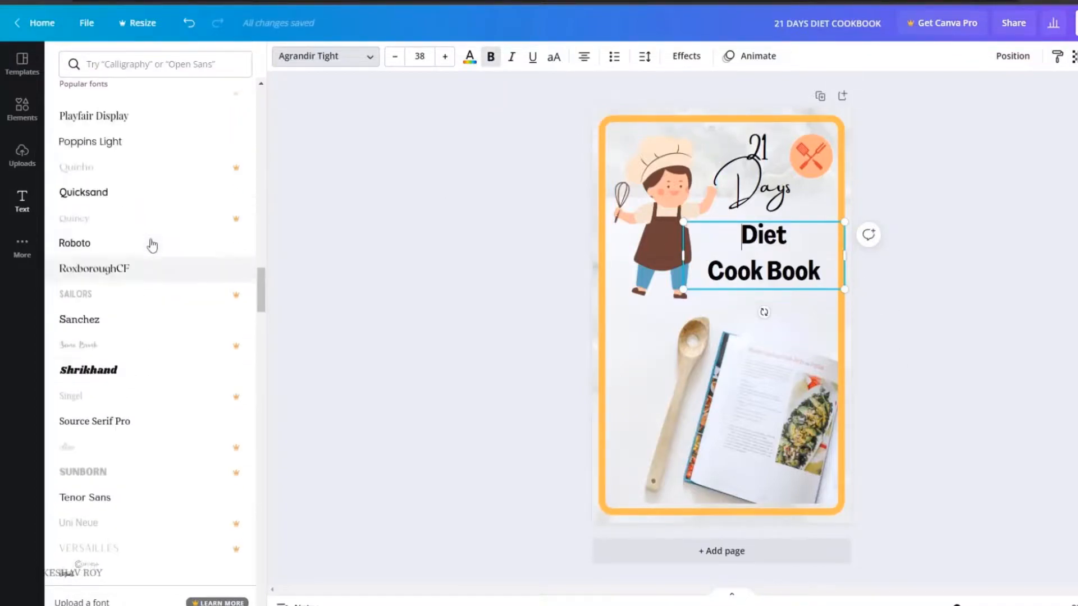
scroll(101, 249, up, 3)
click(103, 236)
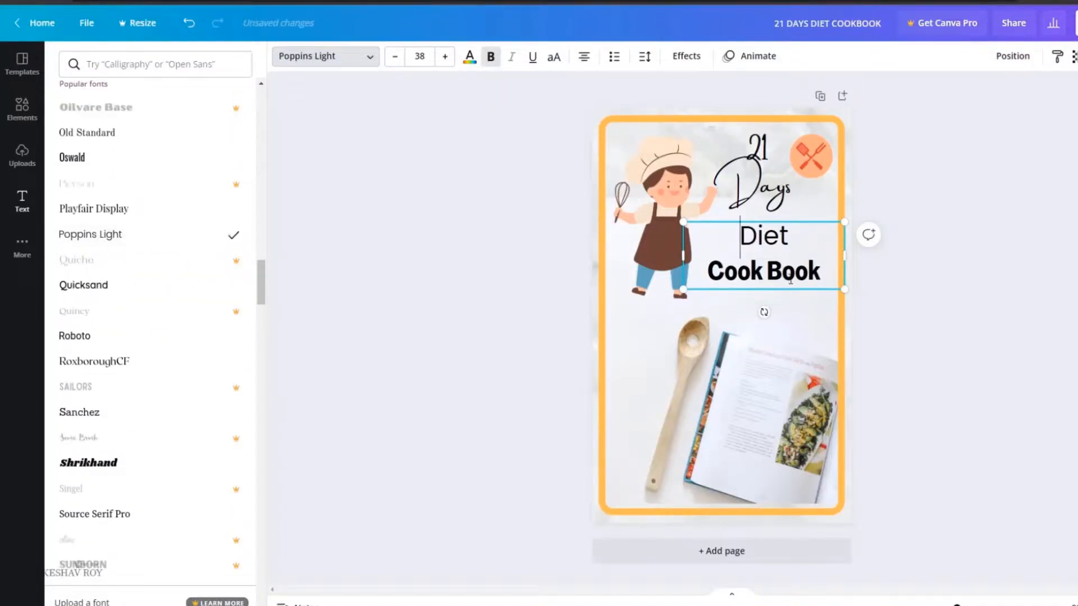
key(ctrl+a)
click(135, 236)
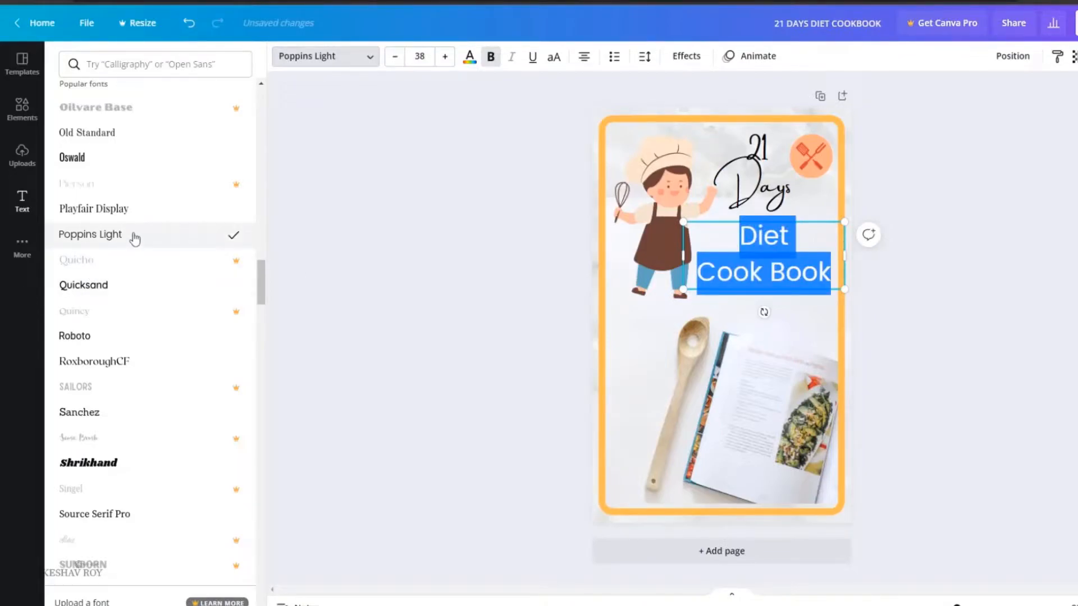
click(440, 264)
drag(741, 278, 741, 299)
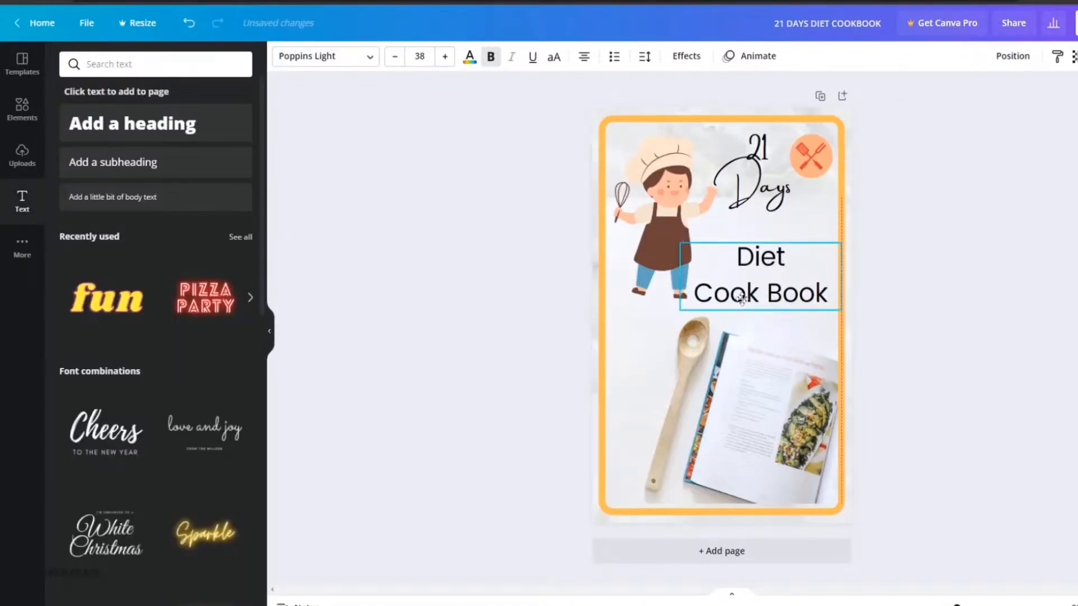
- Try orange, dark blue, dark green and purple on the "Diet Cook Book" text and settle on the default orange
click(469, 57)
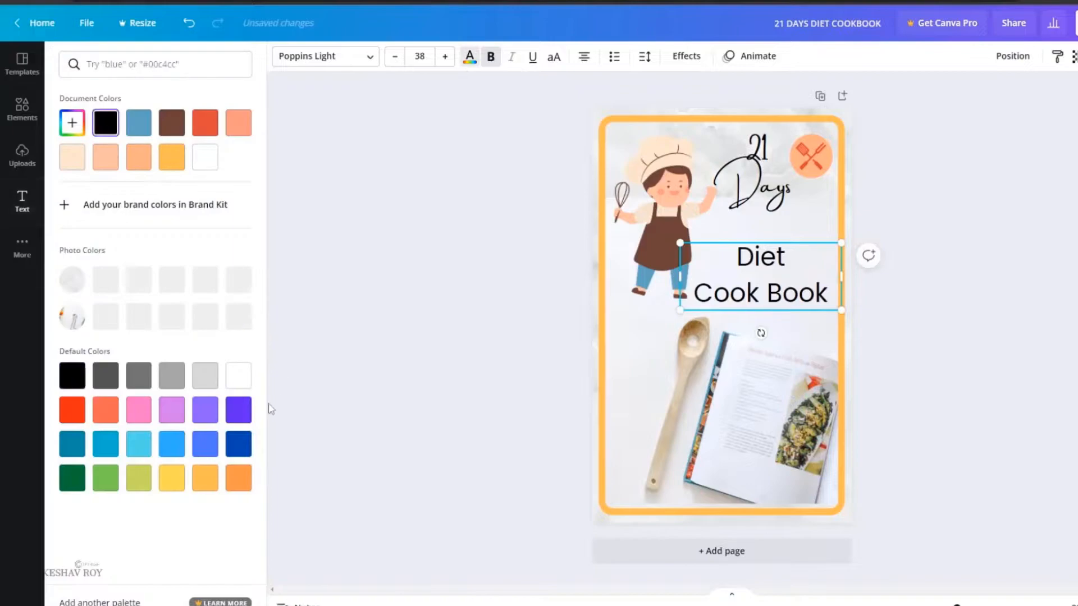
click(245, 471)
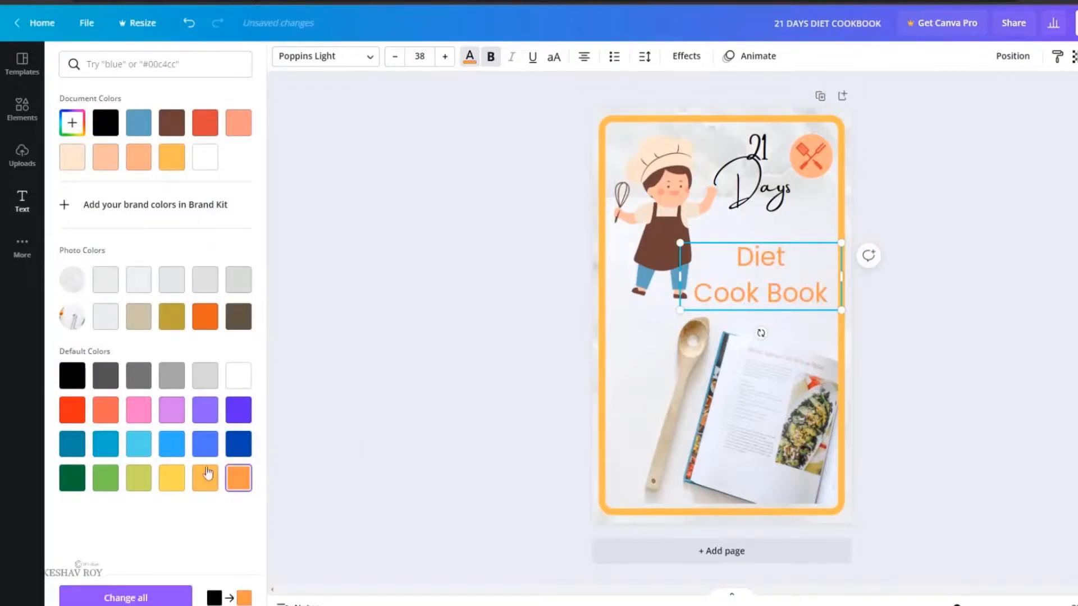
click(238, 444)
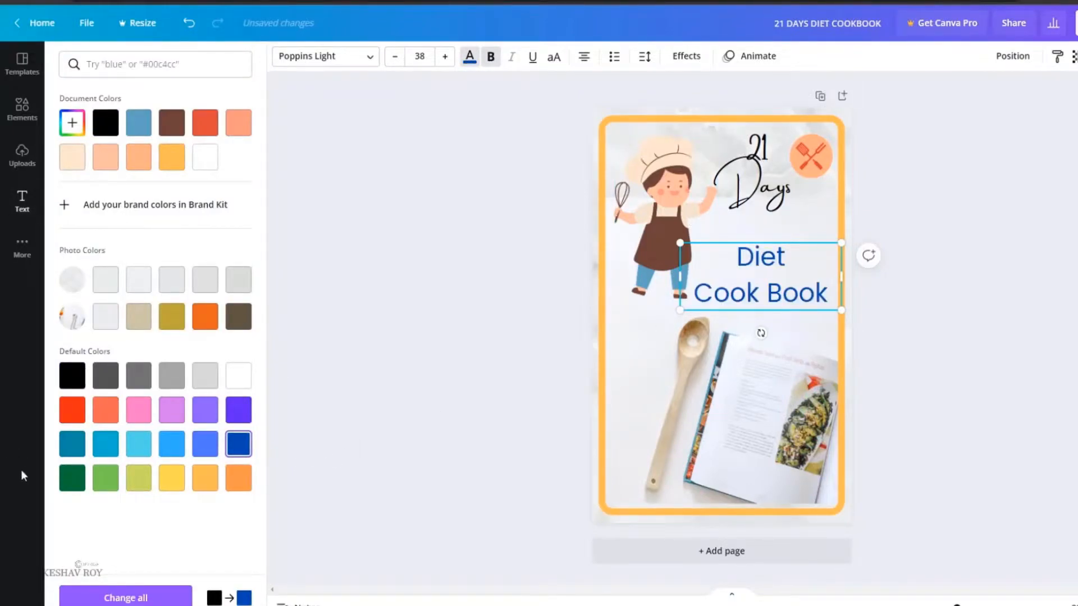
click(72, 478)
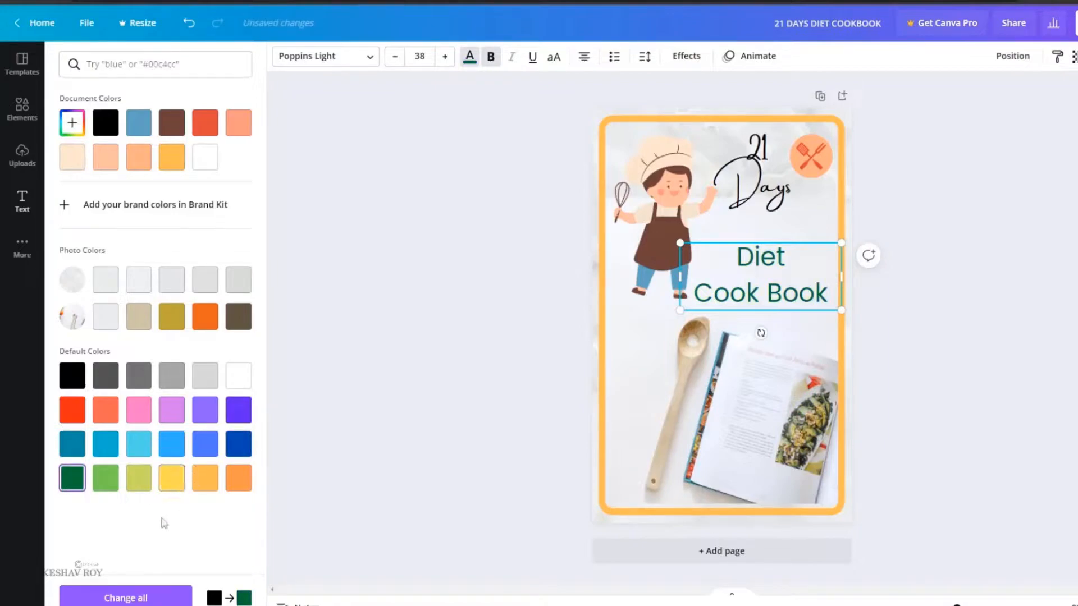
click(230, 484)
click(239, 410)
click(207, 410)
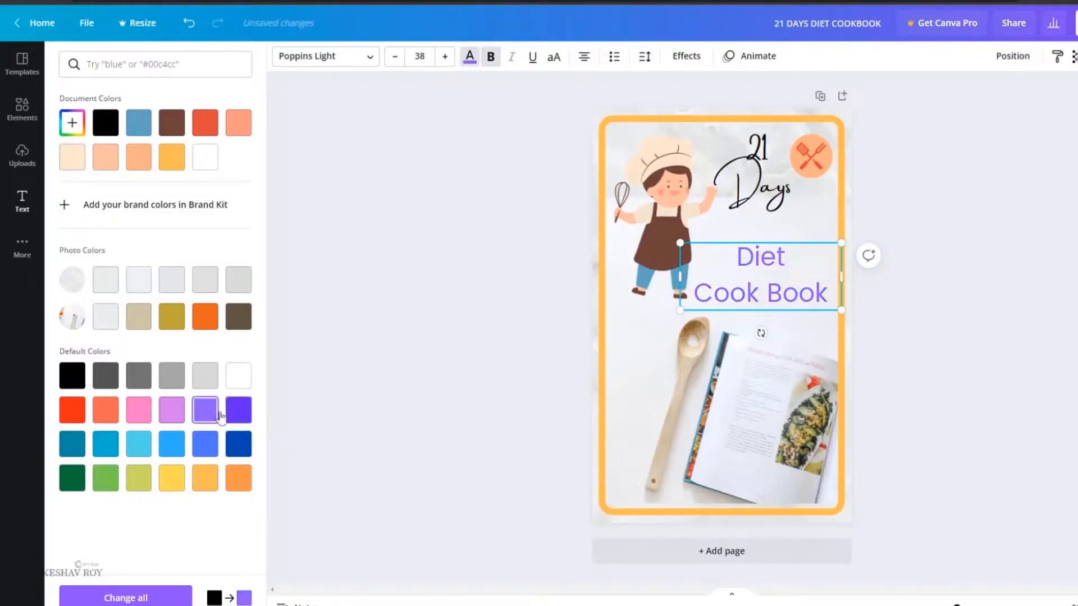
click(235, 480)
- Shift "21 Days" slightly right and recolor it with the red from the document colors
click(754, 180)
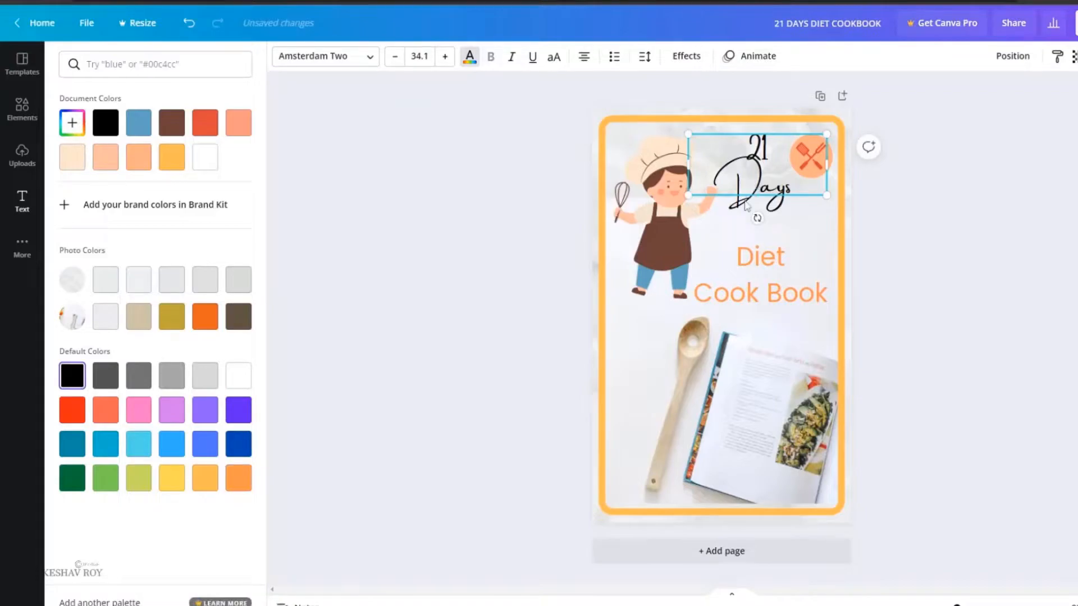
click(752, 227)
drag(740, 185, 747, 184)
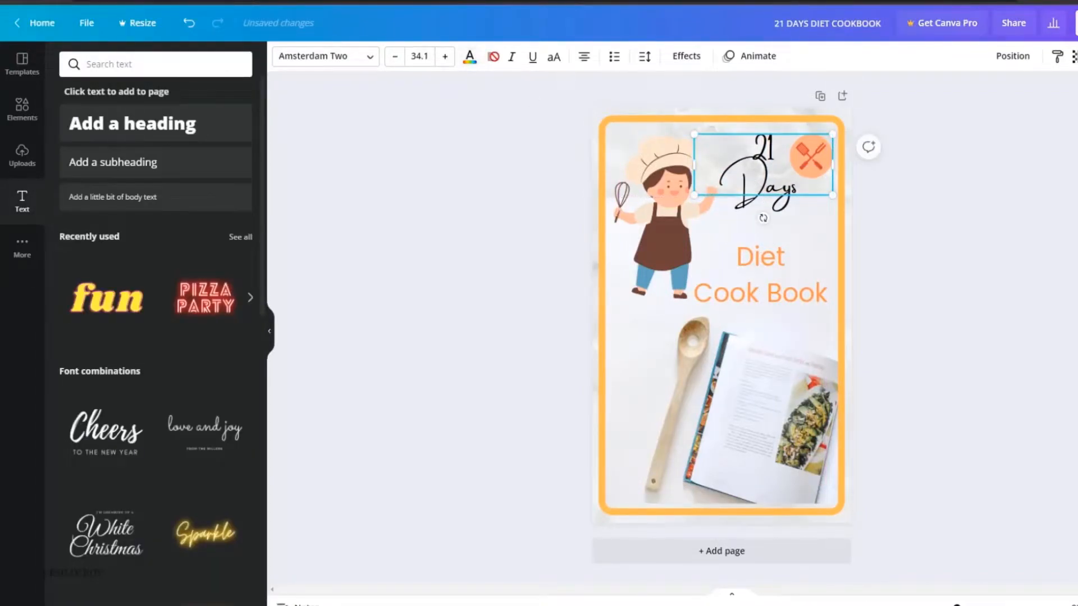
click(509, 58)
click(509, 58)
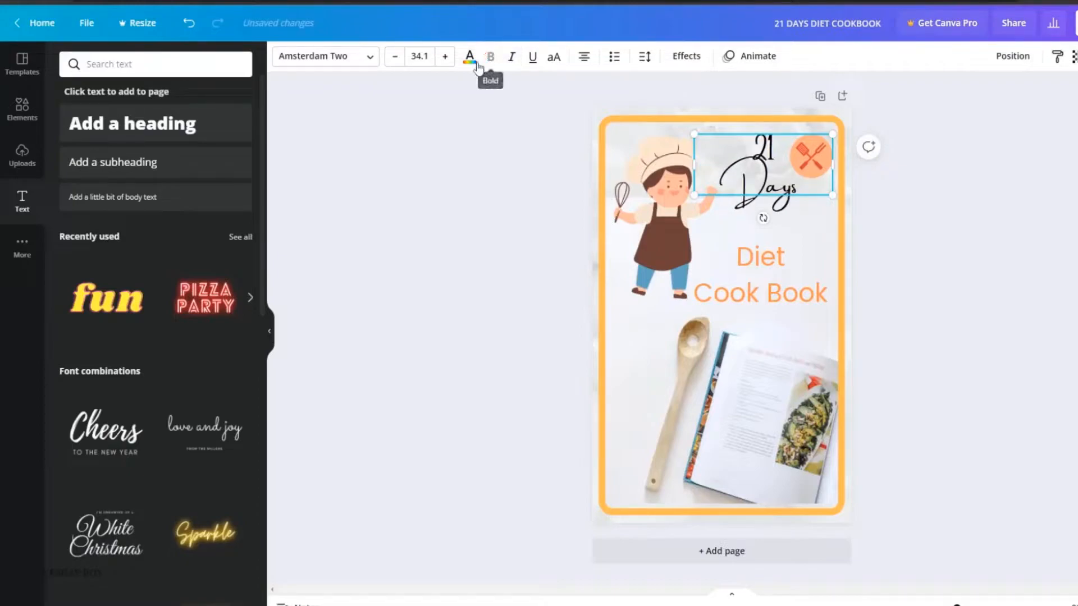
click(471, 59)
click(204, 318)
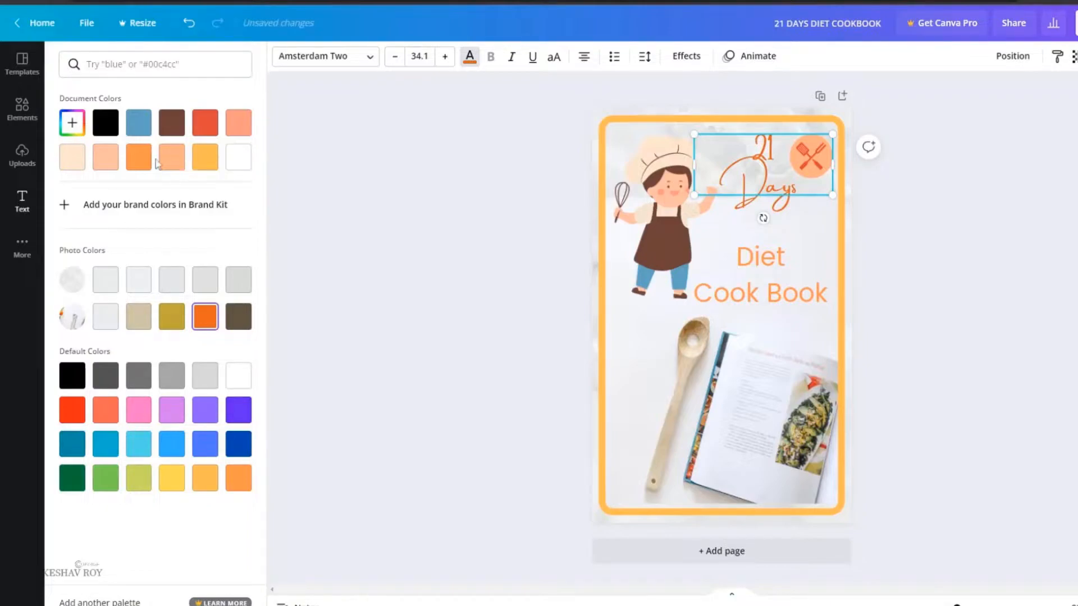
click(205, 132)
click(814, 216)
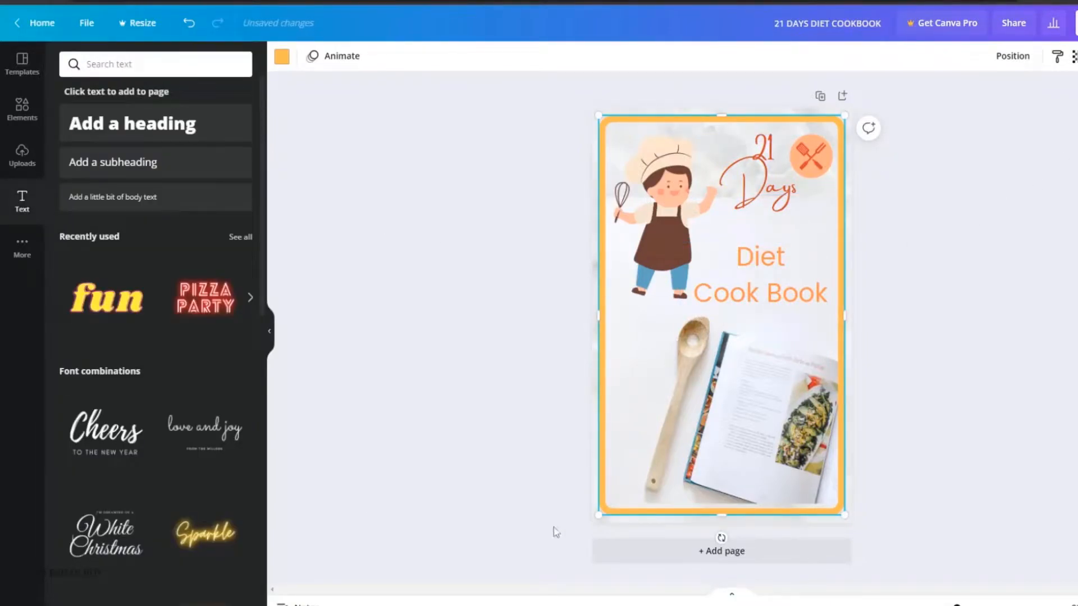
- Adjust the cover's background image to contrast 47, saturation 26 and brightness about -60
click(846, 520)
click(332, 56)
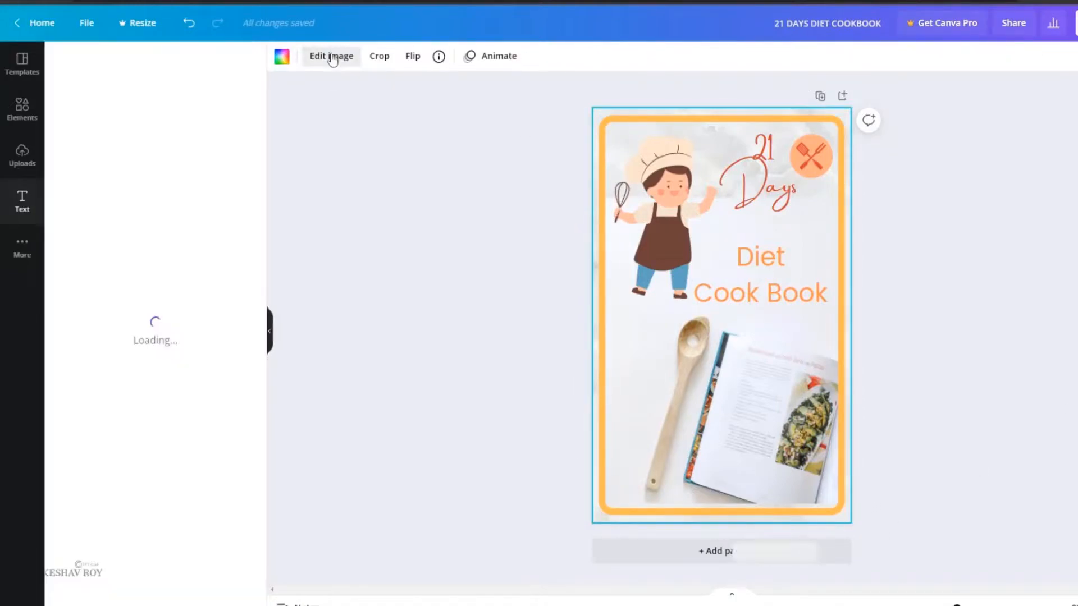
drag(156, 371, 200, 371)
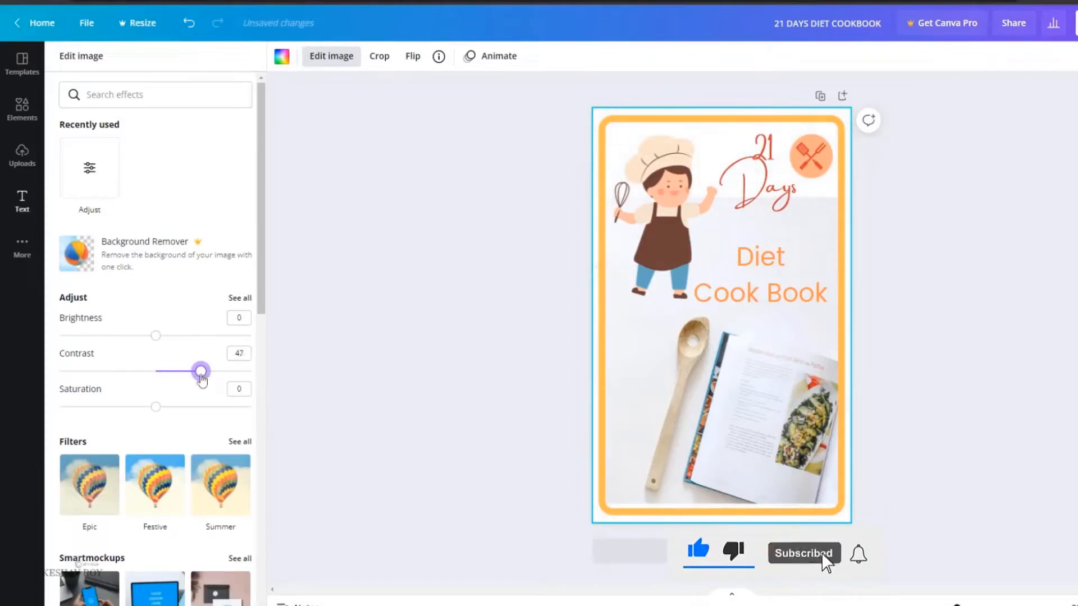
drag(165, 337, 21, 355)
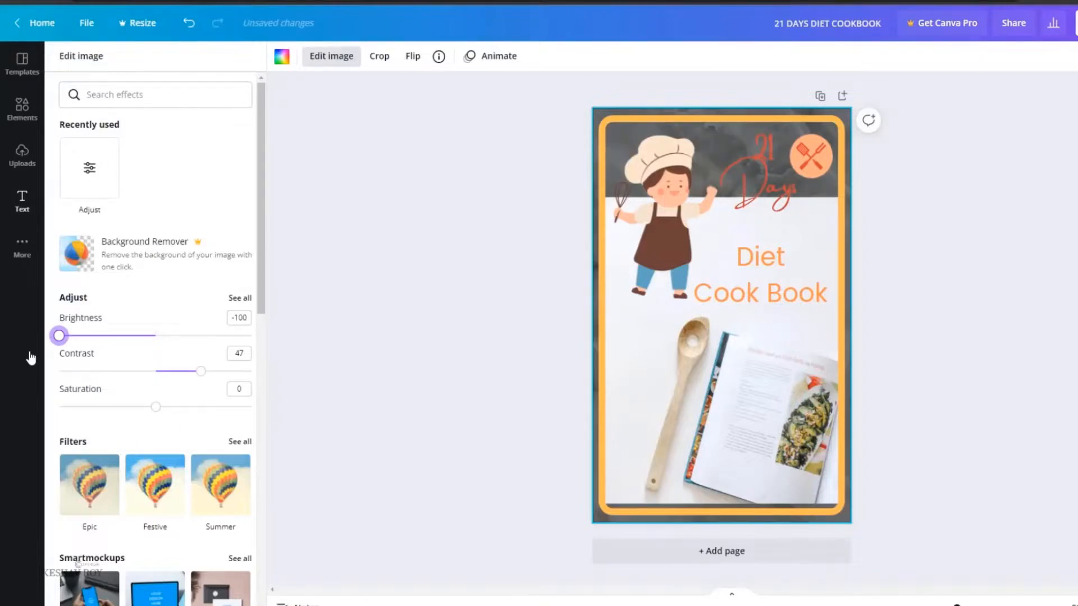
drag(147, 413, 181, 407)
drag(91, 336, 97, 348)
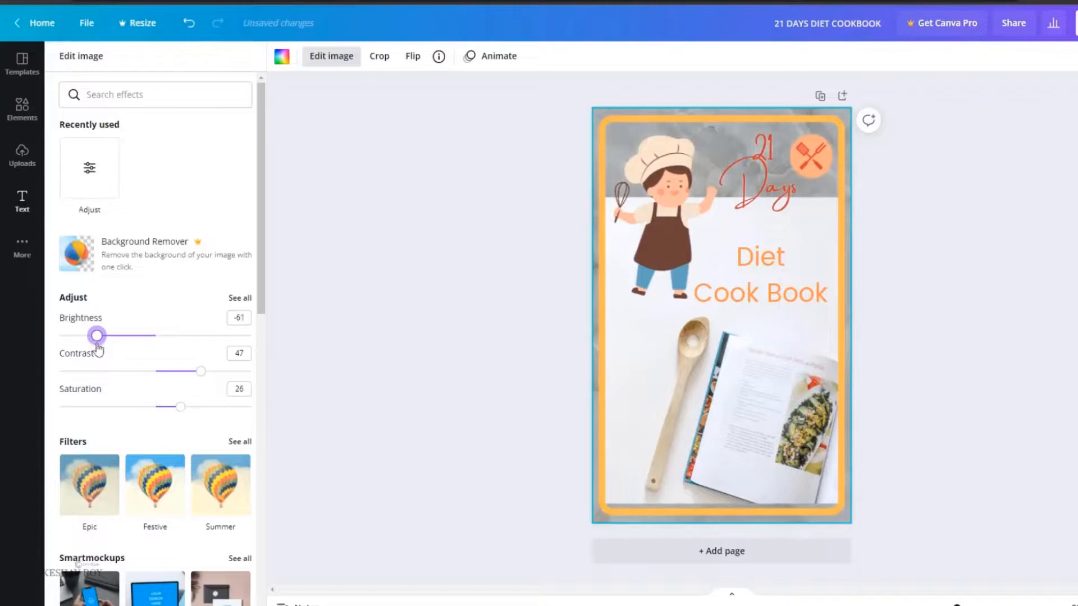
- Refine the background image with vignette 100, vibrance 93, fade 100 and tint -18 for a dark green tone
click(86, 185)
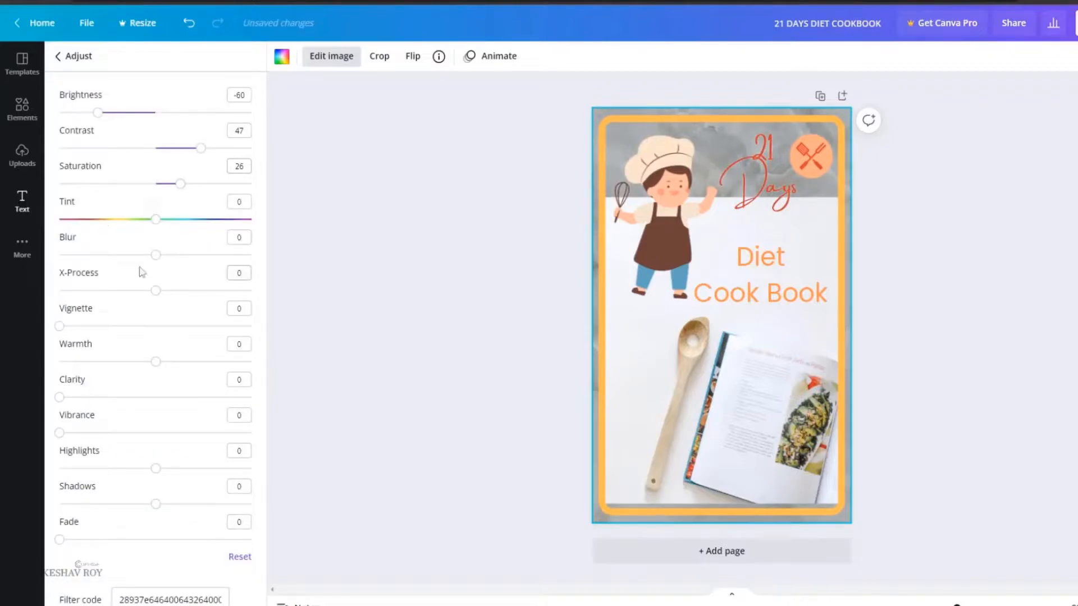
drag(113, 335, 390, 333)
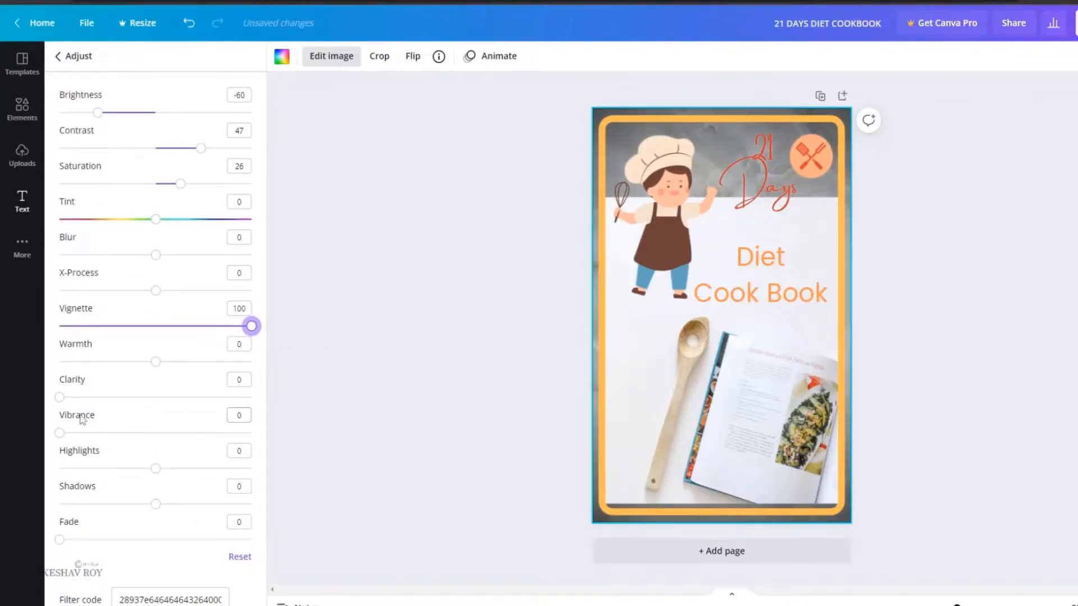
drag(129, 434, 238, 432)
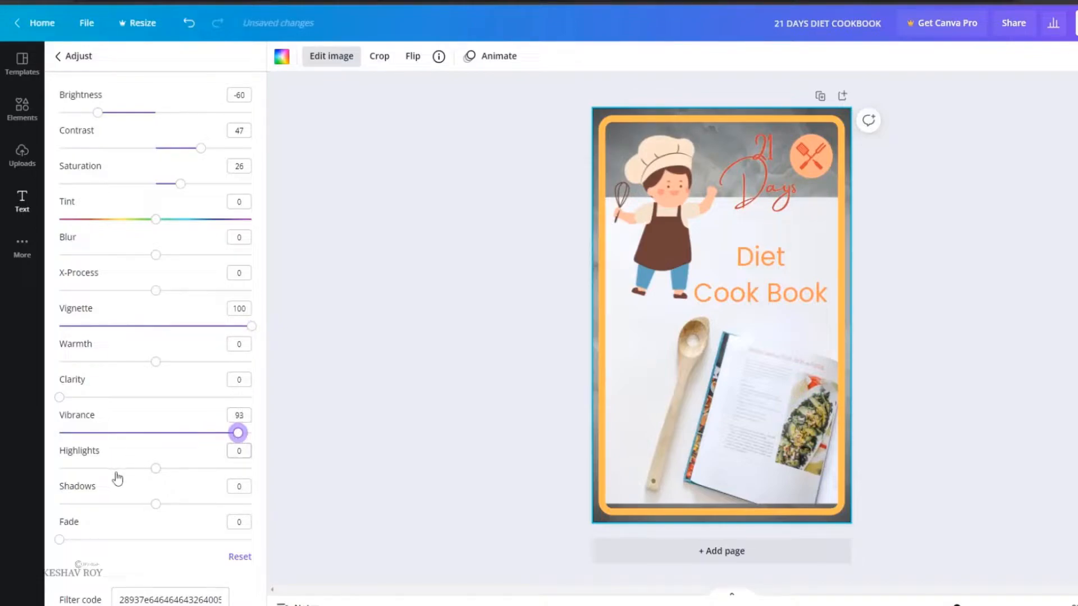
drag(100, 540, 251, 539)
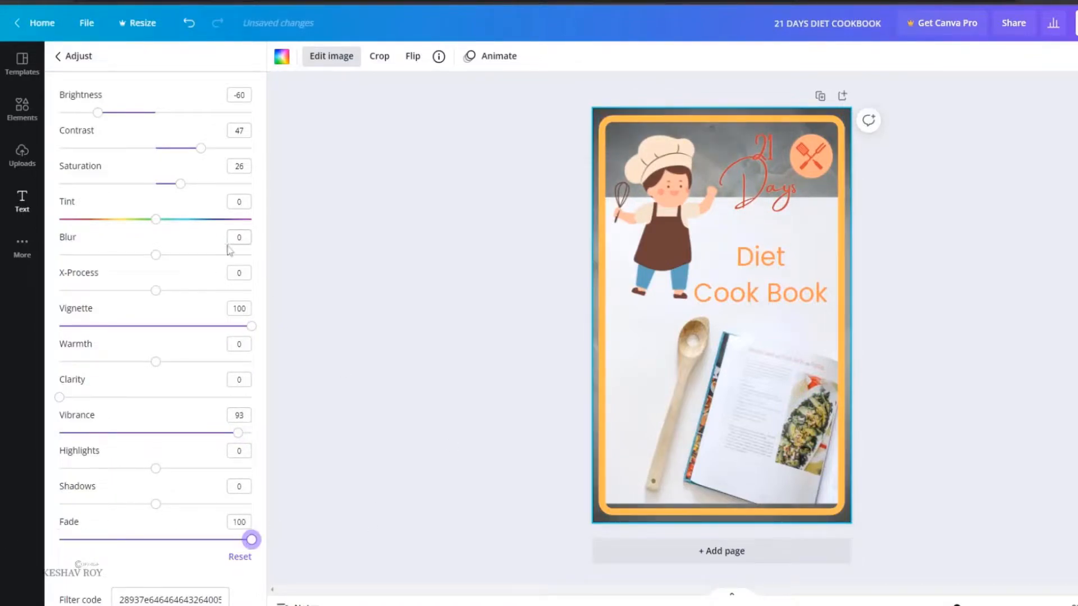
mouse_move(158, 224)
mouse_down()
mouse_move(69, 220)
mouse_move(138, 220)
mouse_up()
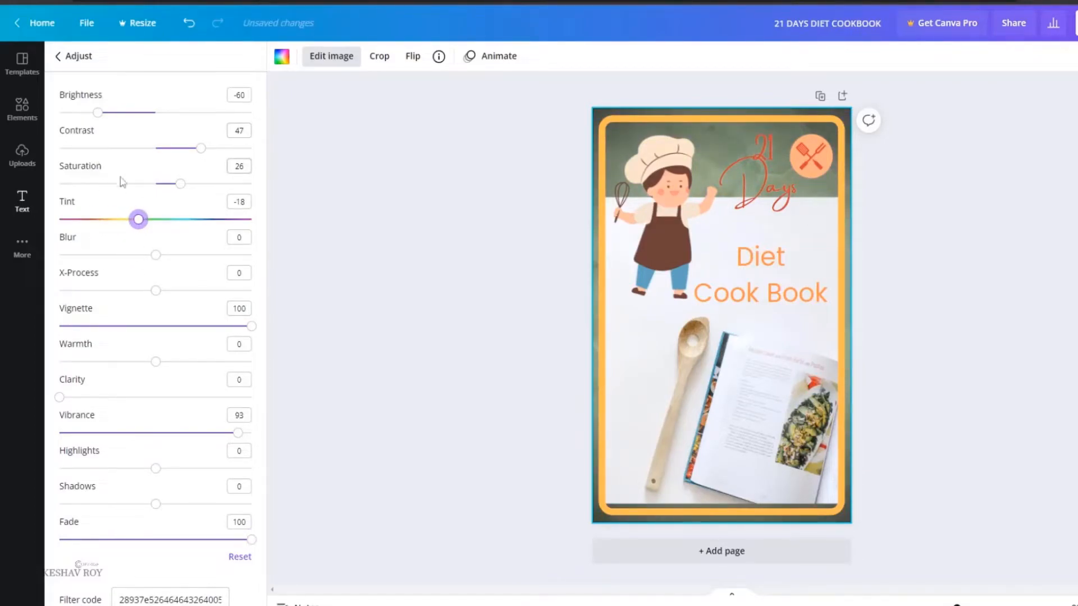
- Move the frame aside, extend the cookbook photo upward and slightly downward to fill the frame's area, and put the frame back around it
drag(634, 413, 722, 361)
click(624, 405)
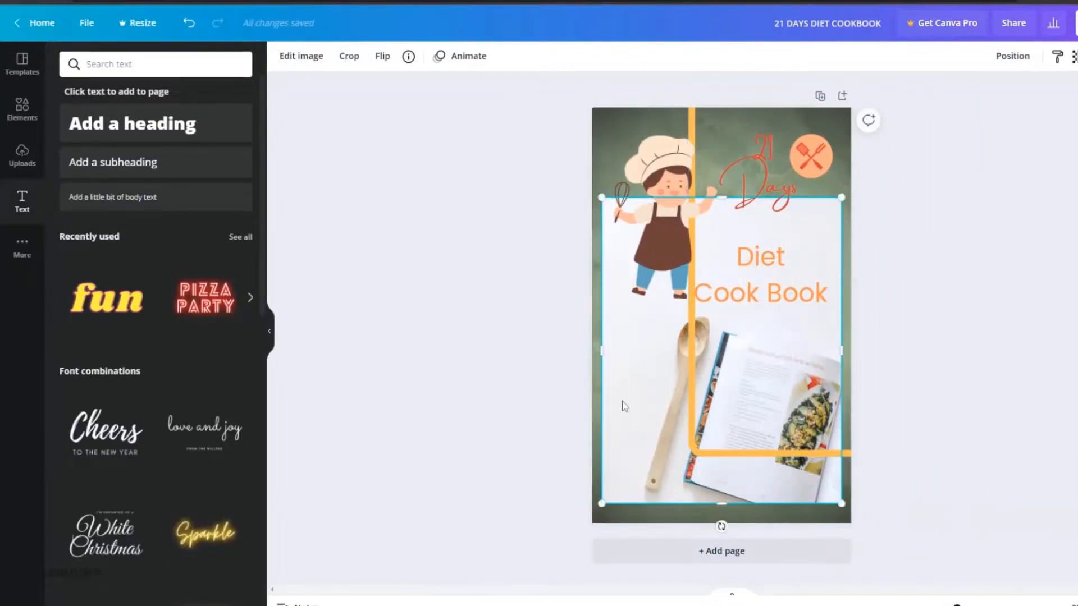
drag(723, 197, 734, 115)
drag(722, 506, 721, 512)
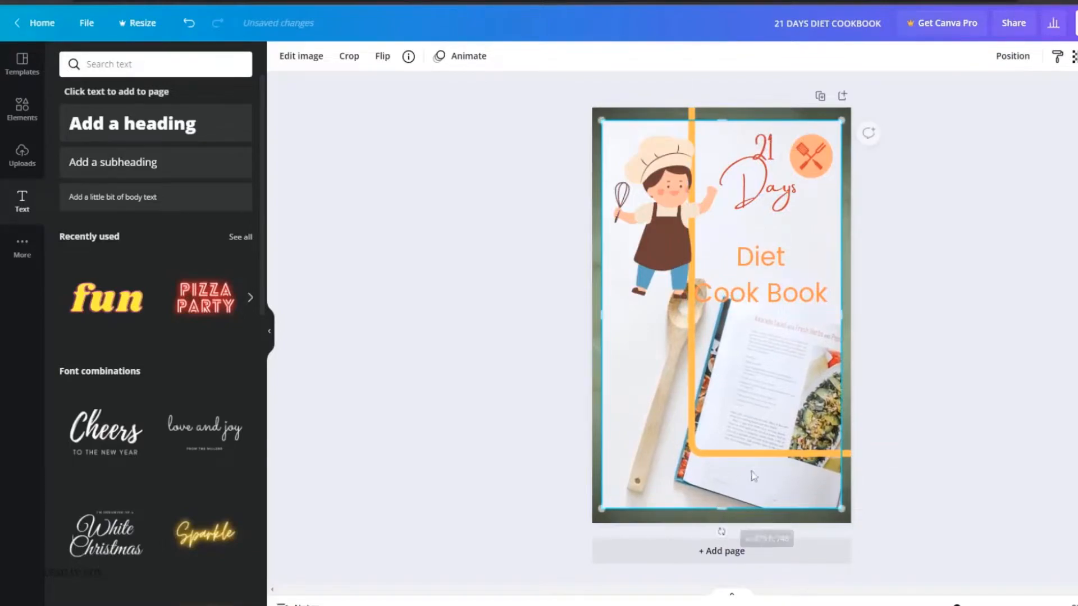
drag(722, 450, 630, 508)
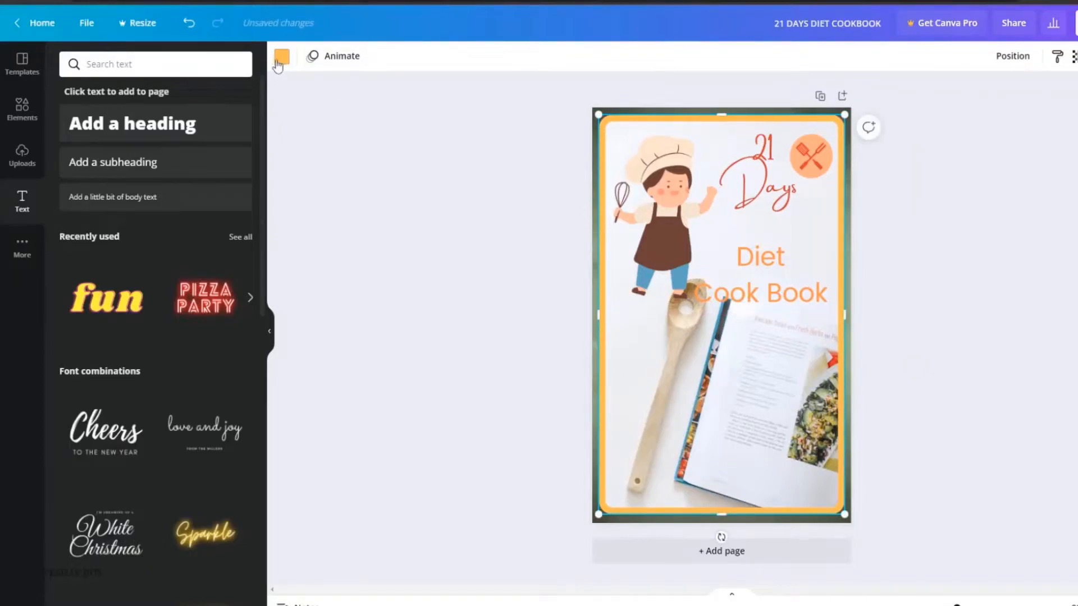
- Try dark blue, orange, red and coral on the frame and settle on the muted blue from the document colors
click(277, 62)
click(239, 443)
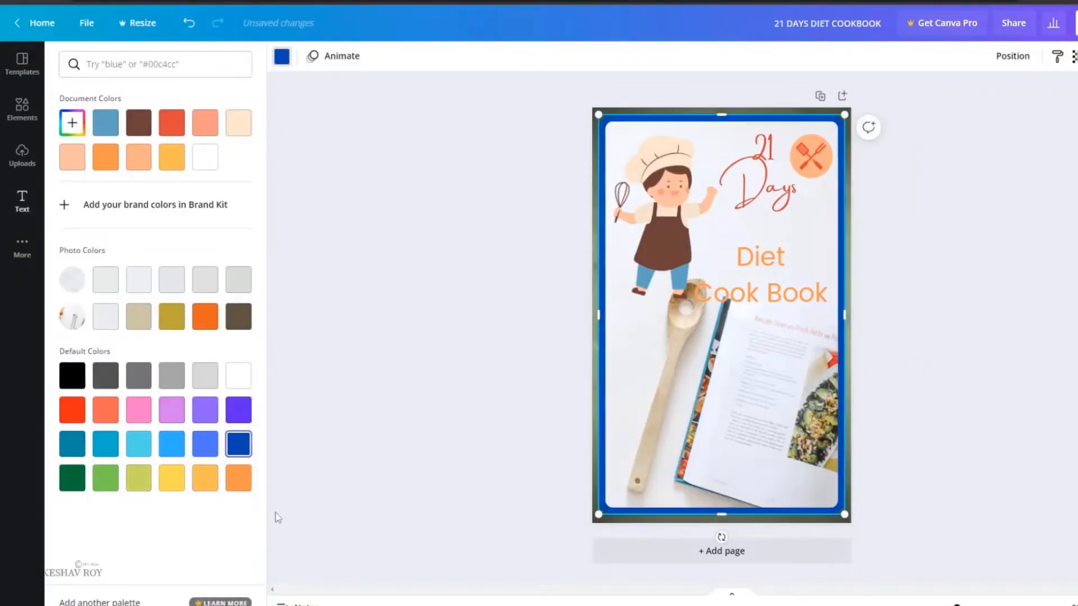
click(239, 480)
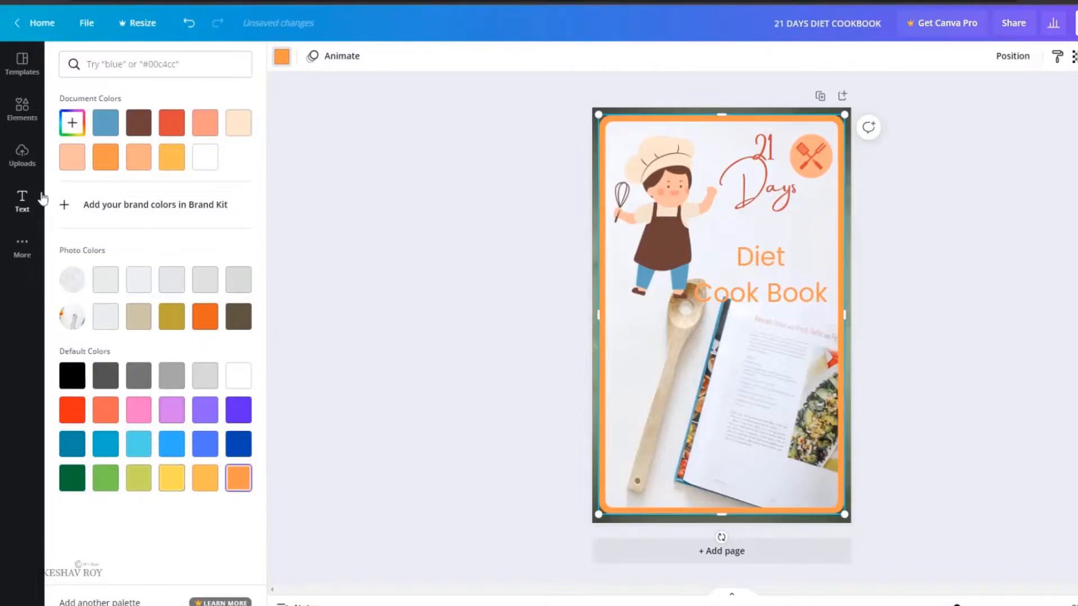
click(73, 417)
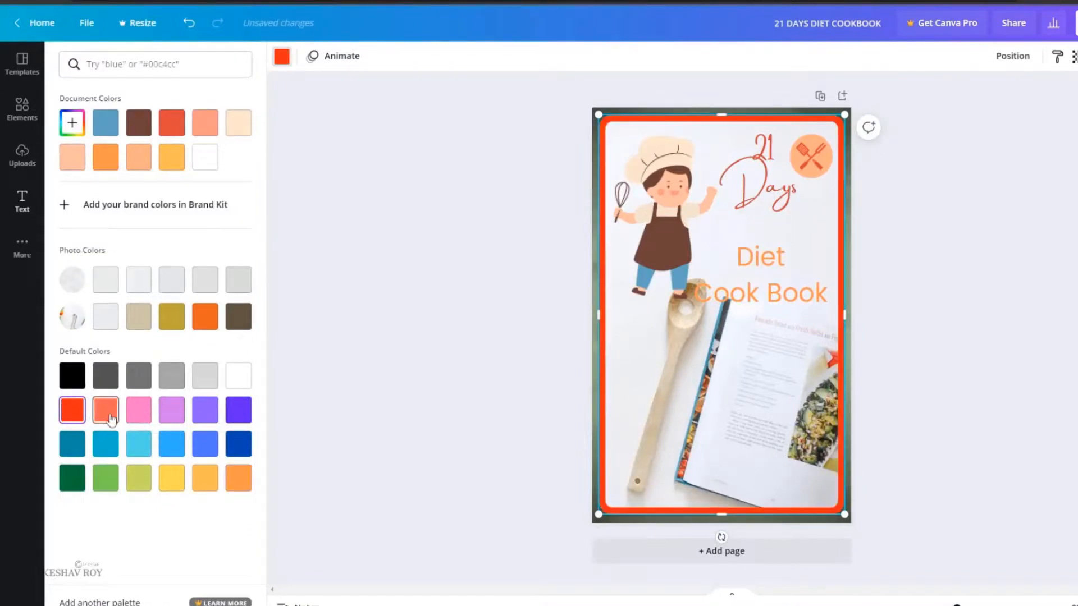
click(105, 412)
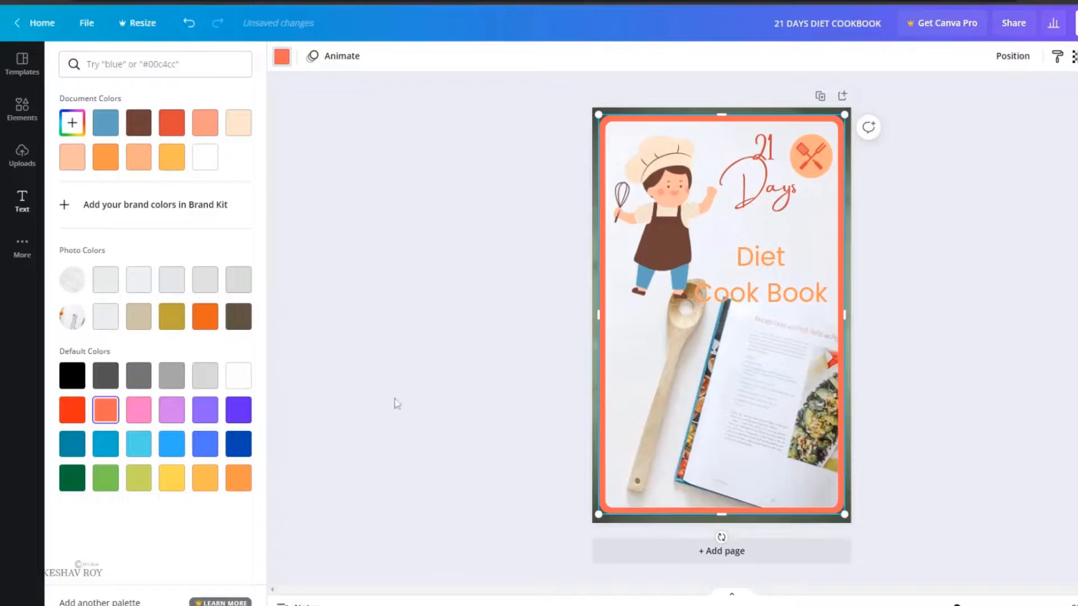
click(72, 157)
click(106, 125)
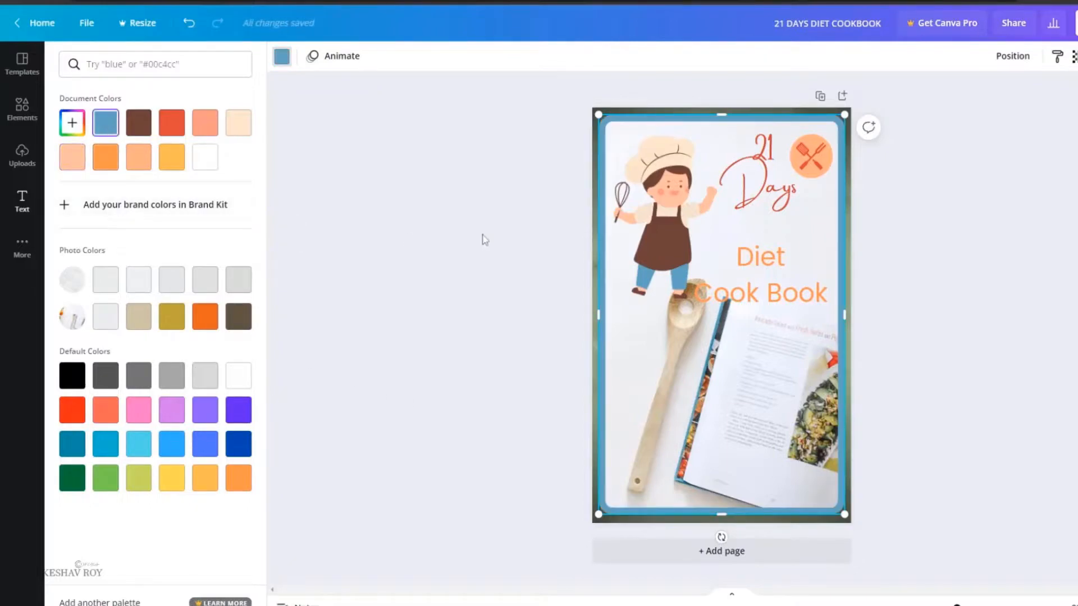
- Try green and yellow on the cover's frame and settle on the light orange default color
click(564, 242)
click(599, 229)
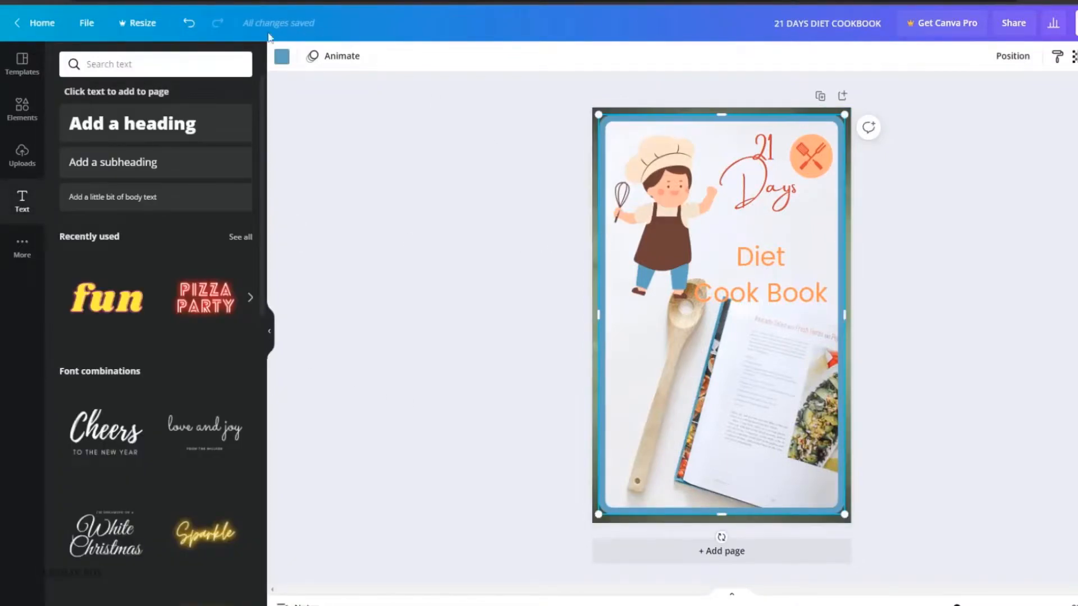
click(281, 57)
click(105, 478)
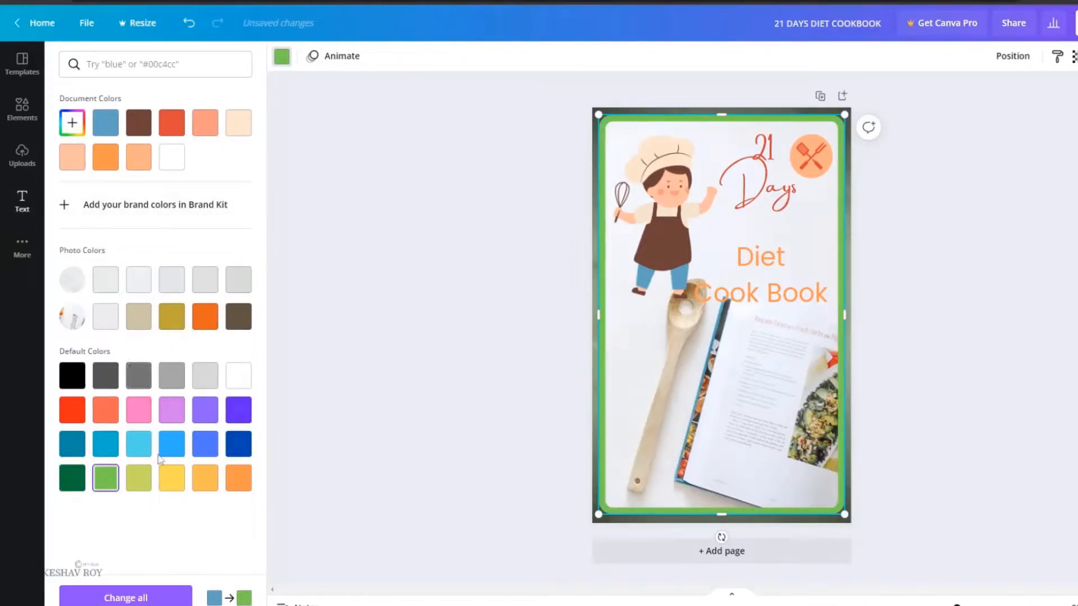
click(171, 484)
click(206, 492)
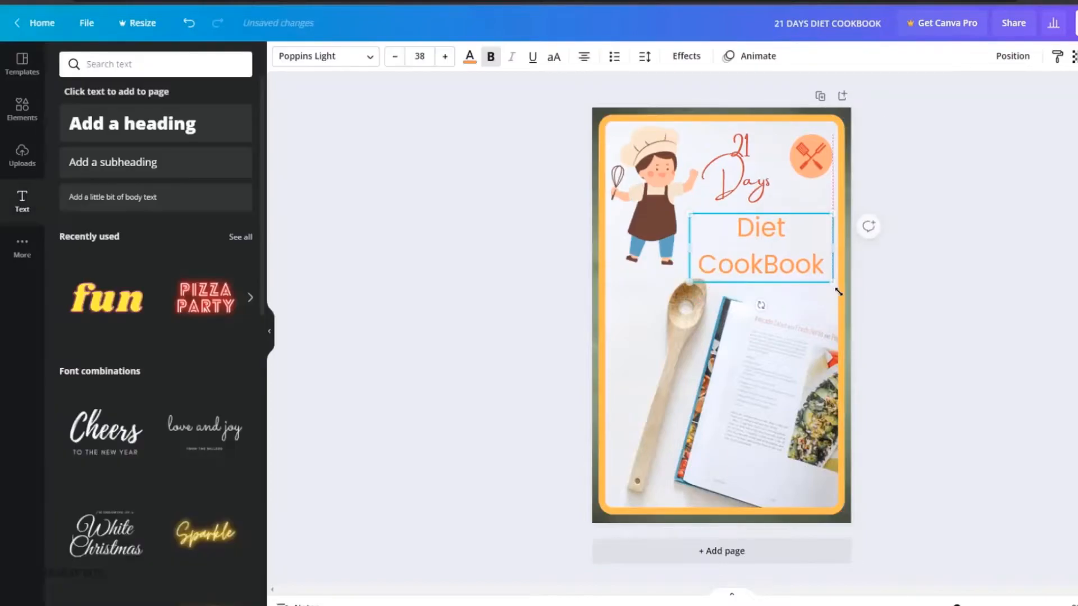
- Download the finished cookbook cover as a PNG
click(979, 283)
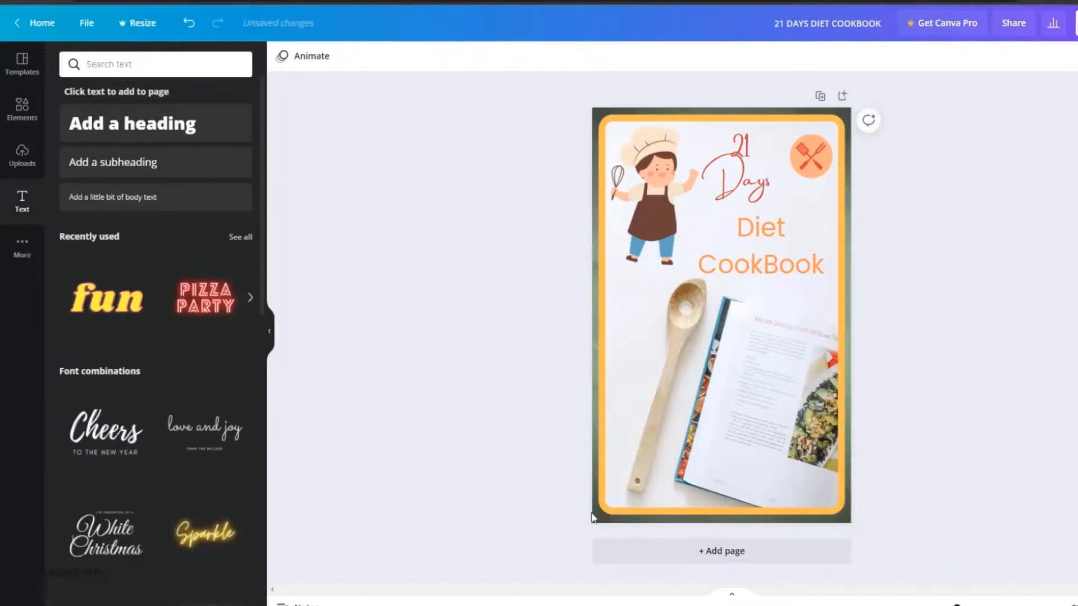
click(595, 515)
click(1077, 28)
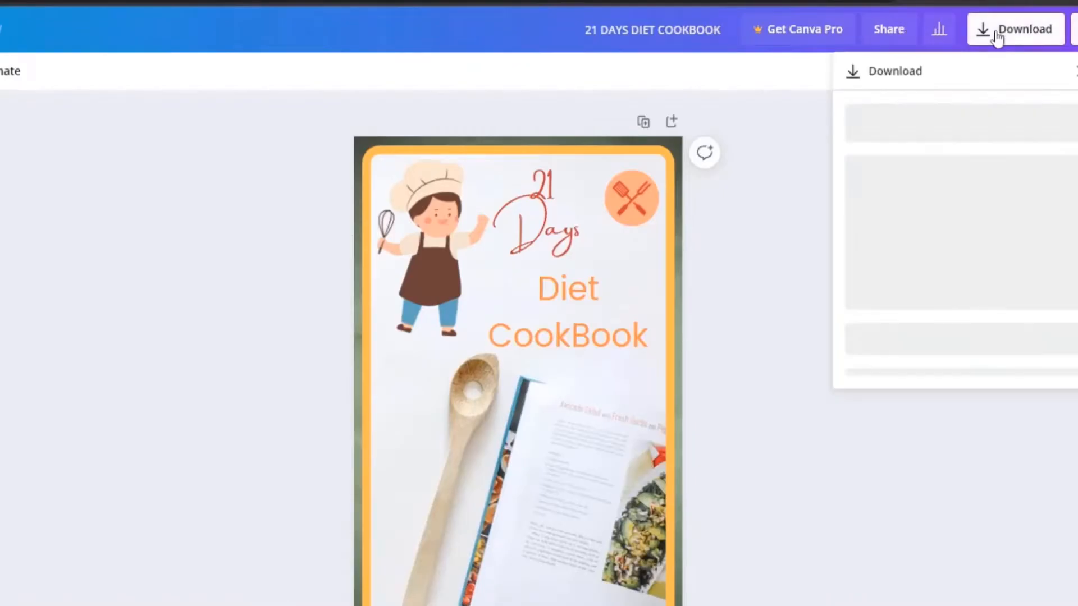
click(967, 341)
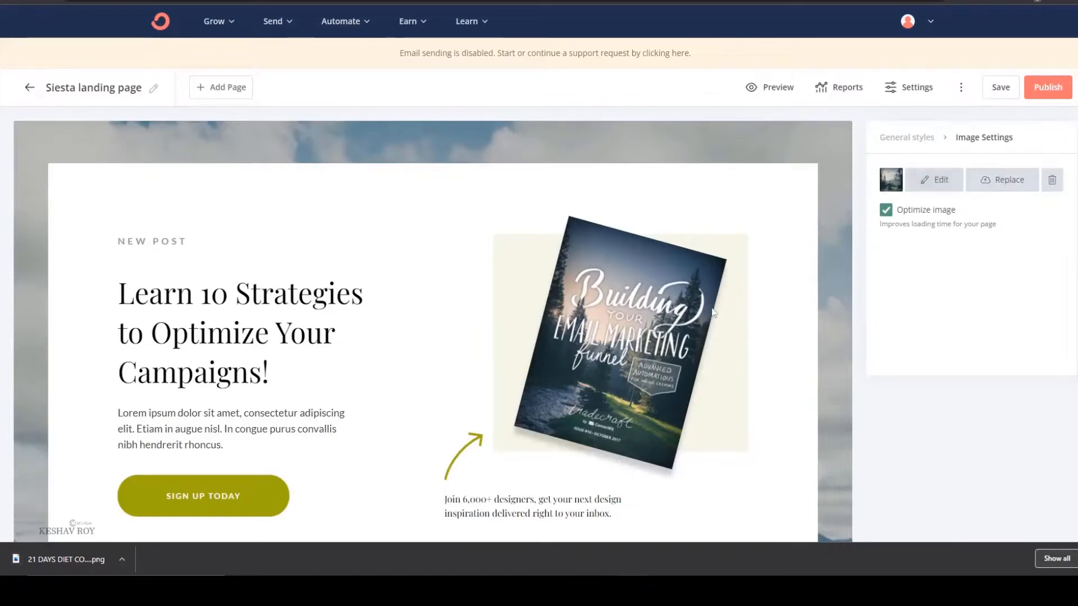
- In ConvertKit, replace the Siesta landing page's book image with the downloaded 21 Days Diet Cookbook cover
click(928, 187)
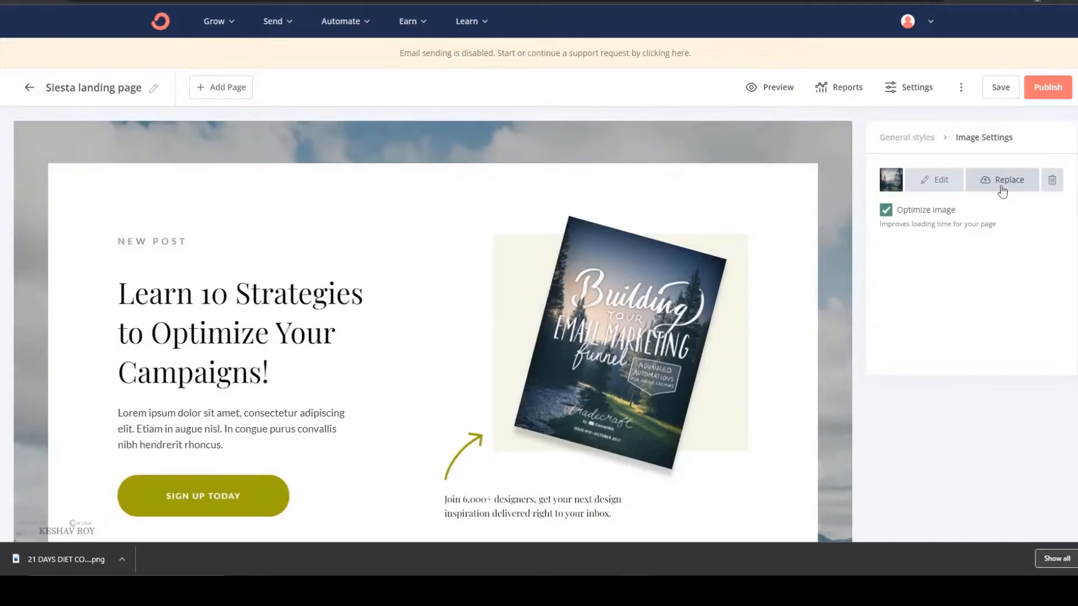
click(1003, 181)
drag(105, 574, 612, 206)
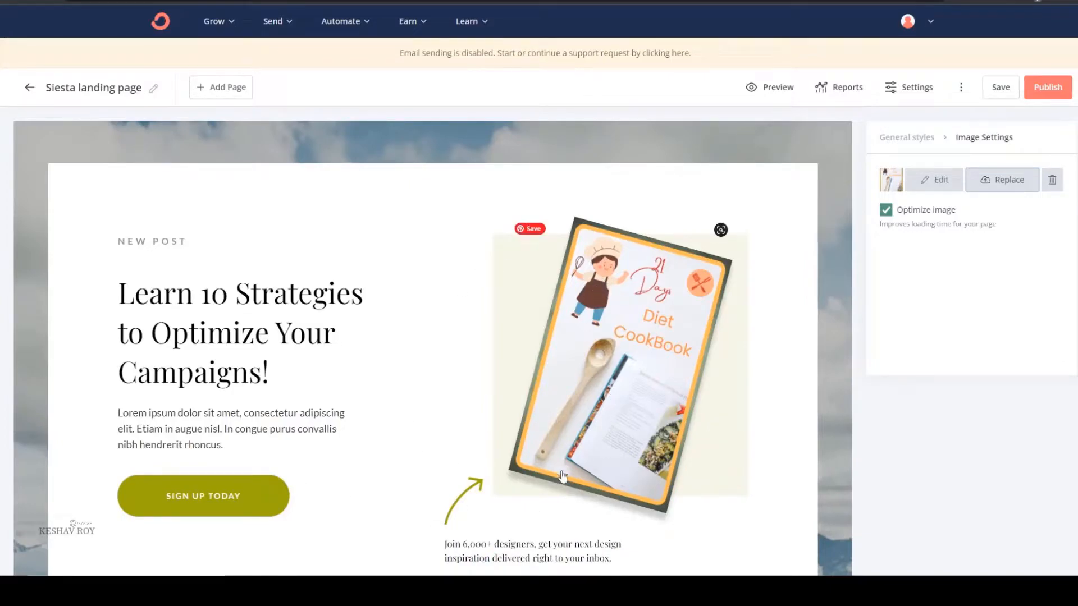
- Edit the landing page's cover image, compare the Mono, Fade and Chrome filters, and apply Chrome
scroll(605, 242, down, 1)
click(945, 122)
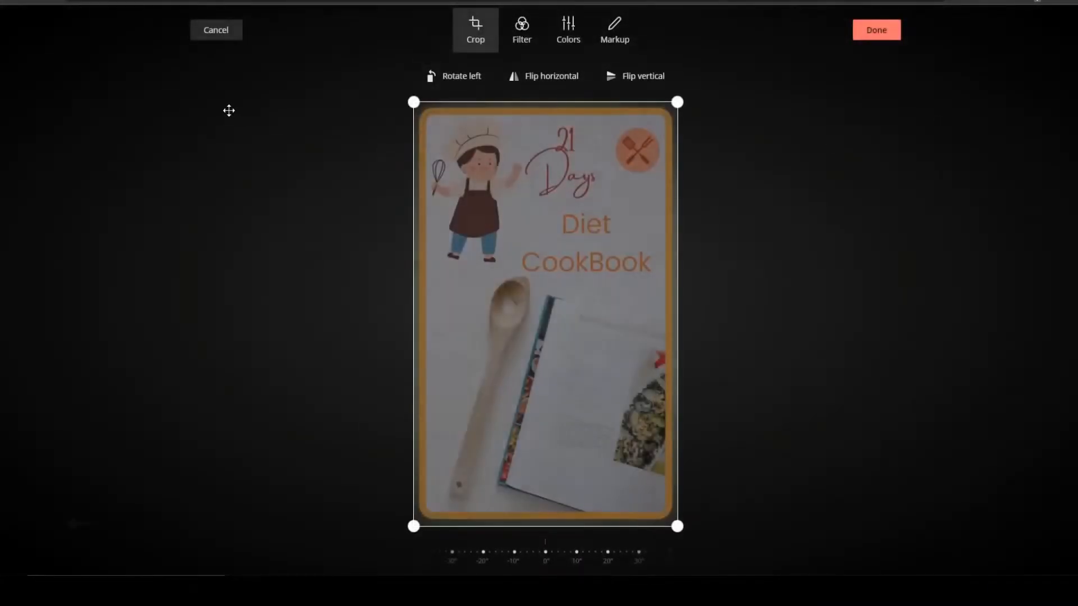
click(533, 42)
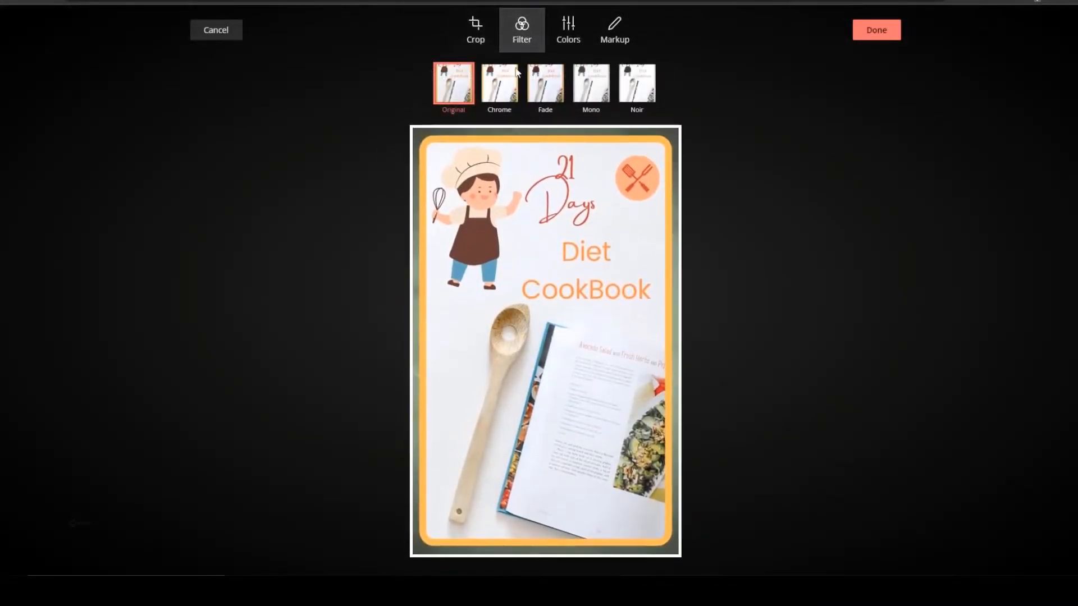
click(494, 79)
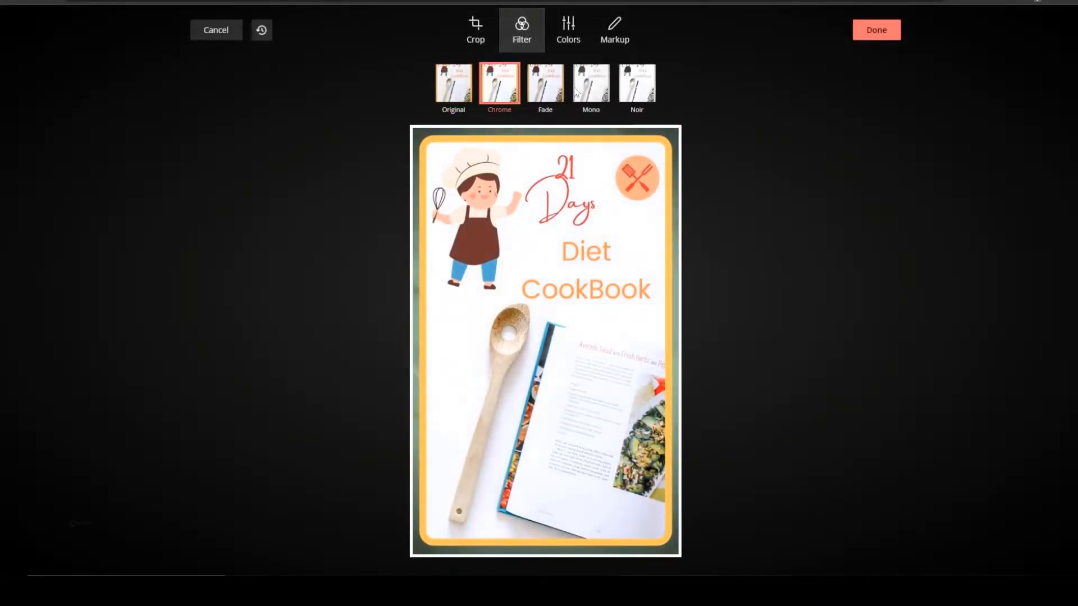
click(604, 90)
click(512, 92)
click(547, 90)
click(518, 84)
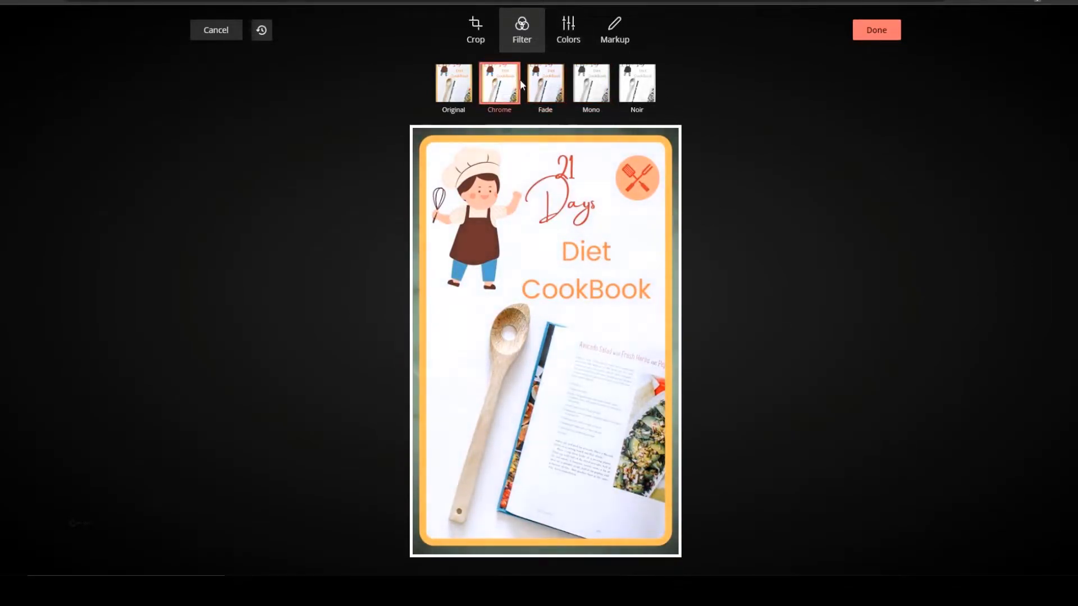
- Raise the cover image's brightness slightly, lower its exposure slightly and increase its saturation
click(567, 32)
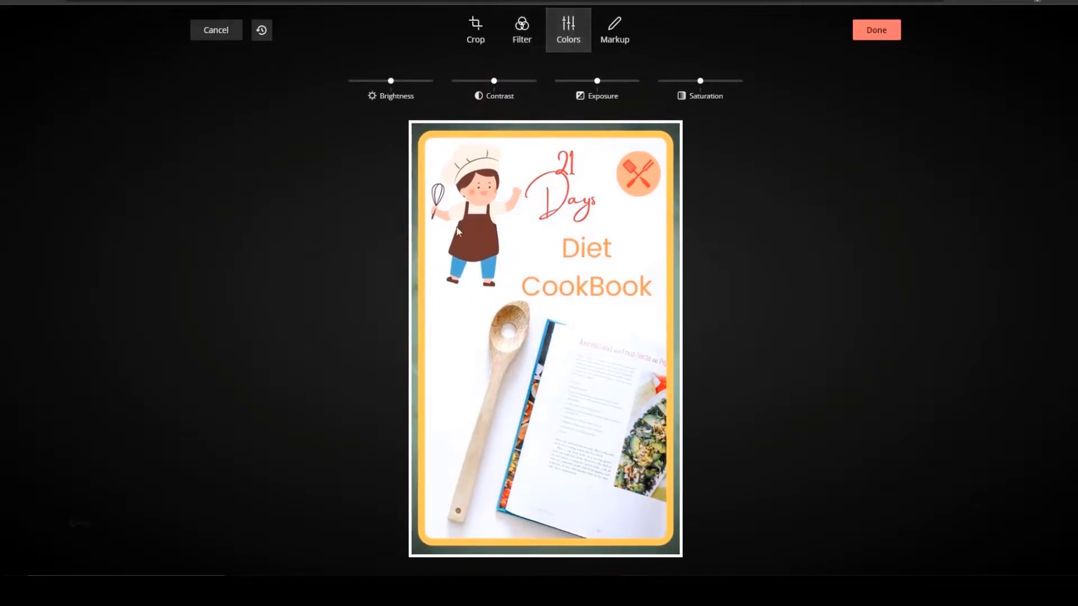
drag(397, 87, 391, 89)
mouse_move(494, 81)
mouse_down()
mouse_move(510, 90)
mouse_move(490, 96)
mouse_up()
drag(589, 83, 592, 84)
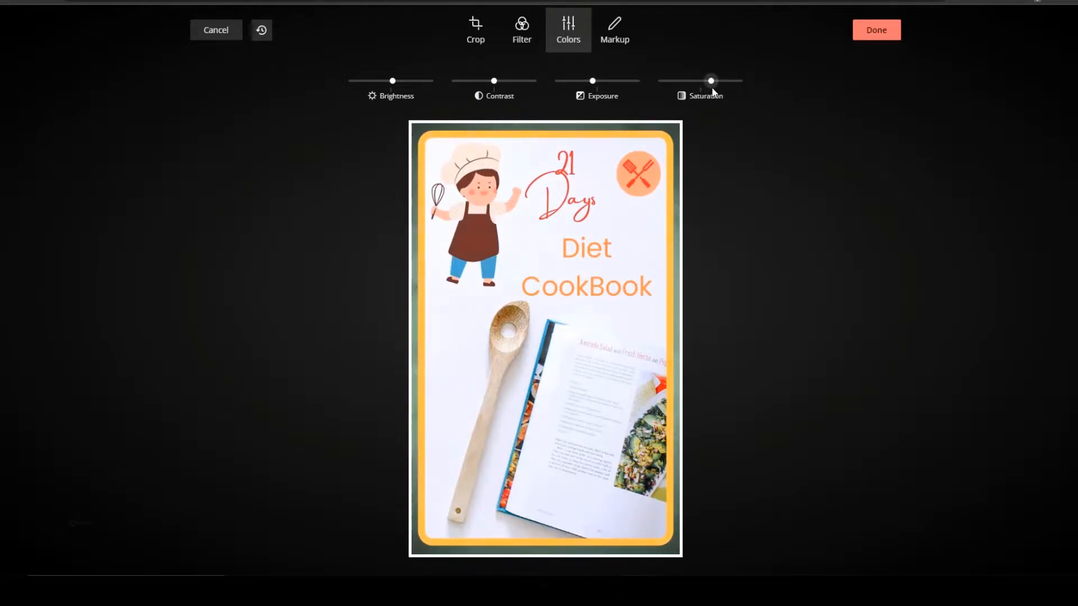
drag(734, 88, 708, 99)
- Try a black circle markup on the cover image and remove it
click(611, 25)
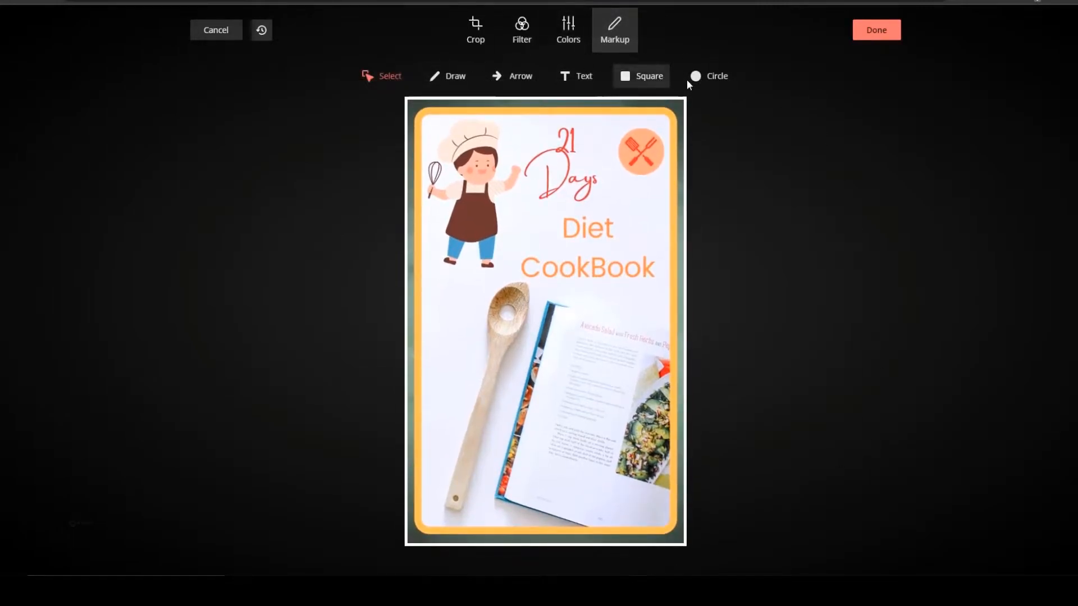
click(708, 79)
drag(569, 206, 553, 290)
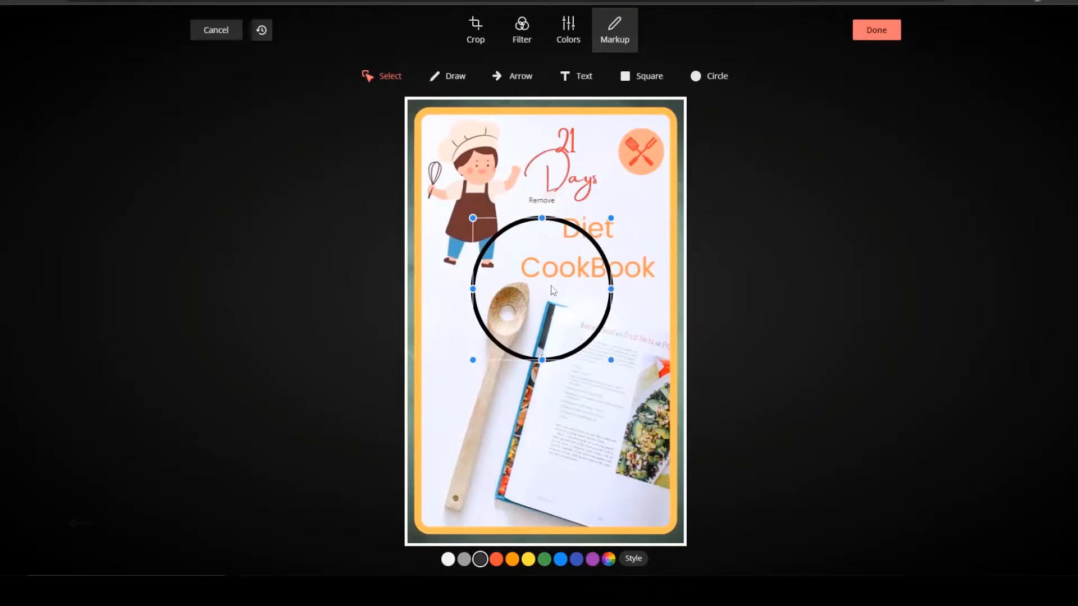
key(Delete)
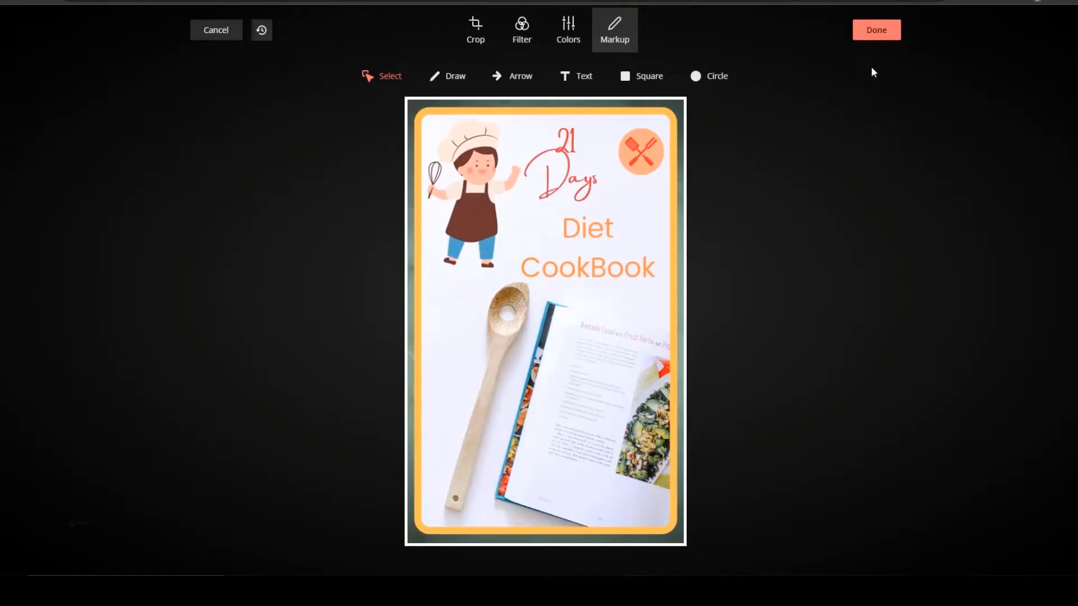
- Apply the filter and color edits to the landing page's cover image
click(875, 31)
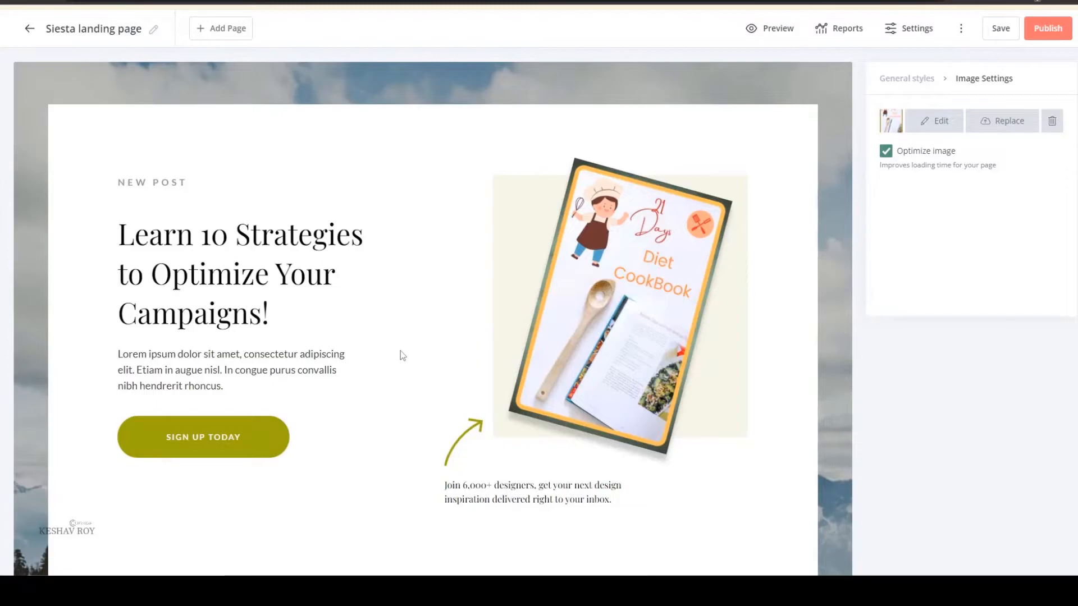
- Examine the landing page's preheader, headline, cover image and lower text sections, including their style settings
scroll(364, 369, down, 3)
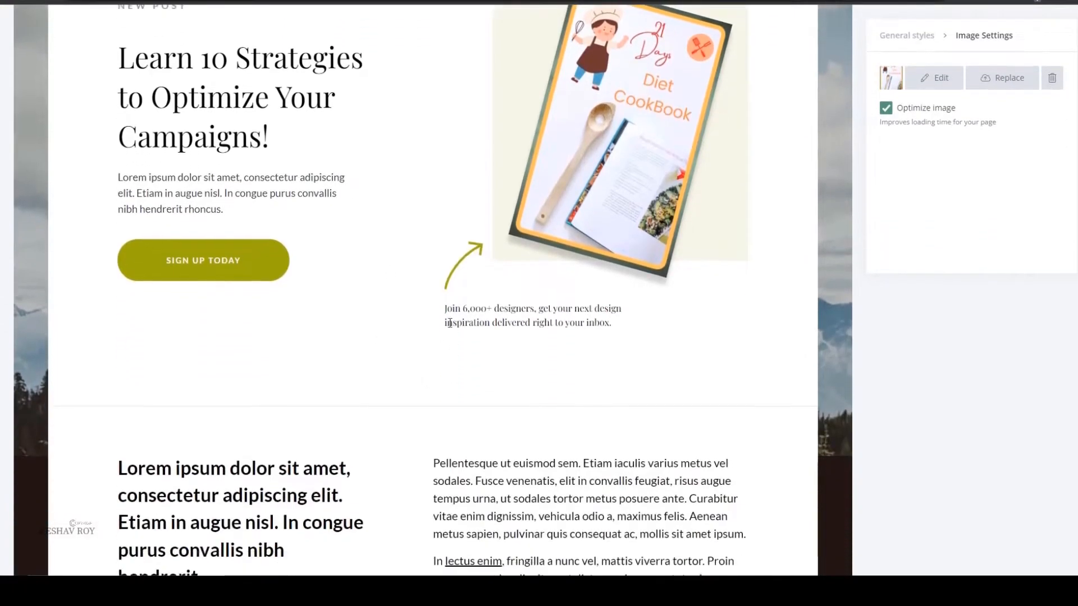
click(473, 309)
scroll(320, 345, up, 3)
click(222, 268)
click(126, 188)
drag(119, 183, 298, 200)
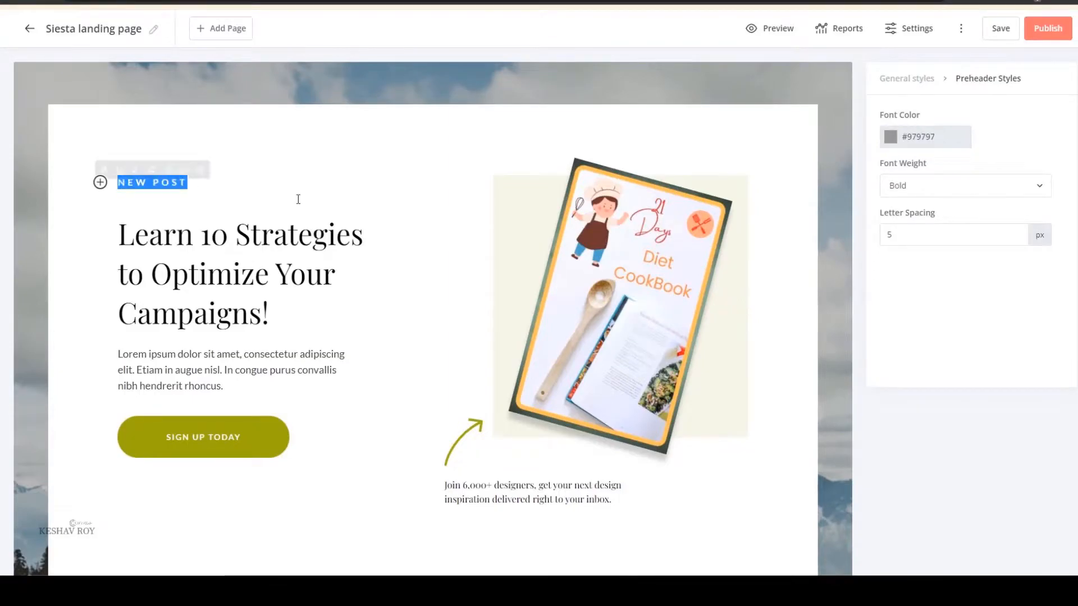
scroll(189, 247, up, 1)
scroll(257, 340, down, 3)
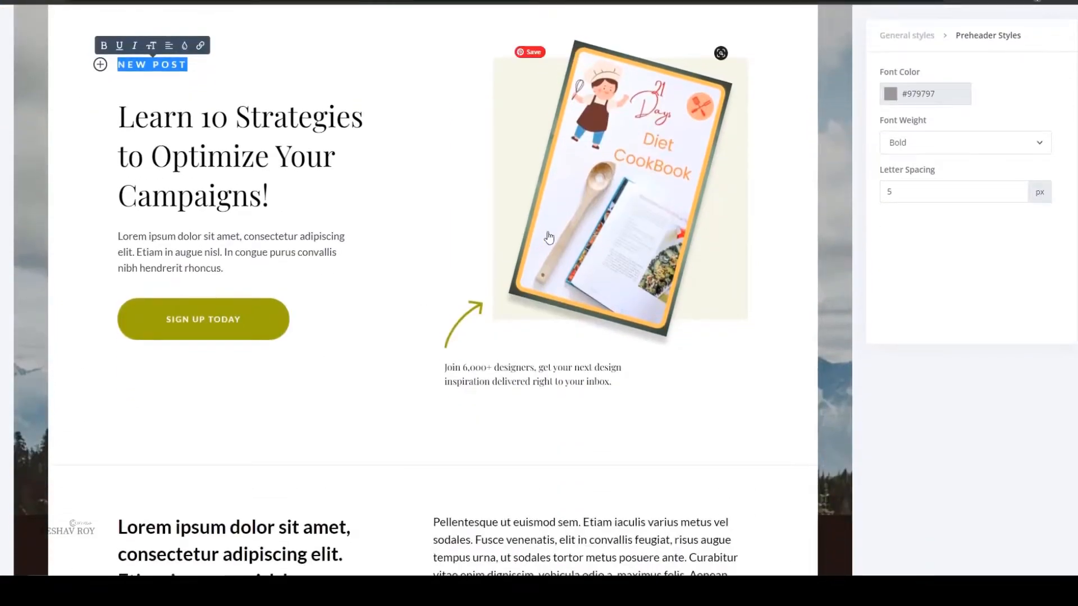
click(548, 239)
scroll(474, 316, down, 2)
scroll(476, 317, up, 2)
scroll(473, 316, down, 12)
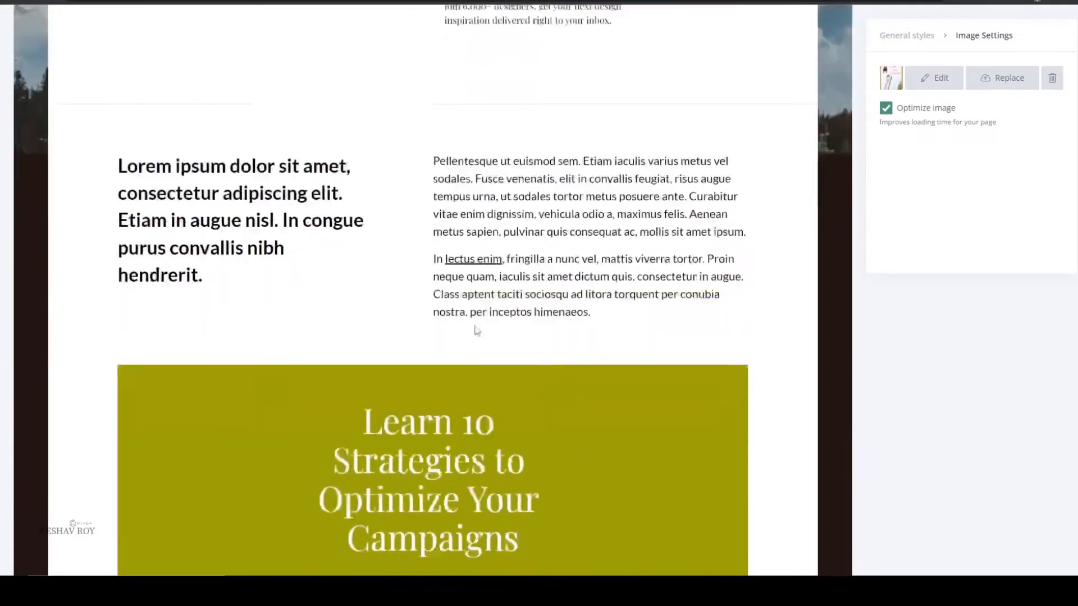
scroll(474, 332, up, 4)
scroll(443, 337, up, 10)
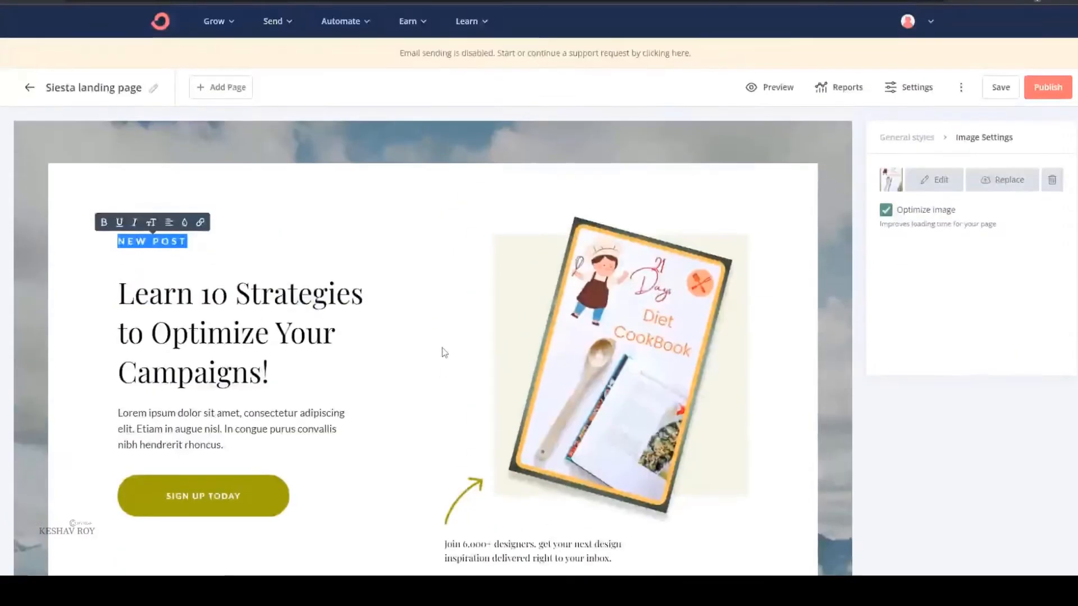
scroll(505, 331, down, 1)
click(267, 262)
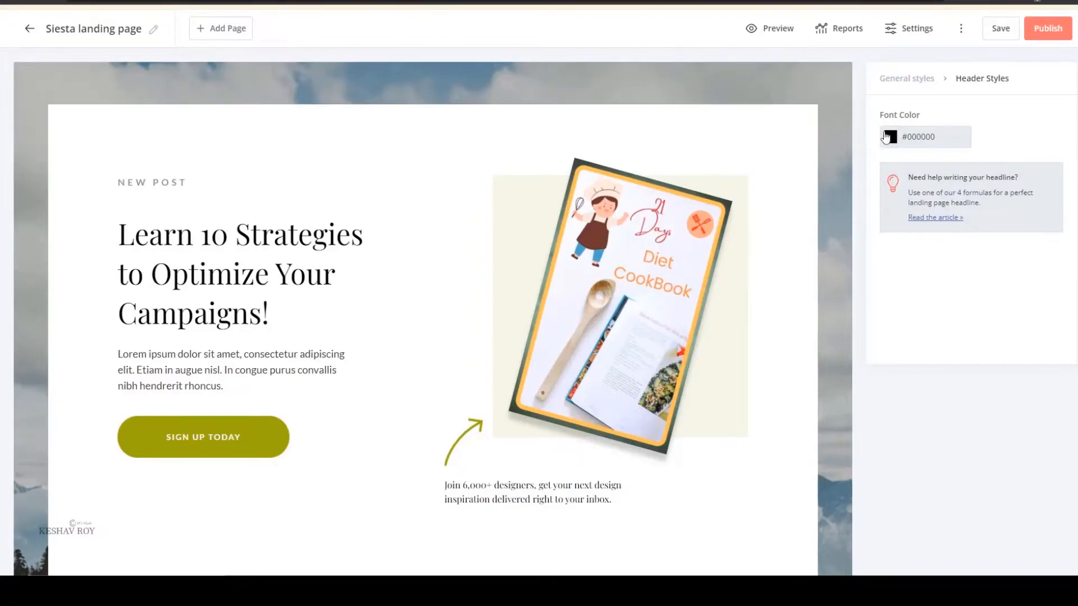
- Switch to the ClickBank marketplace and open the Cooking, Food & Wine category
click(684, 370)
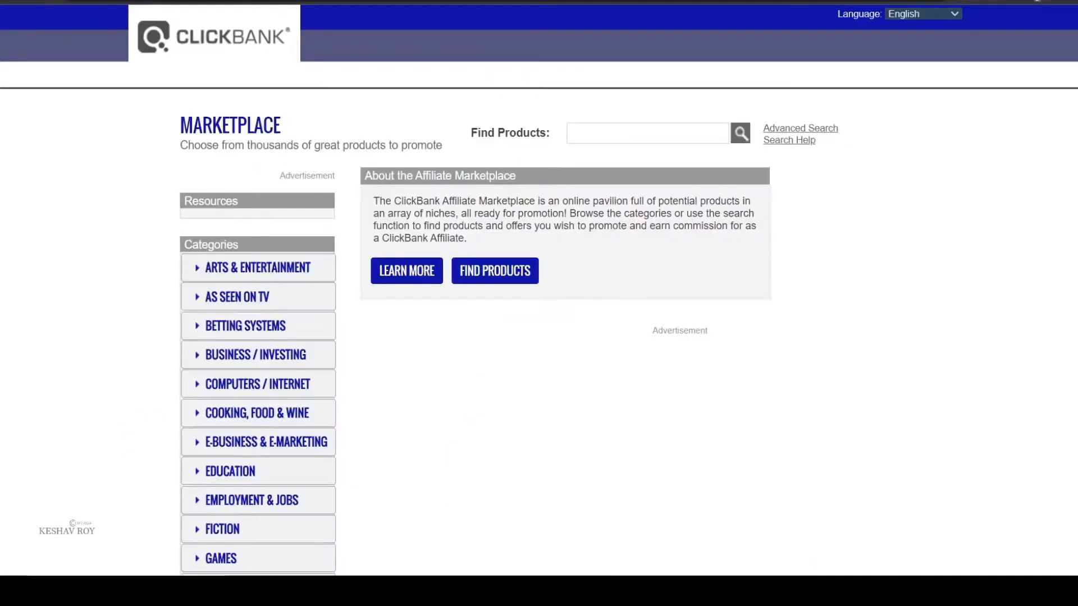
scroll(392, 424, down, 10)
scroll(324, 434, up, 4)
scroll(274, 319, up, 2)
scroll(268, 280, down, 4)
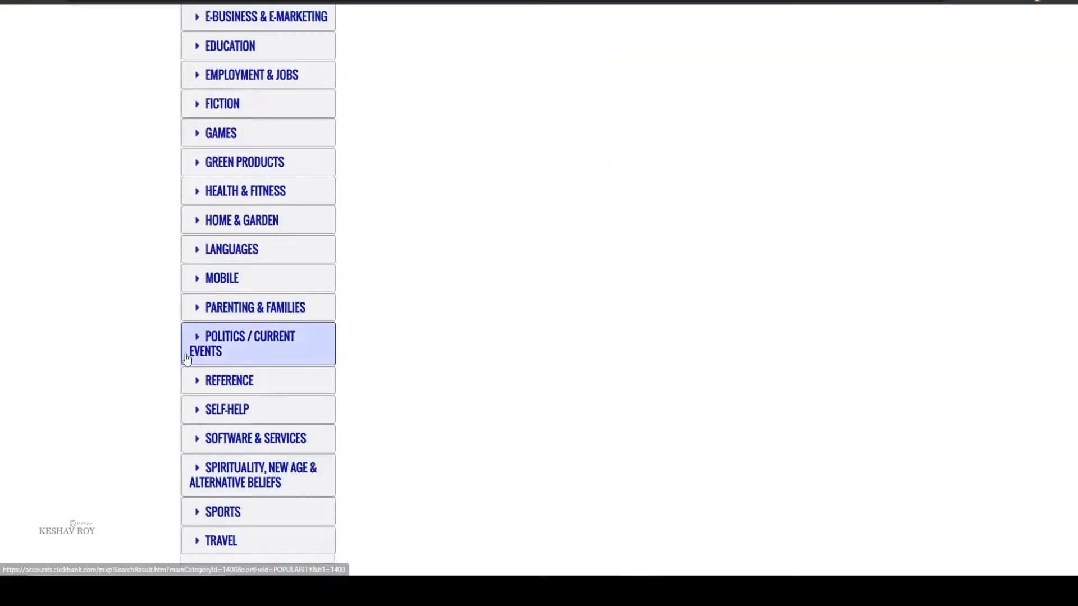
scroll(306, 356, up, 2)
scroll(278, 281, up, 2)
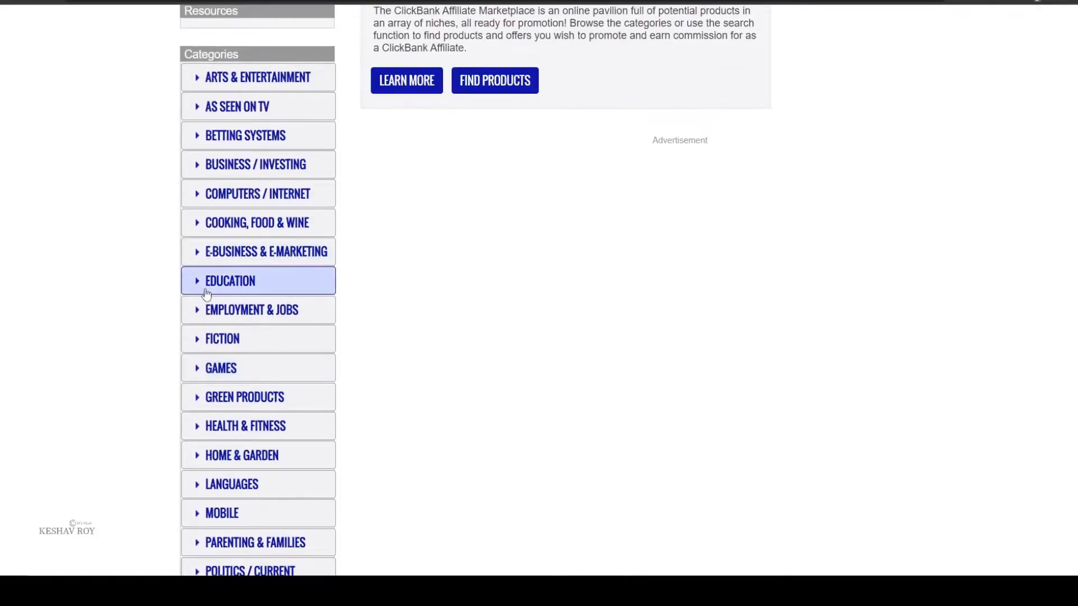
click(253, 223)
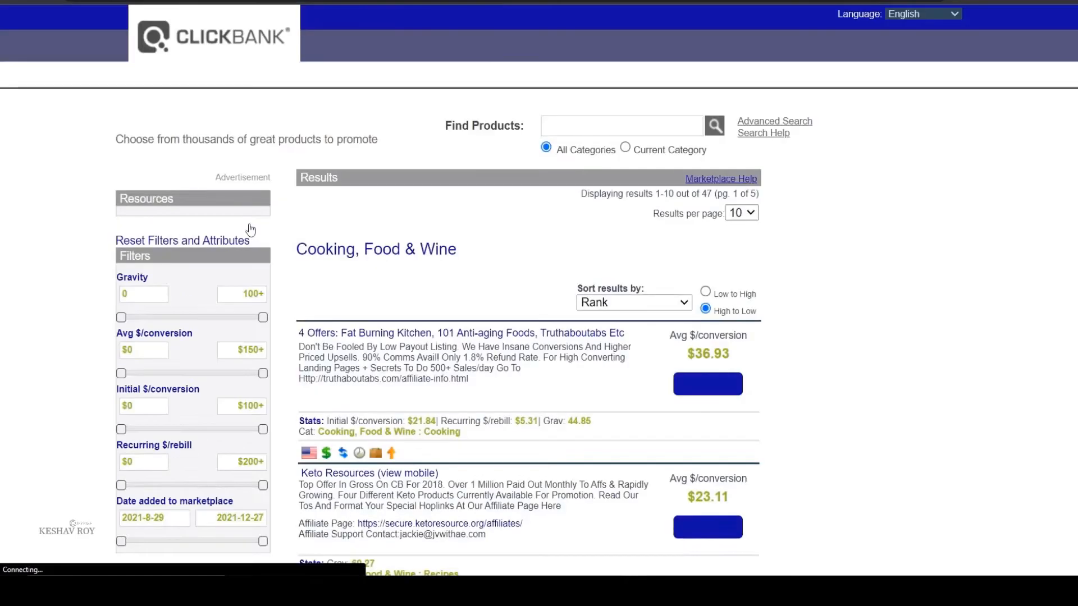
- Examine the Cooking, Food & Wine offers, comparing their descriptions, average payouts per conversion and gravity
scroll(448, 433, down, 4)
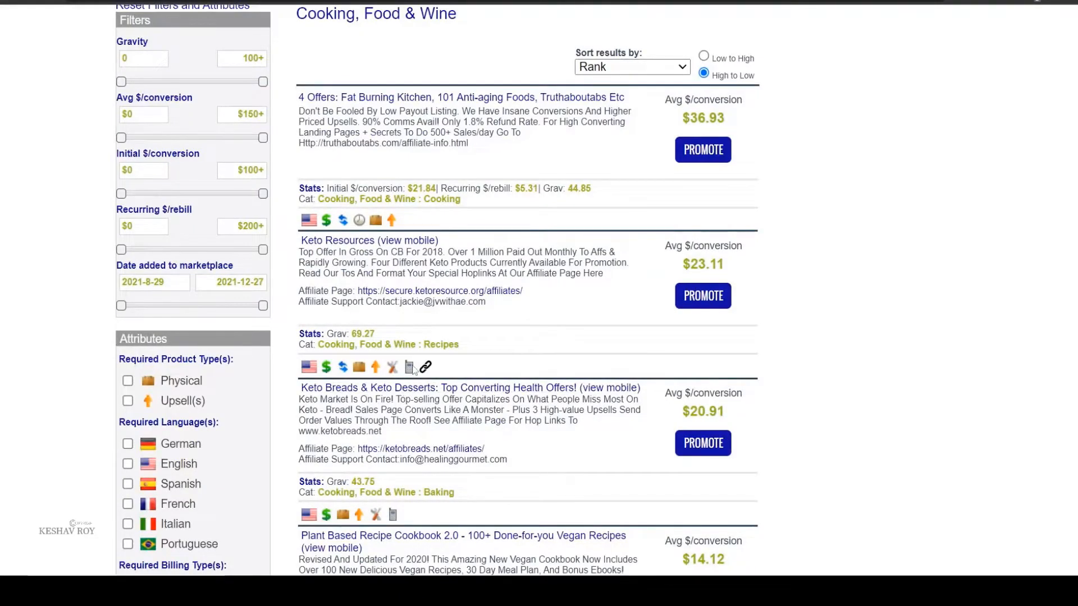
scroll(587, 347, up, 4)
scroll(575, 368, down, 9)
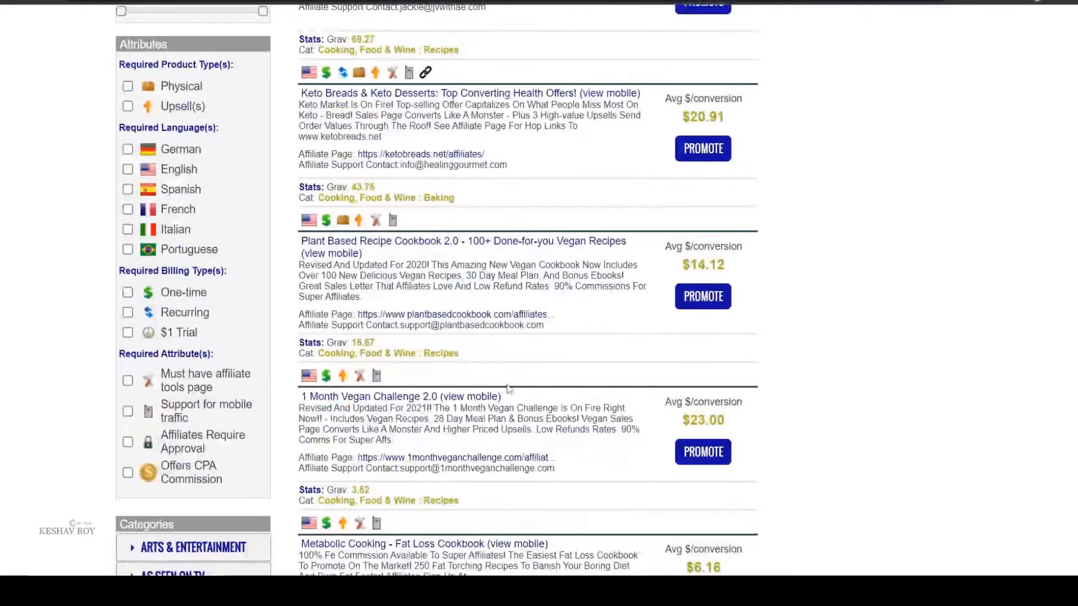
scroll(501, 391, down, 2)
scroll(501, 391, down, 4)
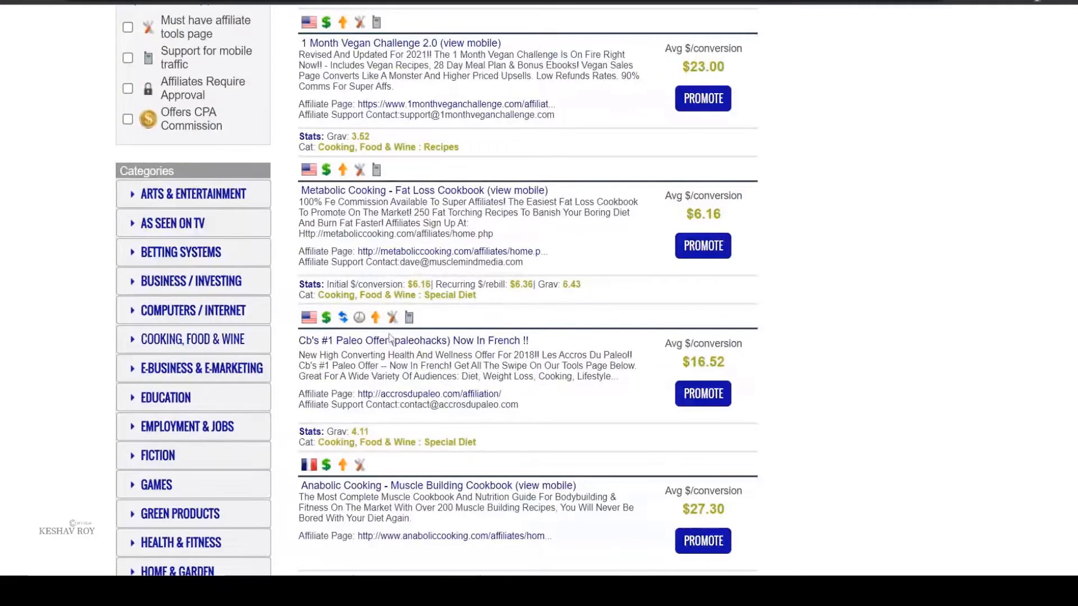
scroll(402, 335, down, 5)
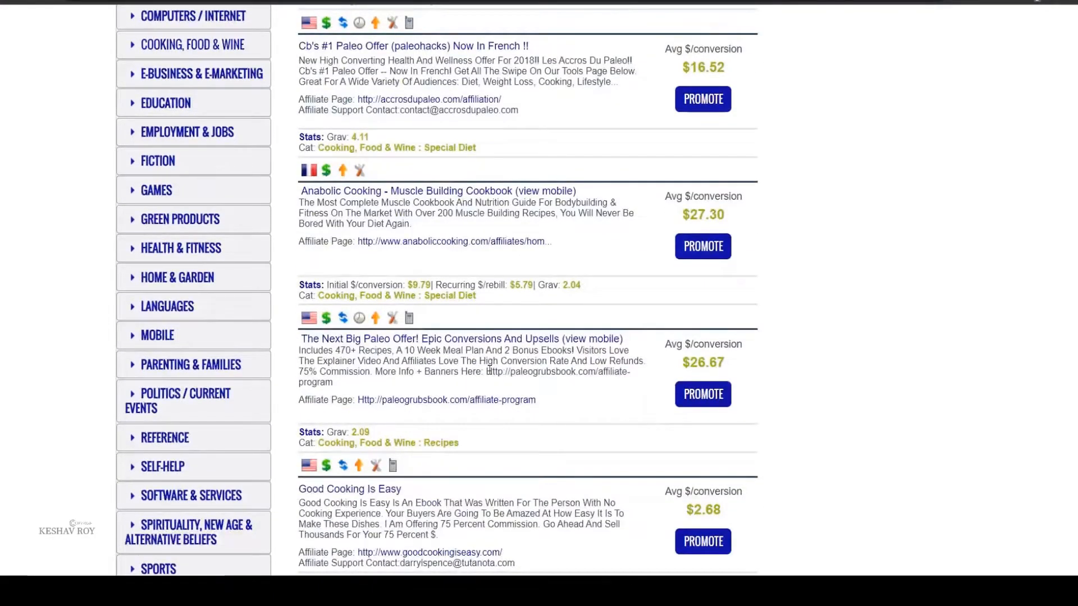
scroll(394, 285, down, 4)
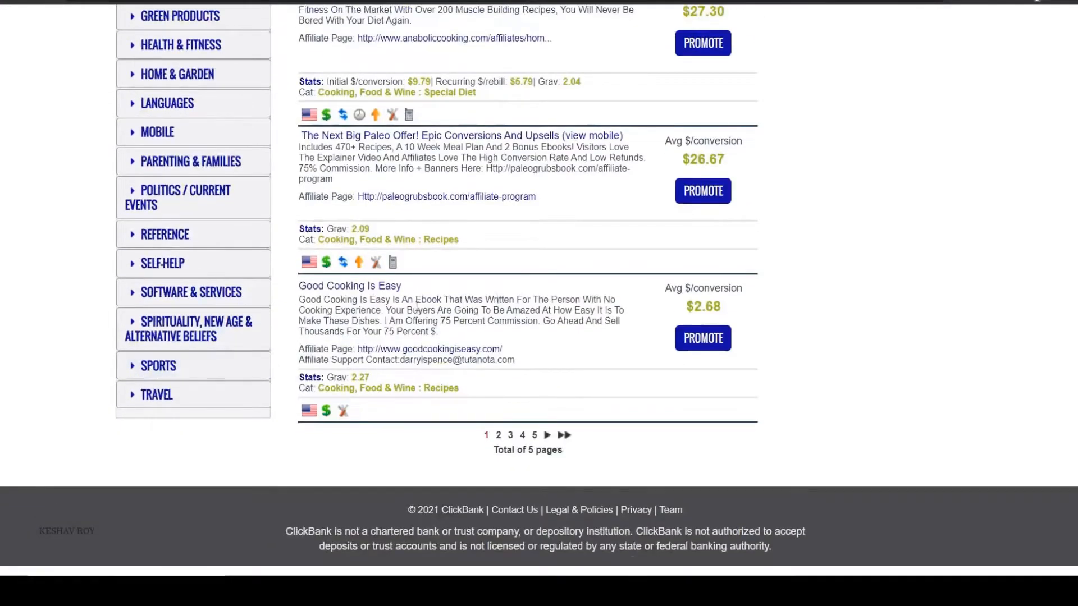
scroll(425, 309, up, 6)
scroll(348, 179, up, 5)
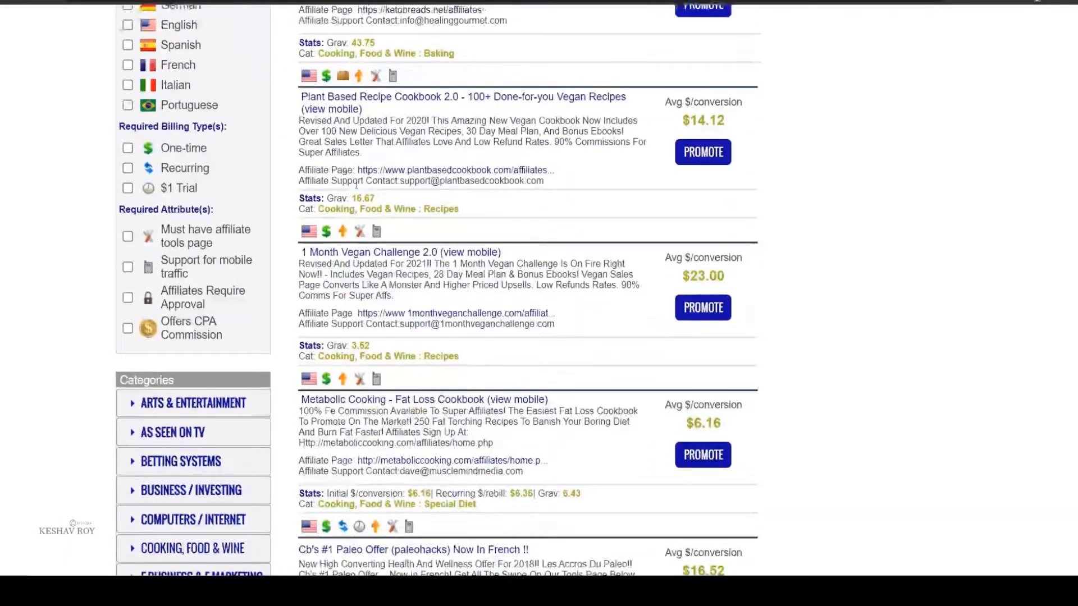
scroll(348, 179, up, 5)
scroll(362, 248, up, 2)
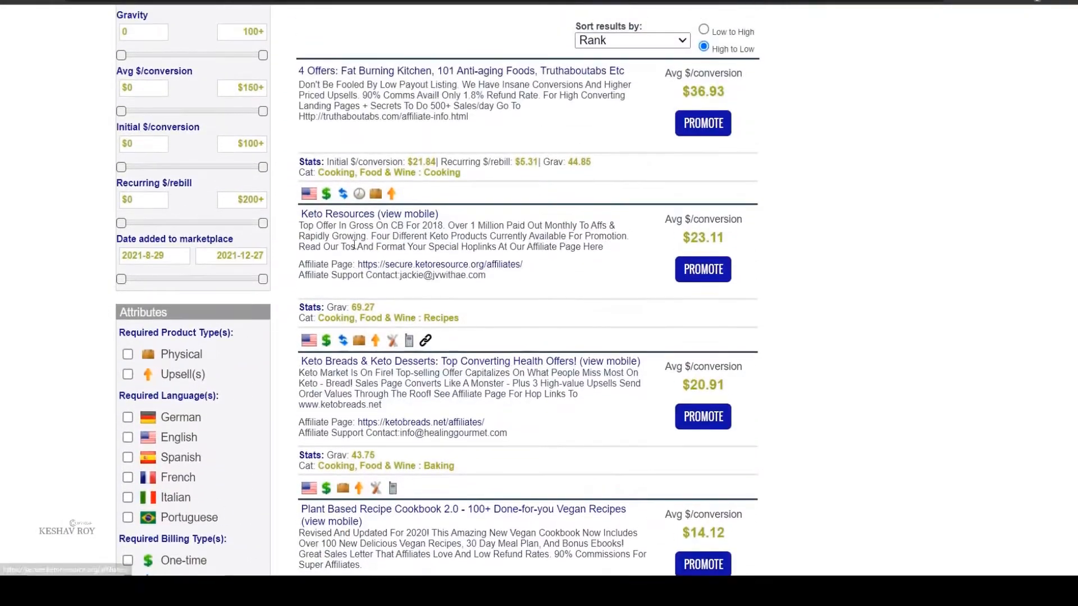
- Pick the Plant Based Recipe Cookbook 2.0 offer and open its affiliate page
scroll(407, 290, up, 2)
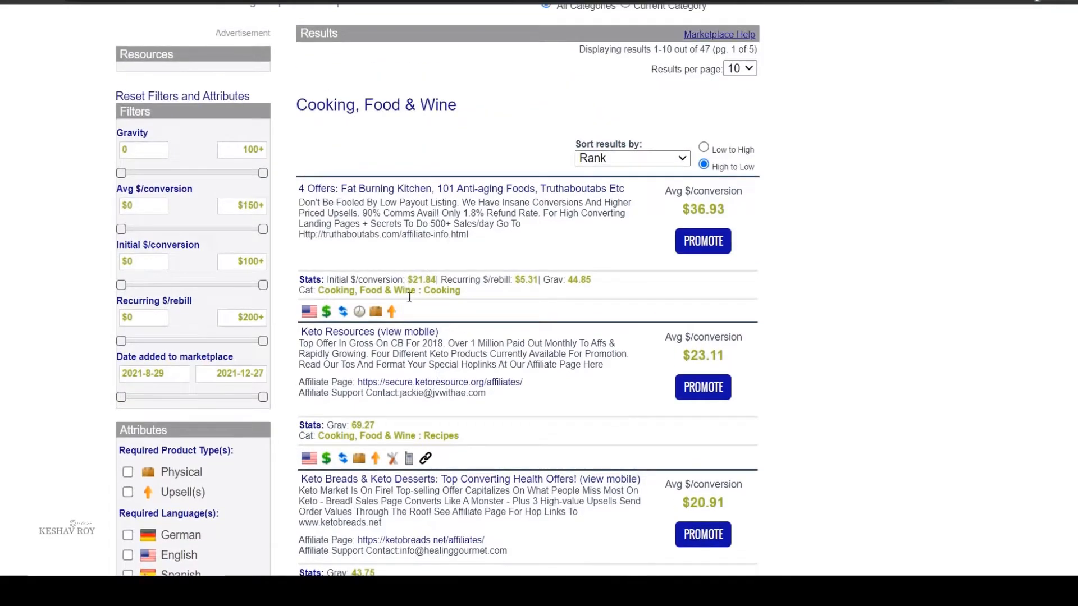
scroll(650, 451, down, 2)
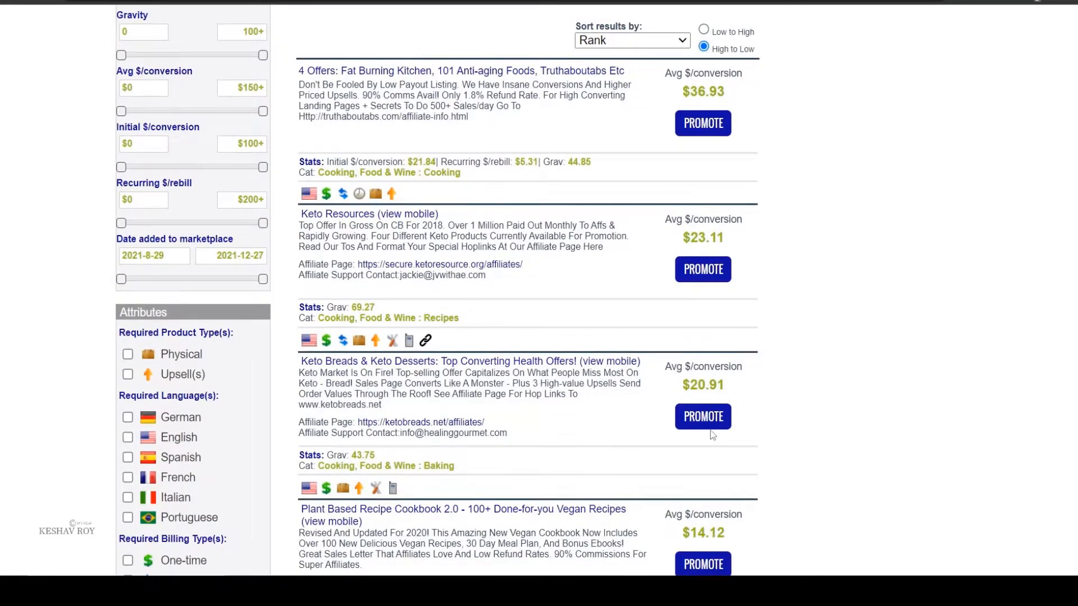
scroll(712, 433, down, 3)
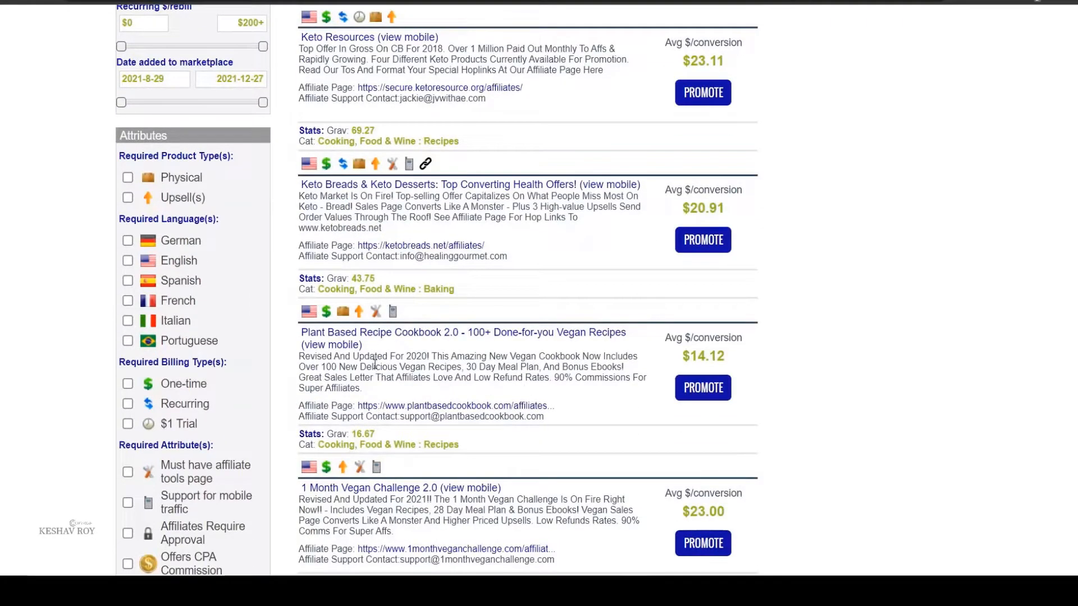
drag(291, 335, 447, 347)
click(775, 422)
right_click(497, 405)
click(538, 508)
- Generate the HopLink for the Plant Based Recipe Cookbook 2.0 offer and copy it
click(704, 388)
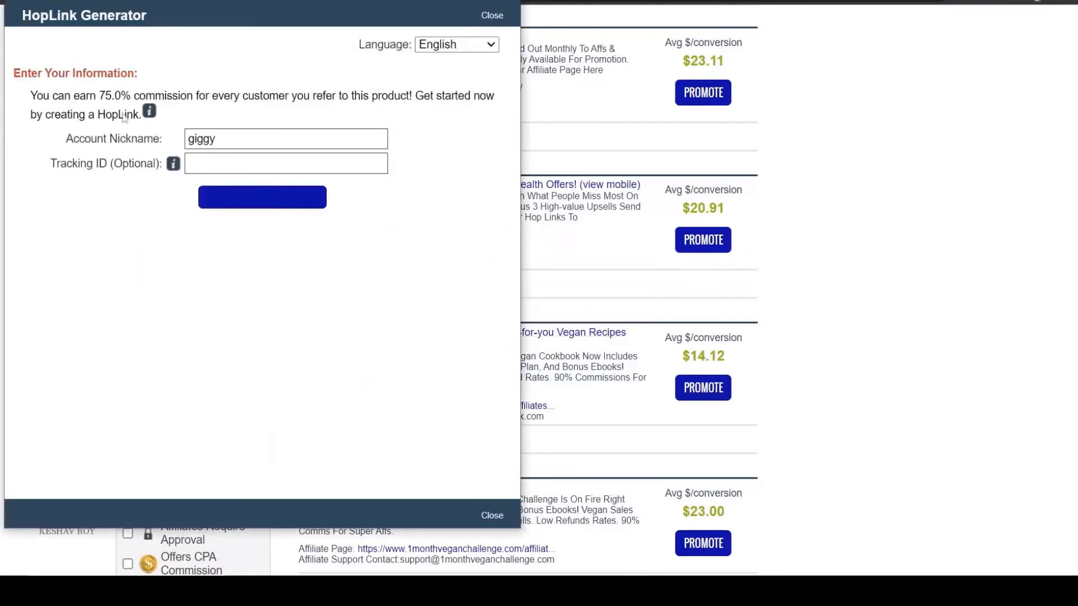
click(240, 201)
click(496, 349)
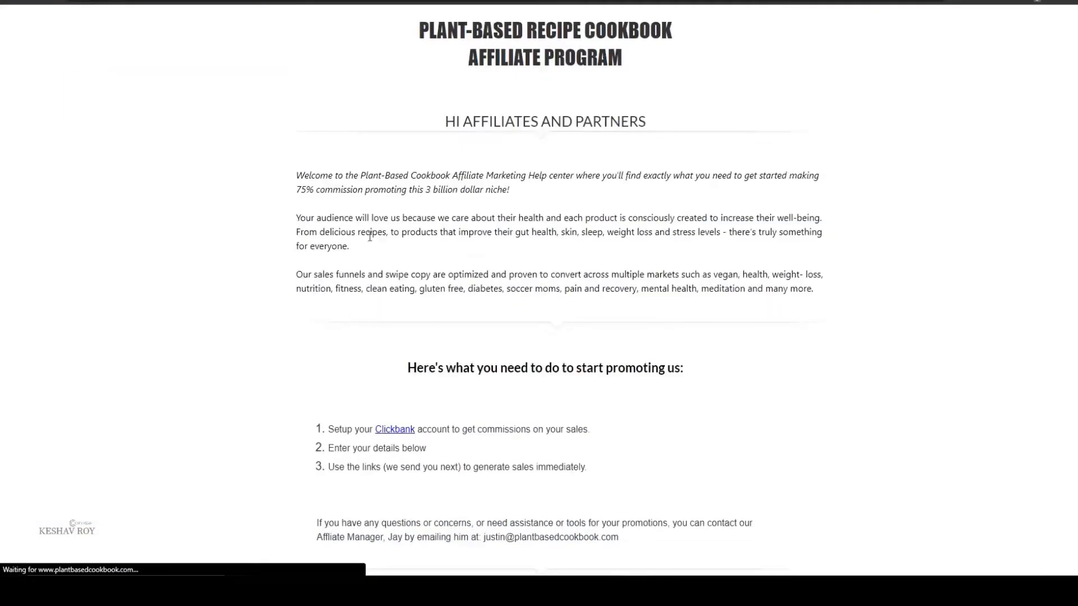
- Look through the cookbook's affiliate page and open the copied HopLink in a new browser tab
scroll(379, 345, down, 4)
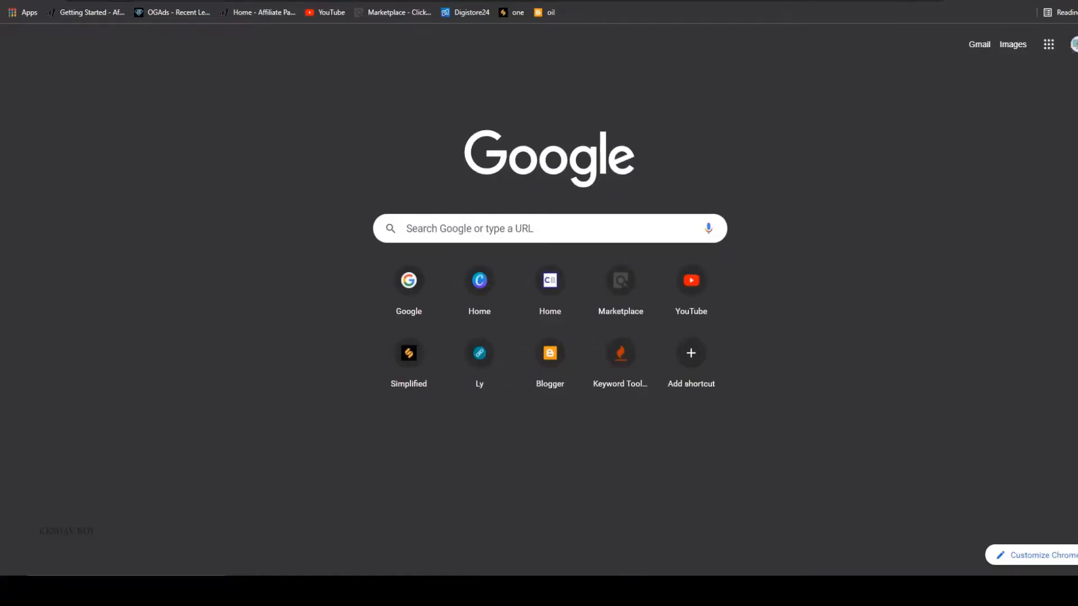
key(ctrl+l)
key(ctrl+v)
key(Return)
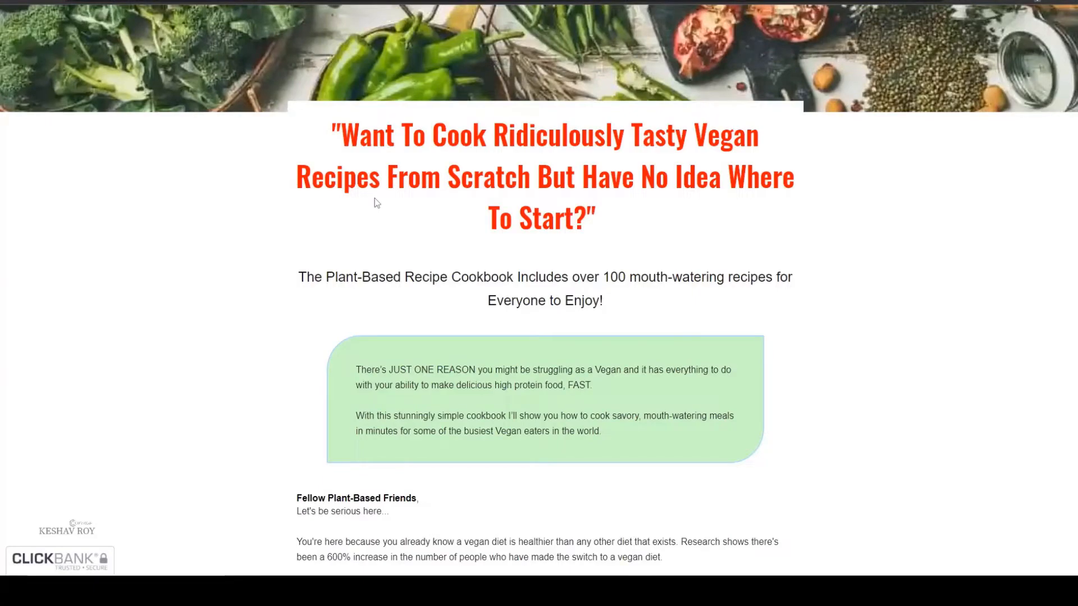
- Replace the landing page's preheader with the sales page's "Want To Cook Ridiculously Tasty Vegan Recipes From Scratch But Have No Idea Where To Start?"
drag(335, 133, 652, 216)
scroll(651, 216, down, 2)
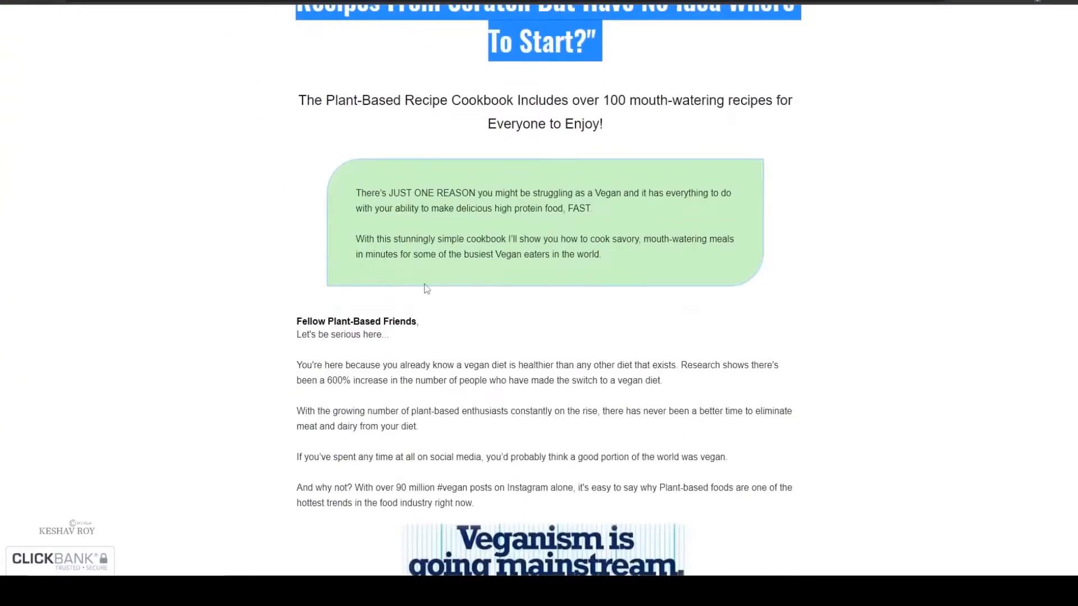
scroll(428, 289, down, 5)
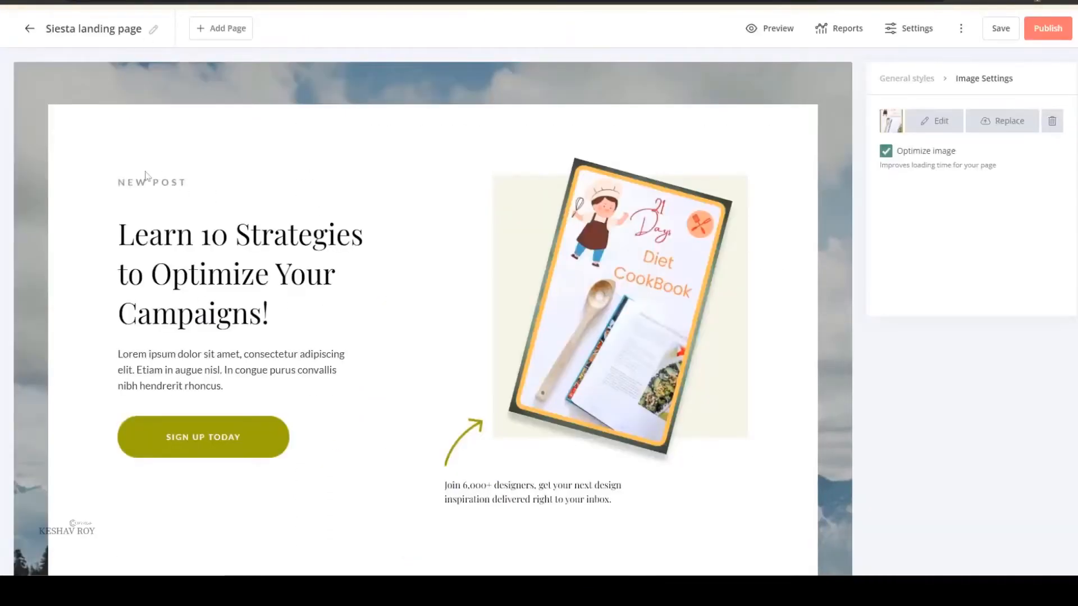
click(147, 181)
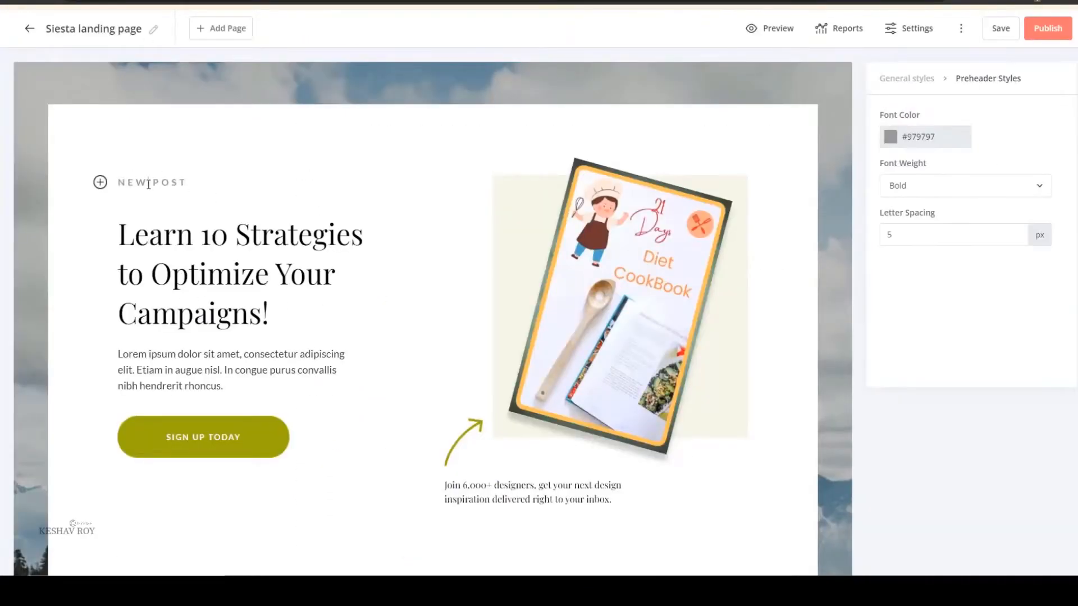
text("WANT TO COOK RIDICULOUSLY TASTY VEGAN RECIPES FROM SCRATCH BUT HAVE NO IDEA WHERE TO START?")
drag(351, 220, 106, 147)
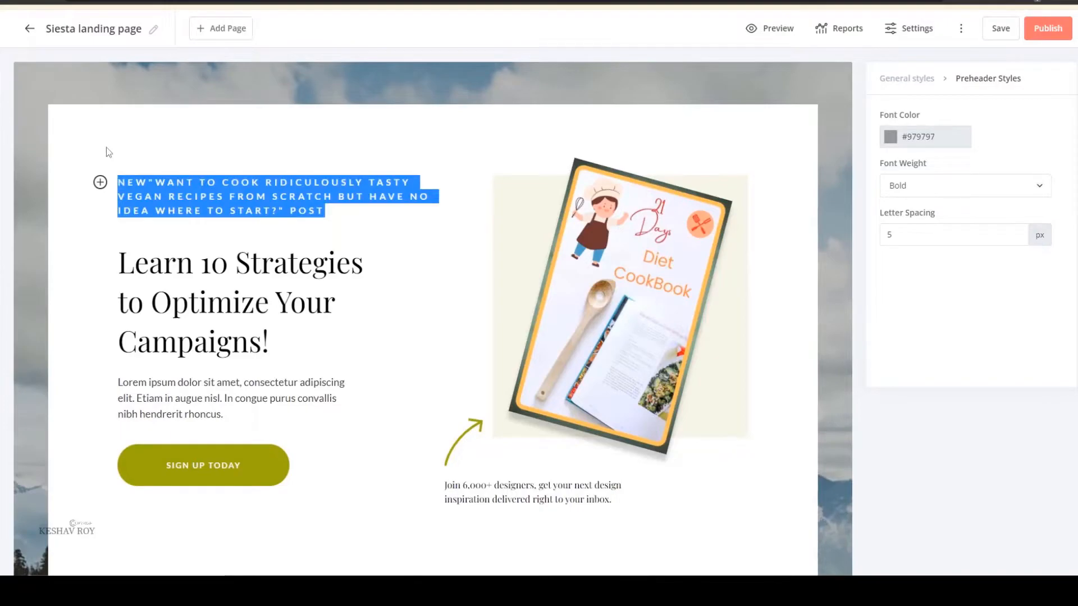
text("WANT TO COOK RIDICULOUSLY TASTY VEGAN RECIPES FROM SCRATCH BUT HAVE NO IDEA WHERE TO START?")
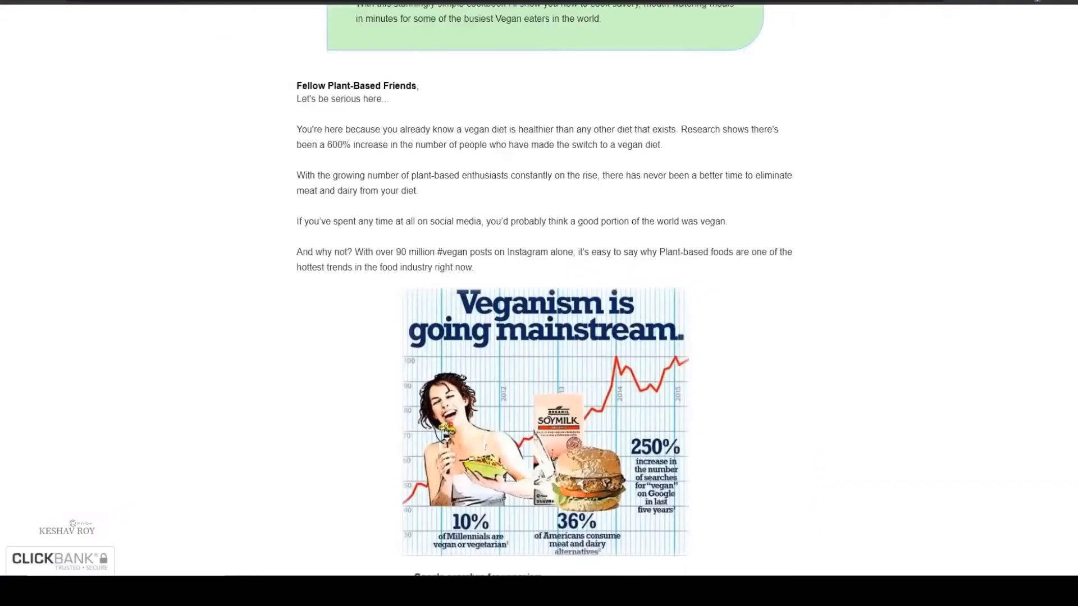
- Replace the landing page's main headline with "The Plant-Based Recipe Cookbook Includes over 100 mouth-watering recipes for Everyone to Enjoy!" from the sales page
scroll(331, 255, up, 5)
drag(279, 257, 290, 222)
key(ctrl+c)
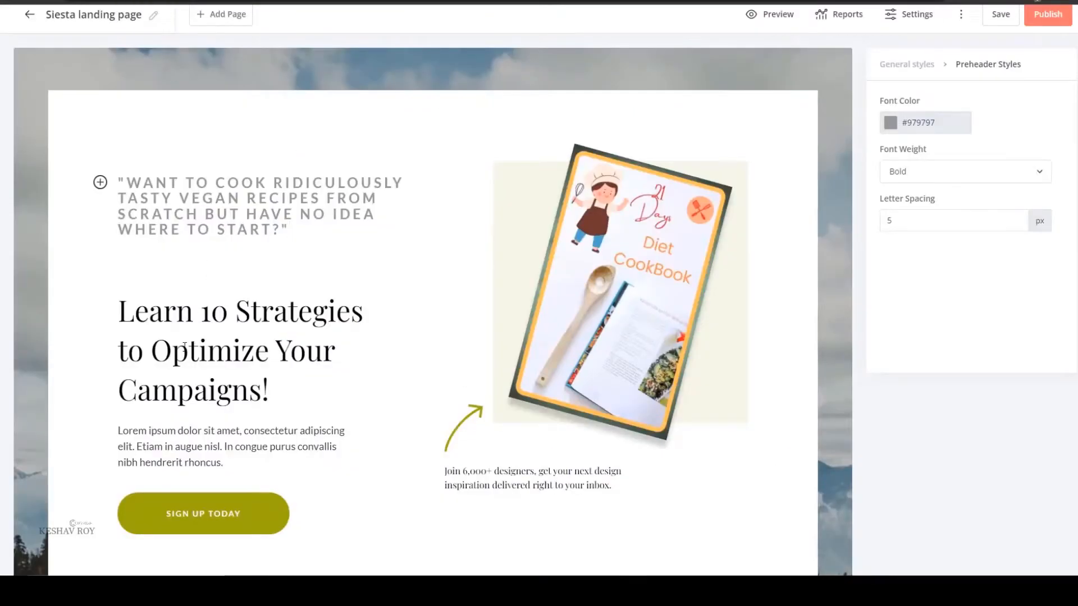
triple_click(185, 346)
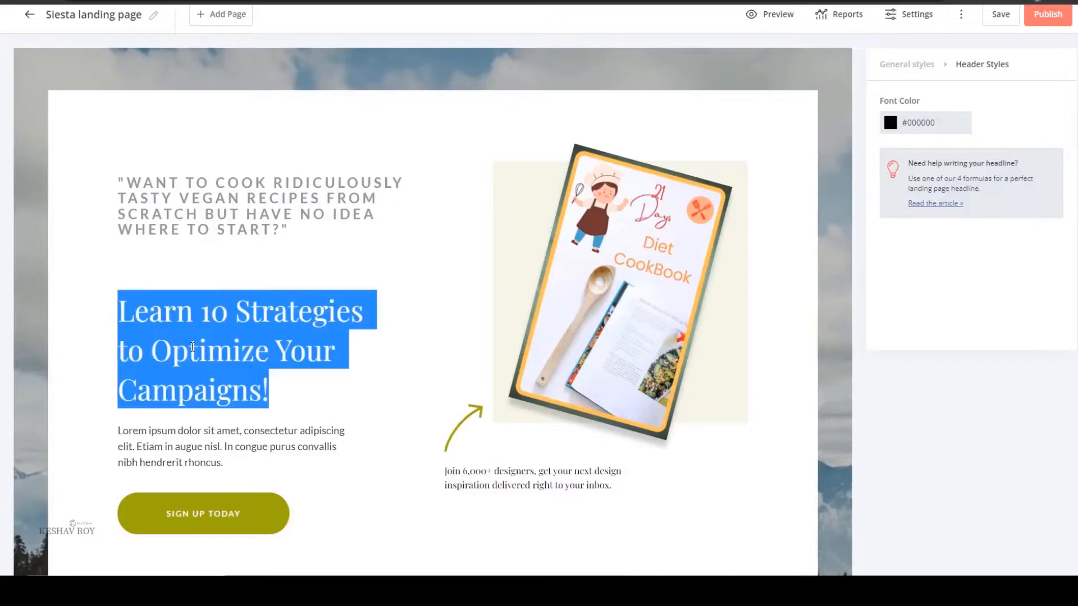
key(ctrl+v)
scroll(130, 432, down, 2)
- Replace the placeholder paragraph under the main headline with the sales page's paragraph beginning "There's JUST ONE REASON you might be struggling as a Vegan"
click(130, 432)
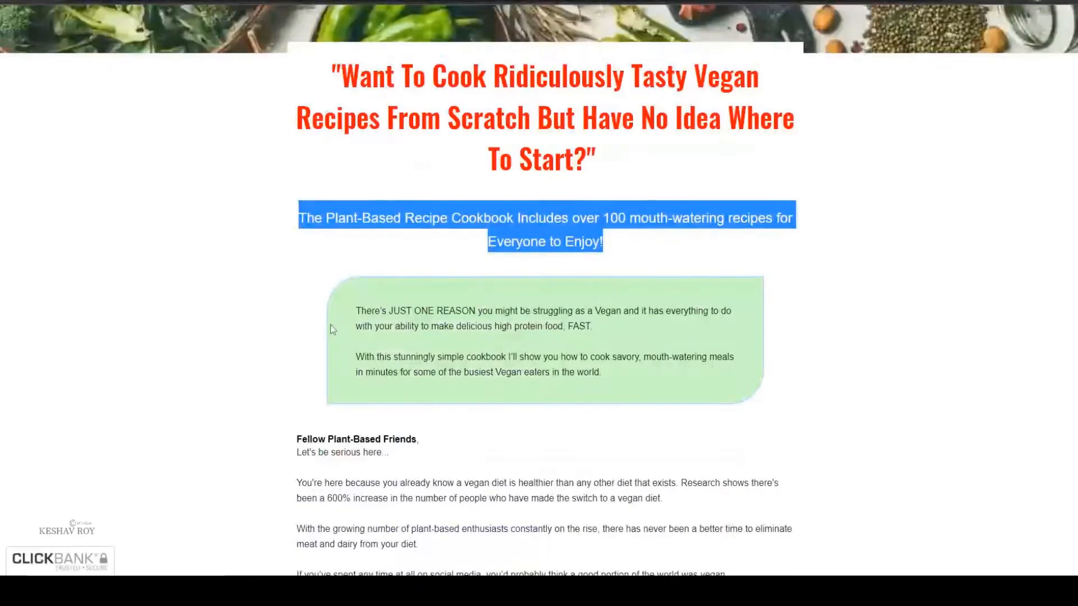
scroll(333, 329, down, 2)
click(345, 217)
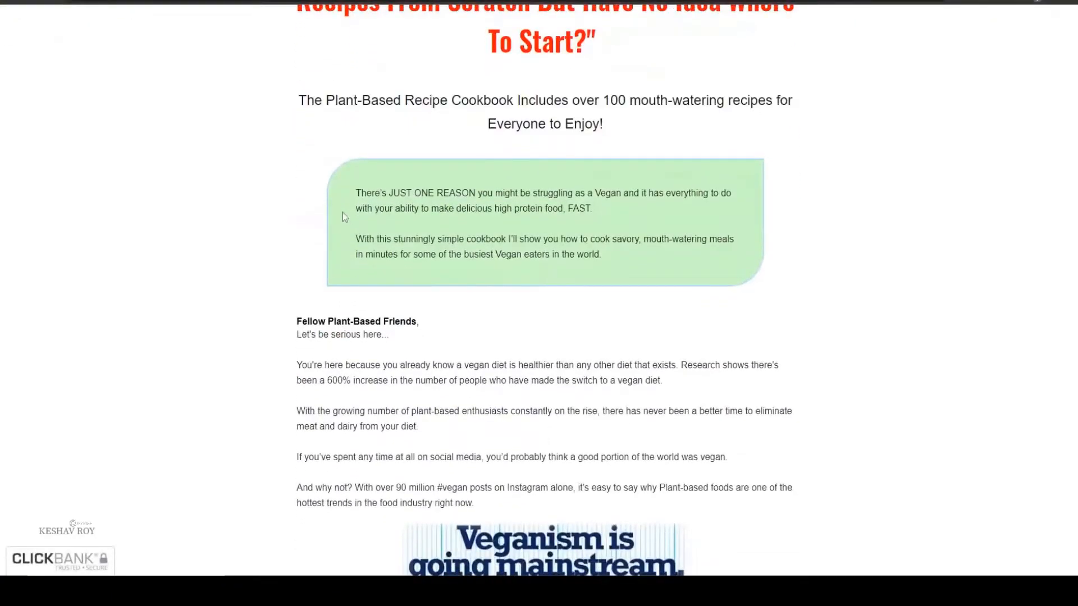
drag(350, 189, 601, 211)
key(ctrl+c)
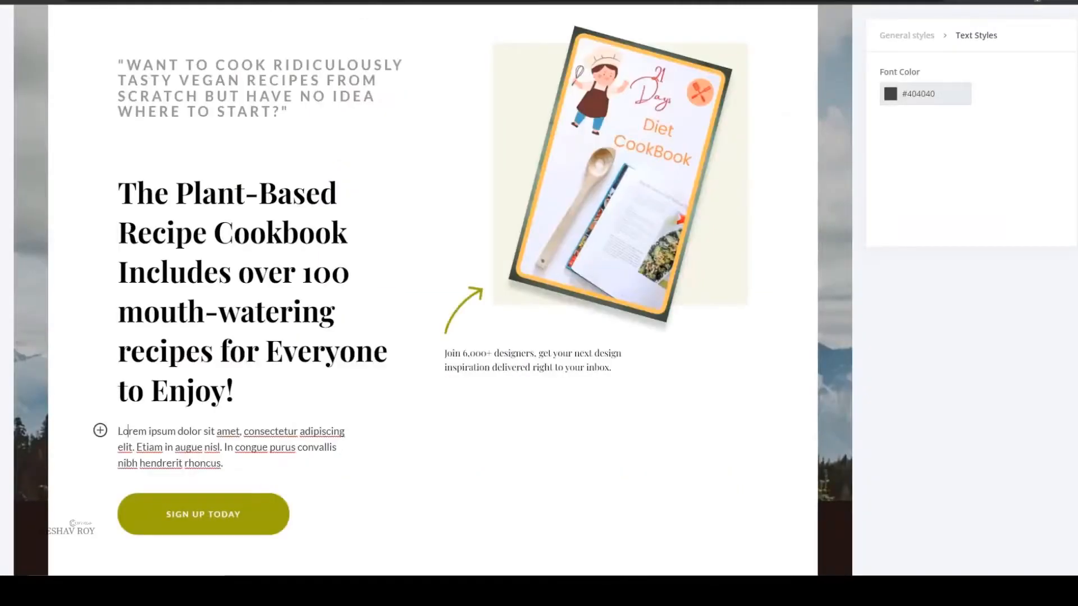
drag(223, 463, 117, 431)
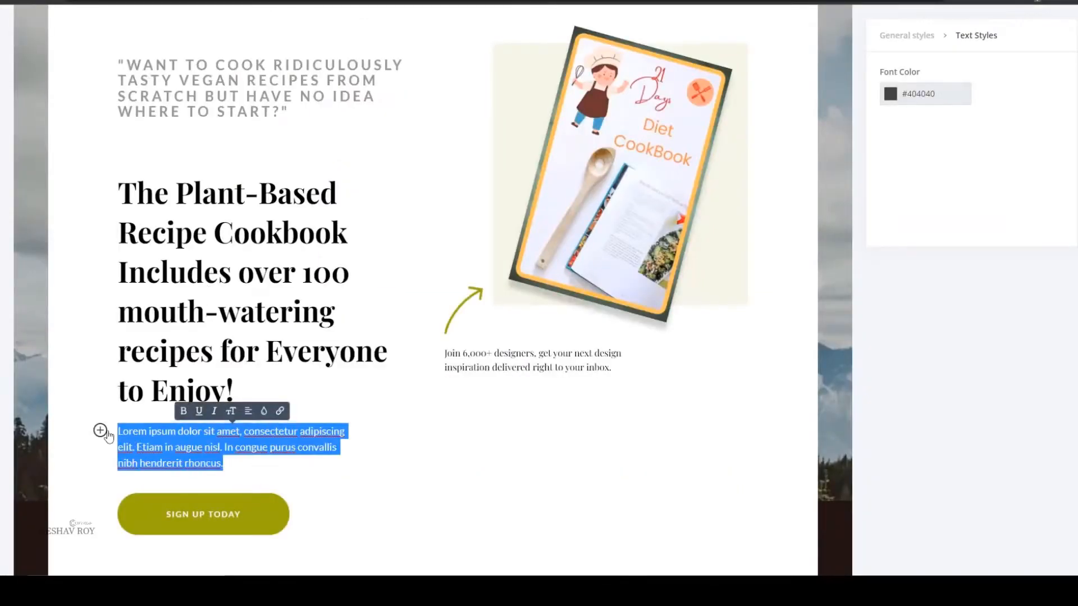
key(ctrl+v)
- Replace the bold content header with the sales page's sentence beginning "With this stunningly simple cookbook I'll show you how to cook savory, mouth-watering meals"
scroll(402, 469, down, 3)
scroll(282, 245, down, 4)
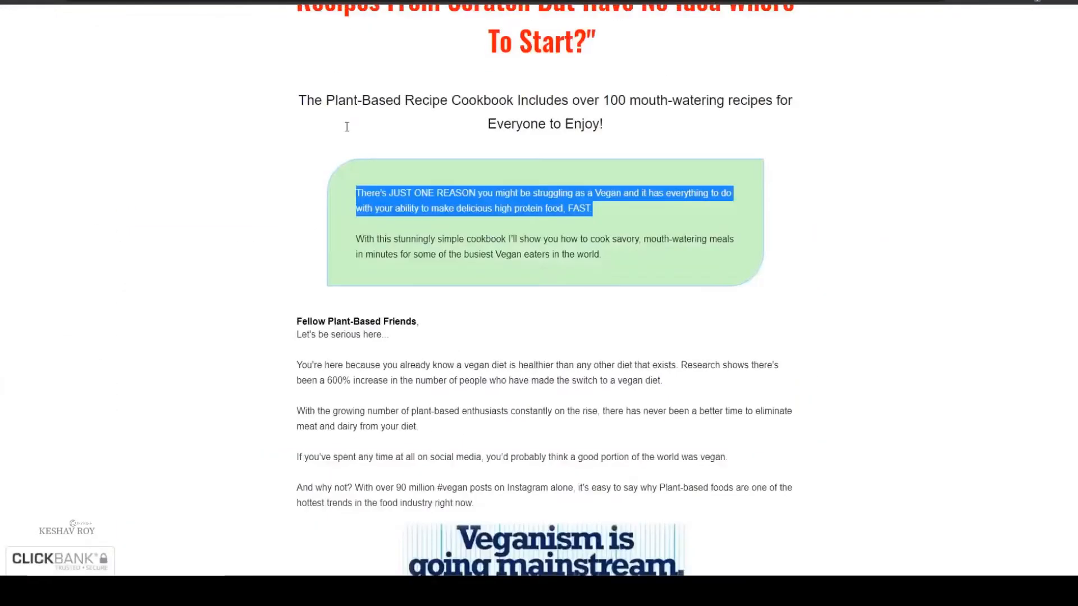
scroll(301, 125, down, 2)
click(301, 124)
drag(301, 125, 433, 181)
scroll(432, 181, up, 2)
drag(356, 134, 383, 173)
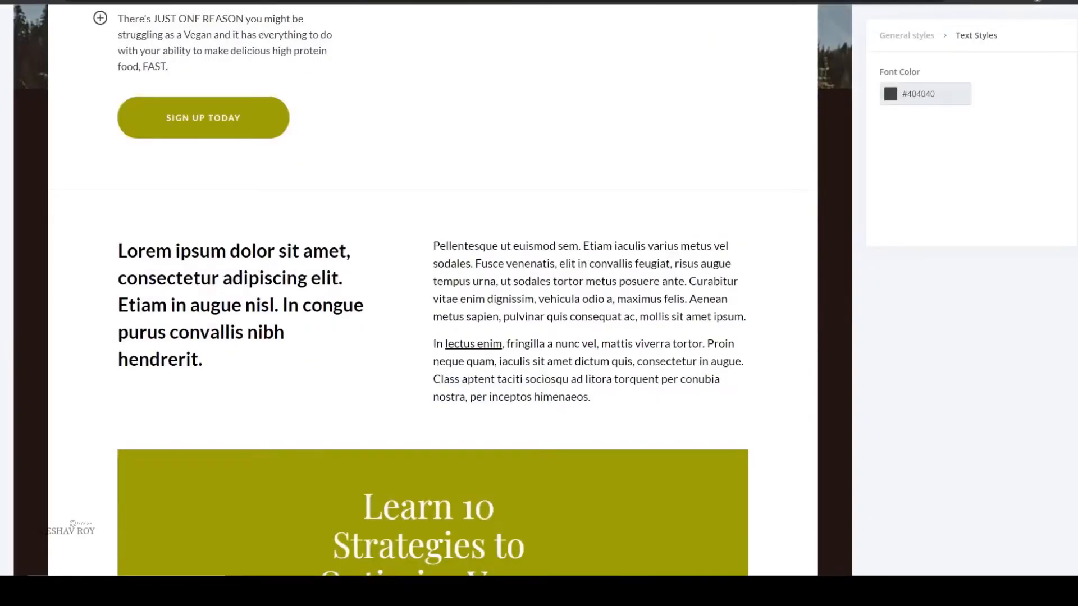
triple_click(194, 321)
text(With this stunningly simple cookbook I’ll show you how to cook savory, mouth-watering meals in minutes for some of the busiest Vegan eaters in the world.)
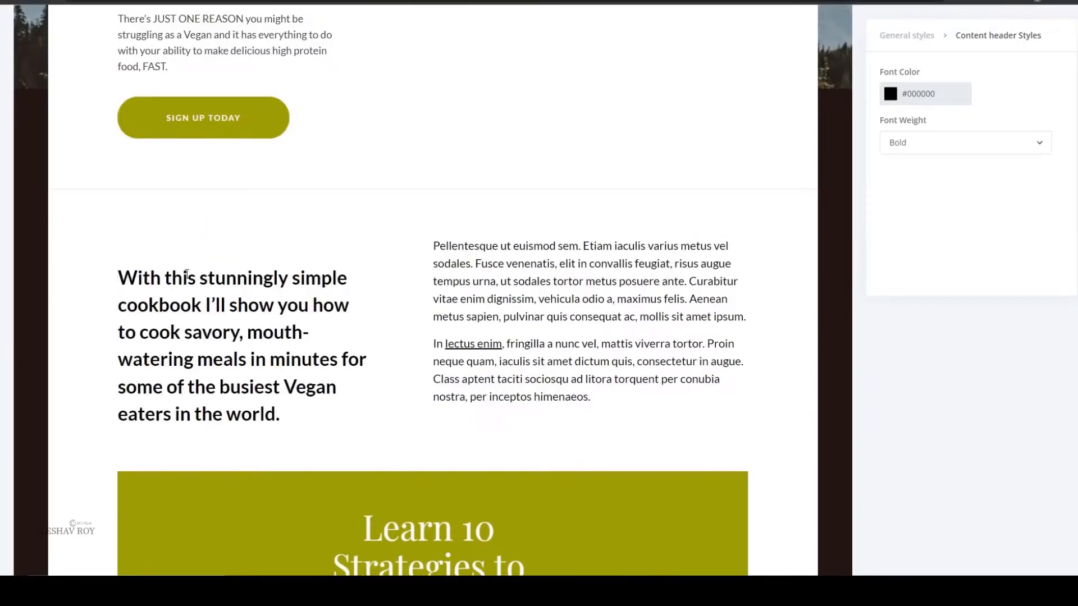
- Replace the placeholder text beside the content header with the sales page's paragraphs from "Fellow Plant-Based Friends" through "food industry right now."
click(561, 281)
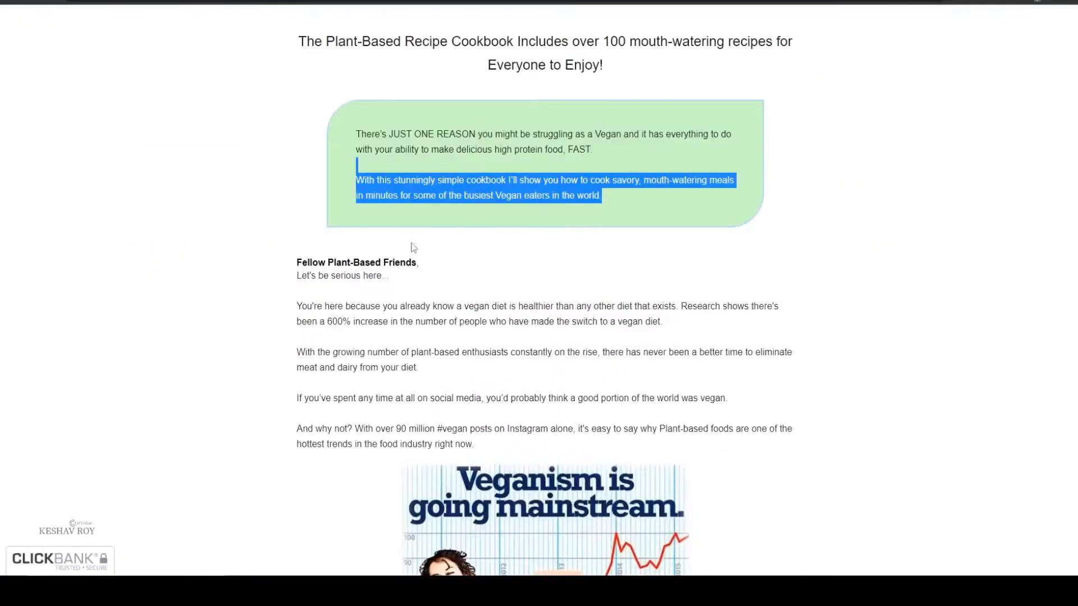
scroll(238, 216, down, 2)
drag(296, 145, 602, 316)
key(ctrl+c)
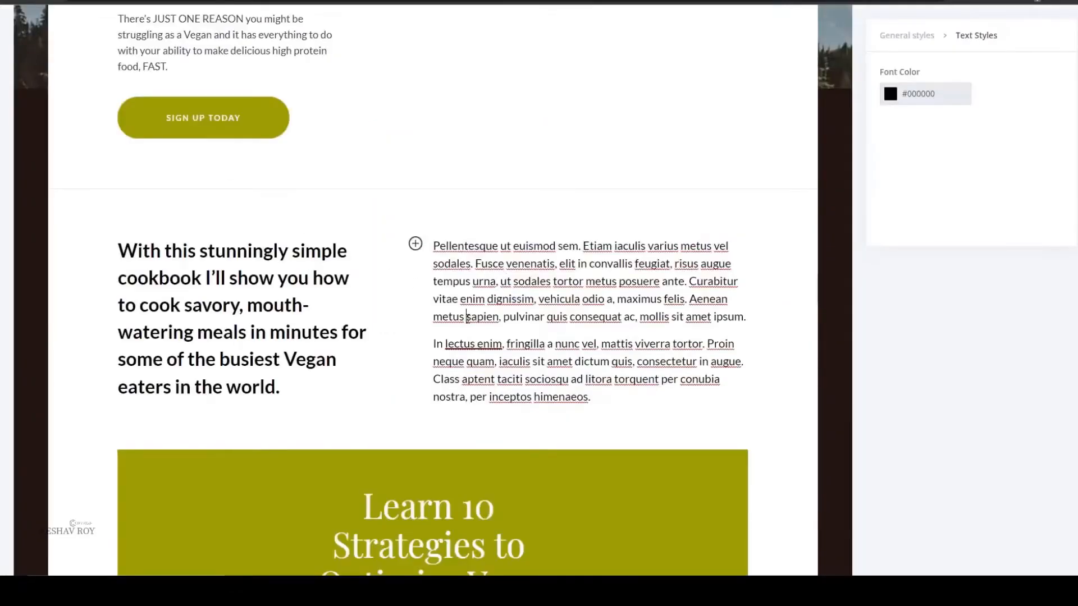
key(ctrl+a)
key(ctrl+v)
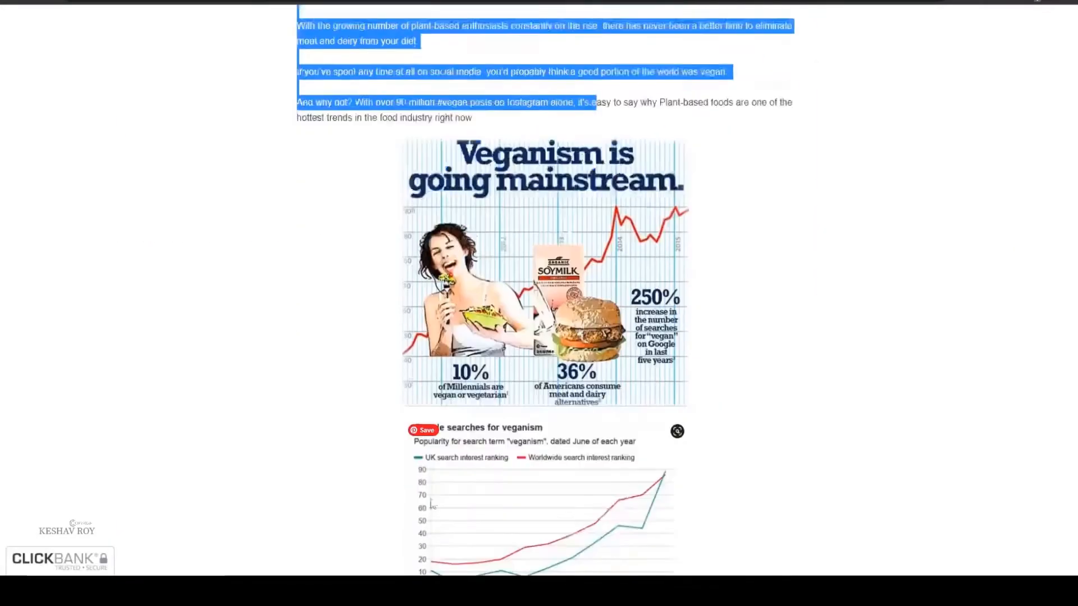
- Replace the signup form's header with "The Amazing Benefits Of A Plant-Based Diet" from the sales page
scroll(303, 554, down, 5)
scroll(304, 555, down, 15)
scroll(522, 393, up, 4)
scroll(613, 379, up, 3)
drag(366, 150, 724, 180)
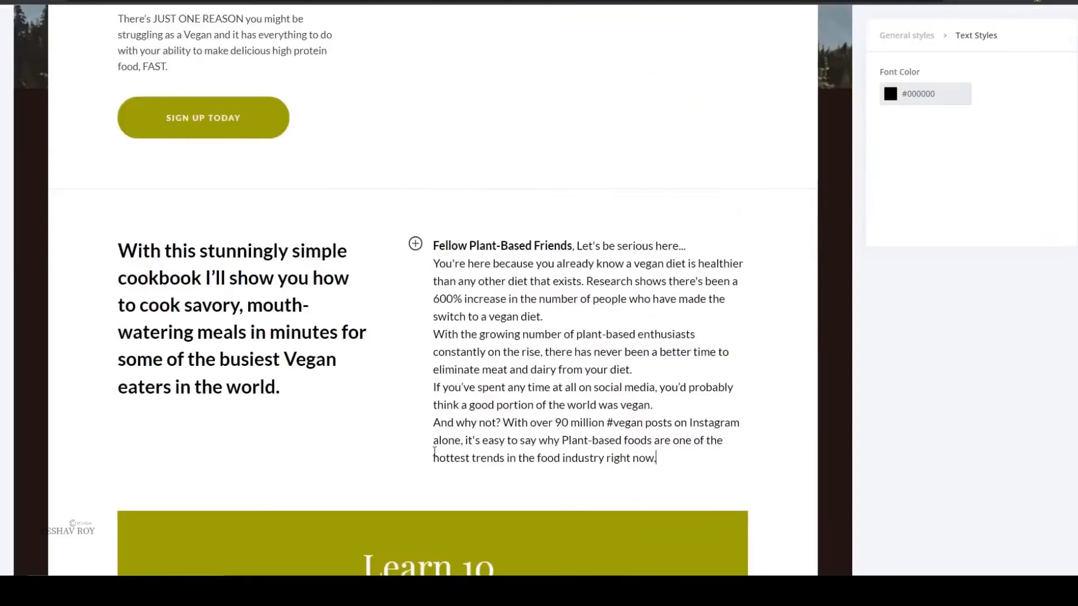
scroll(482, 451, down, 10)
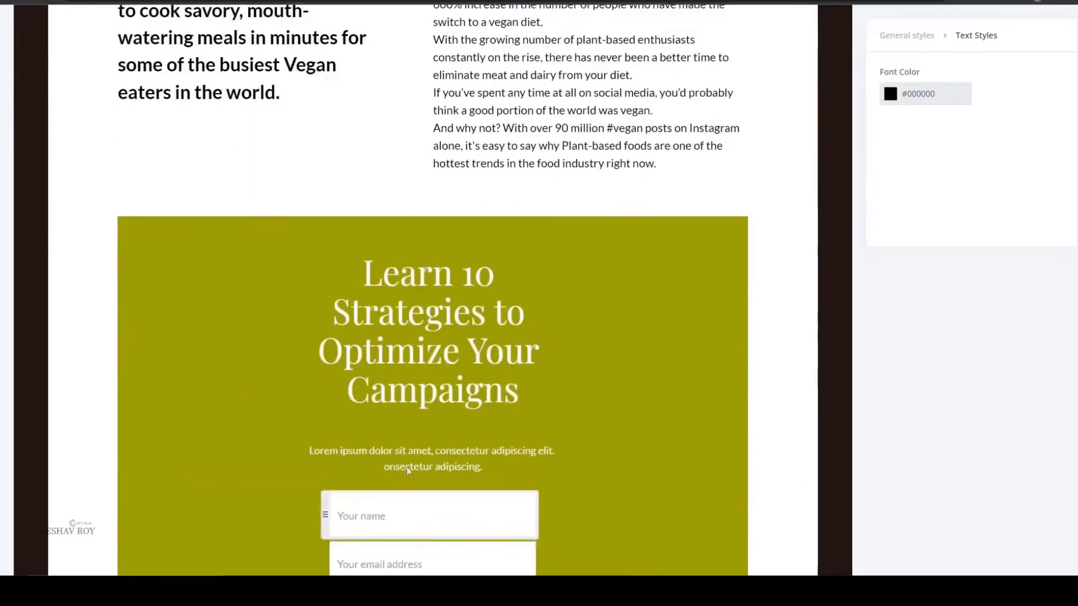
scroll(482, 450, up, 5)
scroll(482, 451, up, 4)
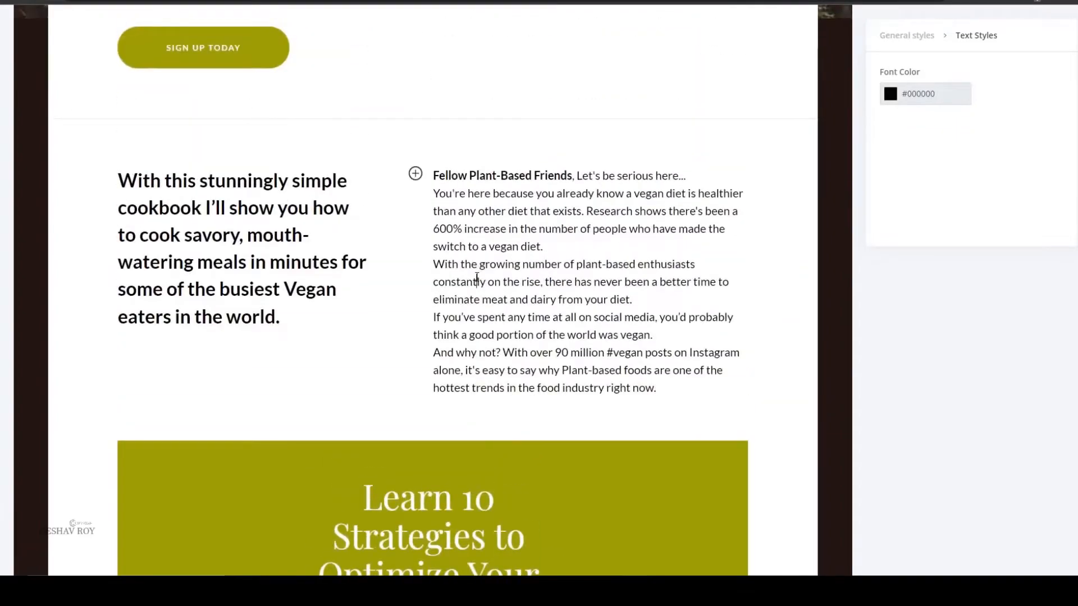
scroll(421, 393, down, 5)
click(399, 279)
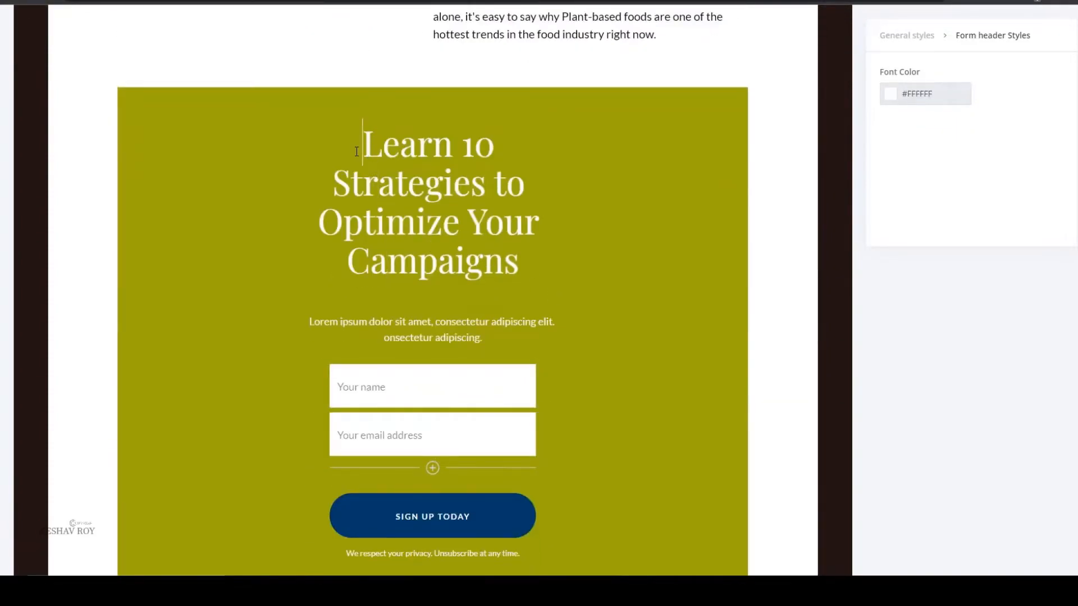
key(ctrl+a)
text(The Amazing Benefits Of A Plant-Based Diet)
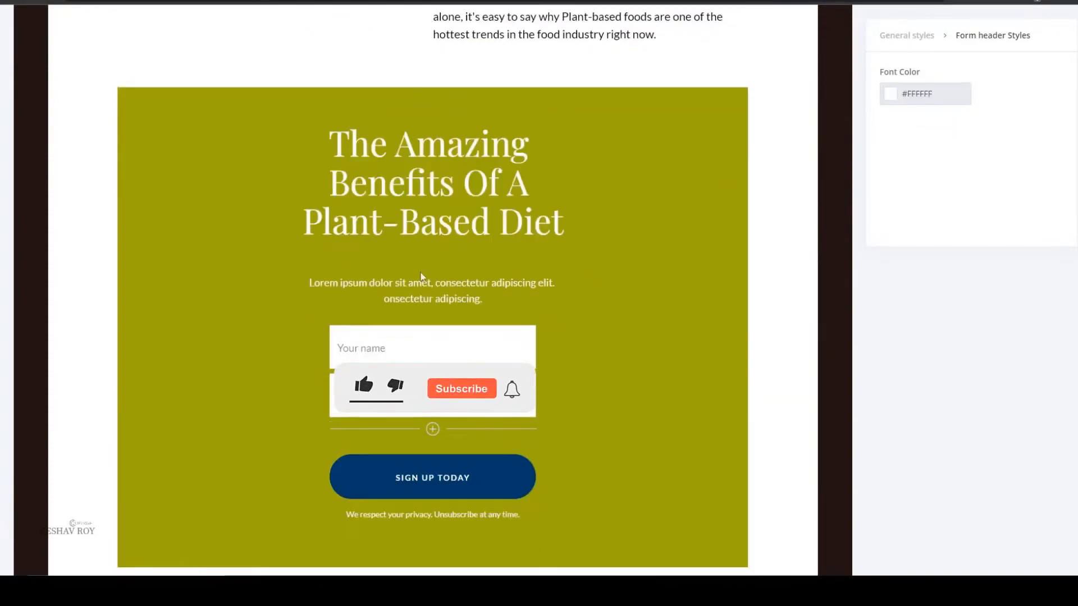
- Look through the cookbook sales page for a short line to place under the signup form's header
triple_click(326, 292)
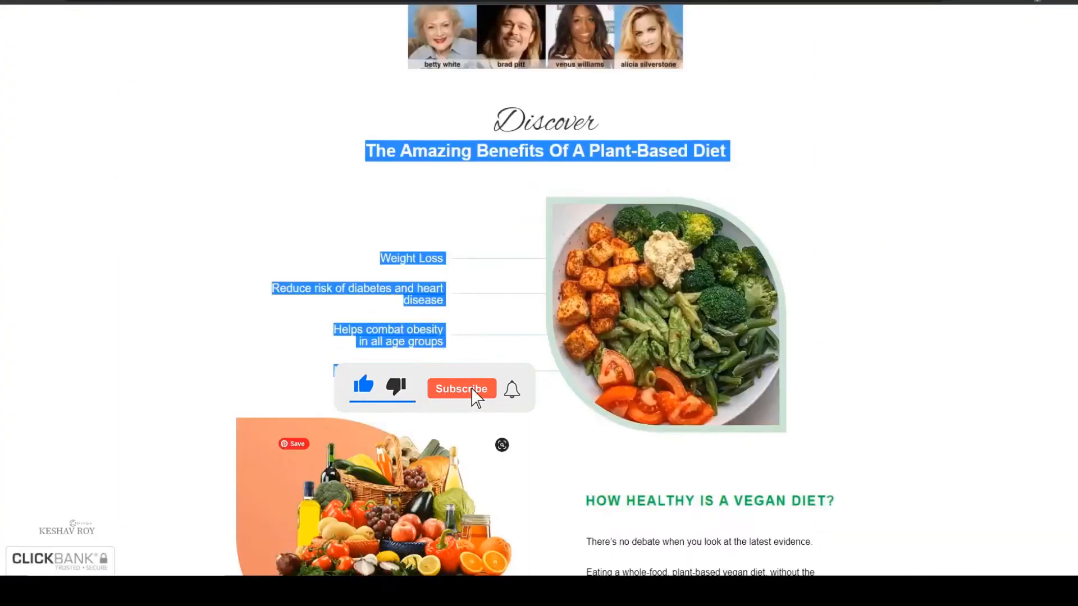
scroll(621, 483, down, 20)
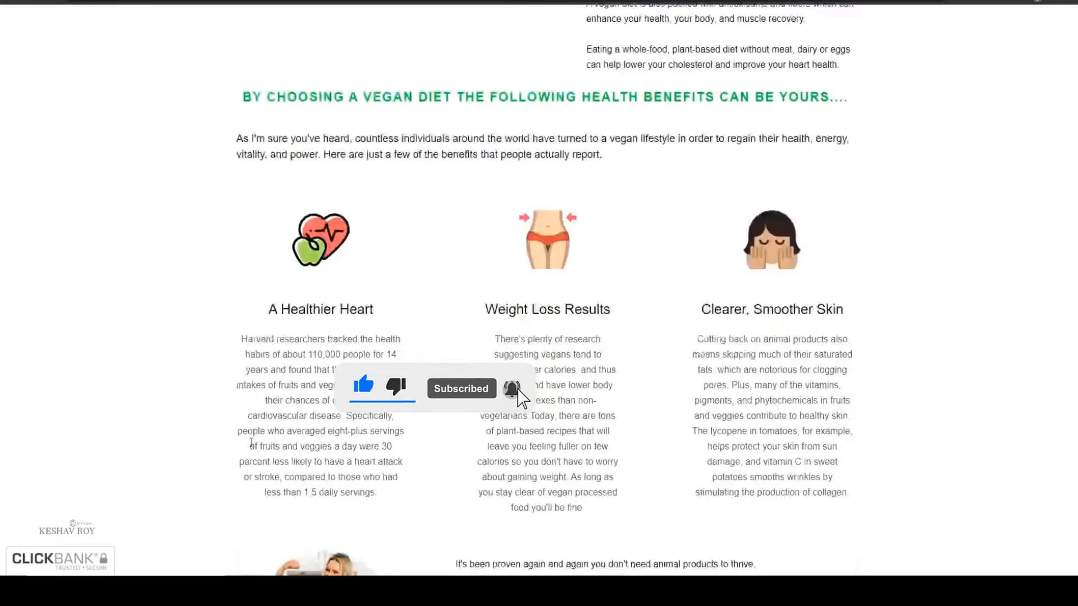
drag(236, 206, 652, 230)
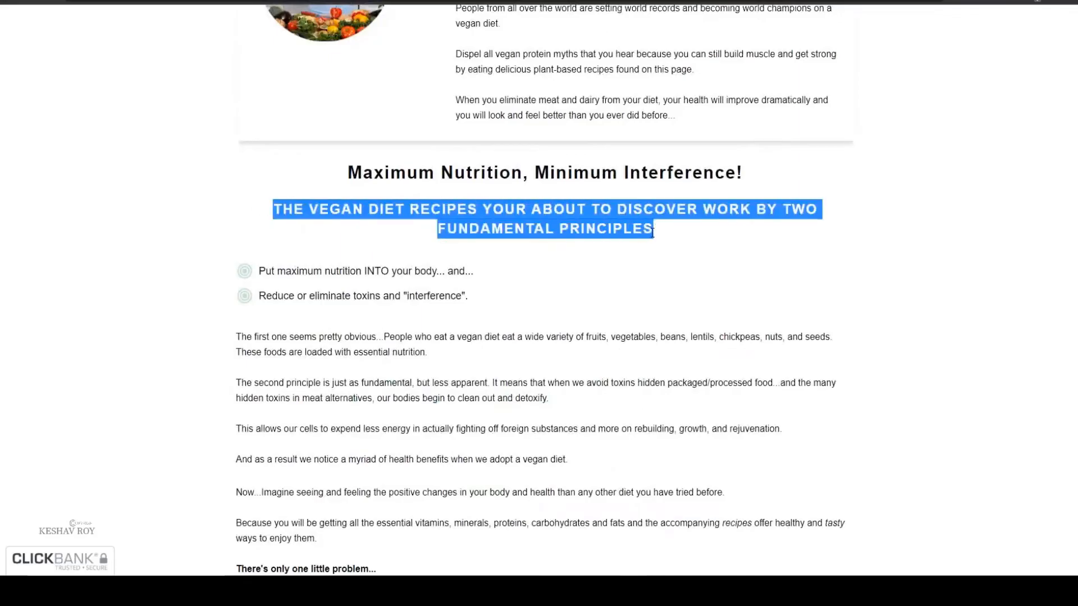
scroll(325, 196, down, 1)
click(268, 170)
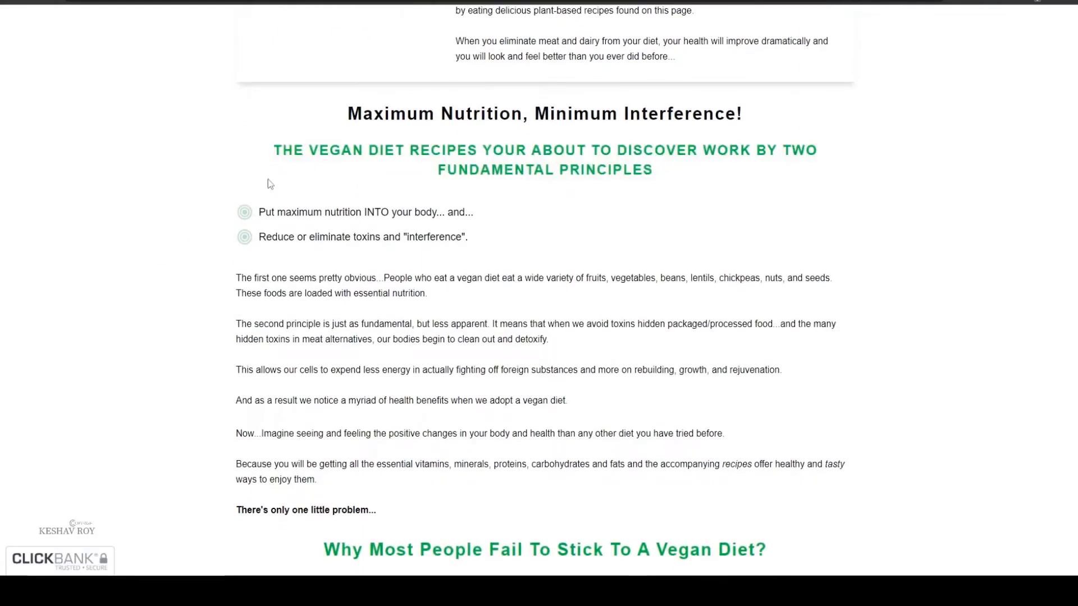
scroll(268, 170, down, 10)
scroll(539, 303, down, 20)
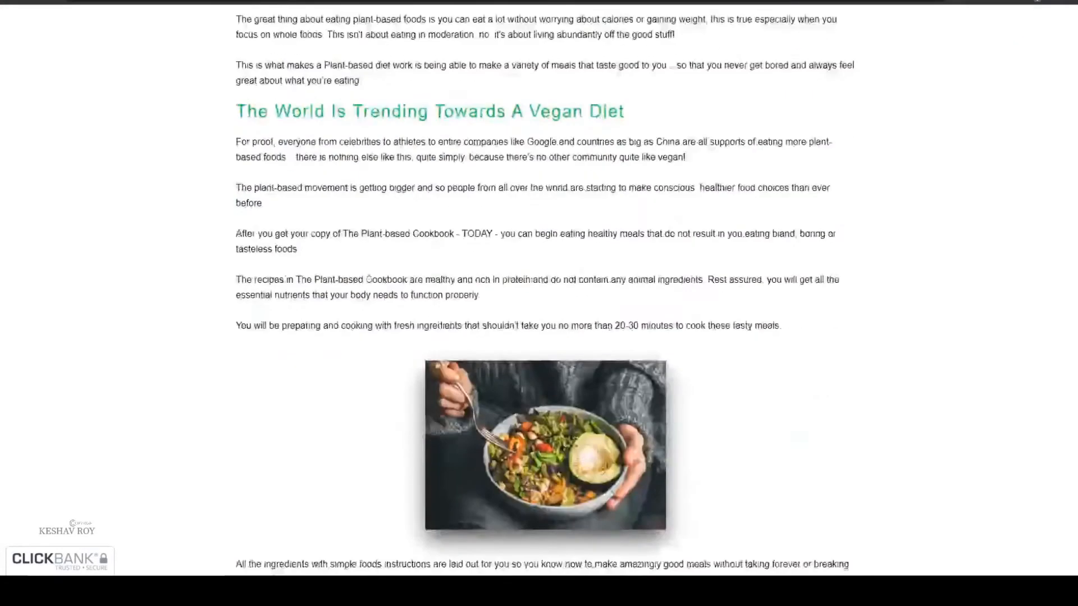
scroll(538, 303, up, 8)
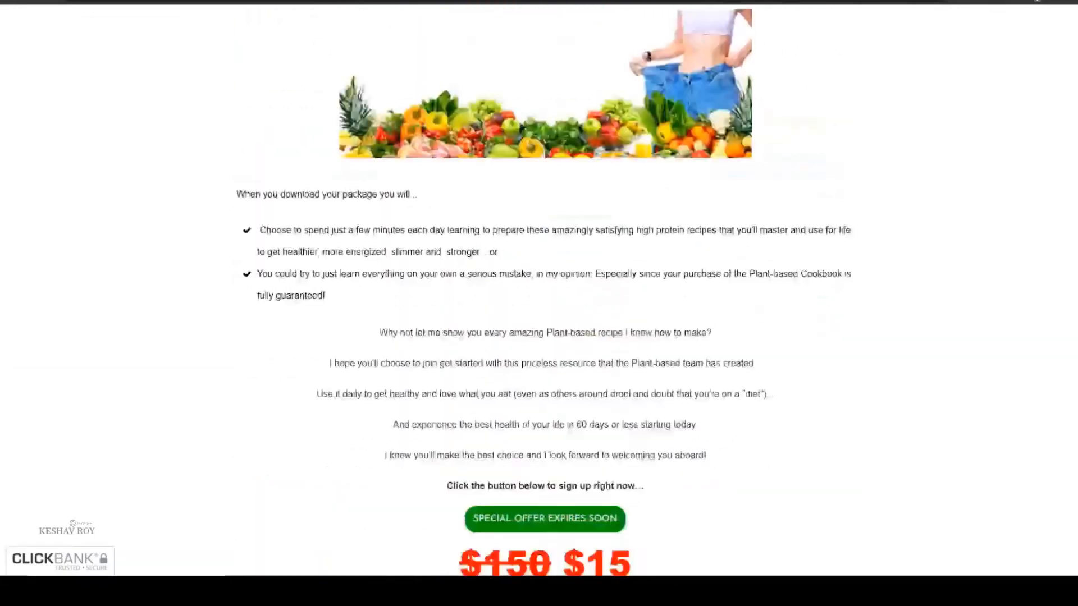
scroll(539, 303, down, 3)
scroll(539, 303, up, 10)
scroll(538, 303, down, 2)
scroll(539, 303, up, 10)
scroll(539, 303, up, 15)
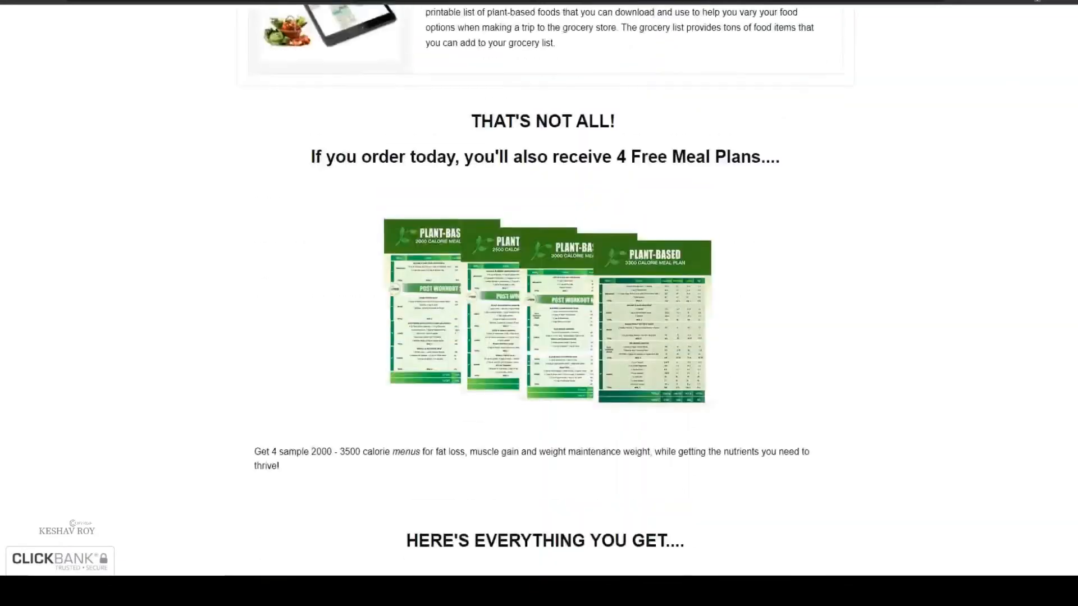
scroll(539, 303, down, 3)
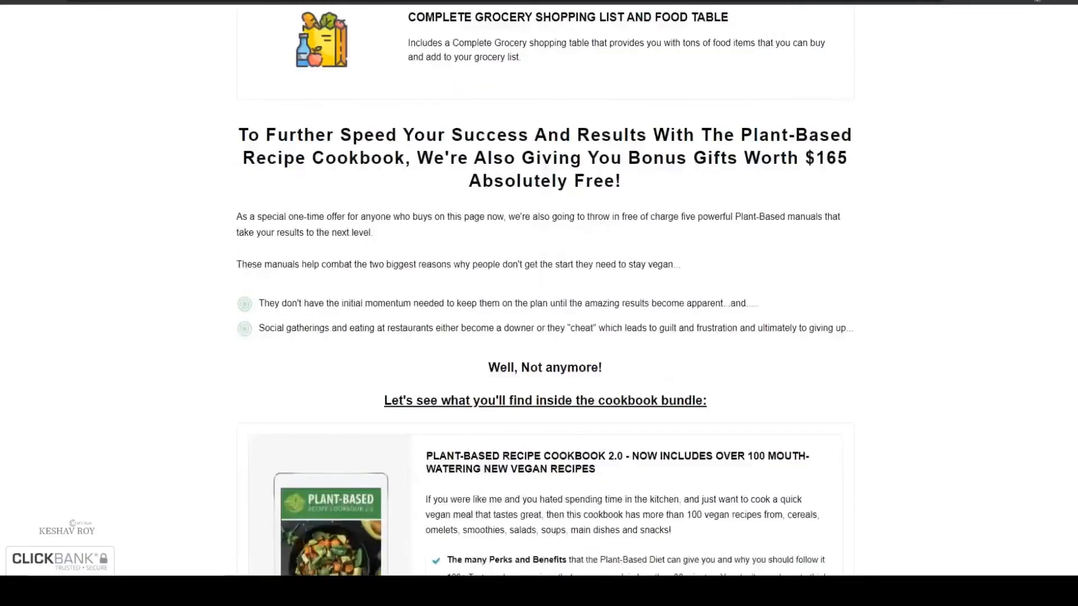
scroll(385, 433, up, 1)
drag(382, 459, 740, 444)
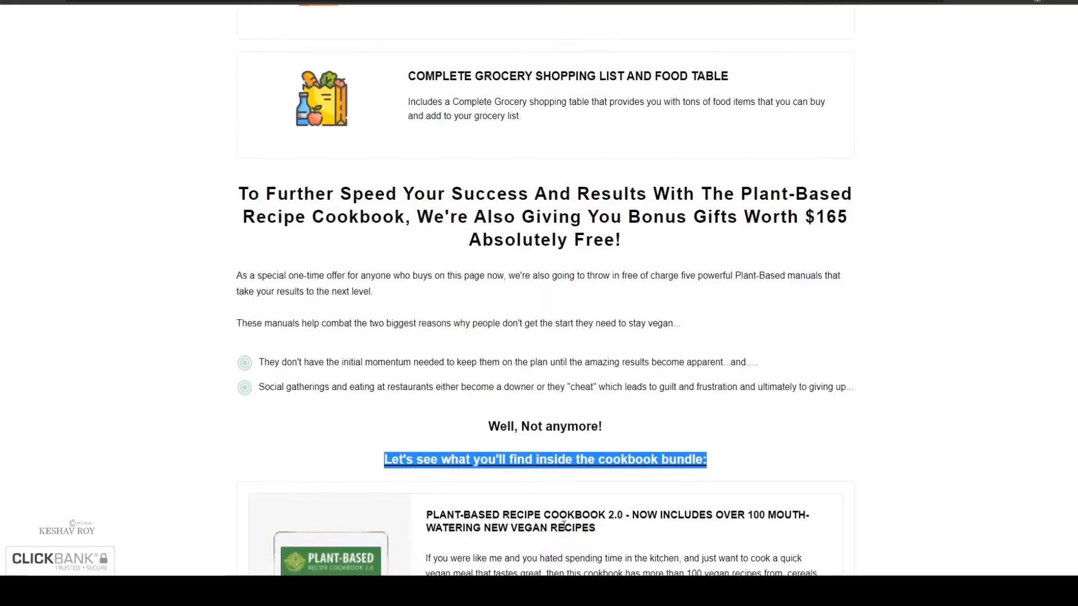
scroll(740, 444, down, 4)
scroll(740, 443, up, 9)
scroll(479, 446, down, 5)
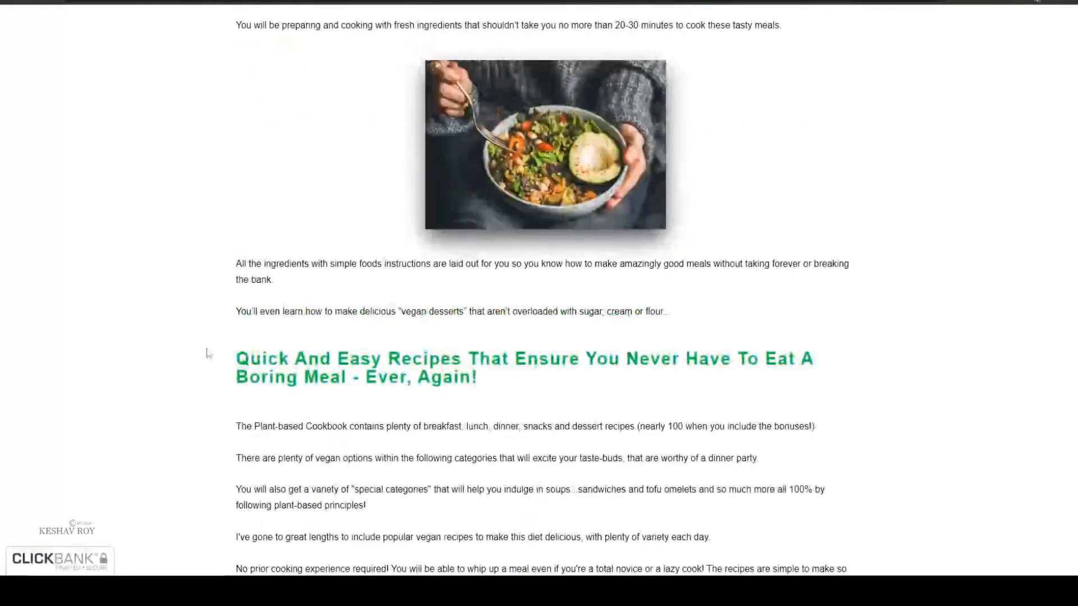
- Replace the placeholder text under the signup form's header with the sales page's "Quick And Easy Recipes That Ensure You Never Have To Eat A Boring Meal - Ever, Again!"
drag(227, 354, 526, 381)
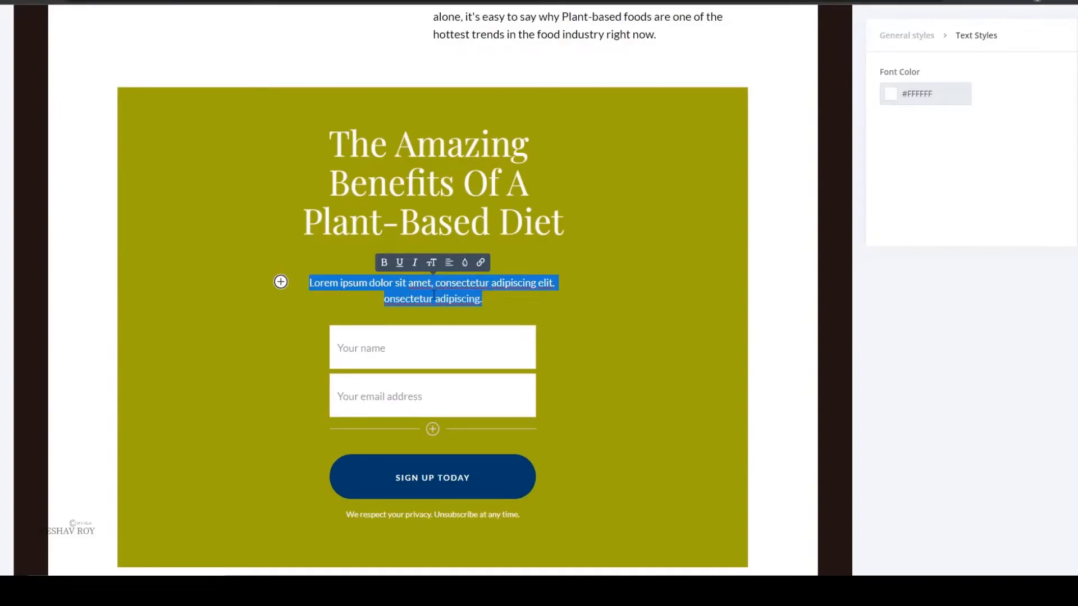
text(Quick And Easy Recipes That Ensure You Never Have To Eat A Boring Meal - Ever, Again!)
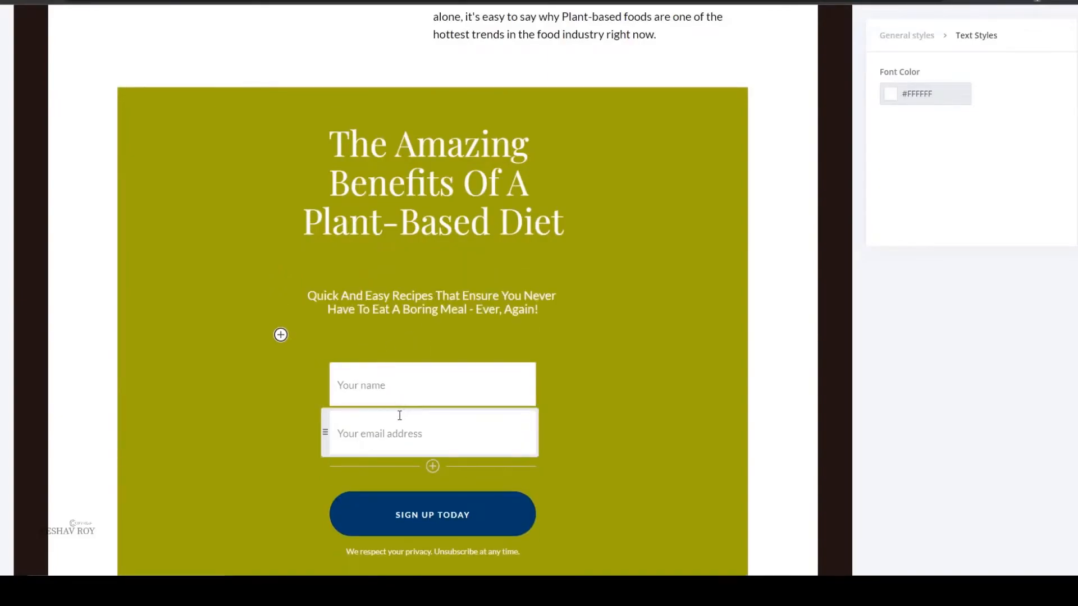
scroll(399, 415, down, 3)
scroll(411, 260, up, 2)
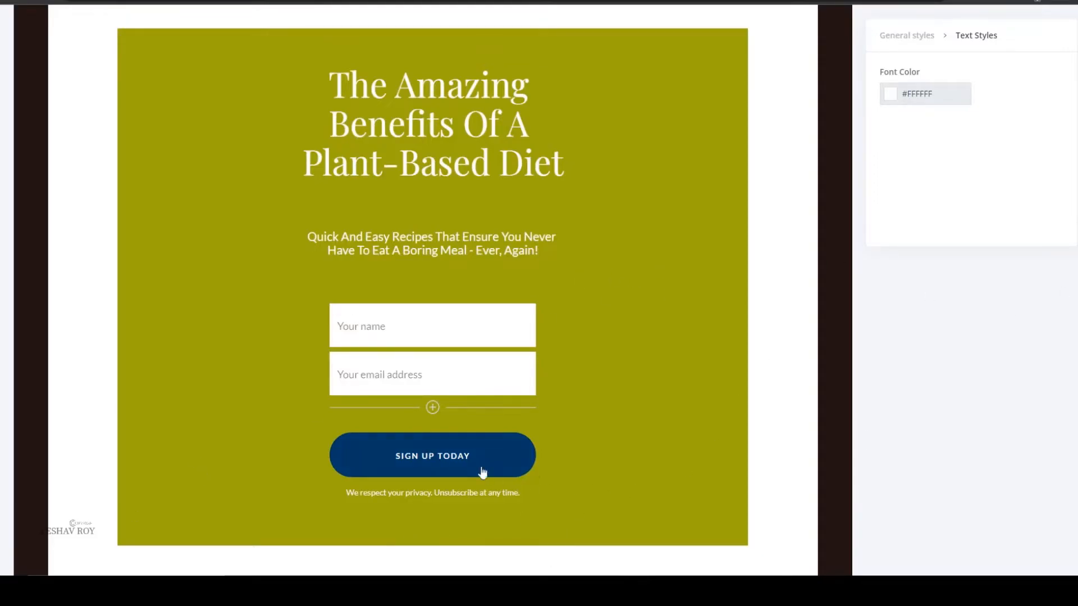
- Change the page's box background color to light green #6EC86E in the general styles
scroll(911, 126, up, 4)
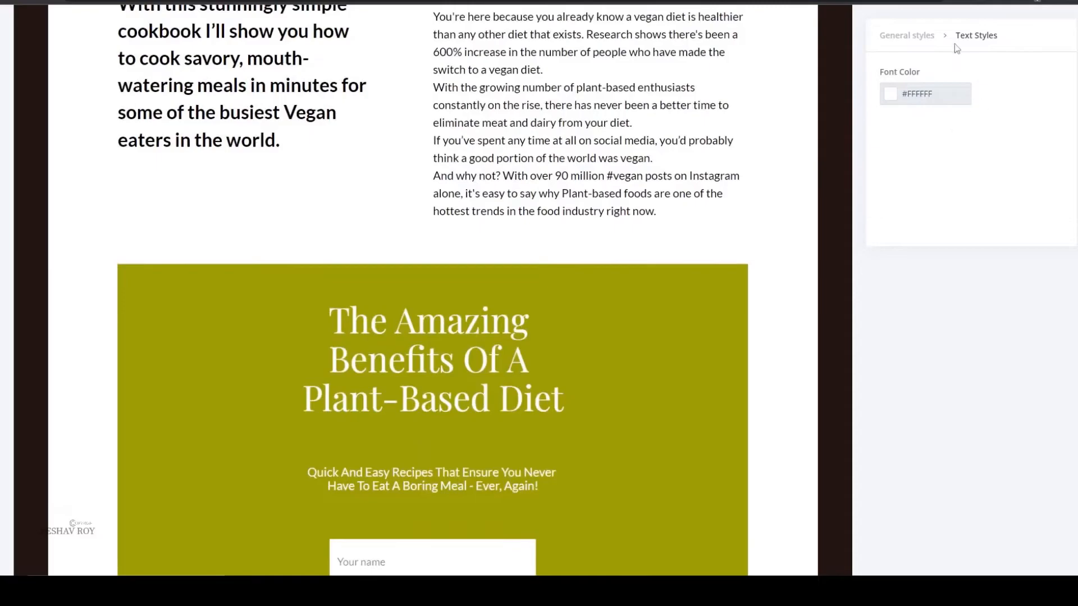
click(916, 35)
scroll(800, 298, down, 7)
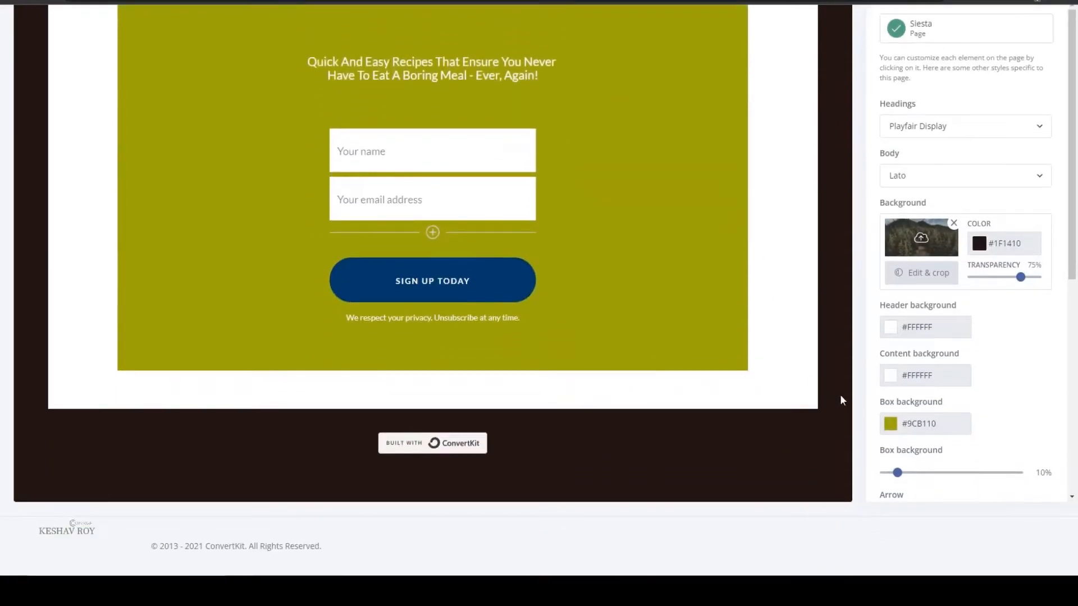
click(891, 425)
scroll(1033, 466, down, 2)
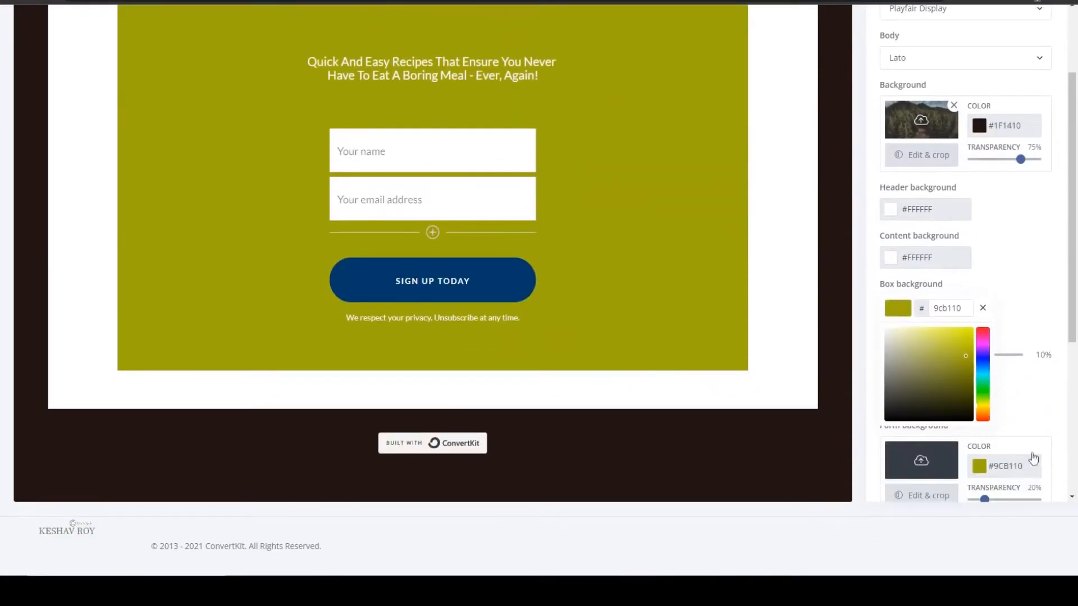
click(983, 389)
scroll(742, 327, up, 7)
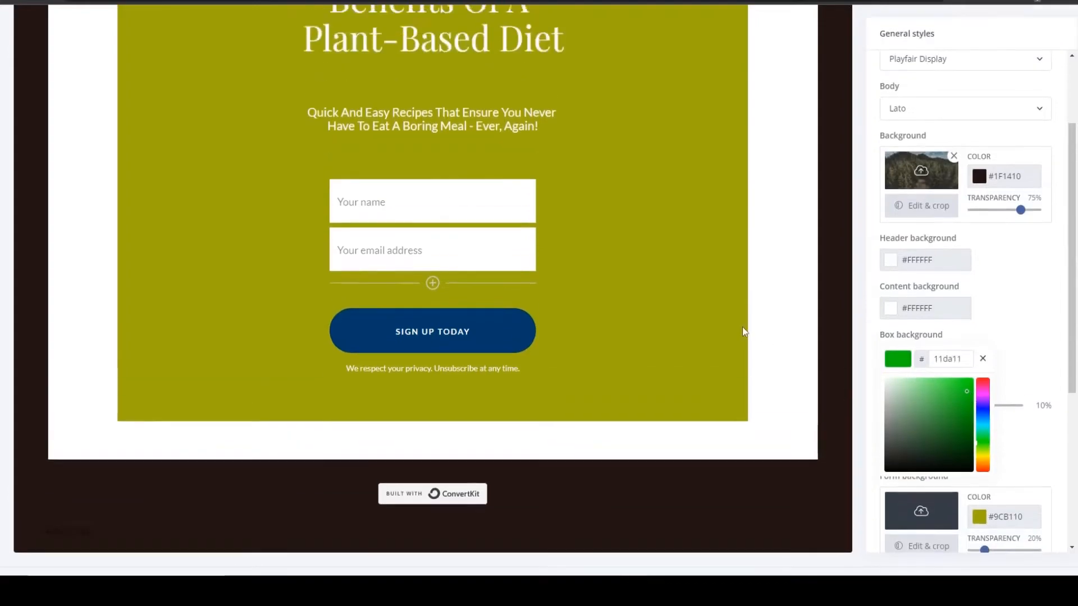
scroll(647, 362, up, 9)
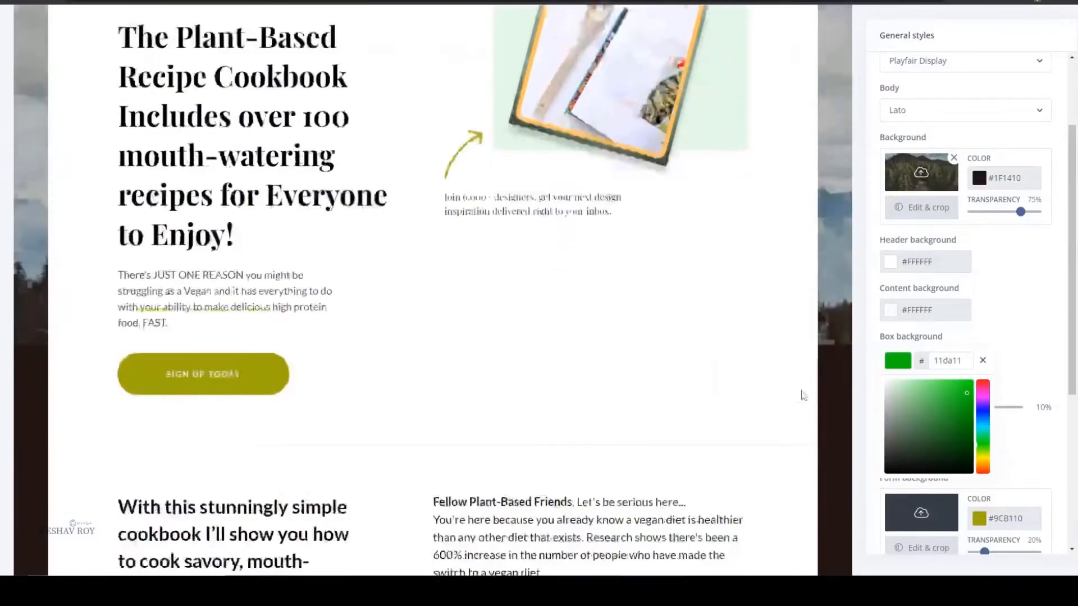
scroll(802, 396, down, 10)
drag(958, 170, 924, 163)
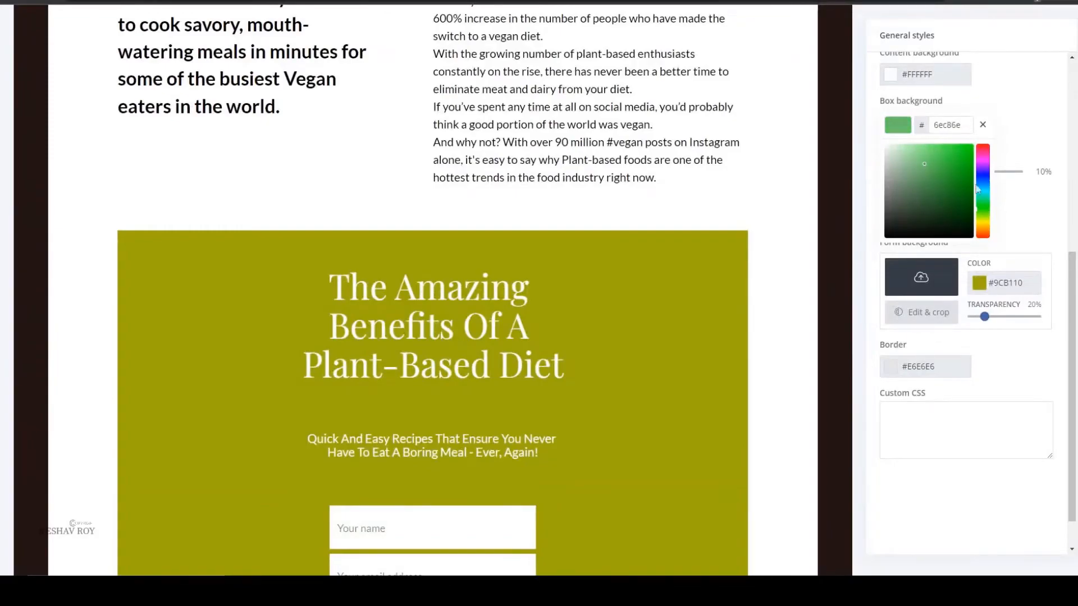
click(990, 425)
- Try several green shades for the signup form's background and set it to #0BB133
click(979, 284)
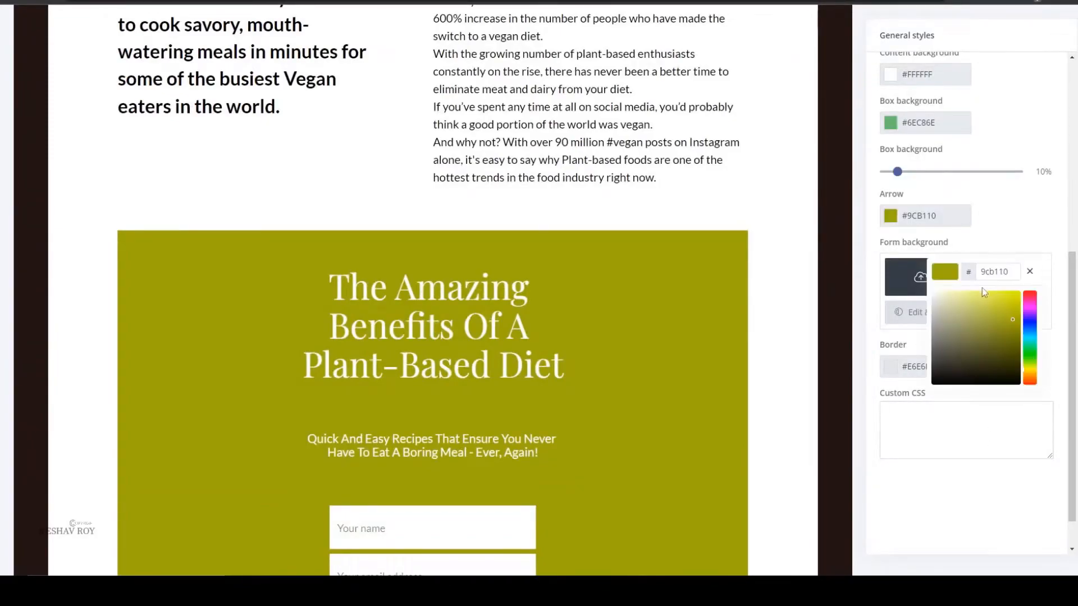
mouse_move(990, 349)
mouse_down()
mouse_move(1064, 337)
mouse_move(1025, 359)
mouse_up()
scroll(1041, 321, down, 1)
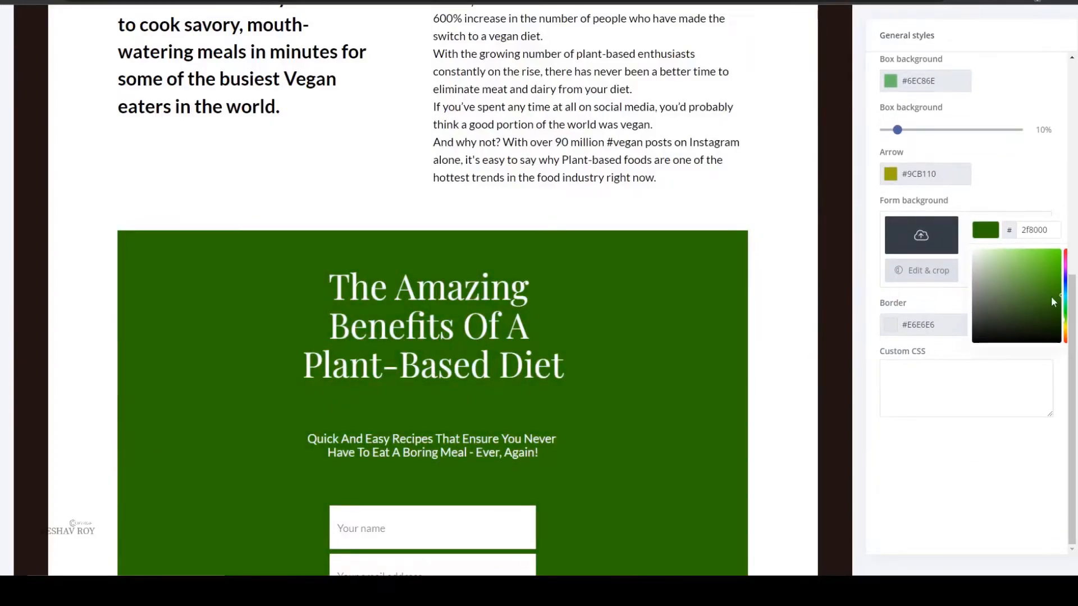
drag(1051, 298, 1029, 279)
click(1001, 273)
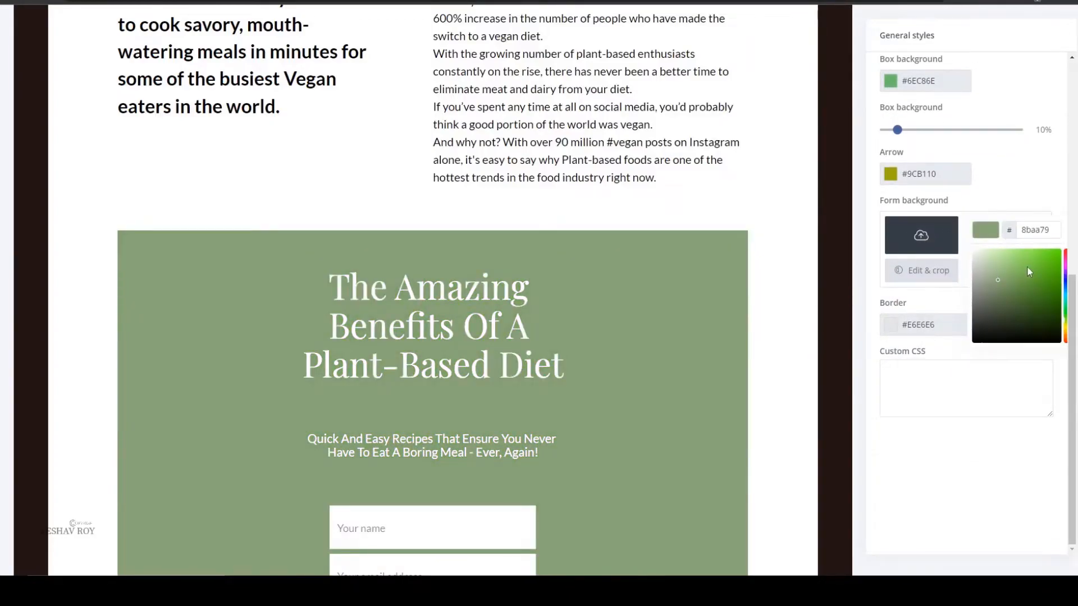
click(1026, 266)
click(988, 270)
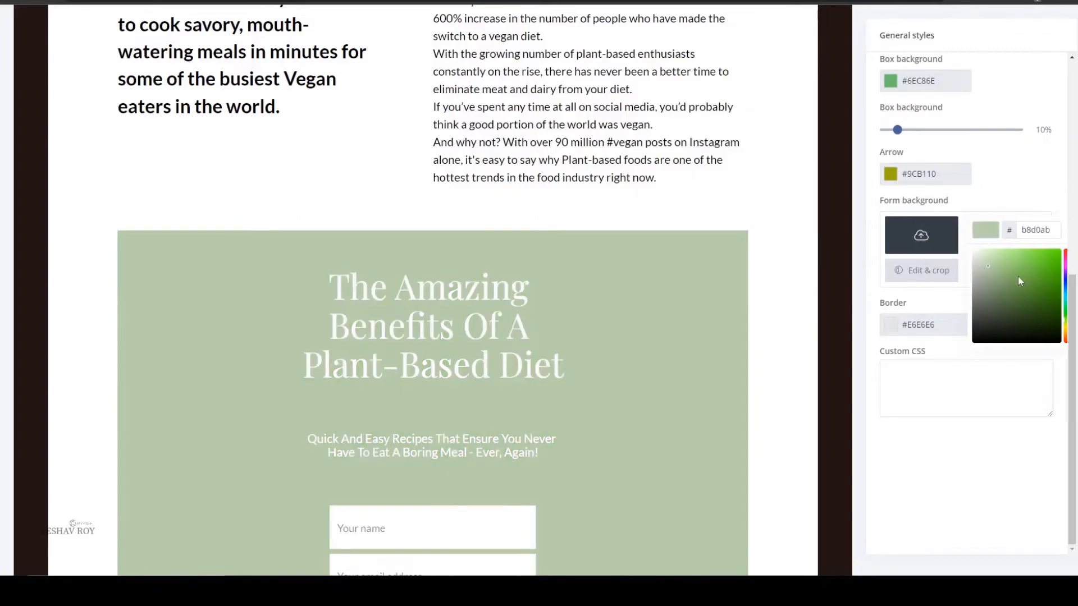
drag(1016, 276, 1032, 280)
click(1029, 311)
click(1050, 308)
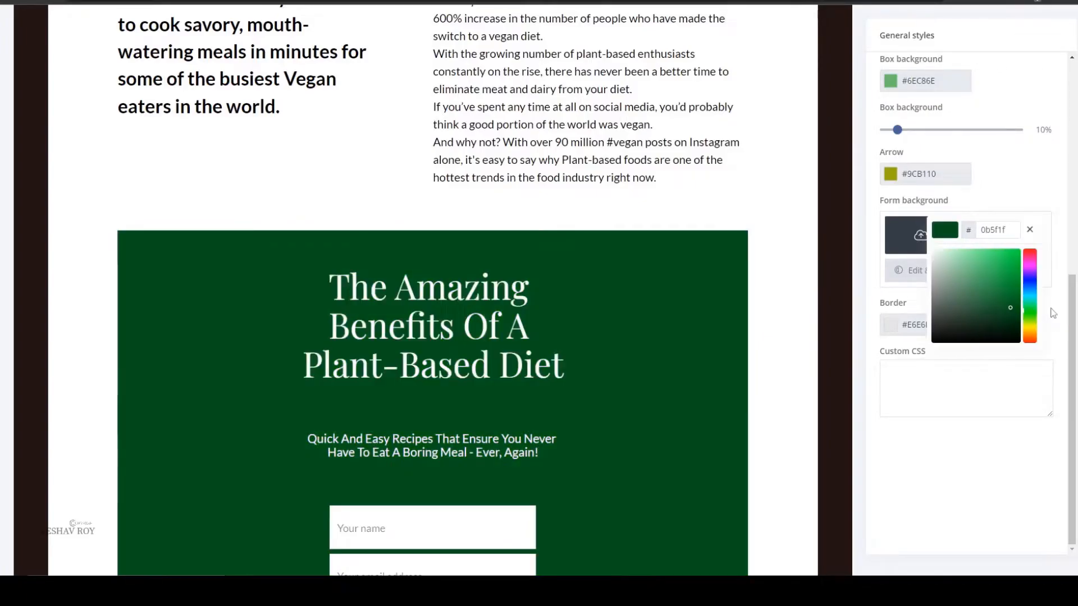
scroll(522, 460, down, 2)
scroll(519, 462, down, 4)
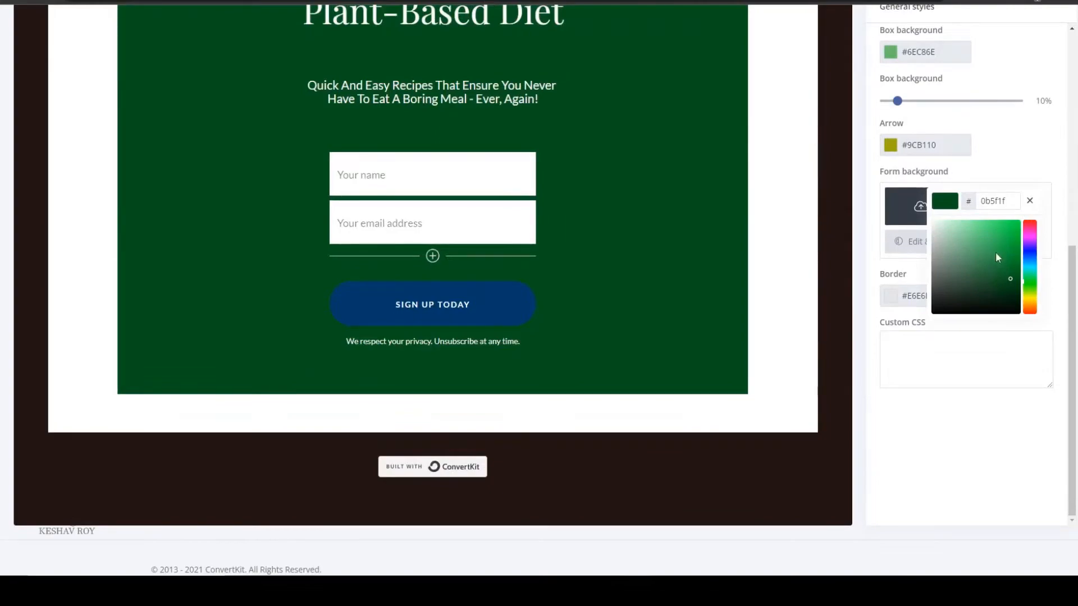
click(1017, 254)
scroll(673, 412, up, 3)
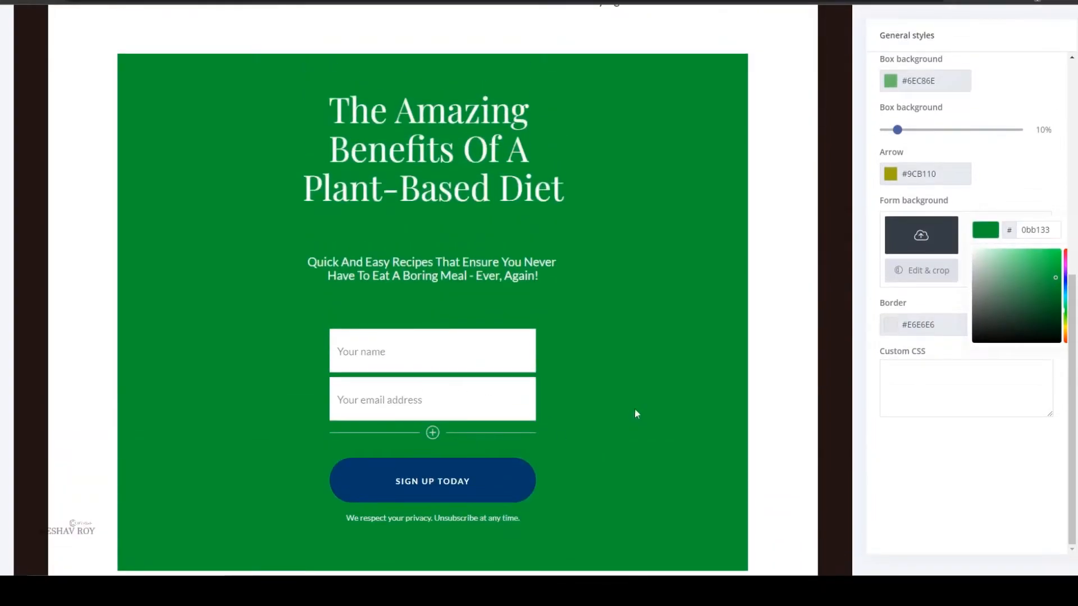
- Change the signup form's button label to "DOWNLOAD YOUR EBOOK NOW"
scroll(410, 441, down, 1)
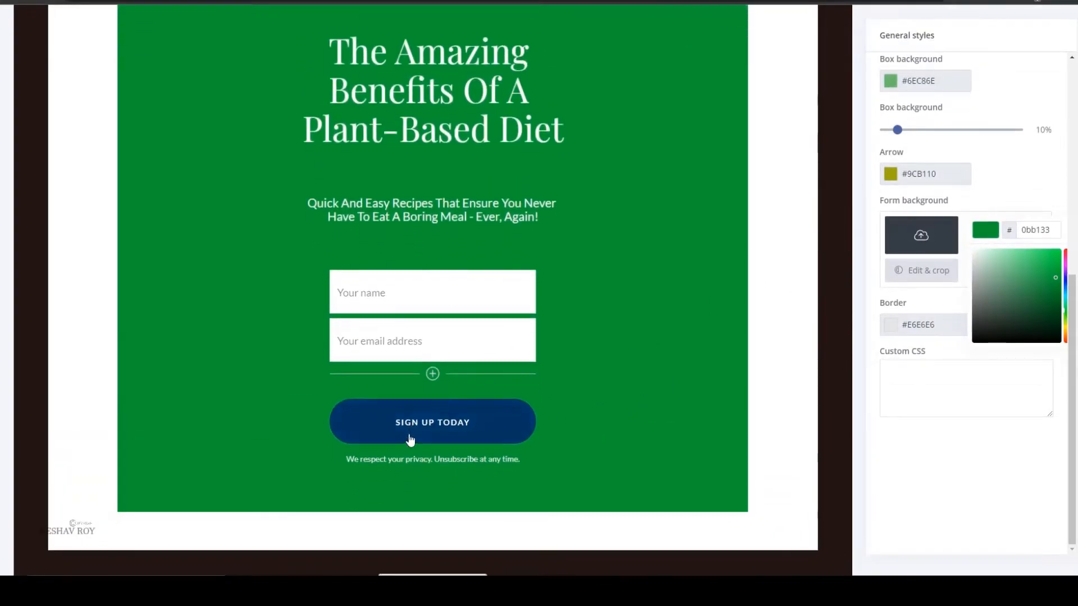
click(440, 432)
drag(467, 425, 392, 424)
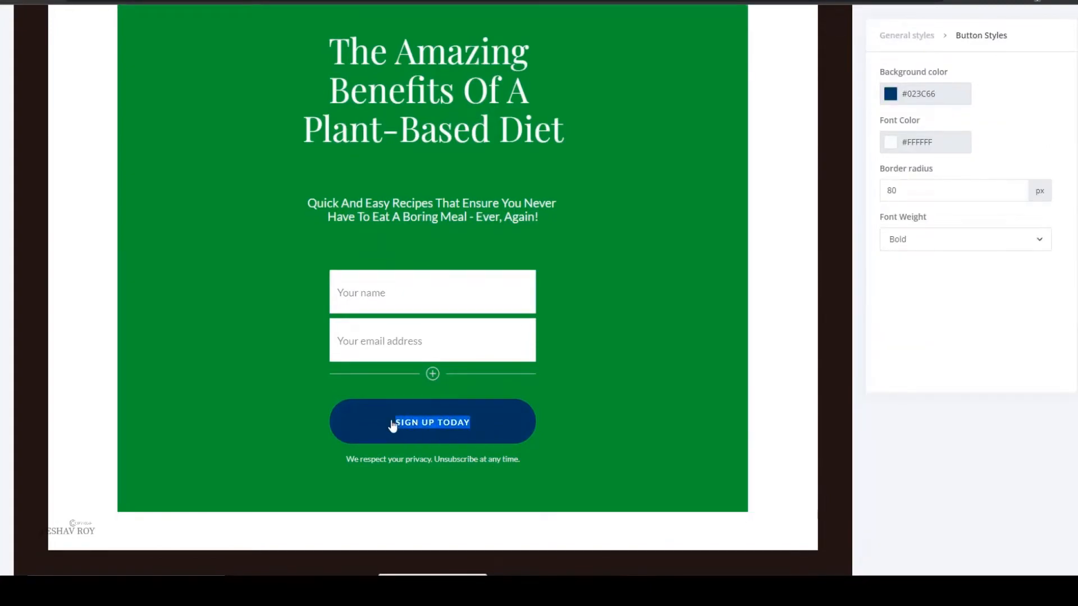
text(DOWN)
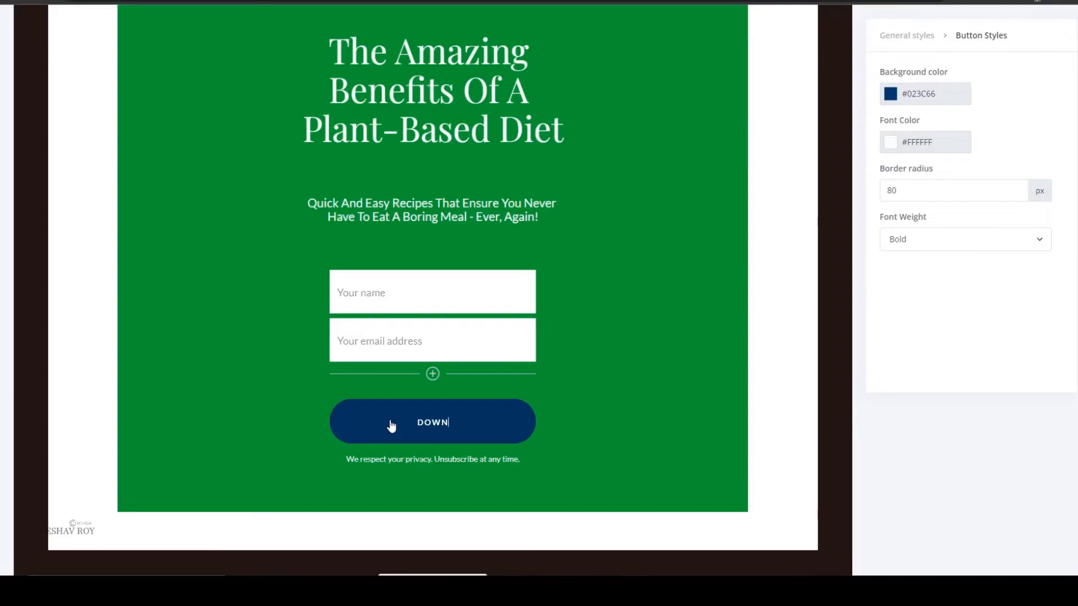
text(LOAD YOUR EBOOK NOW)
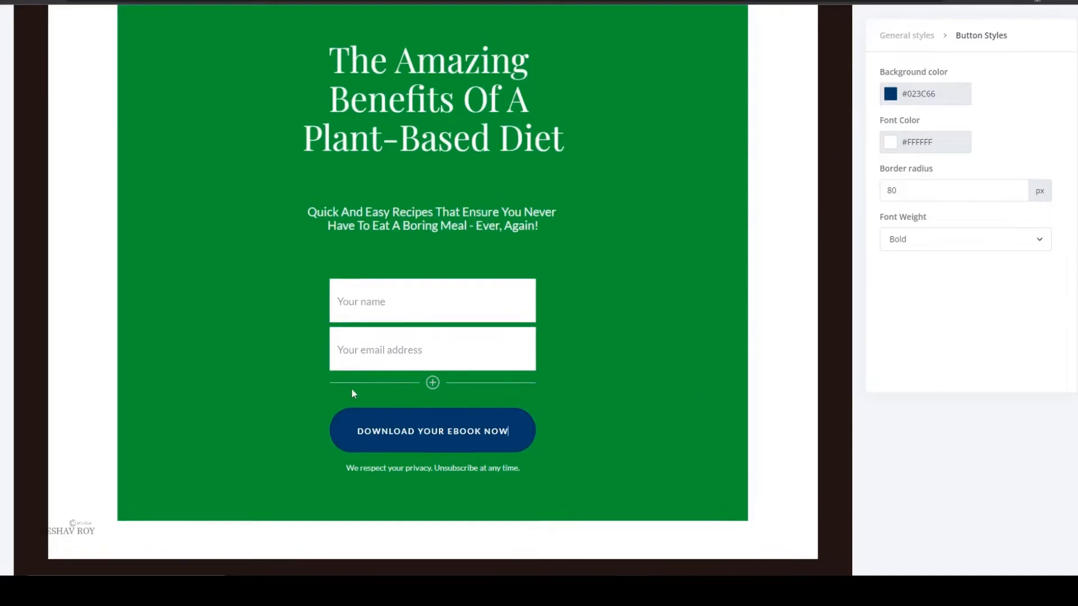
- Set the background color of the Sign Up Today button below the main headline's paragraph to green #10B150
scroll(363, 385, up, 15)
scroll(357, 338, down, 5)
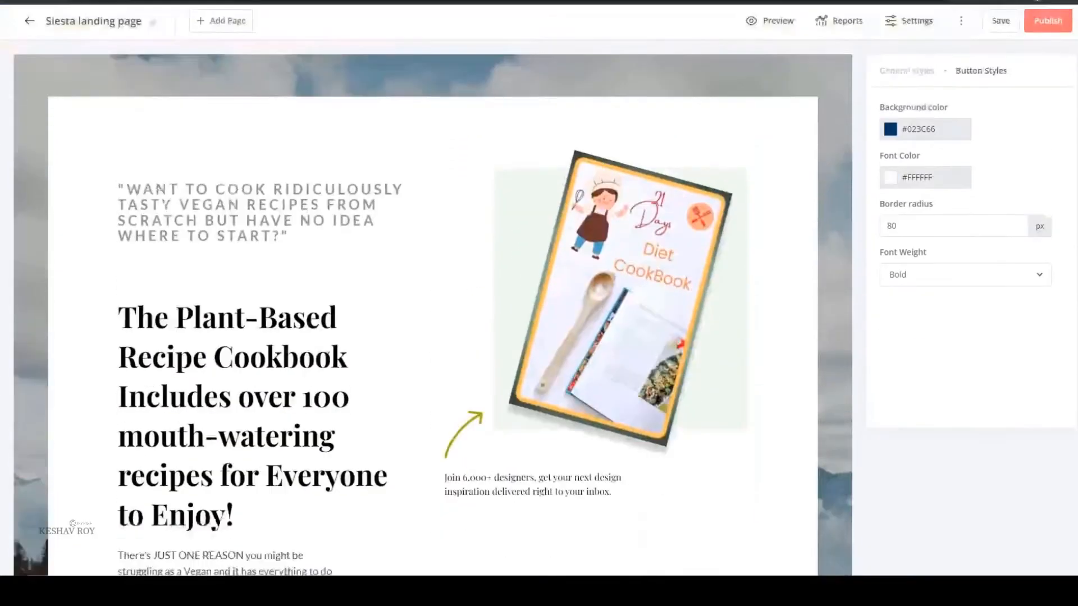
click(268, 442)
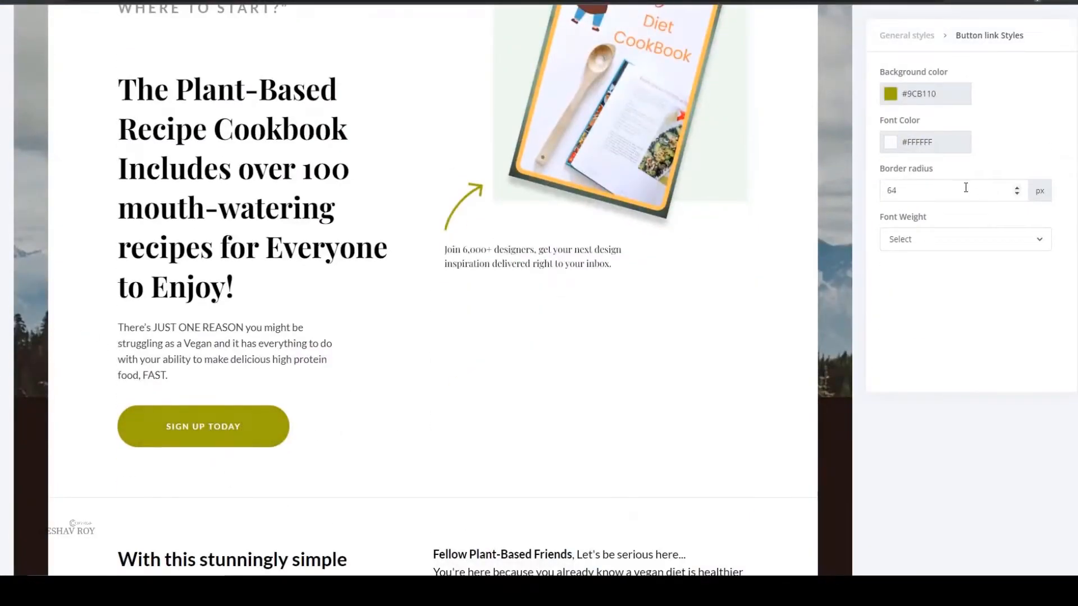
click(891, 95)
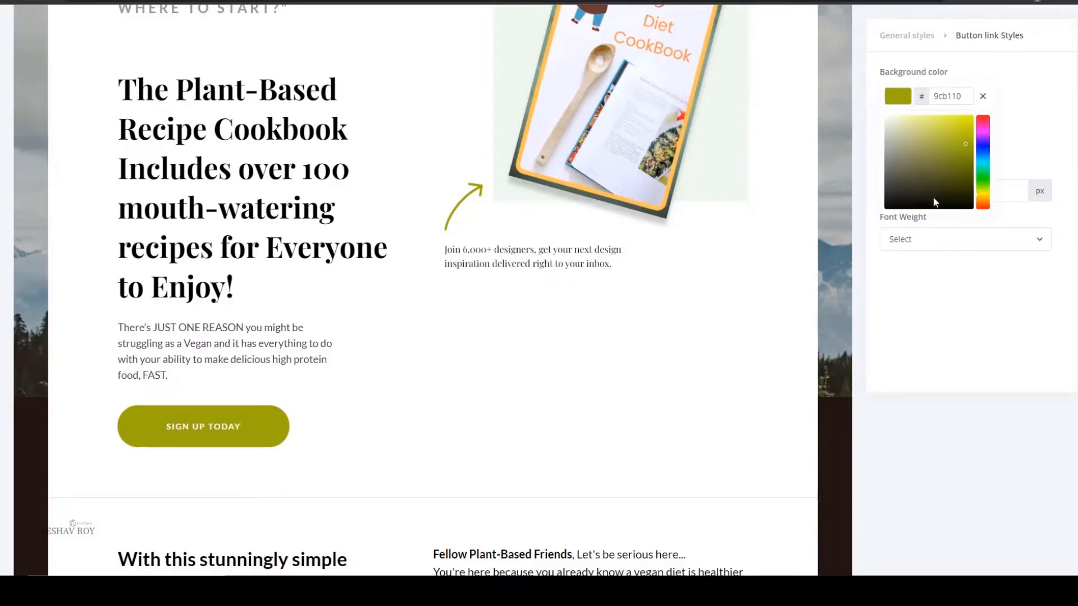
click(984, 171)
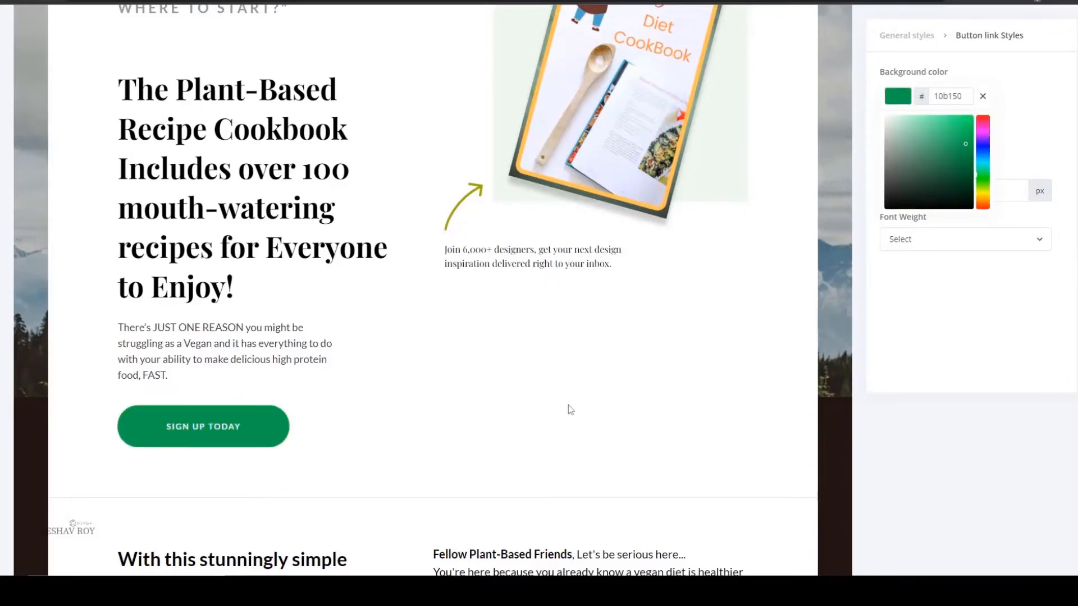
click(571, 410)
scroll(617, 365, up, 5)
scroll(726, 274, down, 20)
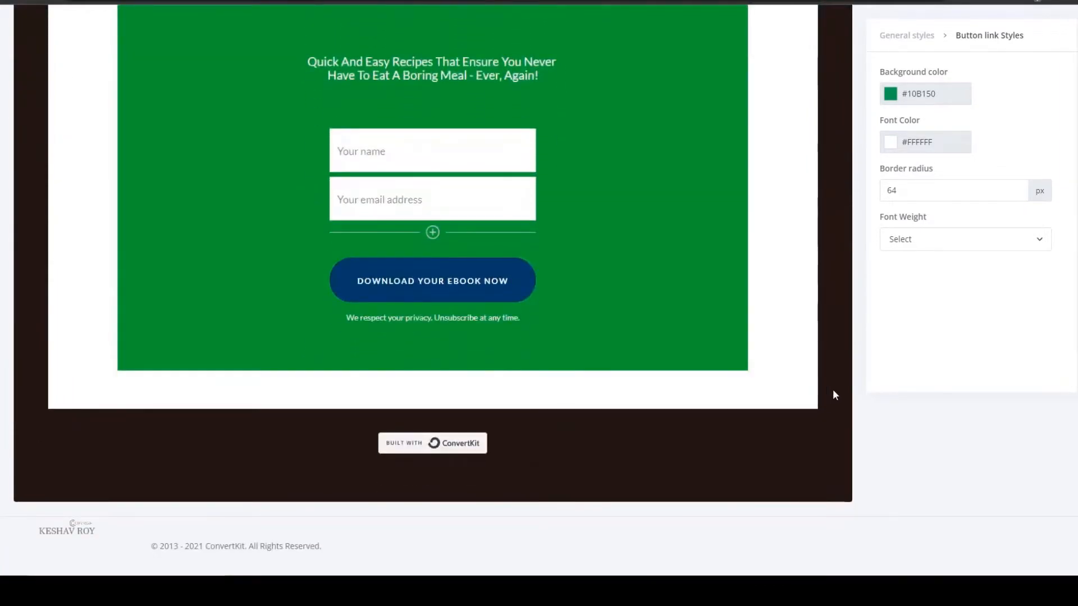
- Try several shades for the signup form's "DOWNLOAD YOUR EBOOK NOW" button background and set it to blue #0A50A9
click(443, 283)
click(896, 95)
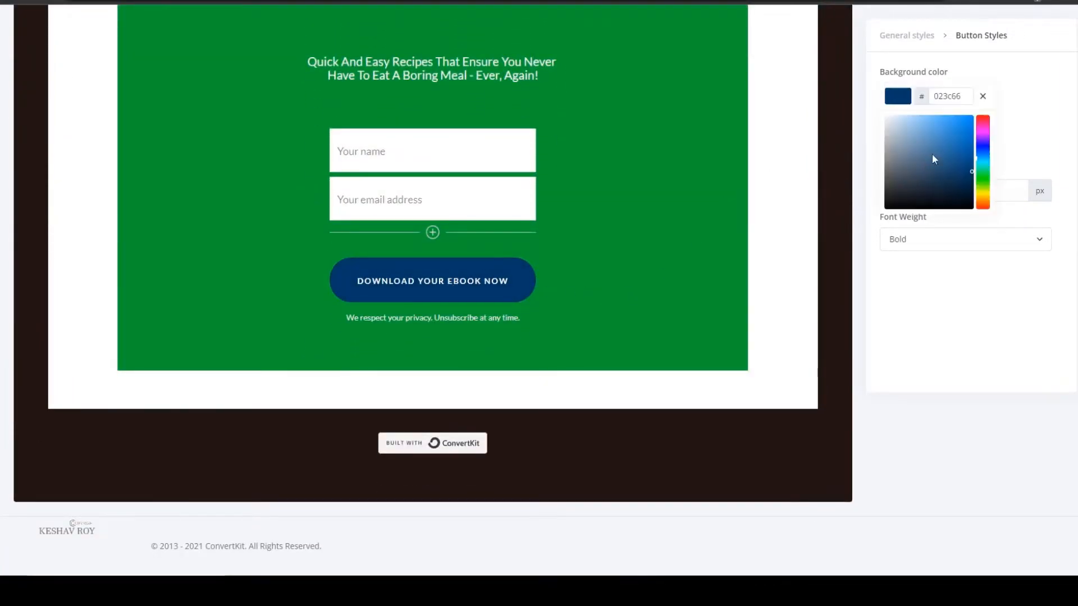
drag(981, 188, 976, 102)
drag(988, 167, 983, 199)
drag(958, 128, 983, 208)
drag(948, 168, 1000, 159)
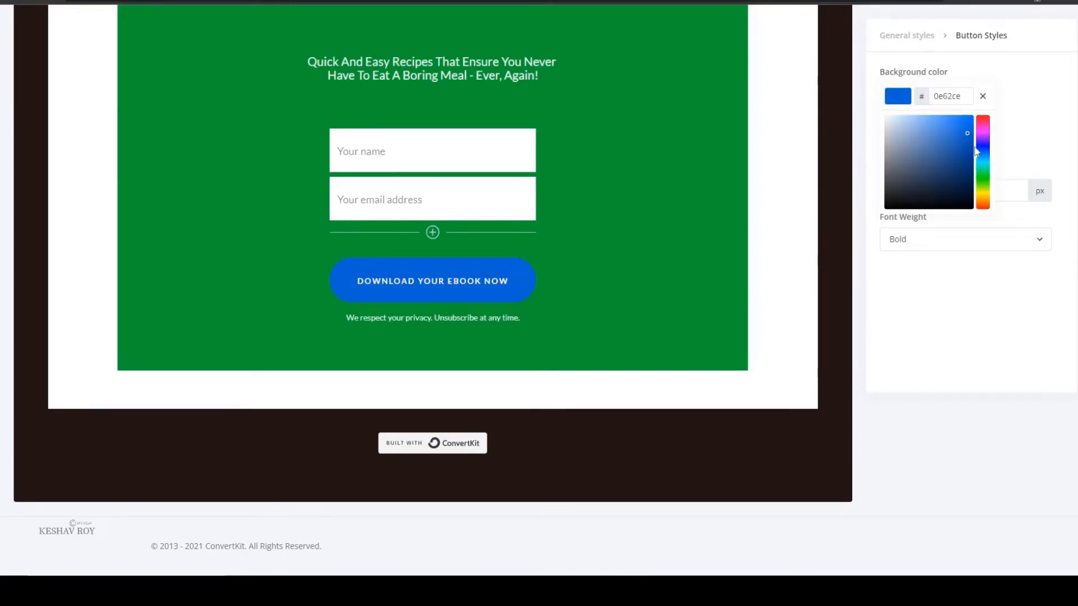
click(973, 149)
click(786, 330)
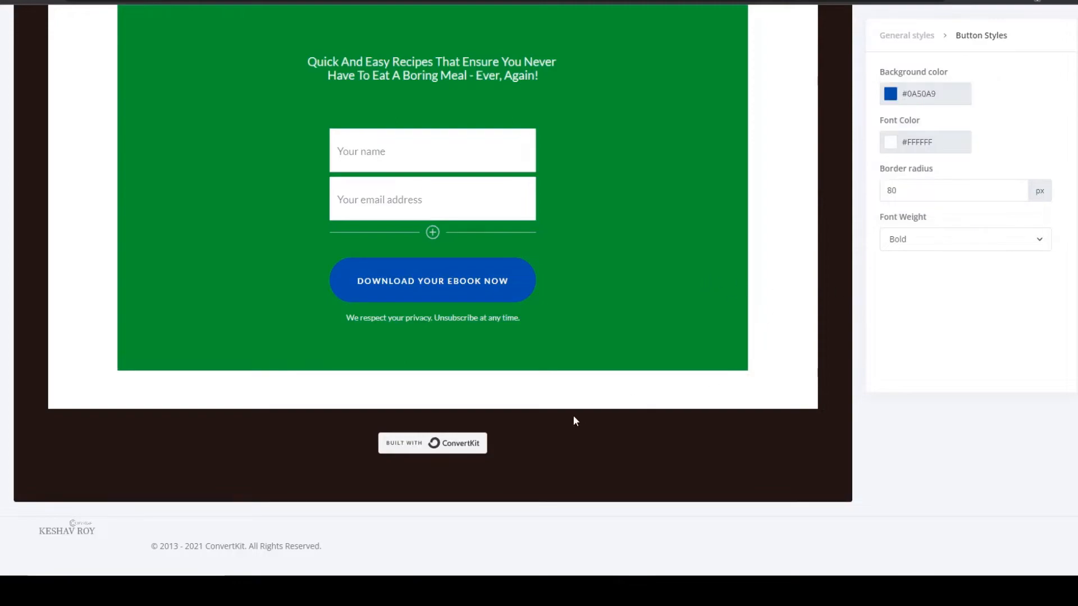
- Review the landing page and its general styles, examining the background image, color and form background settings
scroll(579, 410, up, 10)
scroll(41, 298, up, 6)
scroll(976, 303, down, 2)
scroll(946, 326, up, 2)
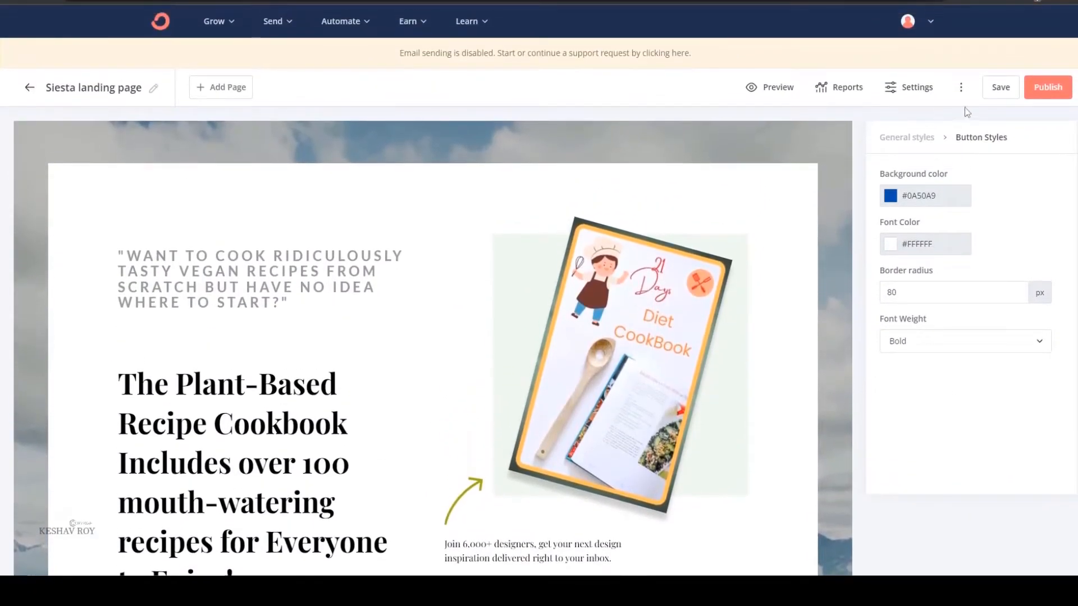
click(908, 137)
scroll(983, 327, down, 3)
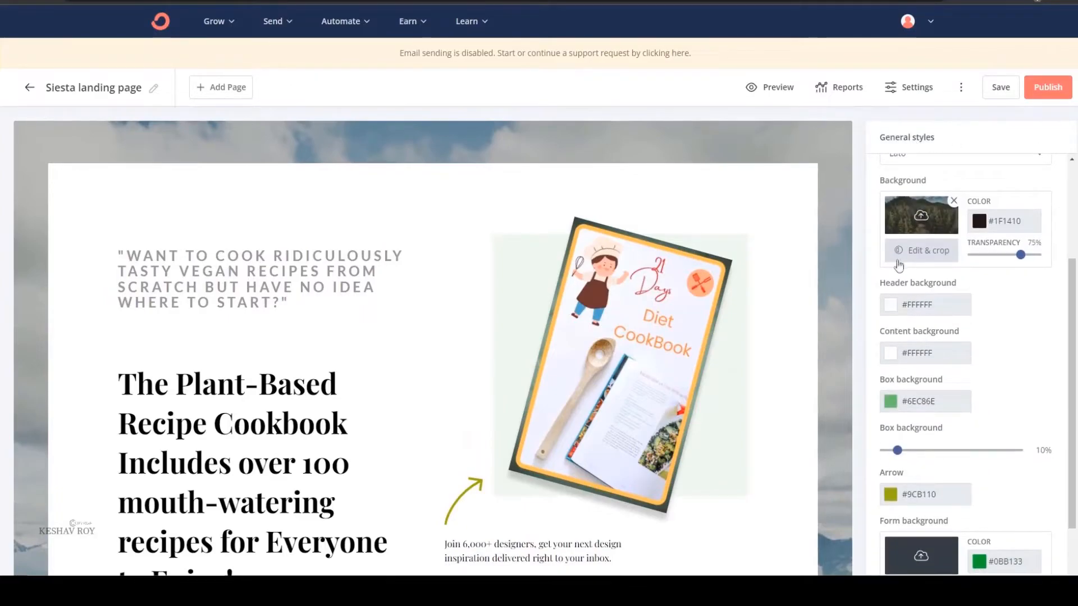
scroll(898, 283, down, 3)
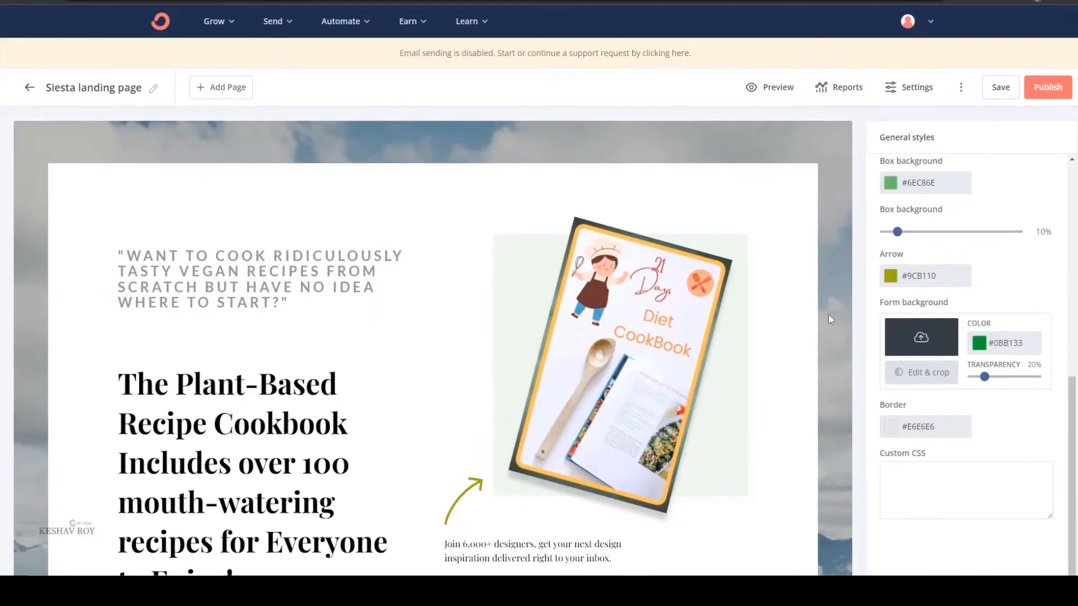
scroll(827, 314, down, 5)
scroll(915, 271, up, 5)
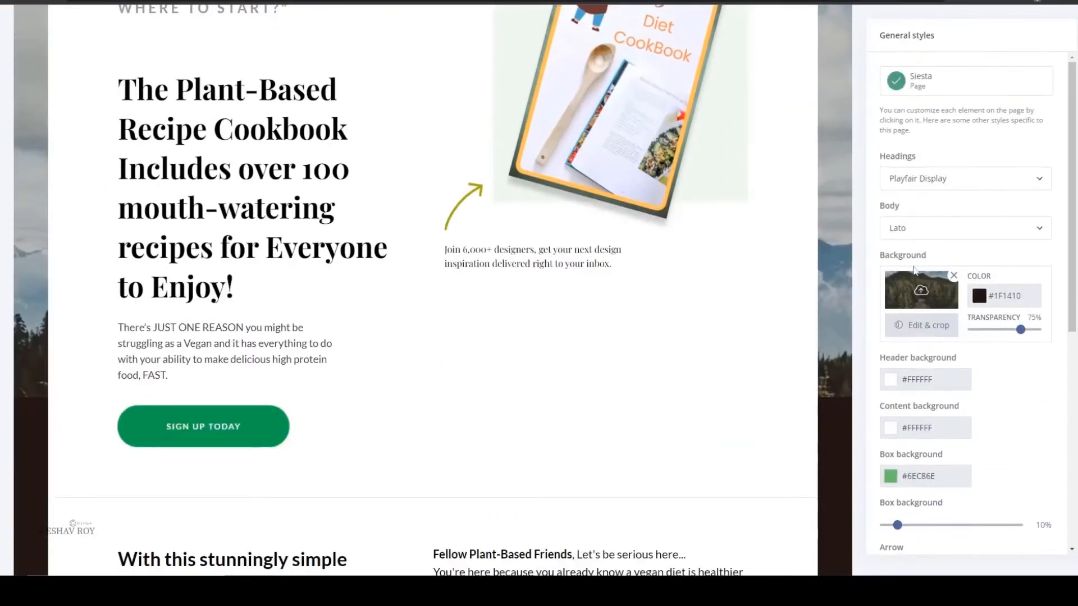
click(910, 325)
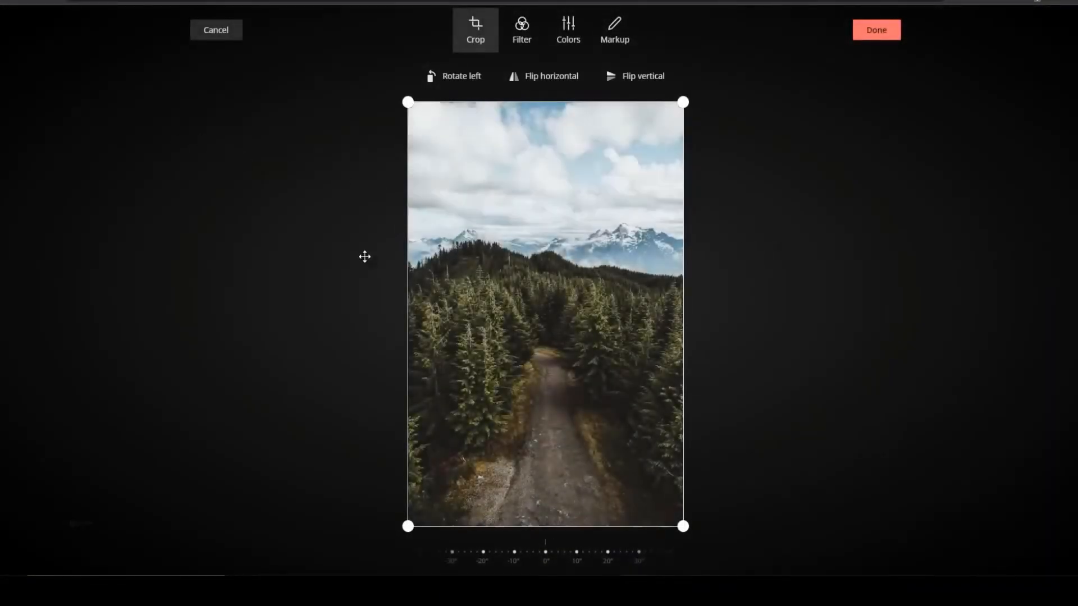
click(219, 34)
scroll(561, 308, up, 5)
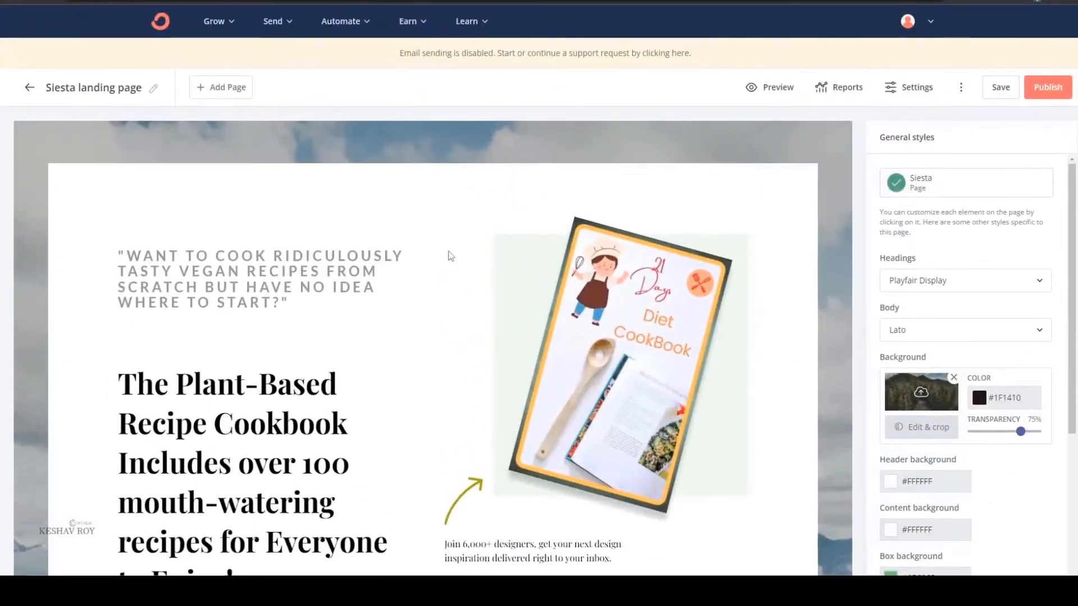
scroll(329, 284, down, 10)
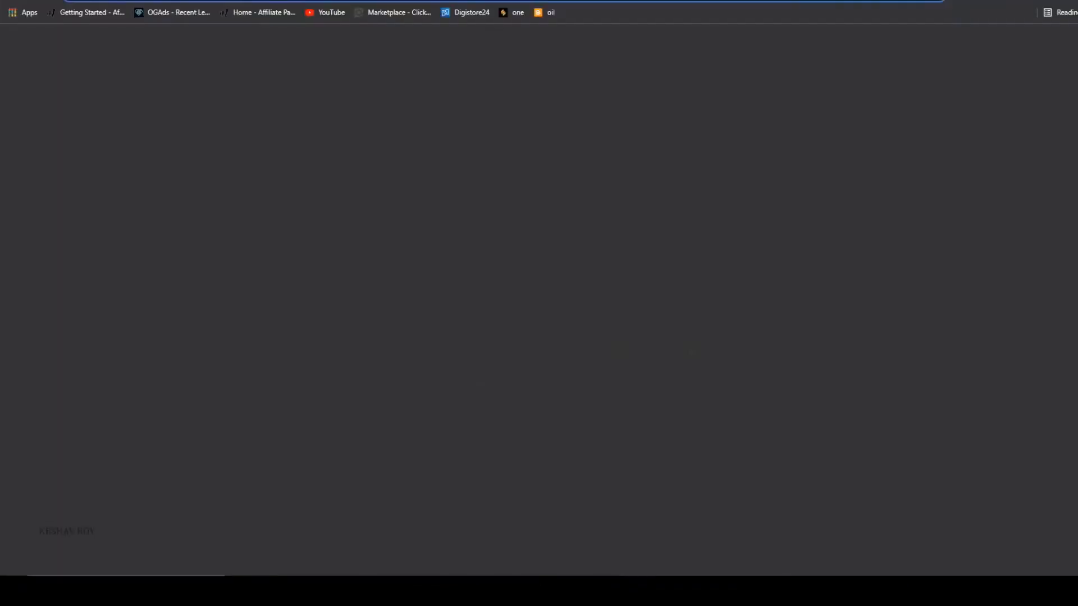
- Go to the Pexels stock photo site and search it for "COOKING"
key(Return)
text(PEXELS)
key(Return)
click(141, 156)
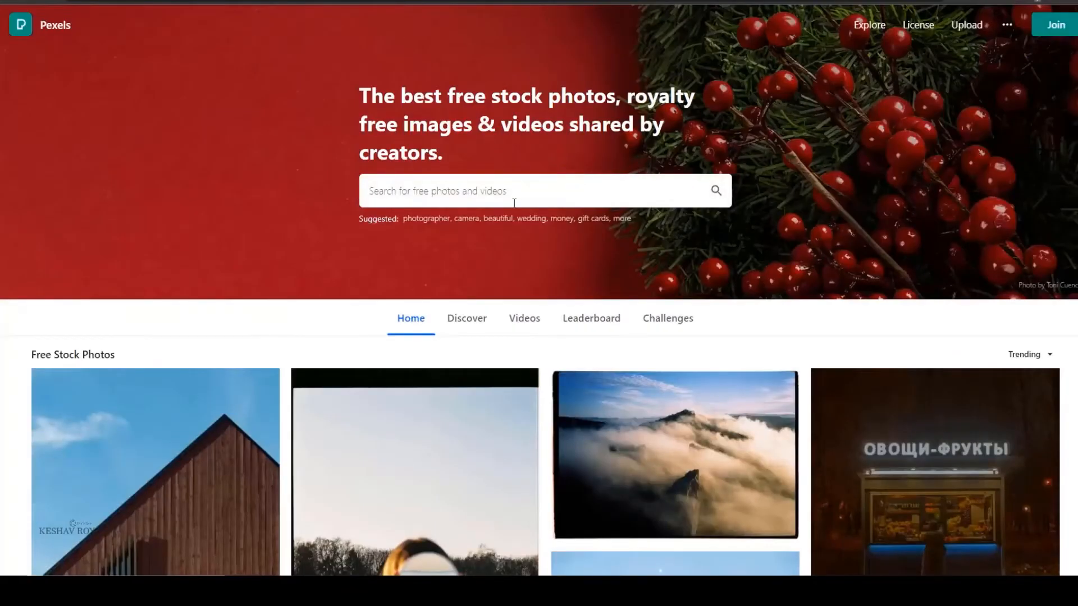
click(513, 203)
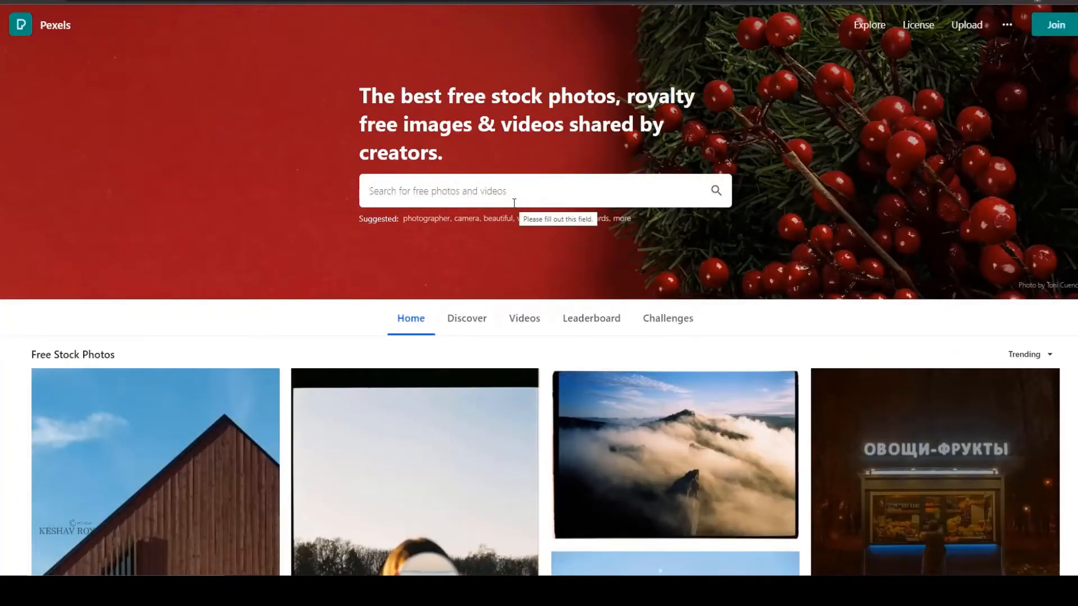
text(cooKING)
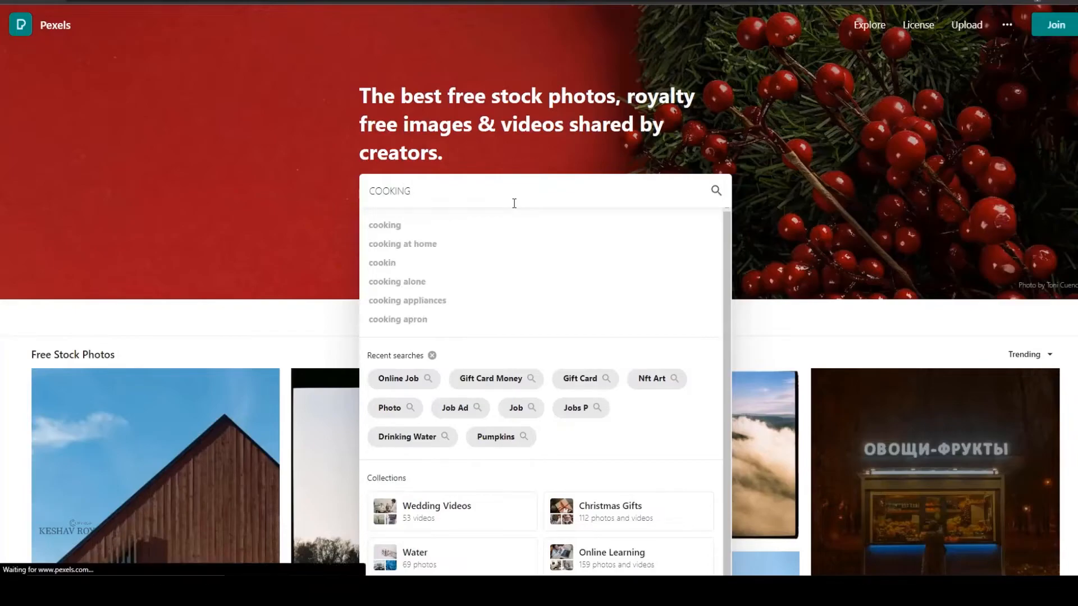
key(Return)
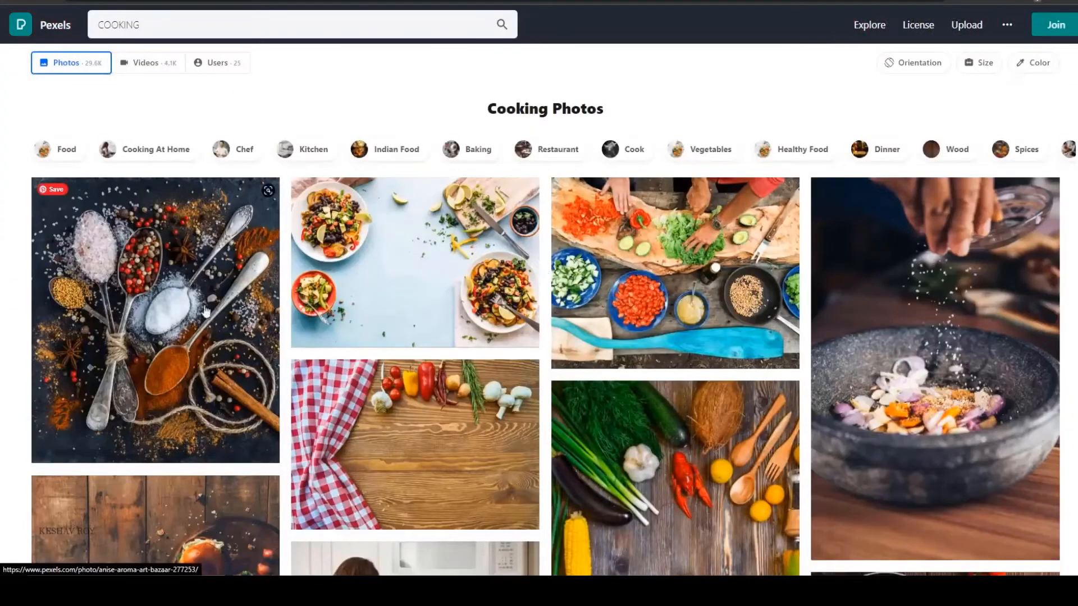
- Browse the cooking photos and download the one with vegetables and a red checkered cloth on a wooden table
scroll(212, 360, down, 4)
scroll(217, 393, up, 2)
scroll(218, 403, down, 5)
scroll(213, 415, up, 10)
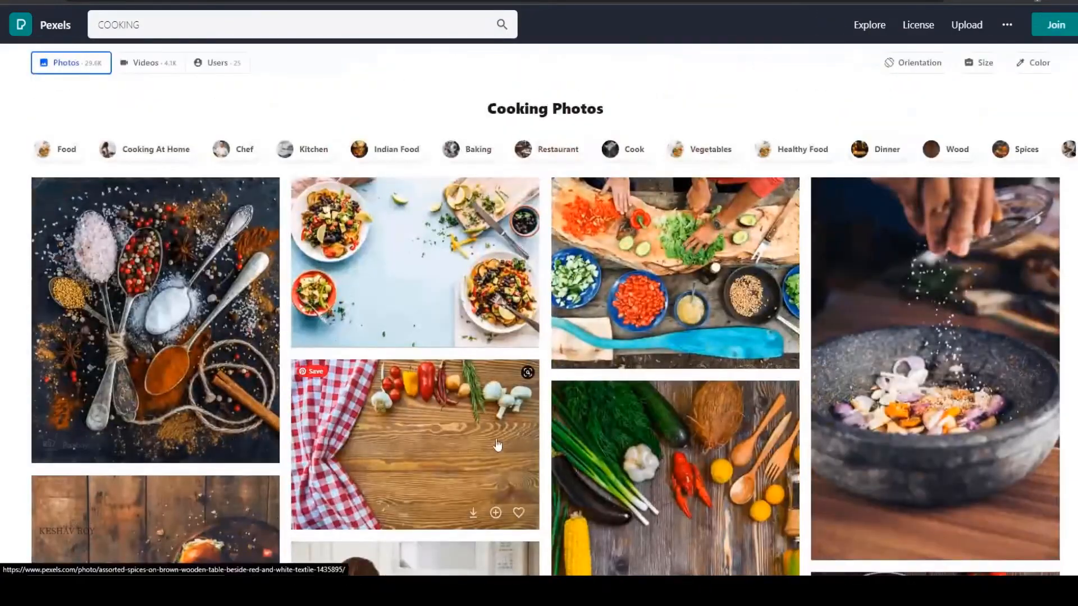
click(473, 513)
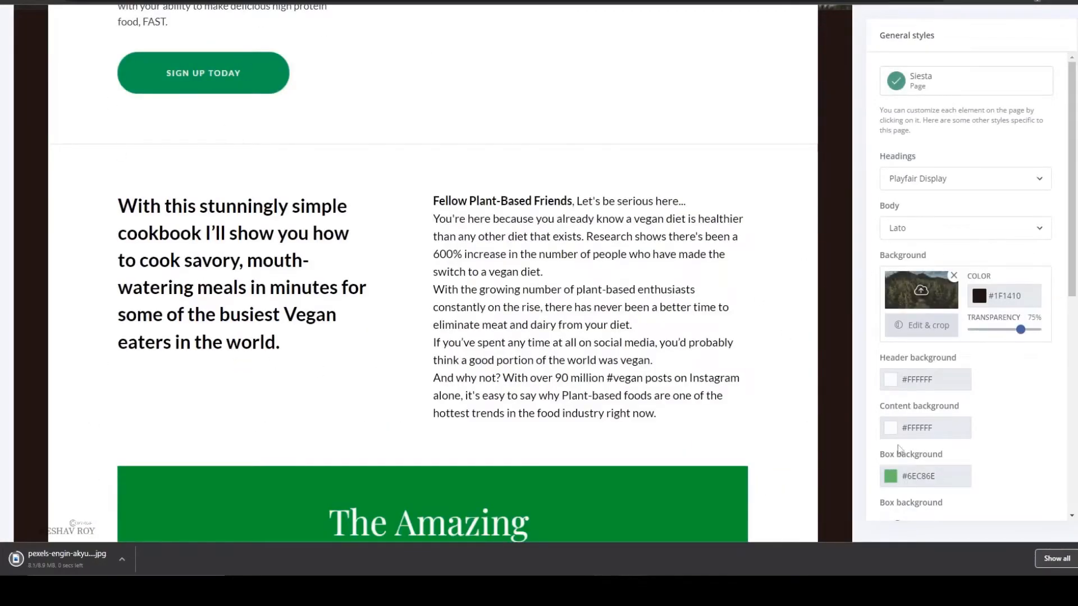
- Return to the ConvertKit editor, upload the downloaded checkered-cloth photo as the page background and set its transparency to 38%
click(920, 290)
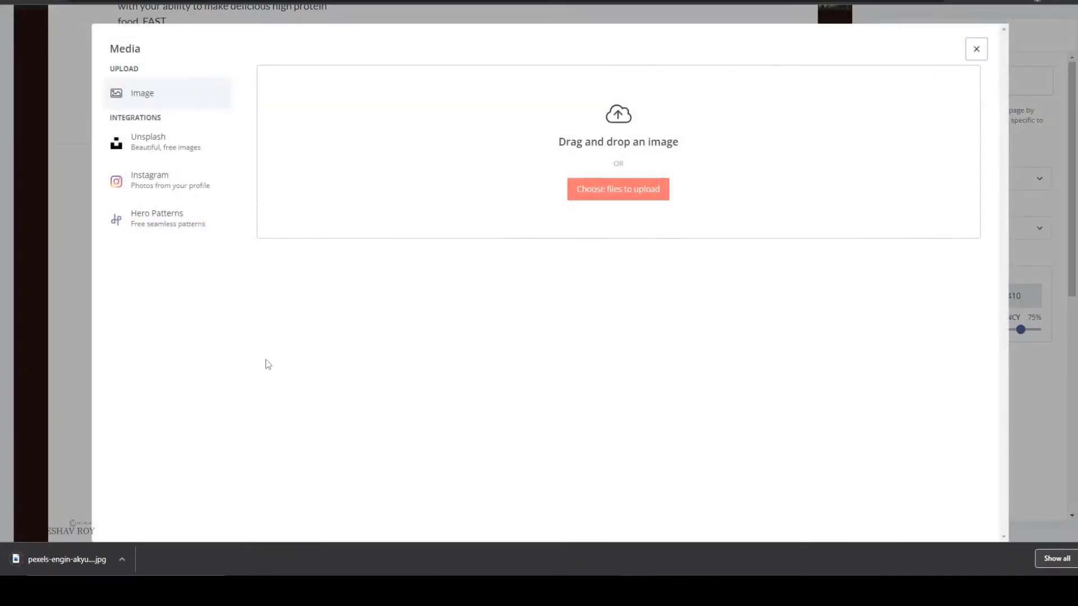
drag(19, 564, 603, 194)
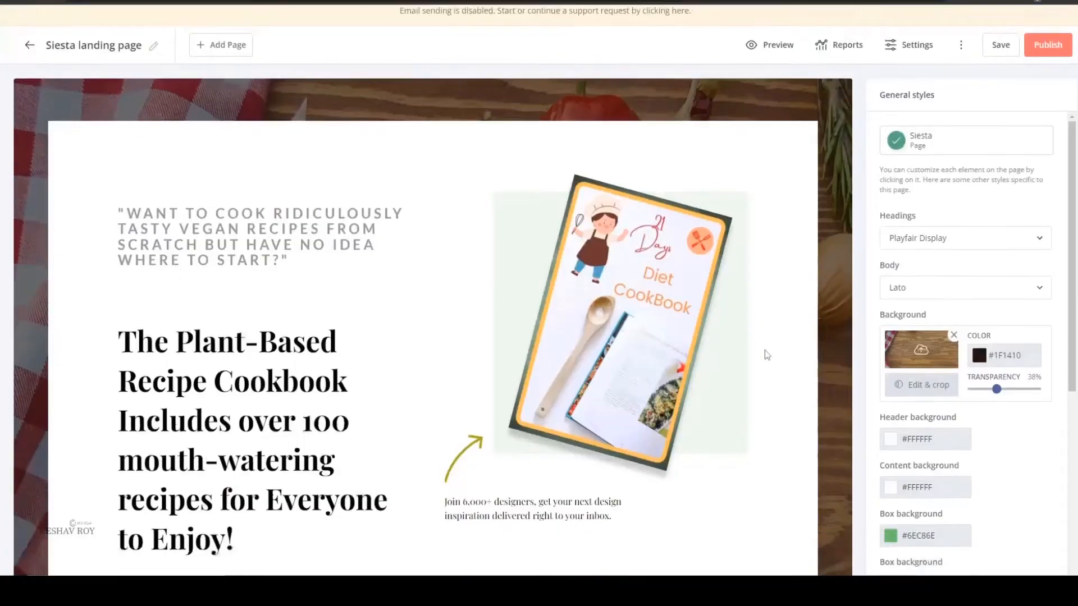
scroll(432, 303, down, 10)
scroll(983, 254, down, 5)
scroll(984, 253, up, 5)
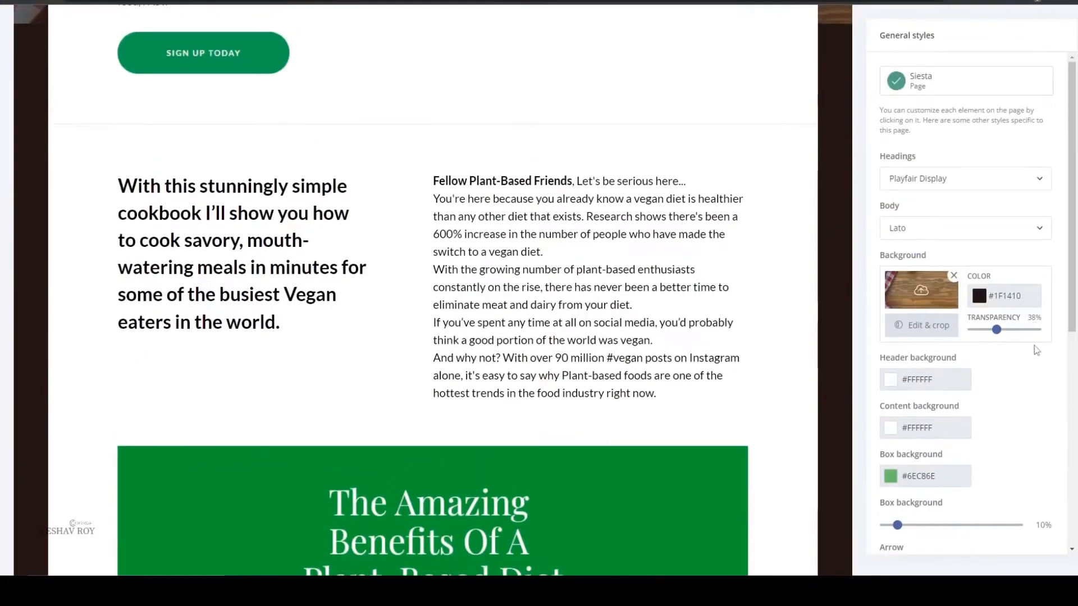
- Try the page background's transparency at 70% and then 66%, checking the whole page
click(1017, 330)
scroll(730, 290, up, 10)
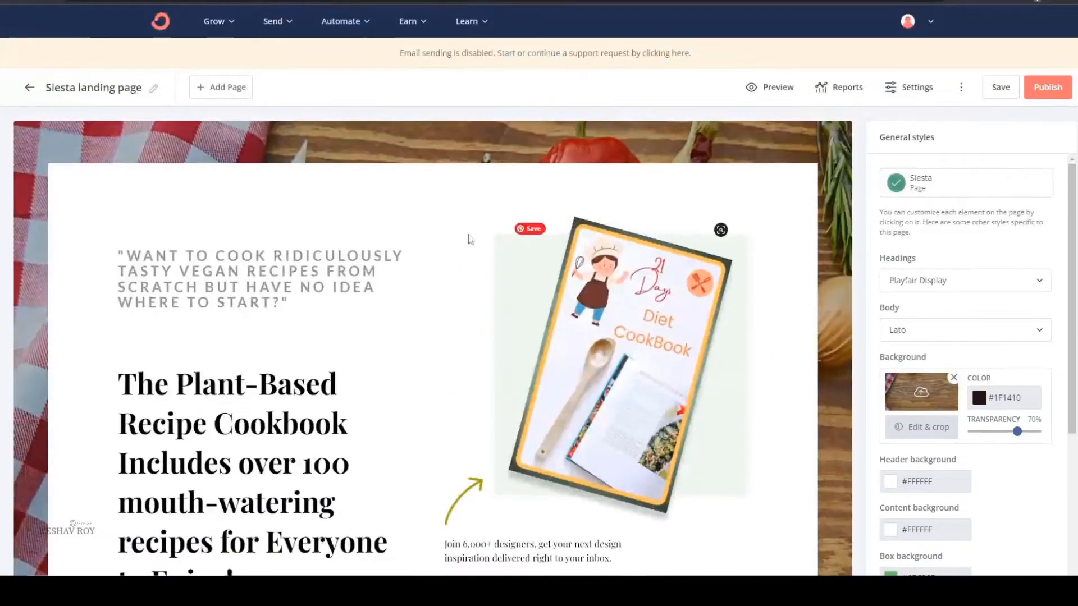
scroll(702, 309, down, 15)
scroll(637, 338, down, 3)
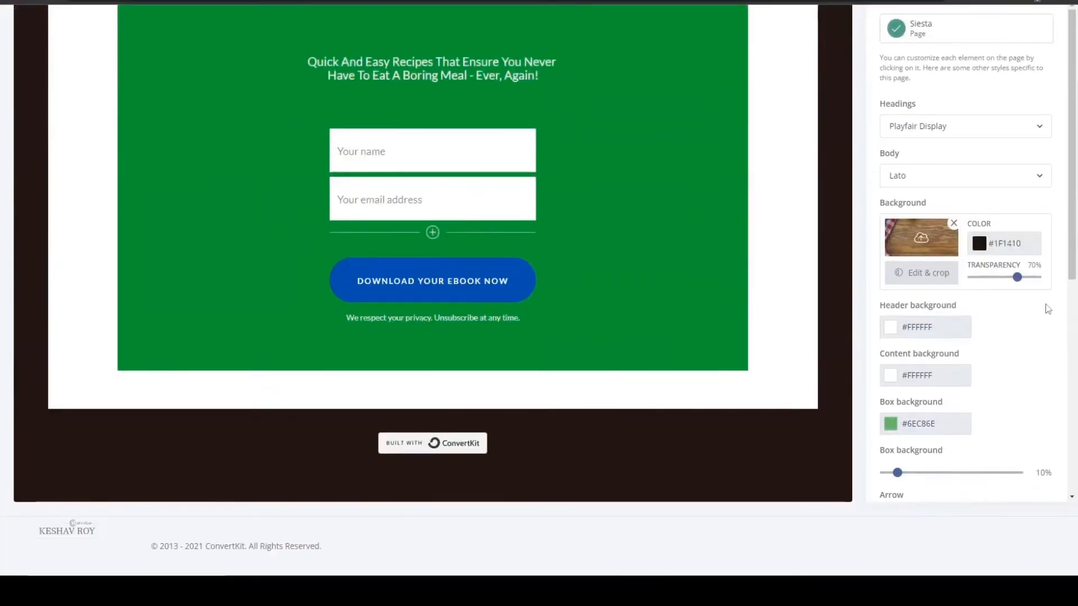
drag(1008, 277, 1037, 308)
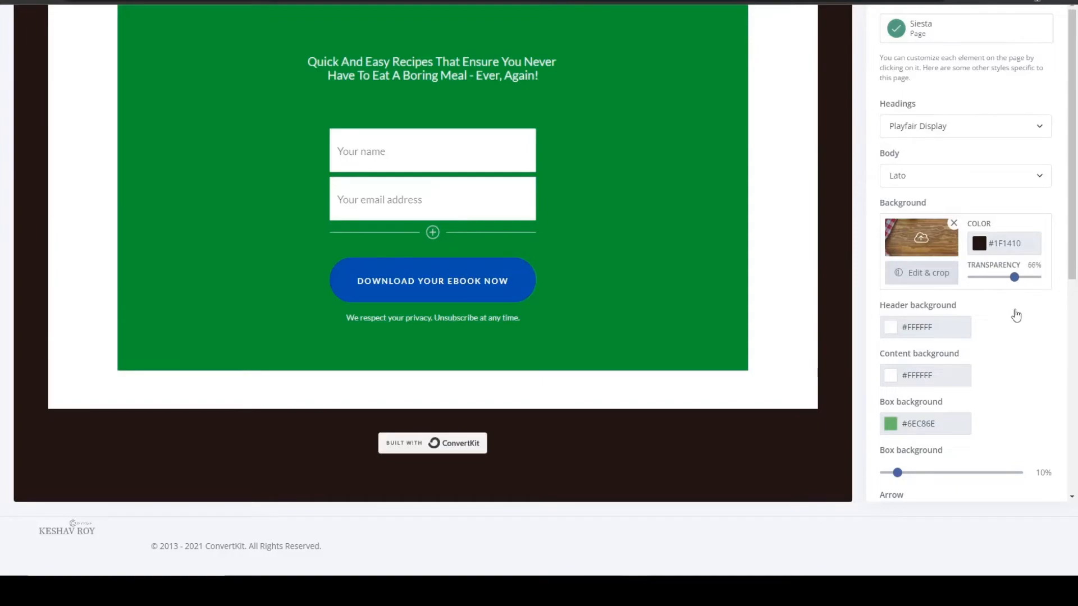
scroll(925, 344, up, 4)
- Find and download the tall Pexels photo of vegetables and shrimp around a dark wooden table, and leave the background crop editor
click(912, 308)
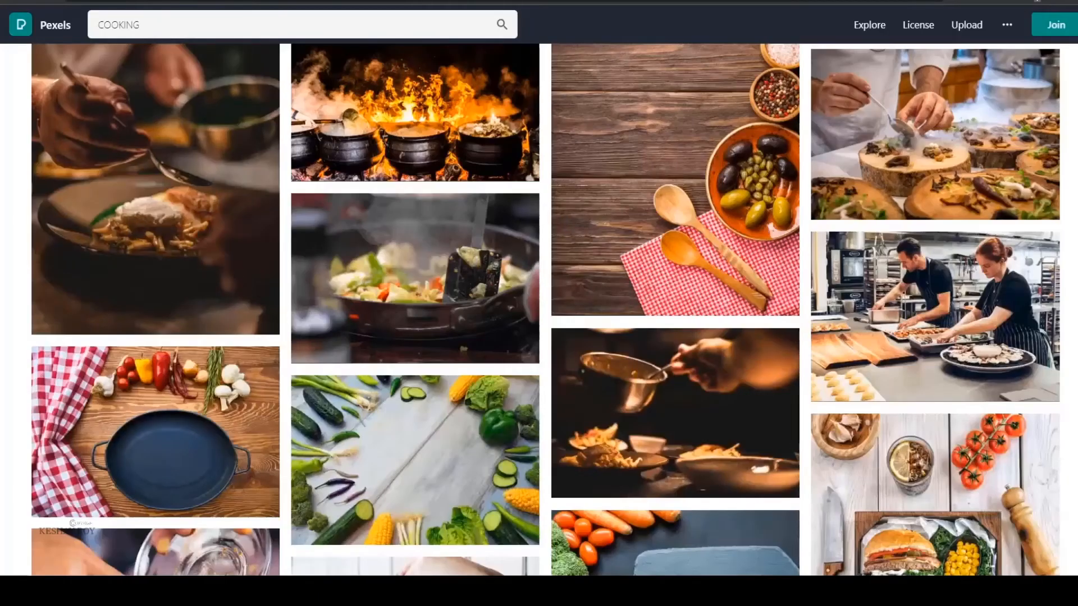
scroll(681, 320, down, 3)
scroll(680, 320, up, 10)
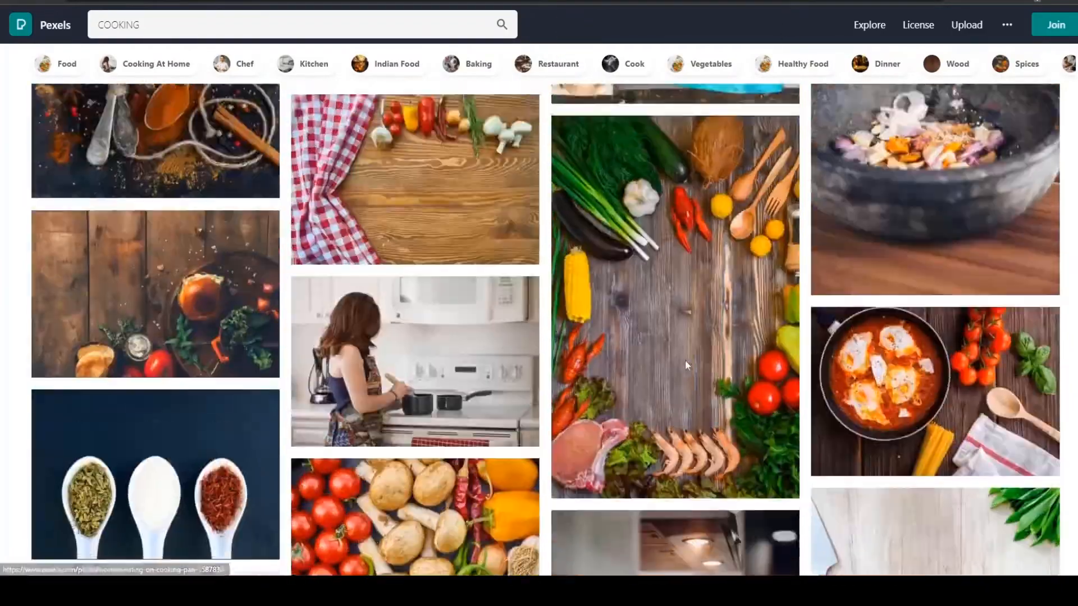
scroll(684, 362, up, 2)
scroll(685, 362, down, 5)
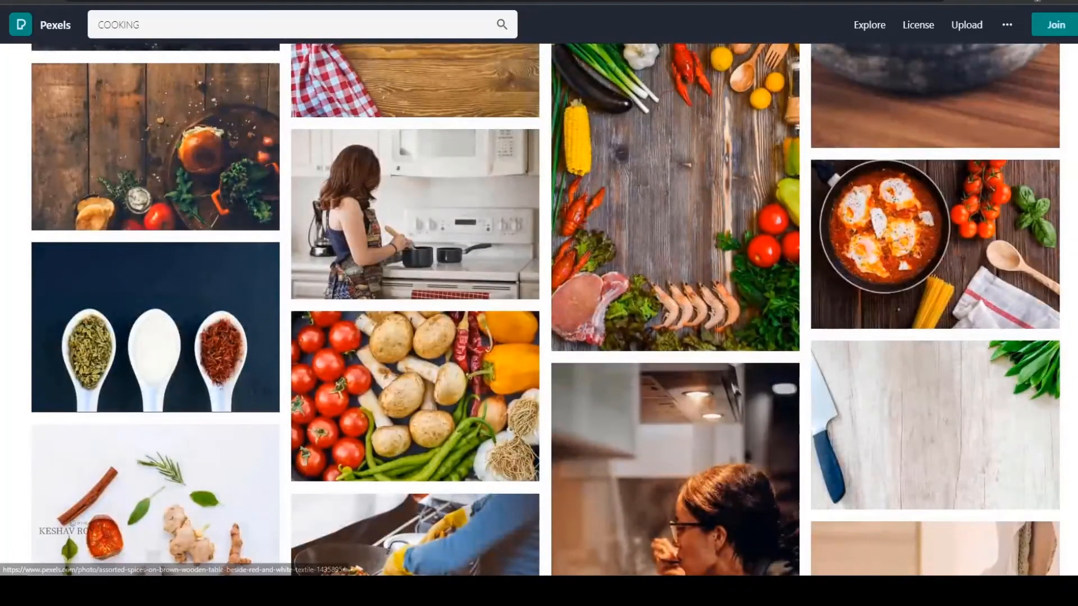
scroll(553, 309, up, 6)
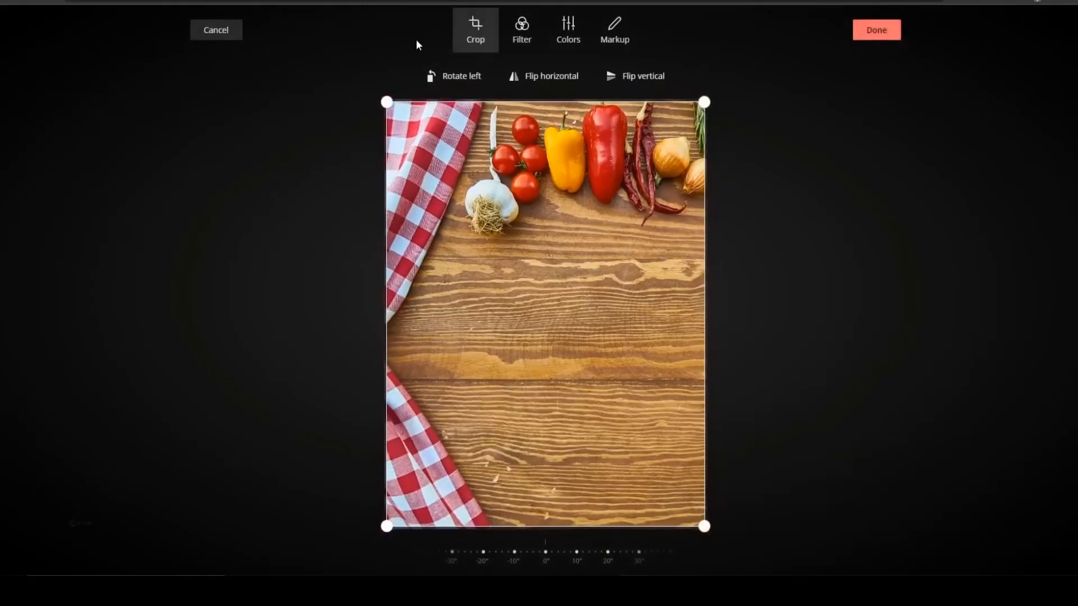
click(216, 31)
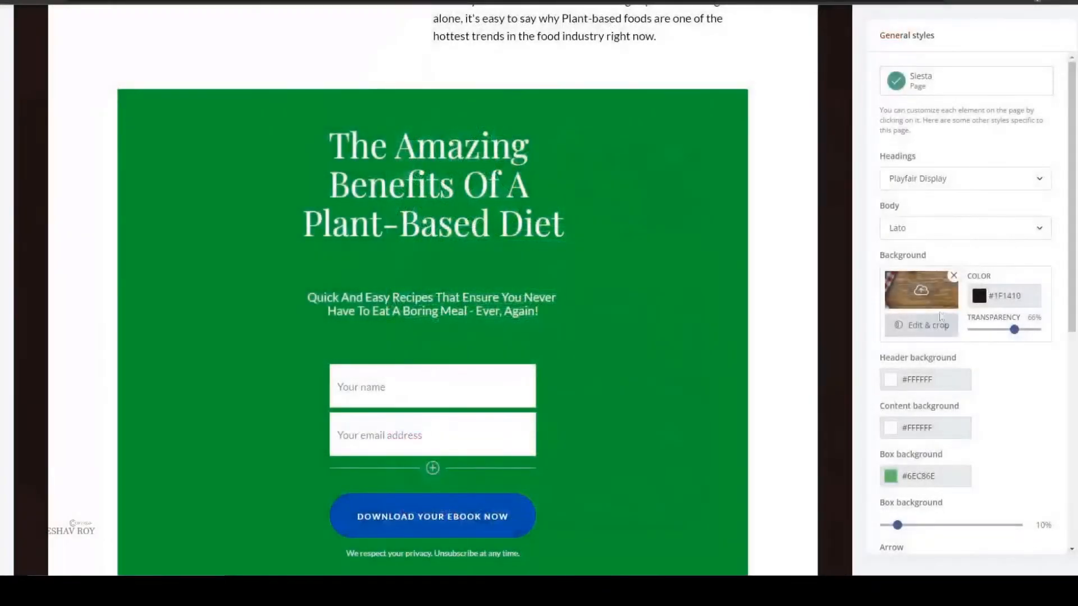
- Replace the page's background image with the downloaded photo of vegetables around a dark wooden table
click(920, 292)
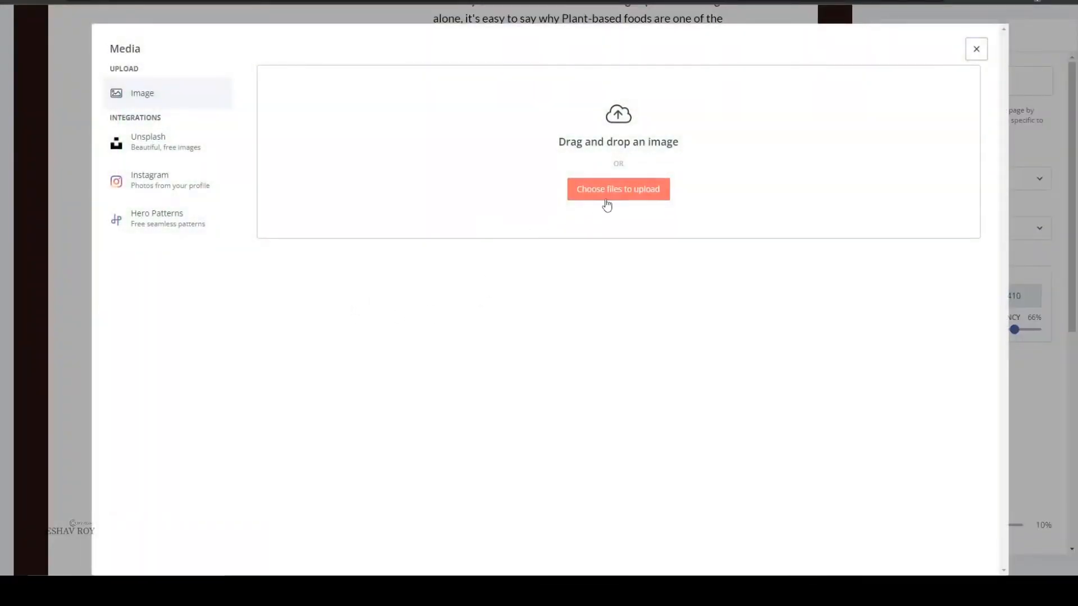
click(606, 190)
double_click(167, 124)
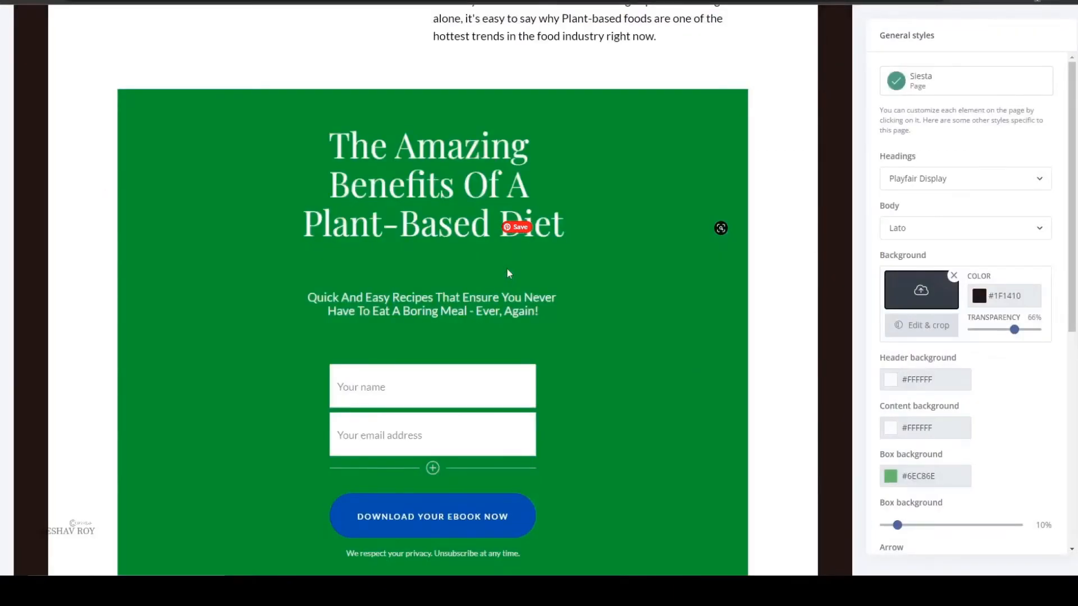
scroll(530, 269, up, 10)
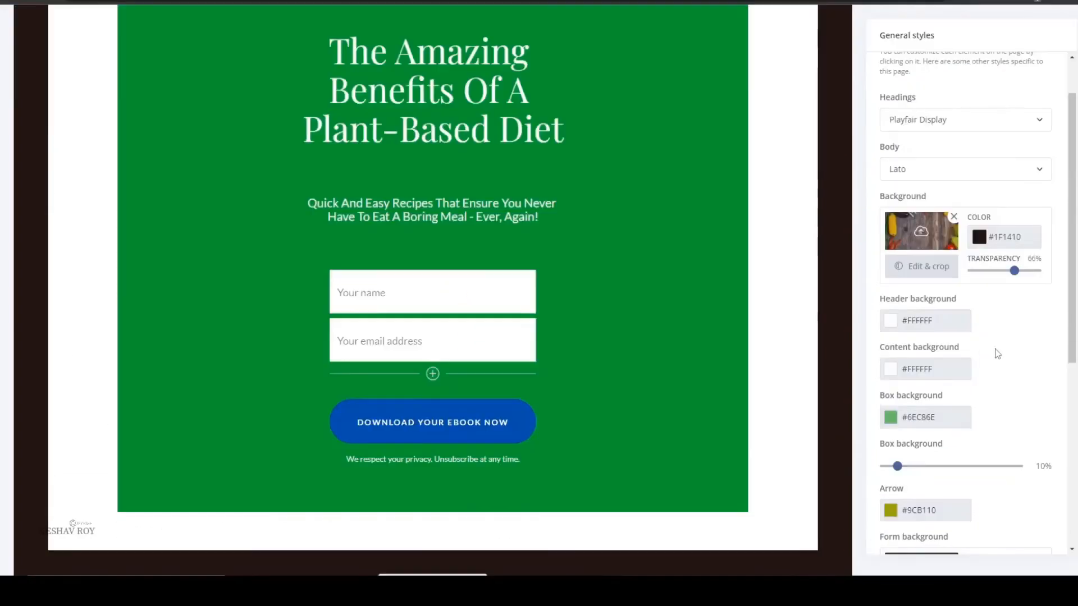
- Set the page background's transparency to 74% and check the page from top to bottom
drag(1013, 270, 1019, 271)
scroll(750, 337, down, 3)
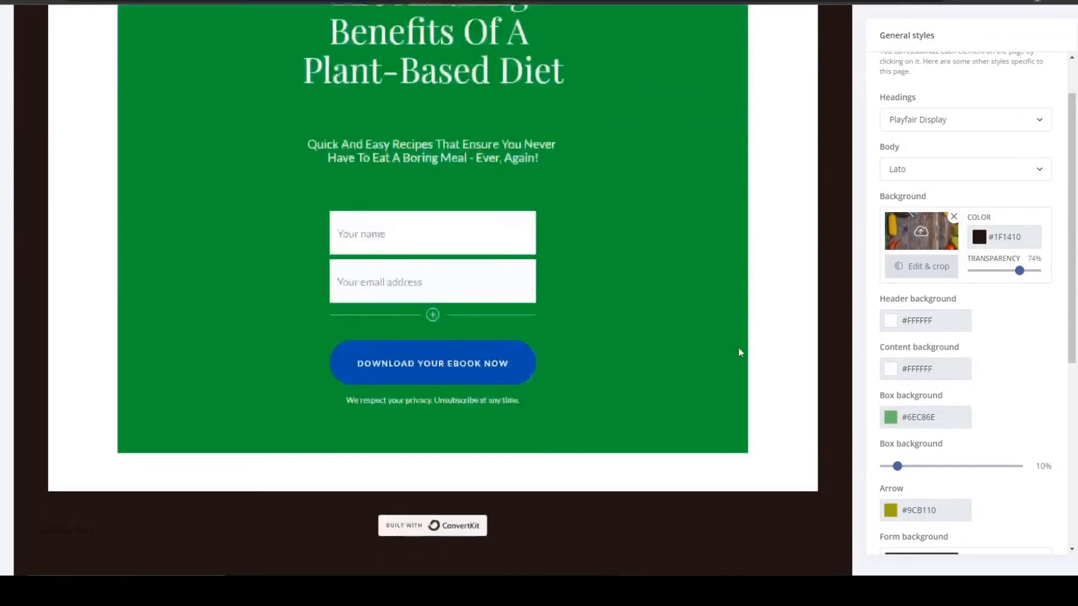
scroll(353, 409, up, 15)
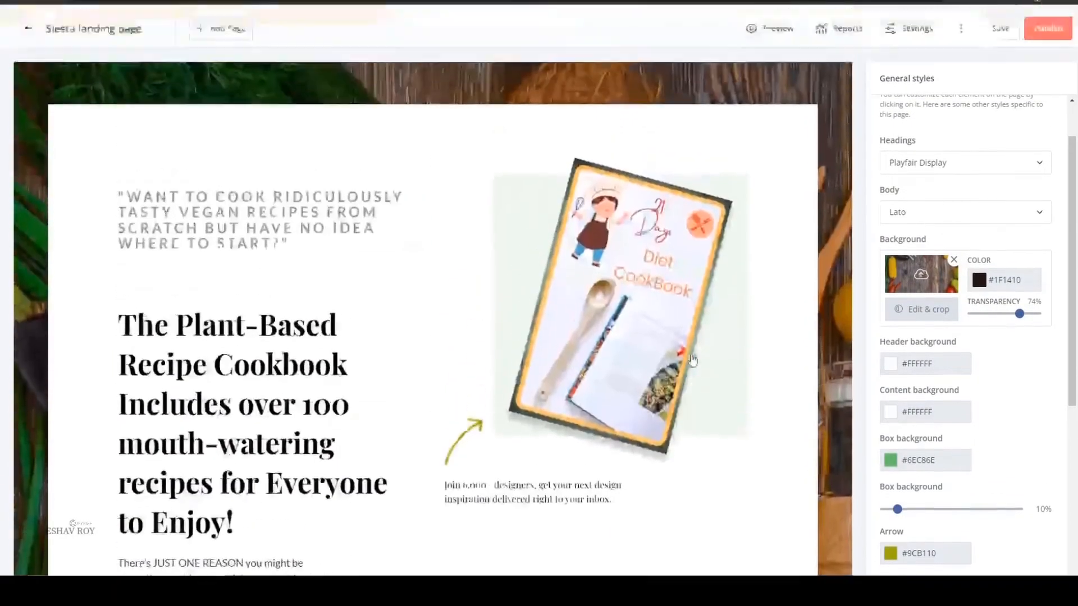
scroll(486, 320, down, 15)
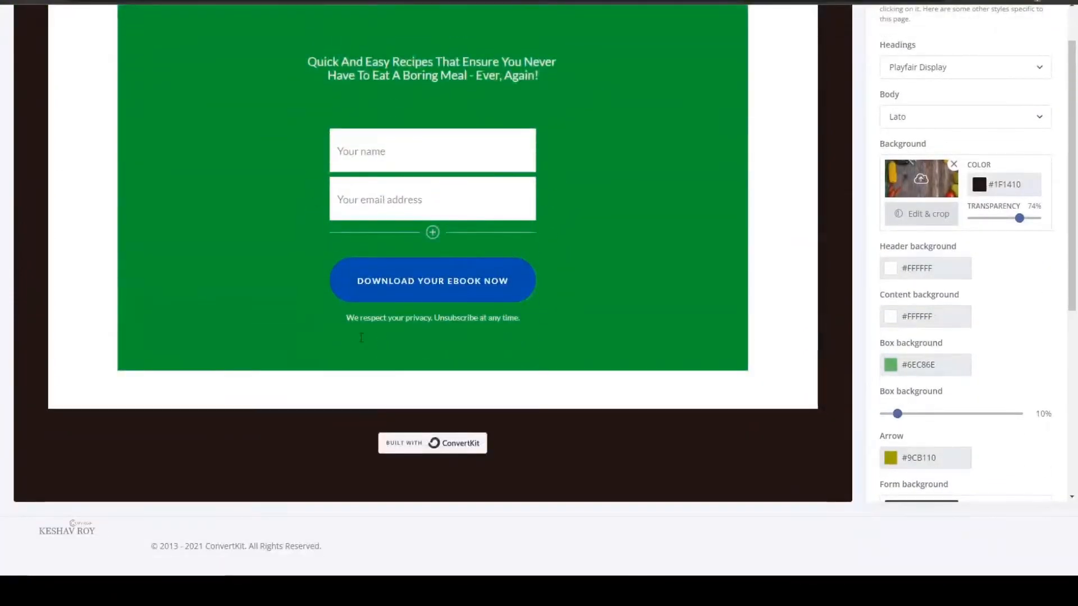
scroll(50, 354, up, 5)
scroll(51, 355, up, 10)
scroll(35, 327, down, 5)
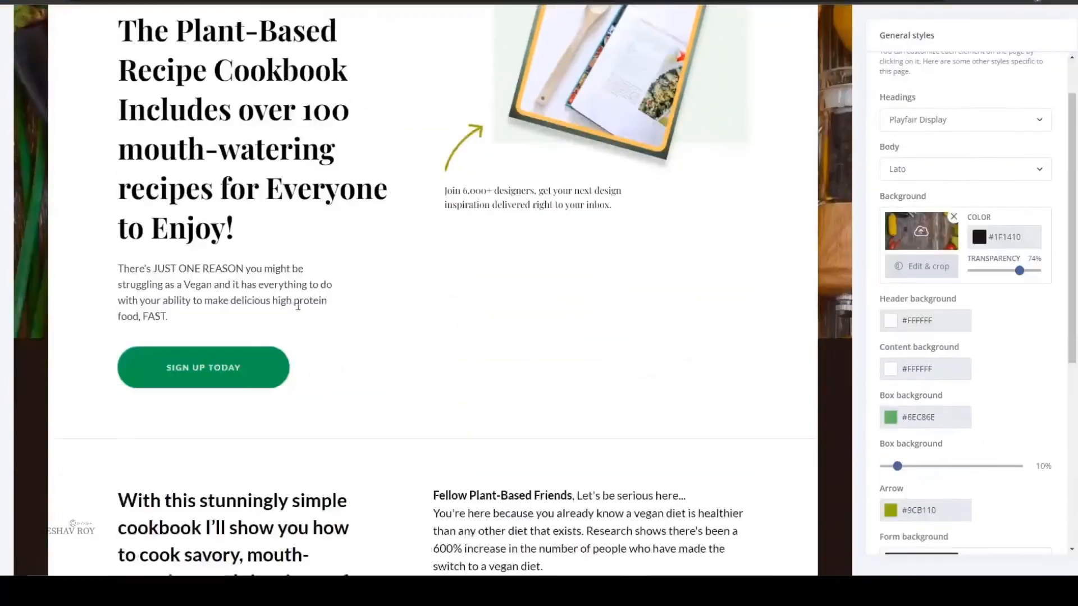
- Replace the caption below the cookbook cover with the sales page heading "Here's Just A Sample Of What You Get..."
click(484, 203)
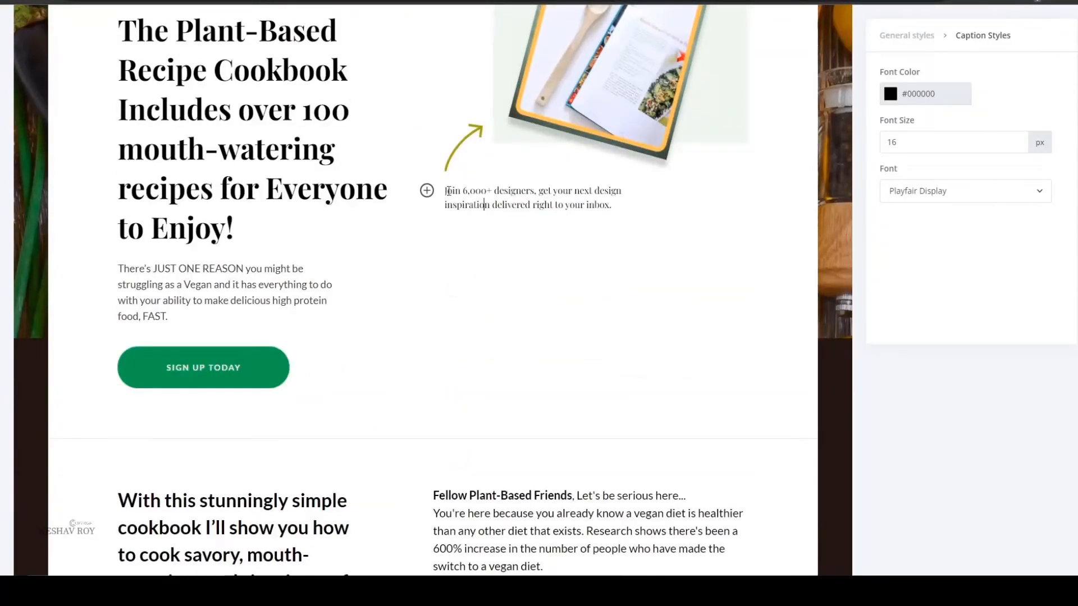
drag(446, 191, 620, 209)
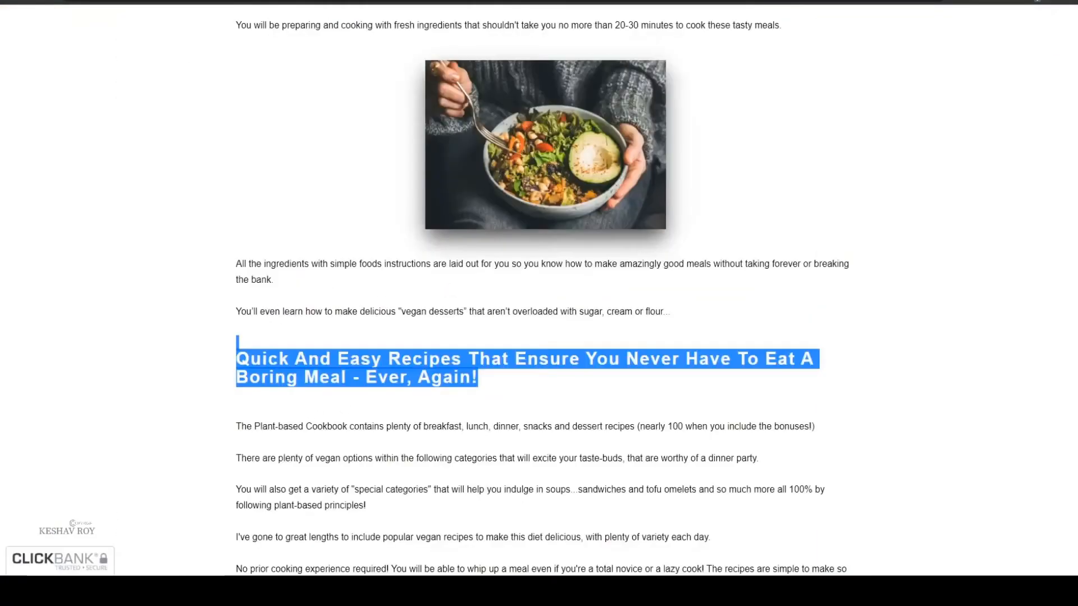
scroll(246, 274, down, 4)
click(199, 251)
drag(235, 192, 592, 232)
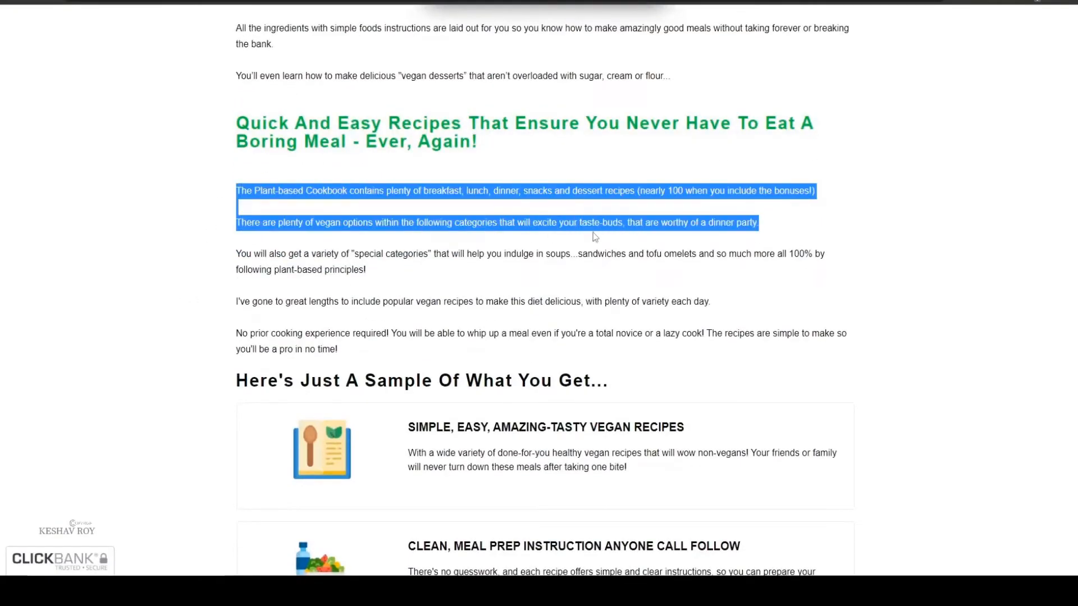
click(214, 270)
scroll(214, 269, down, 2)
drag(214, 269, 680, 264)
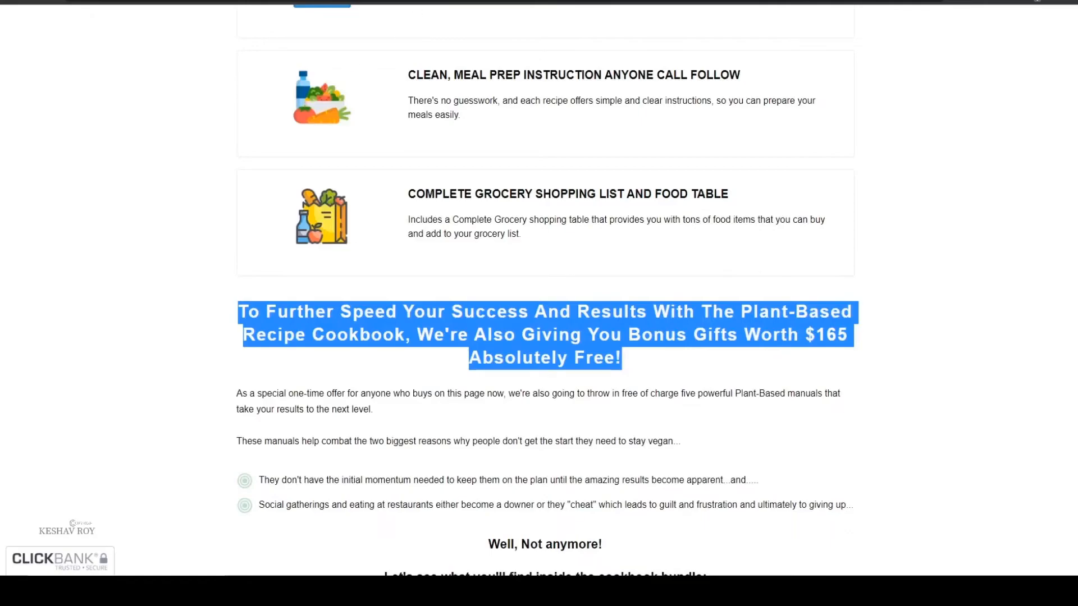
- Add the sales page line "Let's see what you'll find inside the cookbook bundle:" as a second line of the cover caption
click(267, 341)
drag(132, 256, 348, 287)
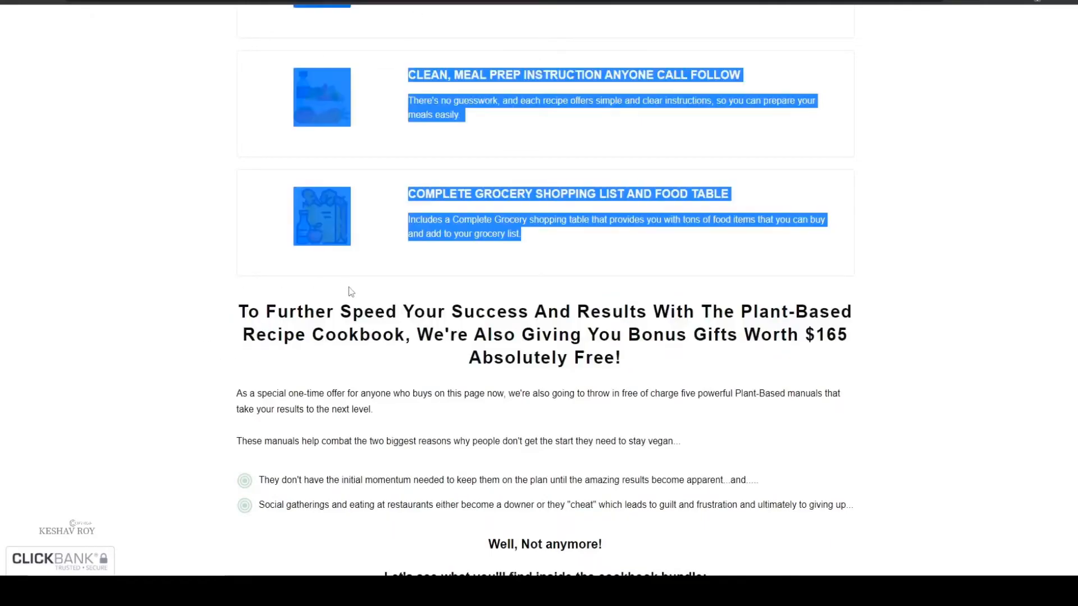
drag(236, 313, 396, 333)
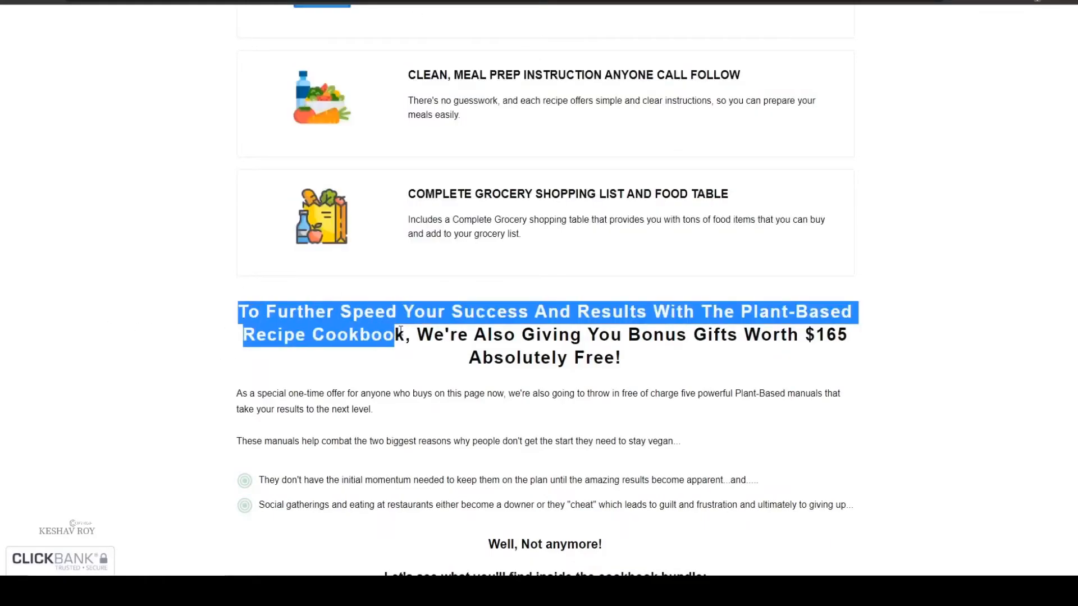
scroll(396, 335, down, 1)
click(151, 383)
scroll(243, 414, down, 2)
drag(335, 402, 733, 404)
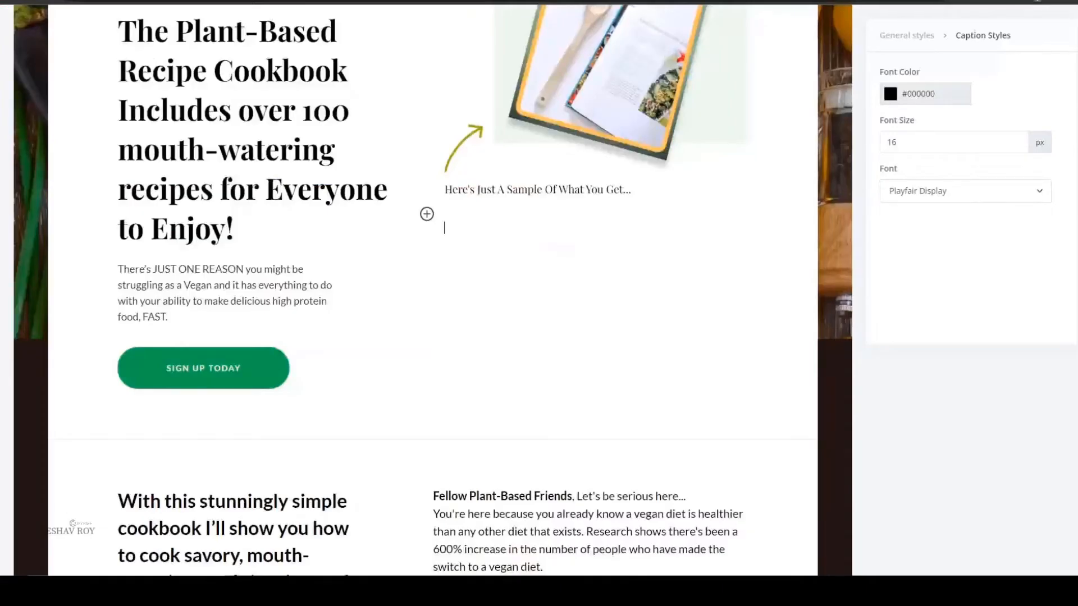
text(Let's see what you'll find inside the cookbook bundle:)
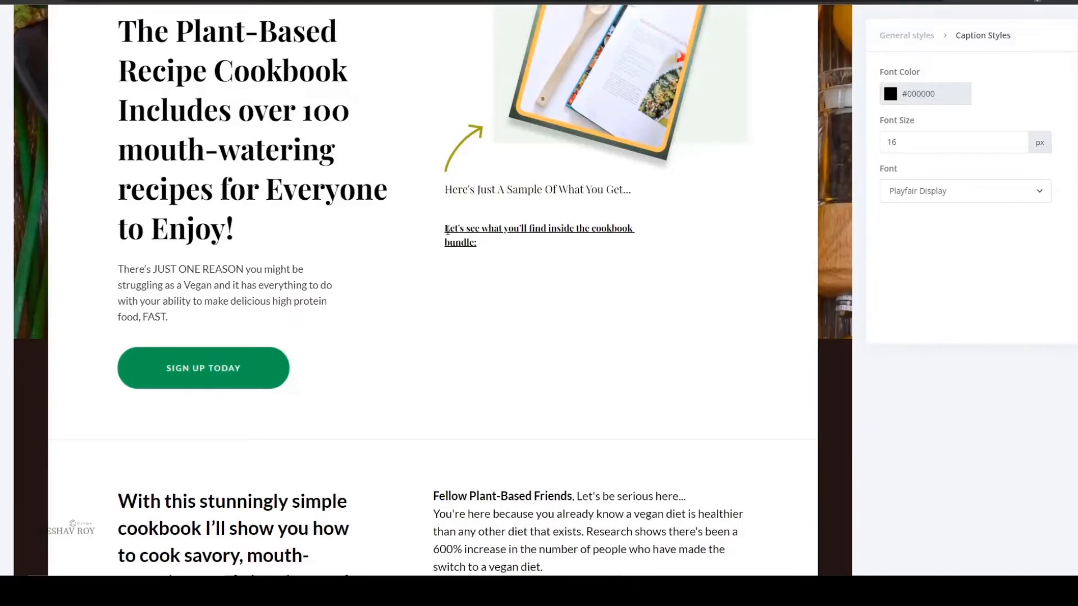
- Review the whole landing page, the general styles and the style settings of the "Sign Up Today" link
scroll(341, 334, up, 3)
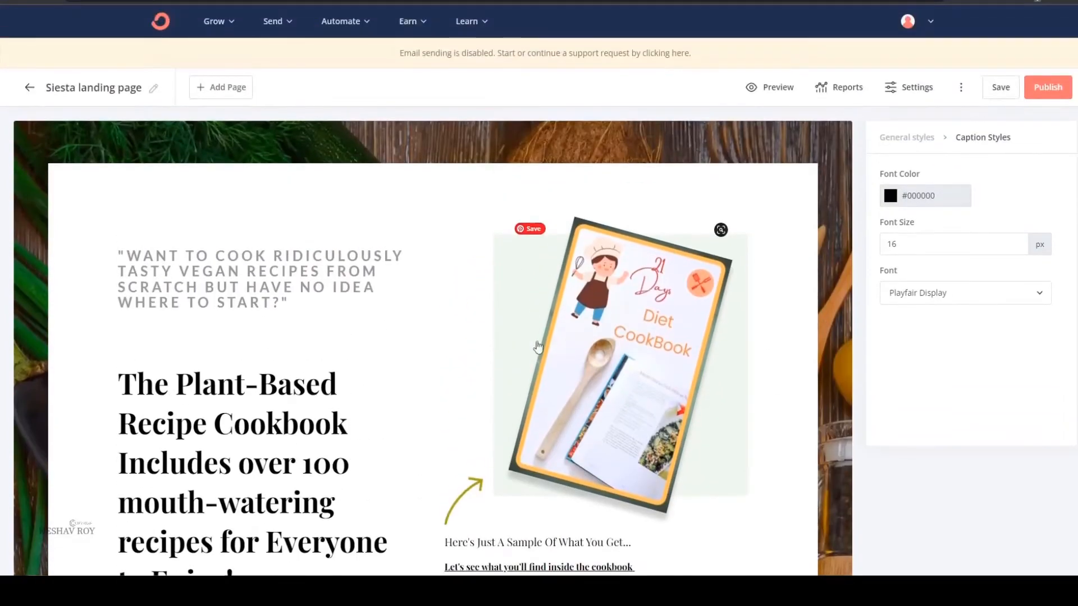
scroll(398, 427, down, 15)
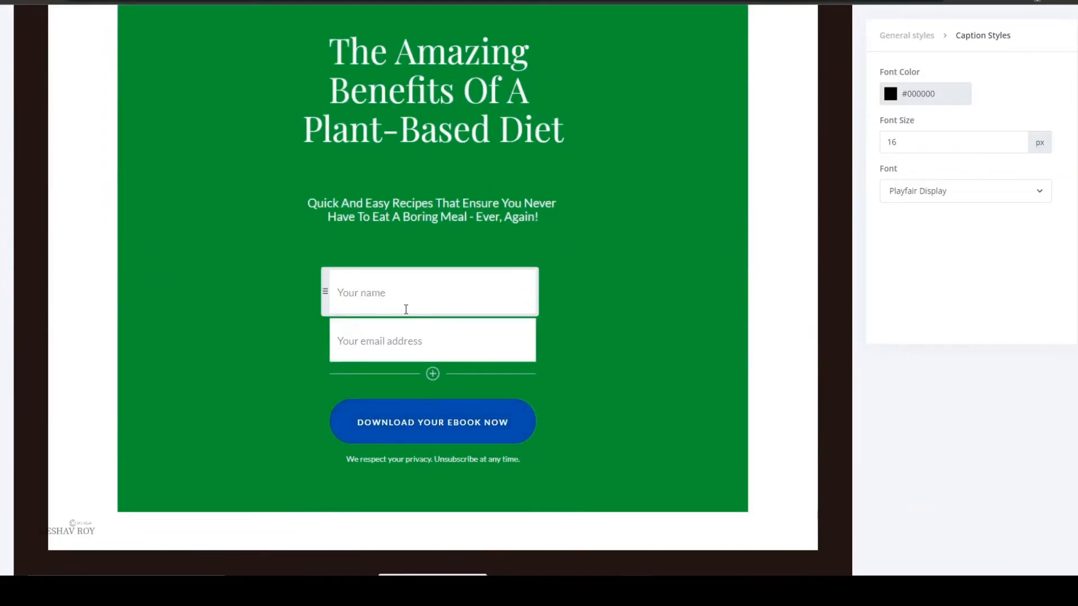
scroll(402, 300, up, 15)
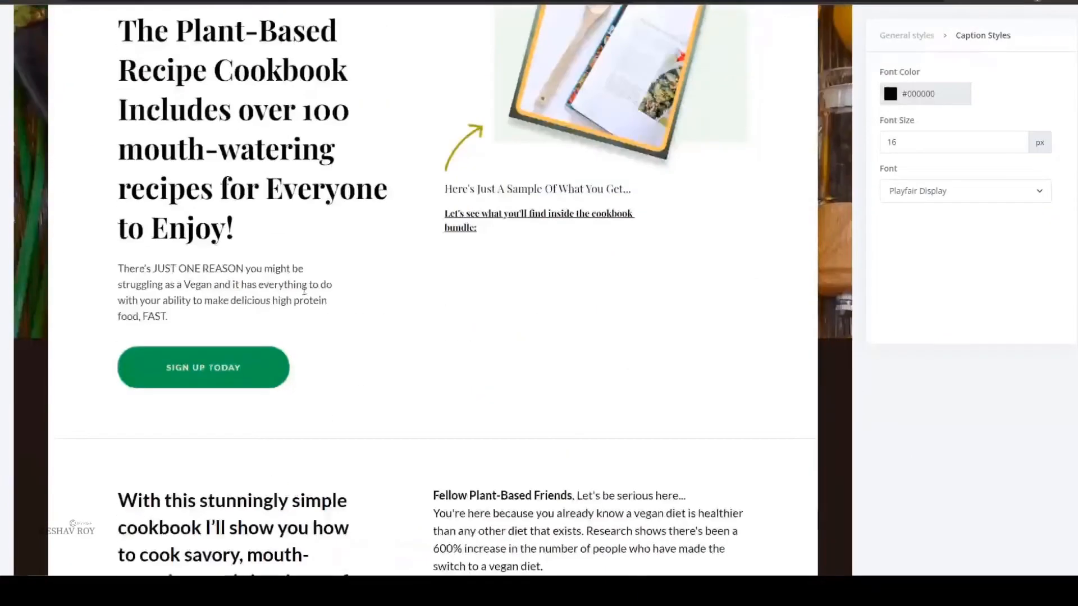
scroll(432, 303, down, 8)
scroll(432, 303, up, 2)
click(900, 36)
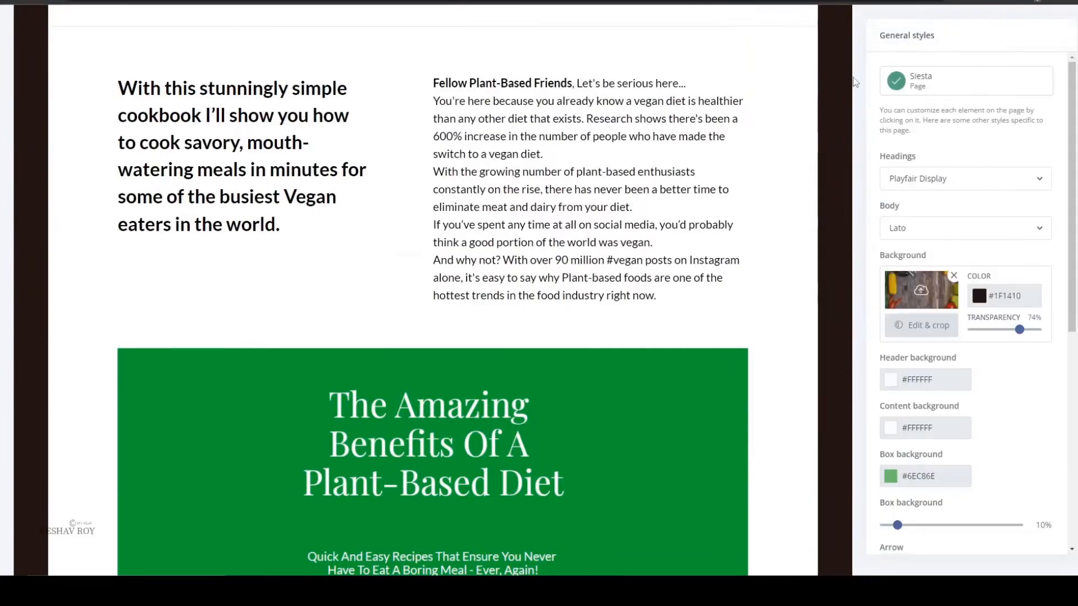
scroll(841, 346, down, 5)
scroll(968, 358, up, 3)
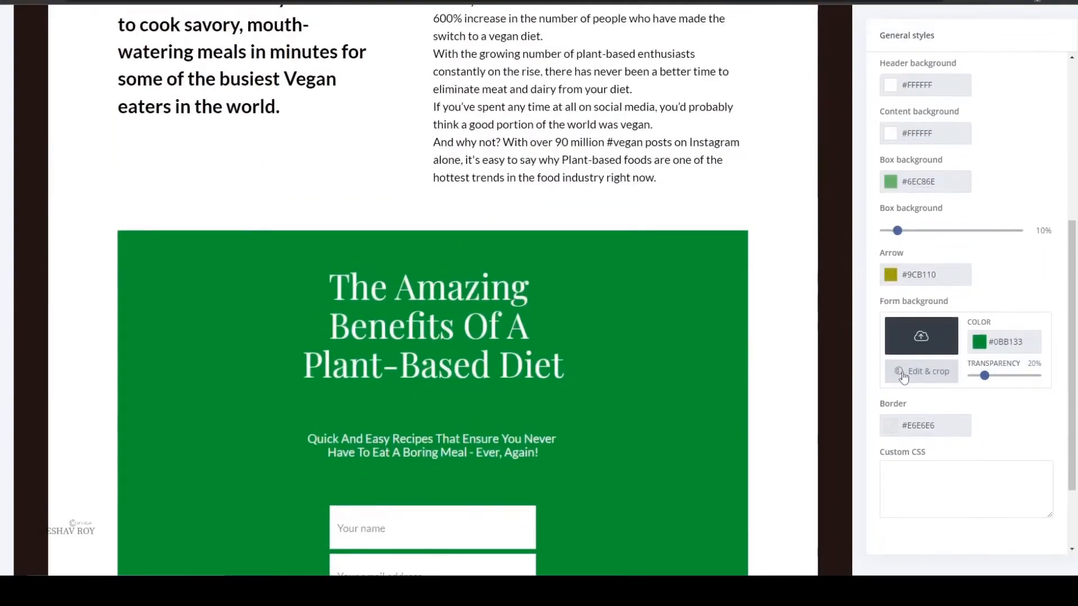
scroll(786, 380, down, 6)
scroll(797, 360, up, 10)
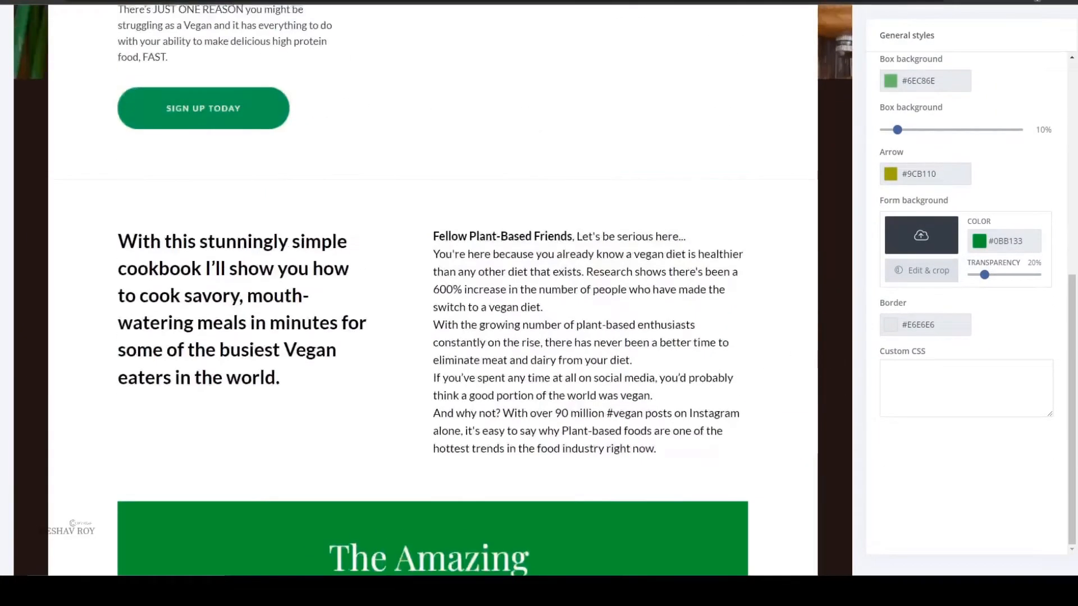
scroll(464, 318, up, 5)
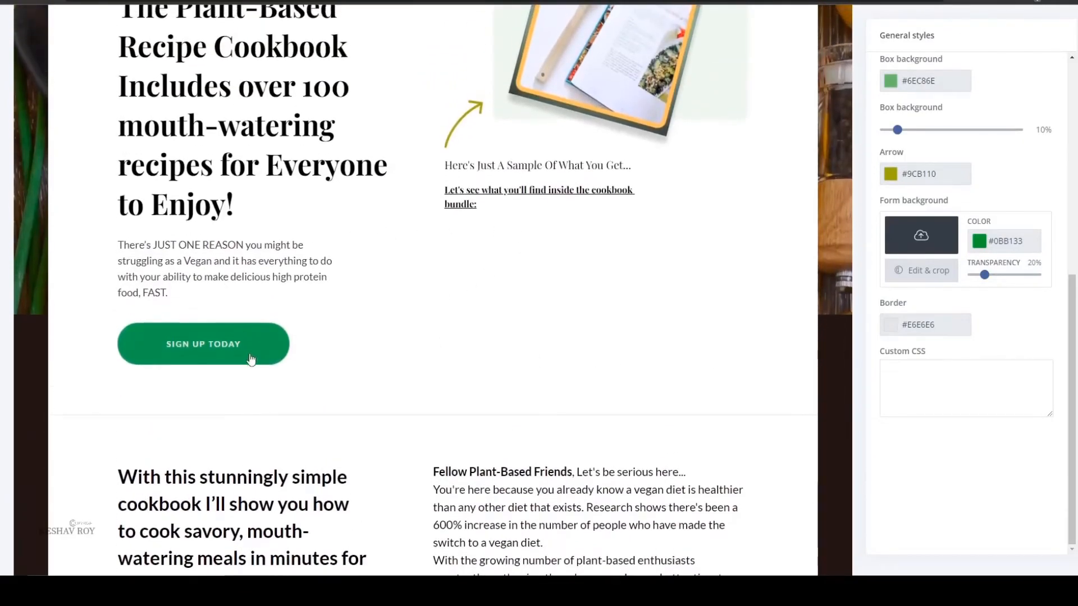
click(250, 359)
scroll(697, 356, up, 7)
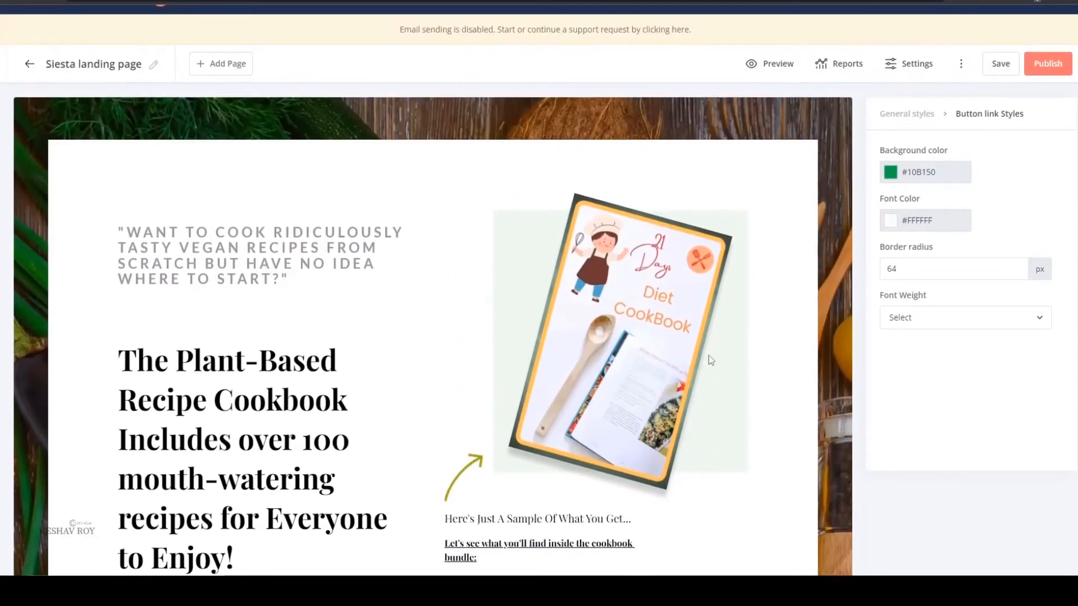
scroll(807, 210, down, 2)
scroll(853, 140, up, 2)
- In the landing page settings, choose to redirect subscribers to an external page
click(907, 77)
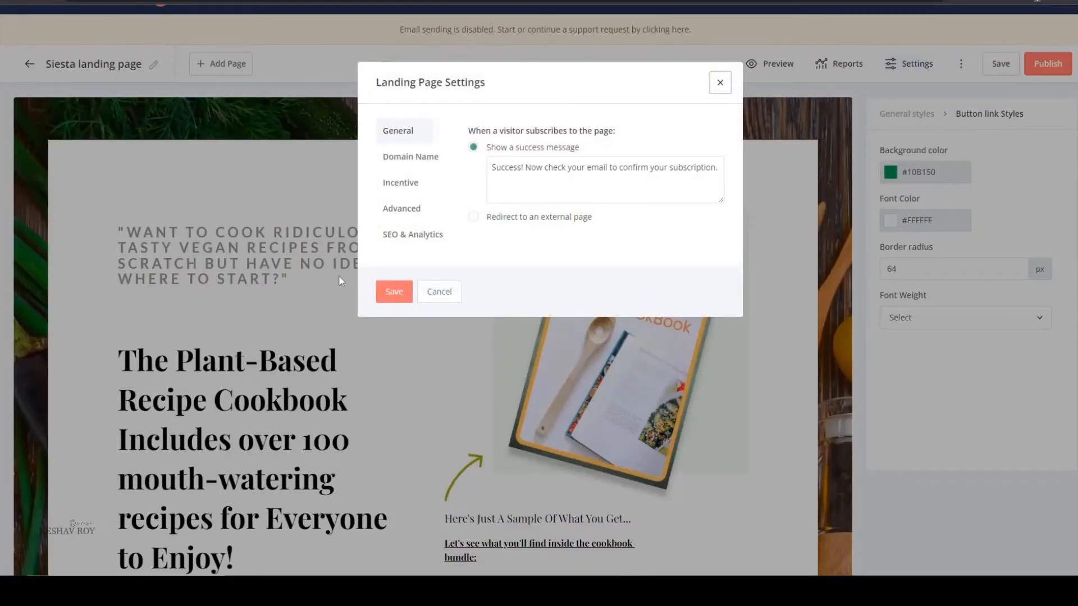
click(502, 218)
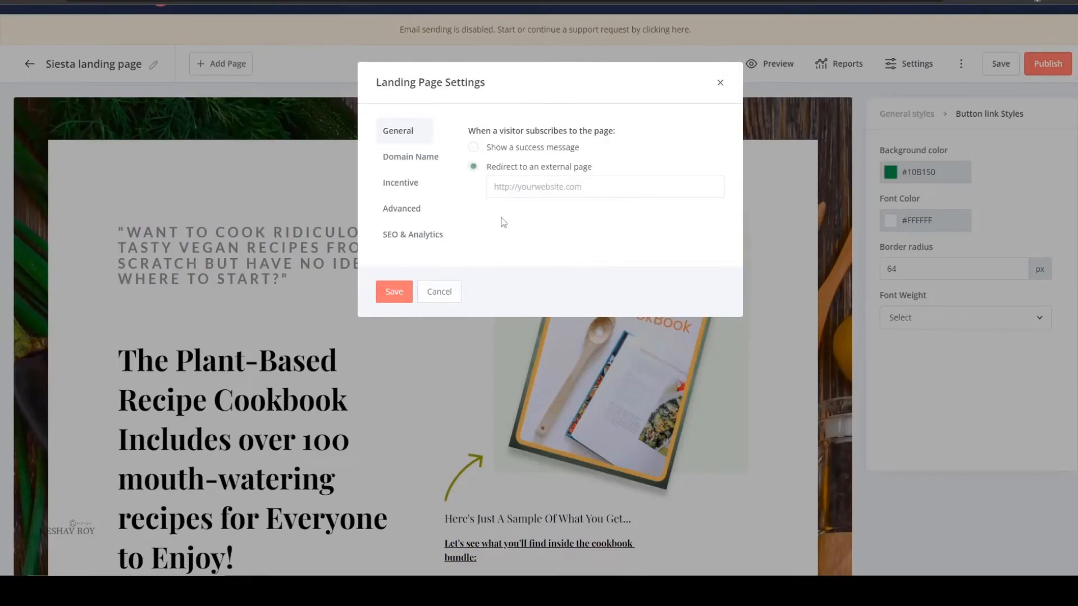
click(508, 185)
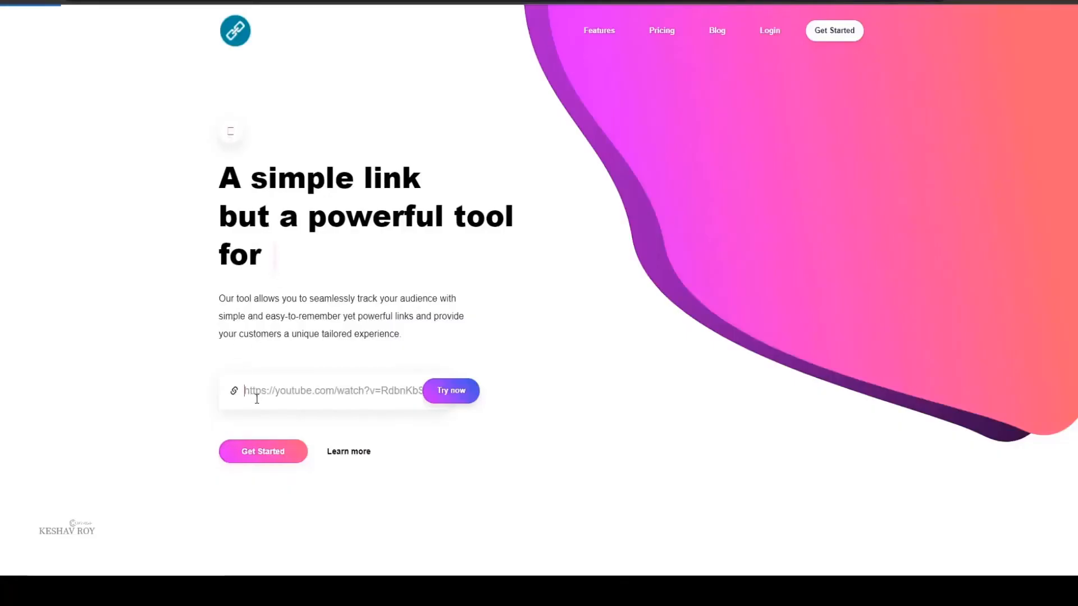
click(250, 391)
key(ctrl+v)
key(ctrl+z)
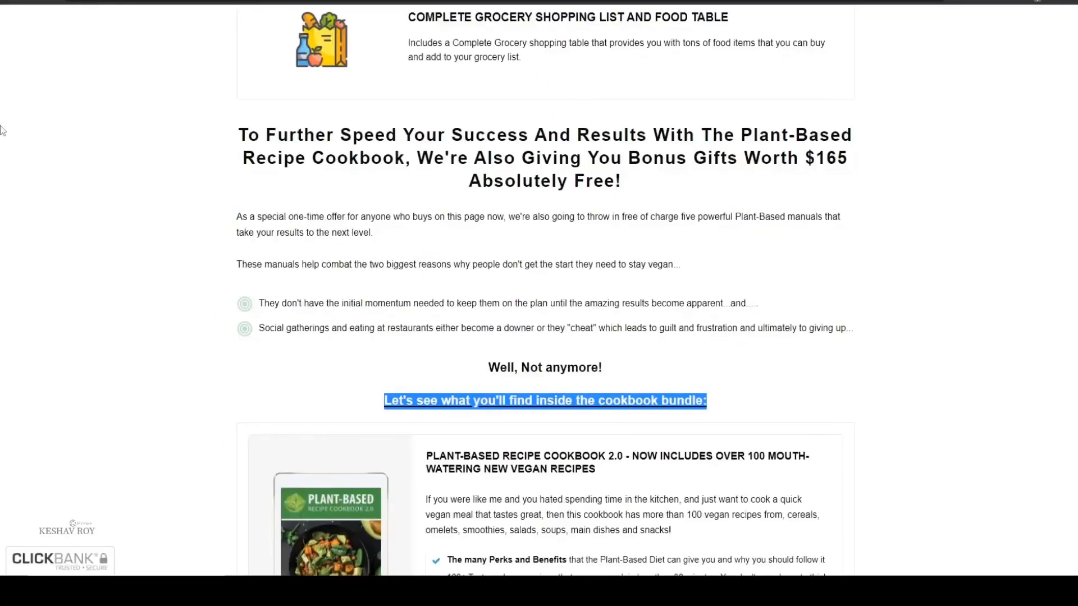
- Shorten the plantbasedcookbook.com affiliate link with the link shortener and save the short link as the page's subscriber redirect address
scroll(288, 144, up, 5)
scroll(335, 232, down, 10)
scroll(336, 232, down, 10)
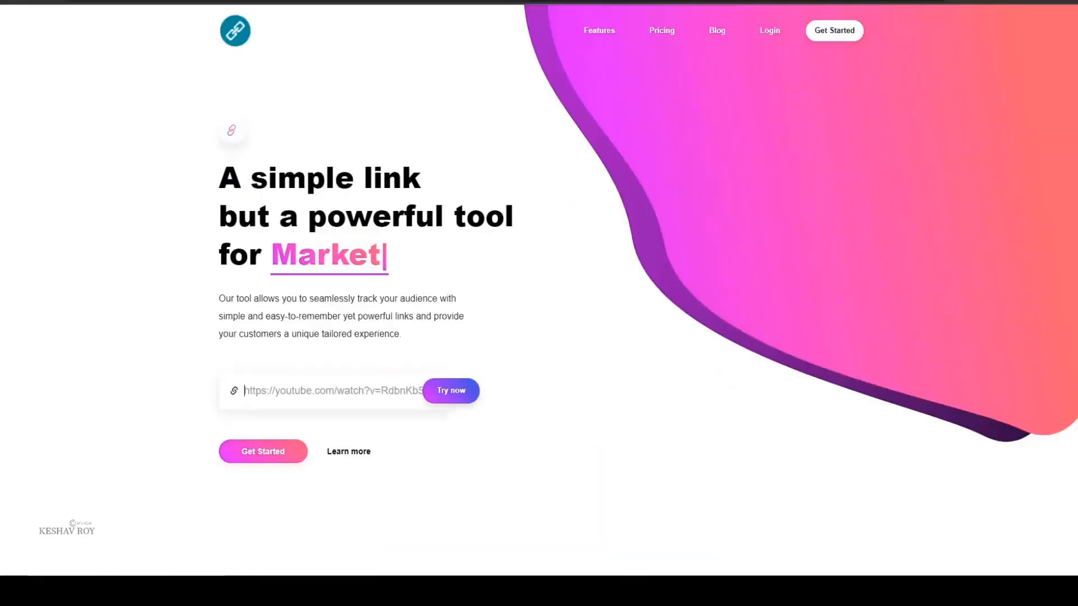
text(https://www.plantbasedcookbook.com/?hop=giggy)
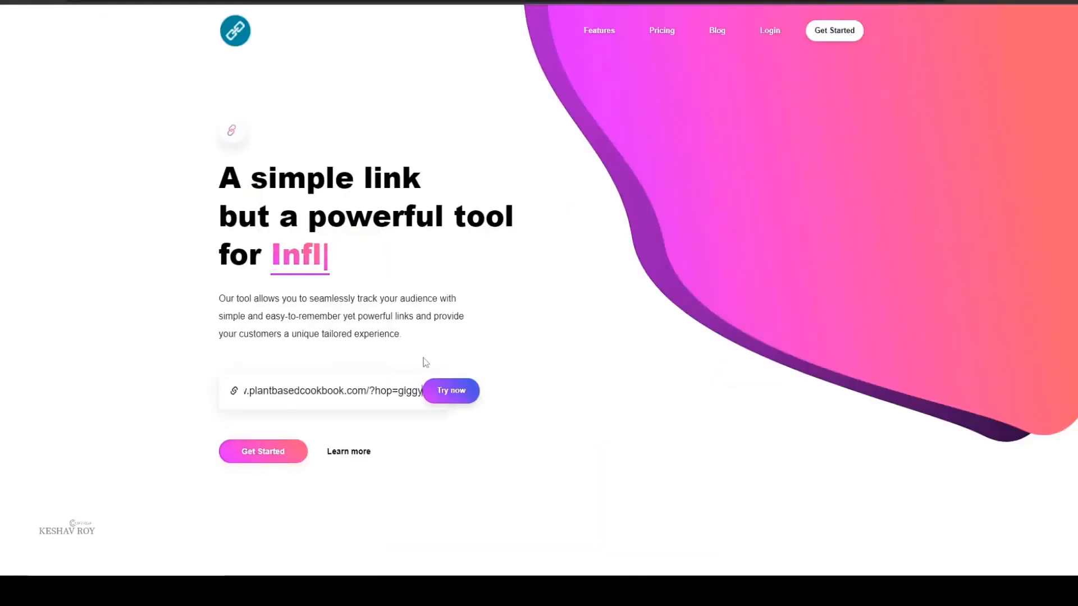
click(440, 397)
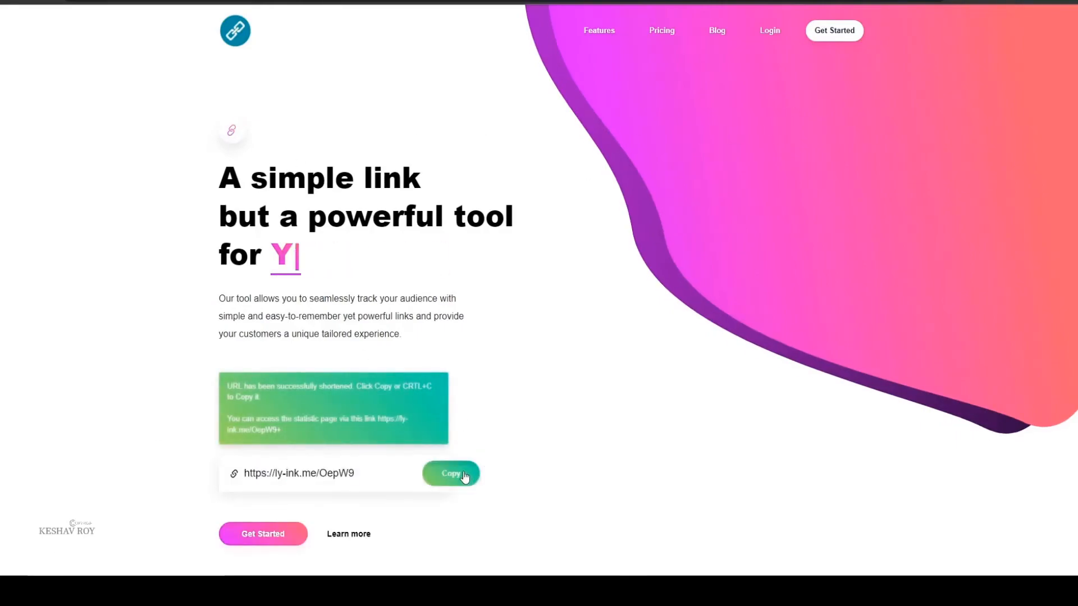
click(468, 473)
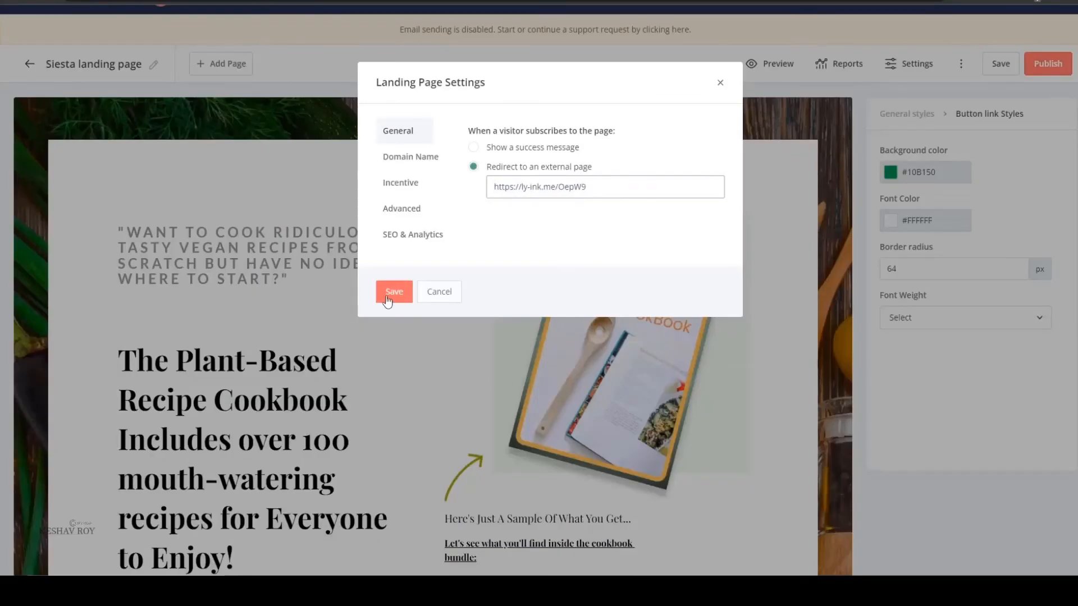
click(394, 291)
- Check the sign-up form's "Download your eBook now" button and the rest of the landing page
scroll(469, 305, down, 15)
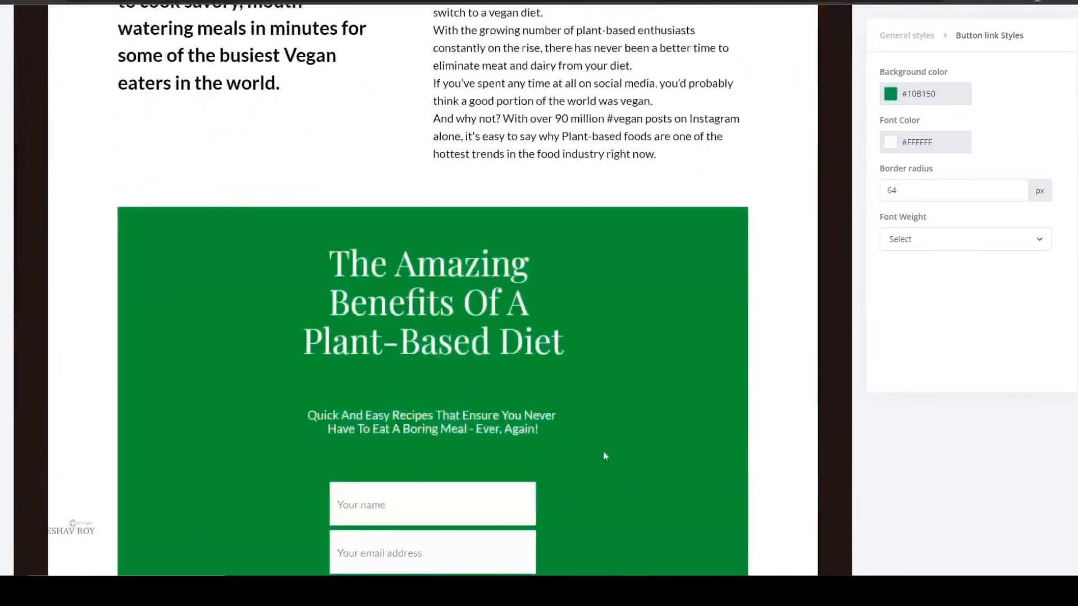
scroll(597, 467, down, 3)
click(461, 463)
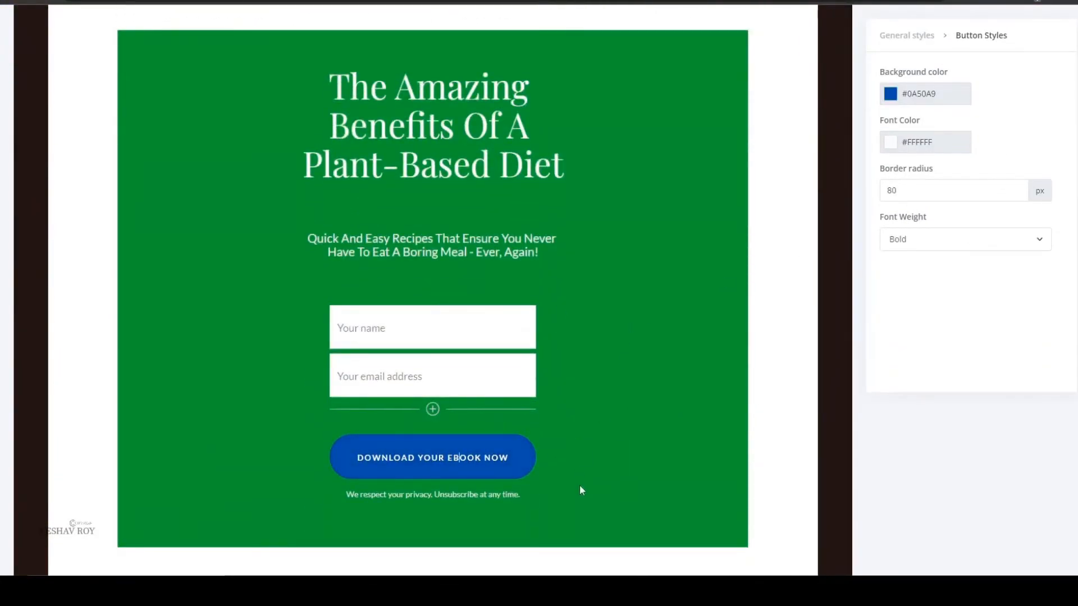
scroll(580, 490, up, 15)
scroll(834, 222, down, 20)
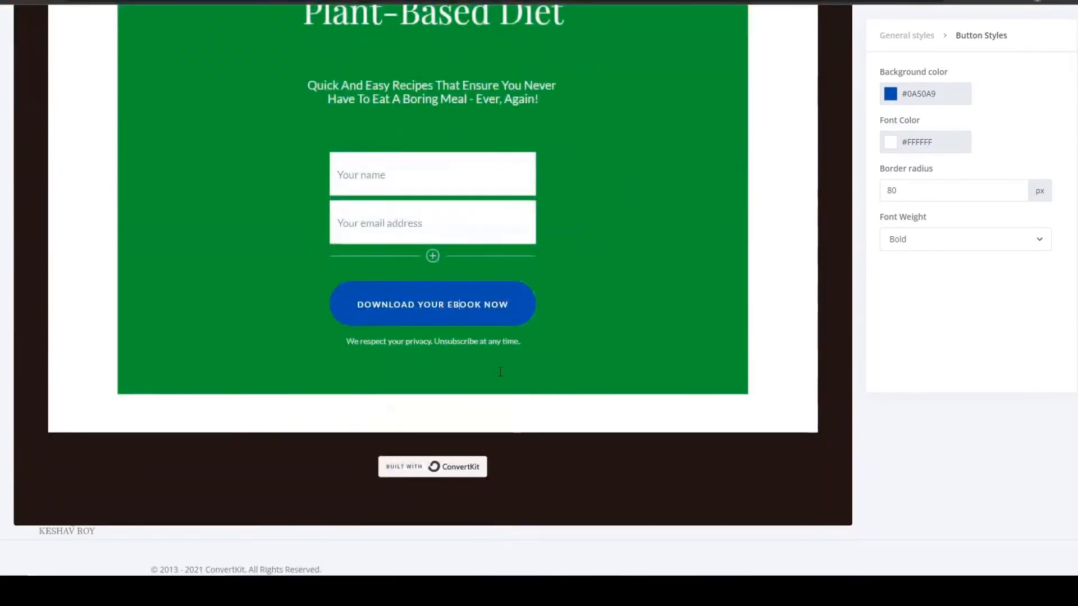
drag(481, 318, 373, 326)
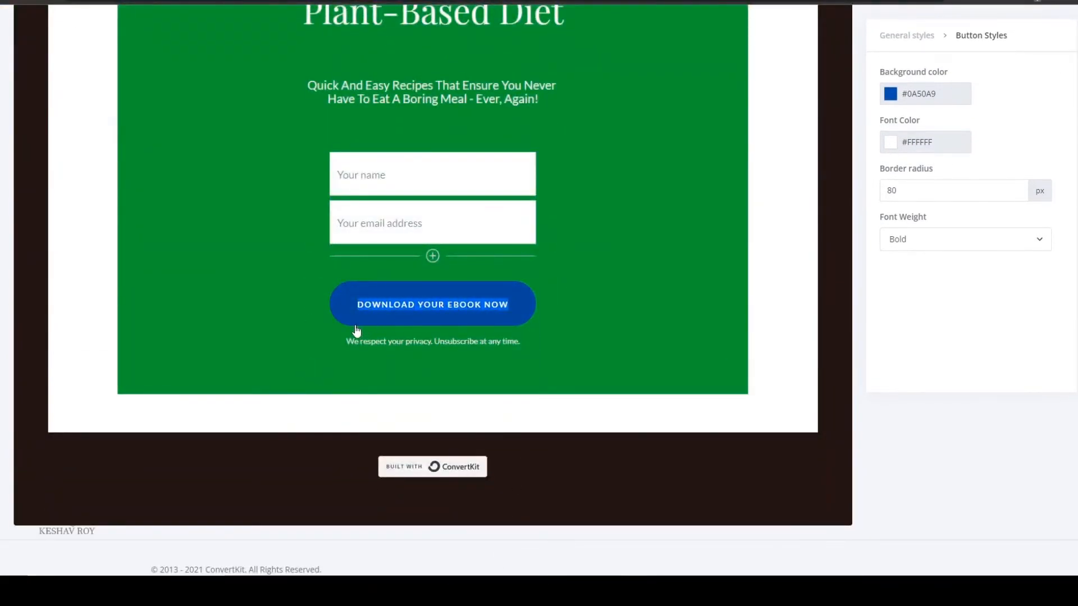
scroll(758, 336, up, 15)
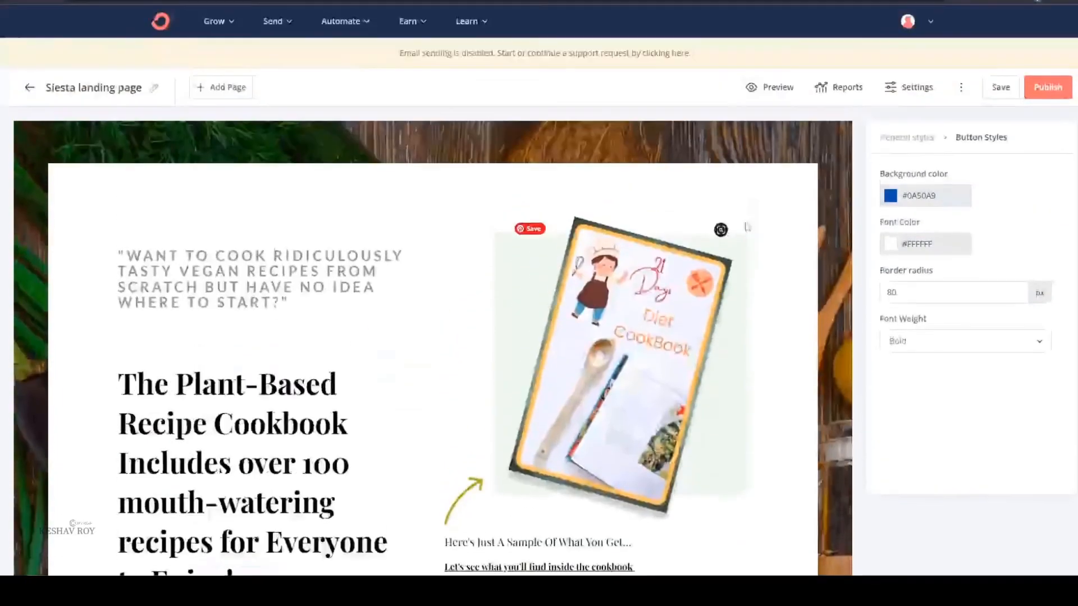
- Look over the saved redirect address and the custom domain choices in the landing page settings, and leave without saving
click(892, 87)
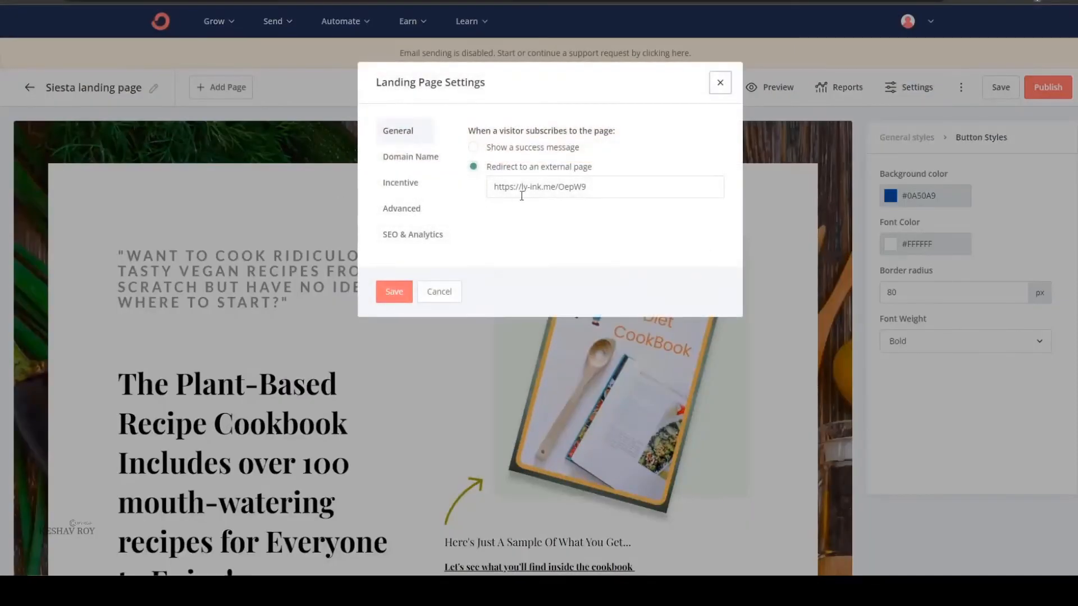
click(413, 158)
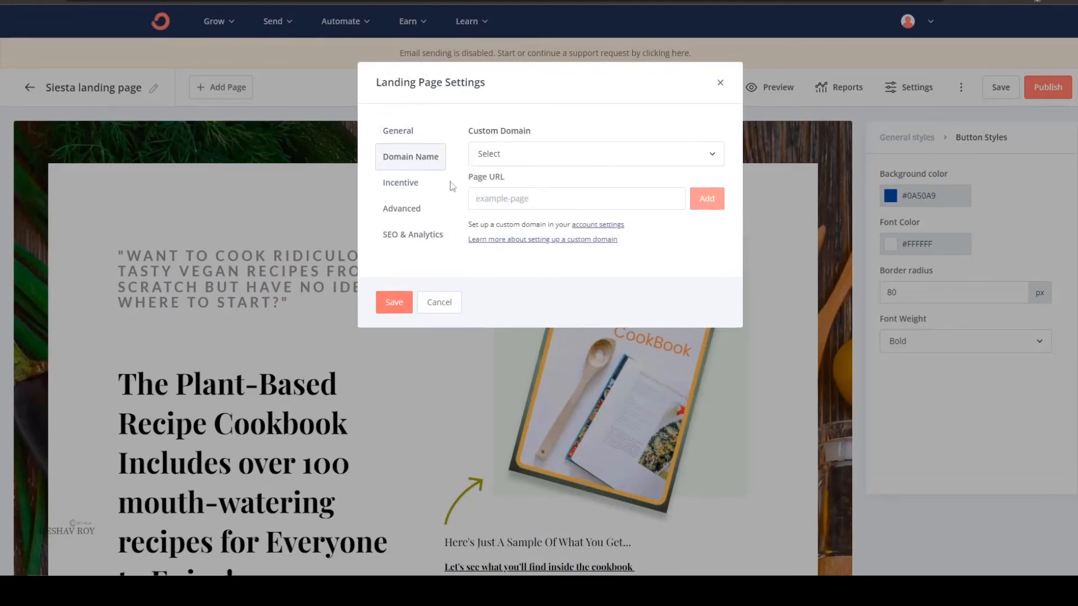
click(475, 151)
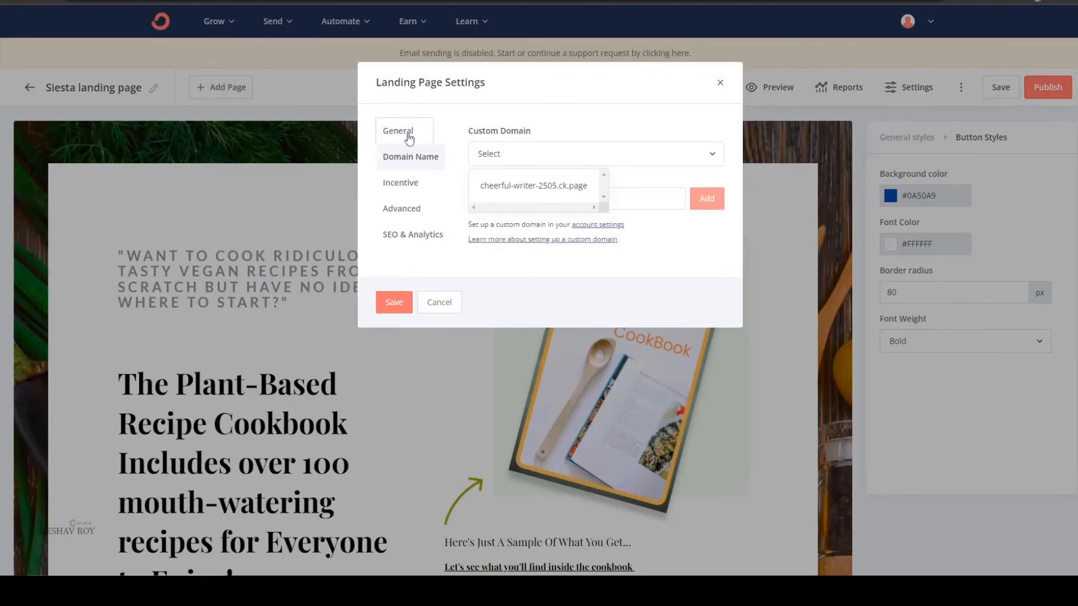
click(408, 135)
click(429, 303)
- Inspect the sign-up form's email address field and look over the finished page
scroll(745, 302, down, 5)
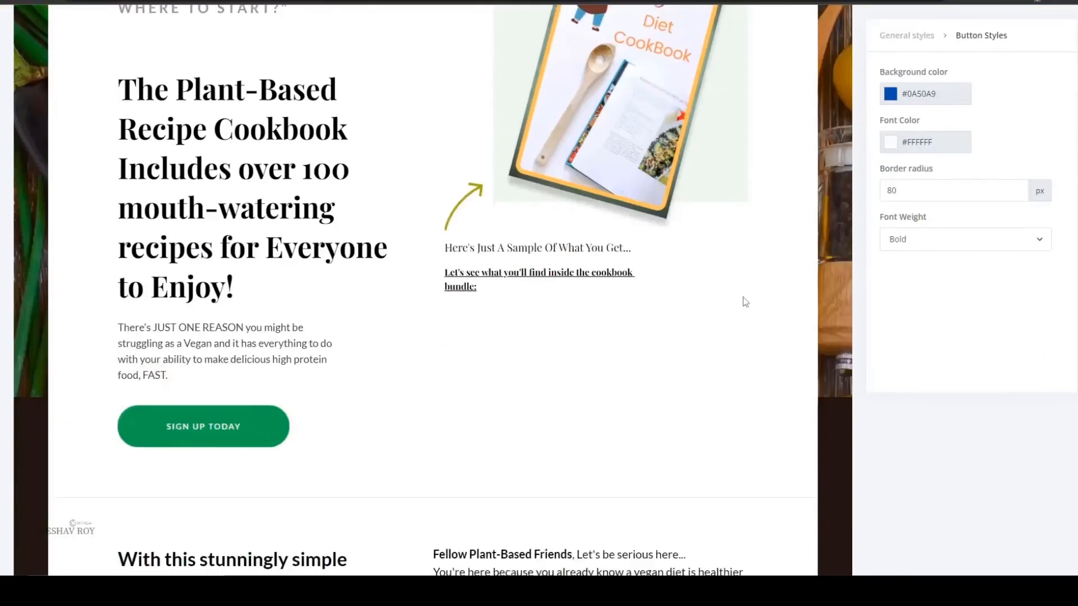
scroll(745, 302, down, 10)
click(409, 209)
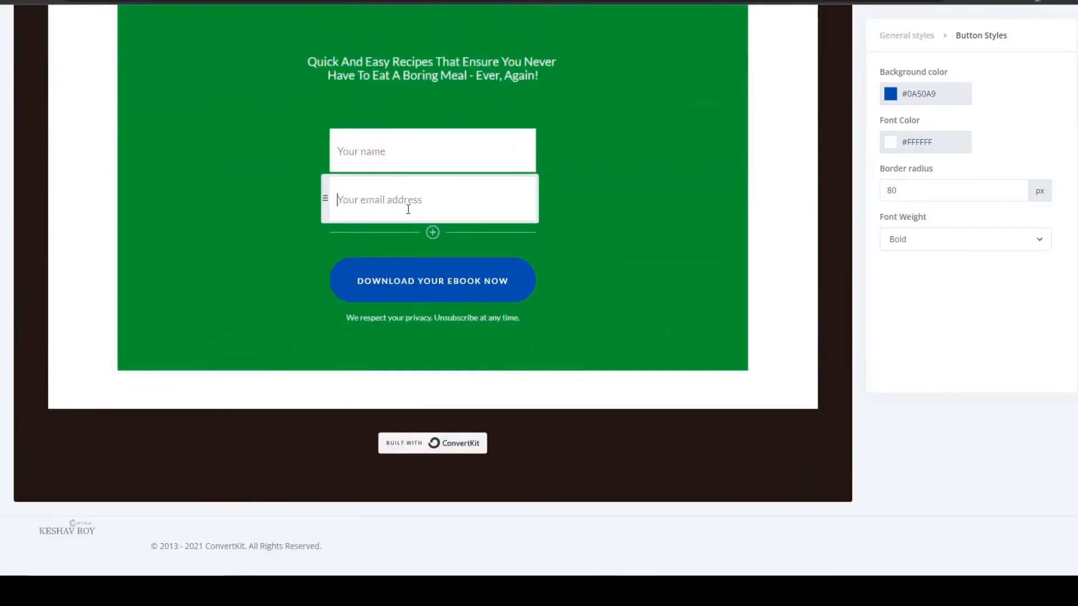
scroll(476, 219, up, 12)
scroll(1018, 272, up, 2)
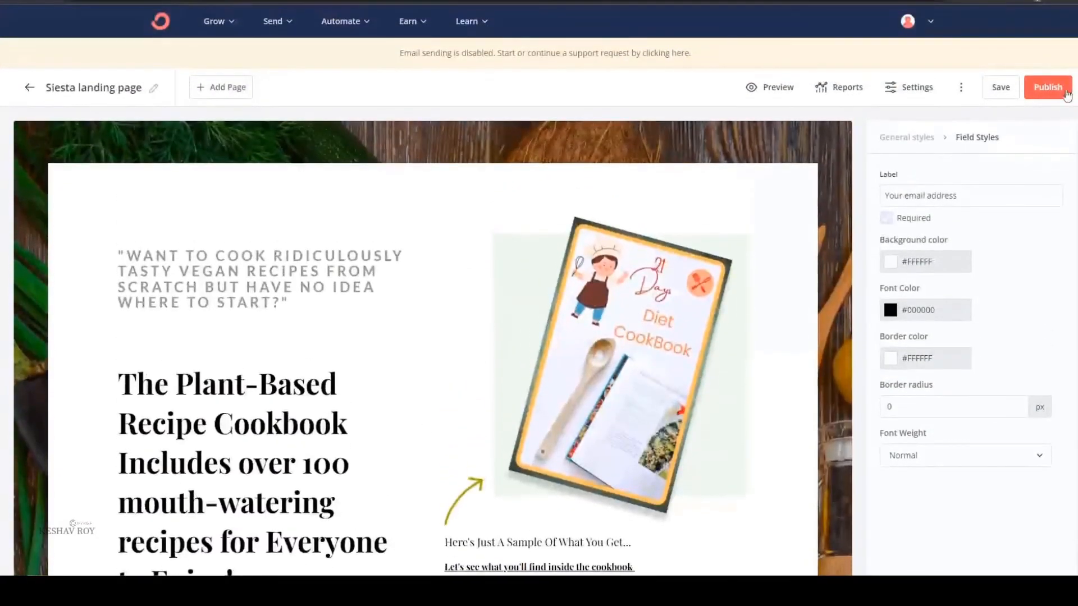
- Open the landing page's publish and sharing options, and look over the full-page view from the cookbook cover down to the sign-up form
click(1043, 90)
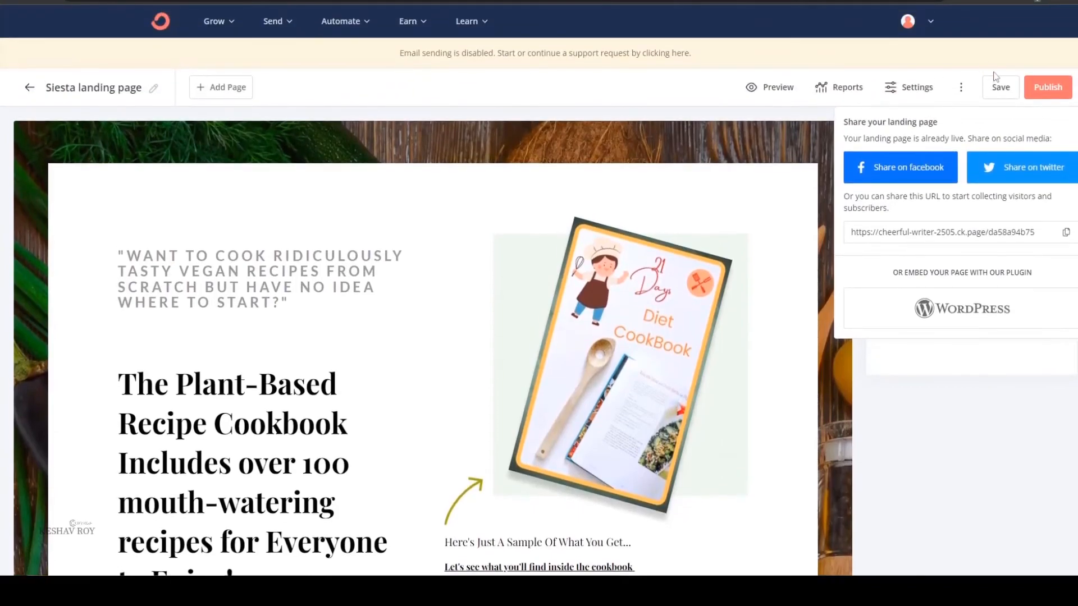
click(981, 102)
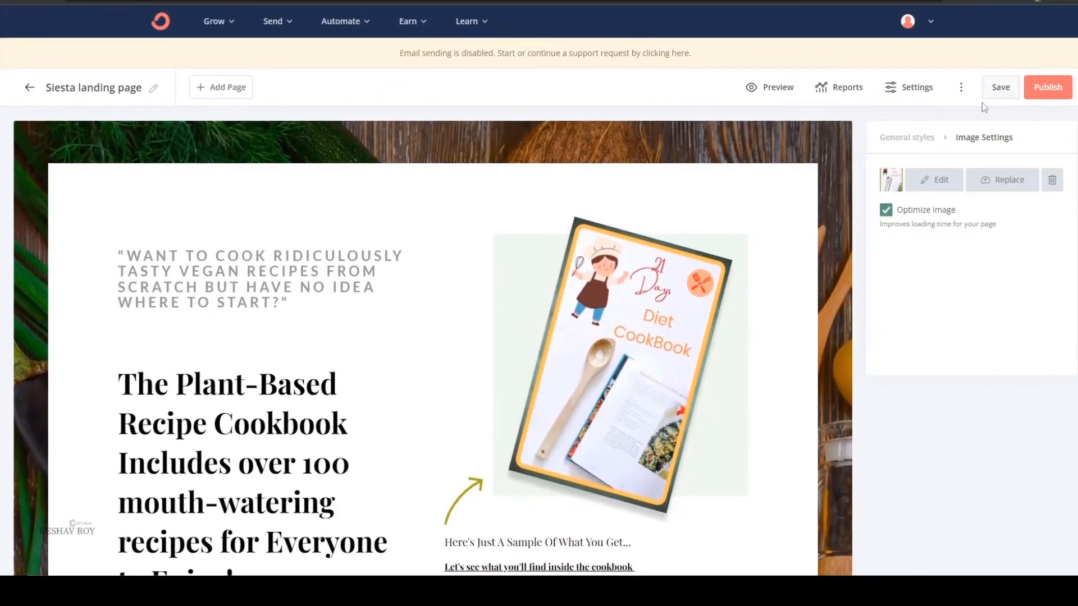
click(1041, 92)
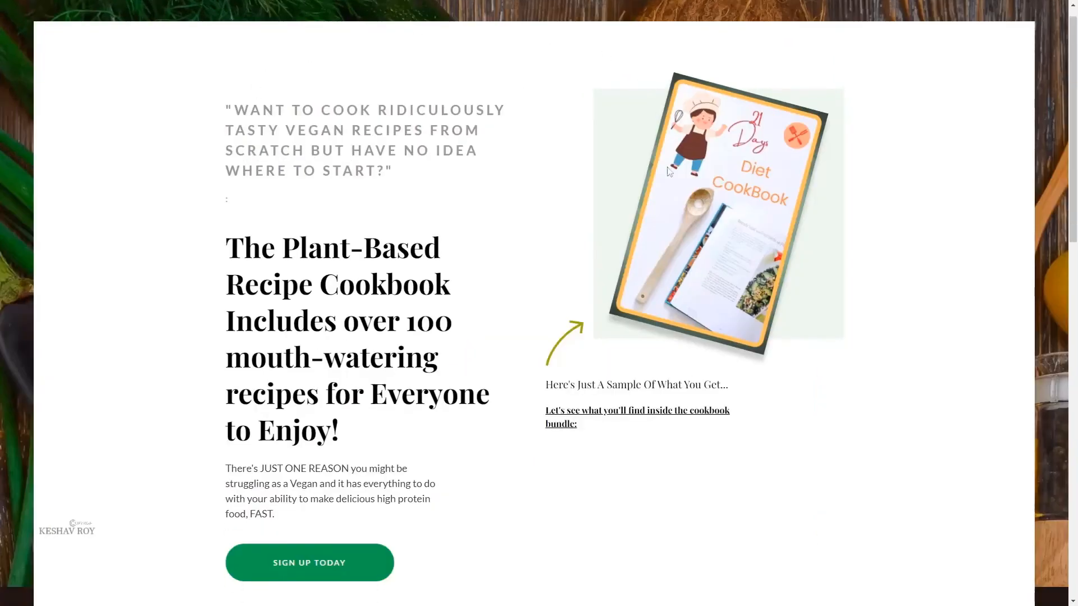
scroll(1073, 537, down, 12)
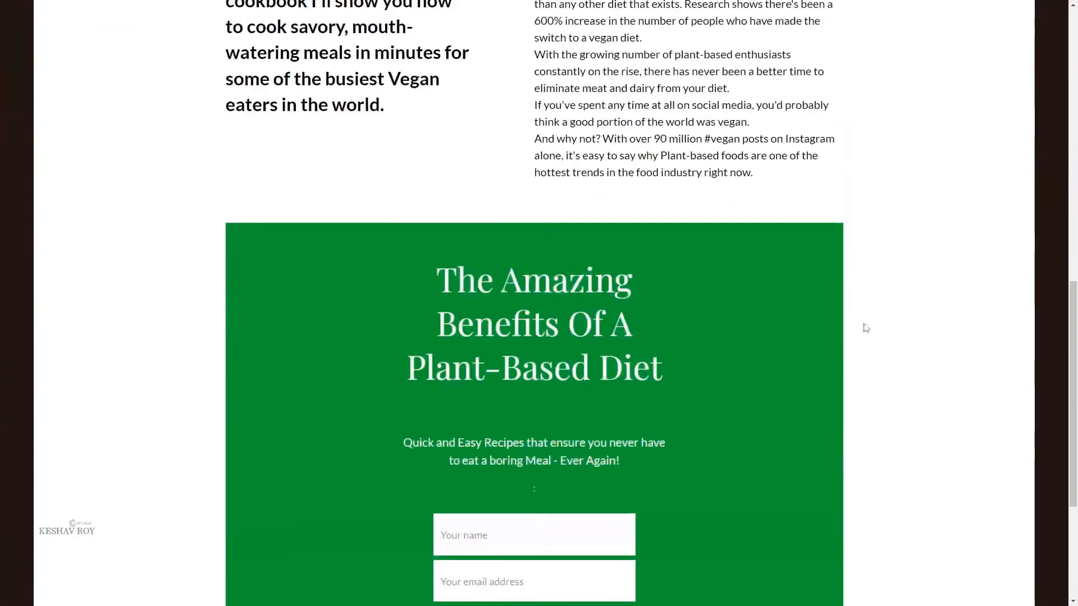
scroll(1074, 538, down, 4)
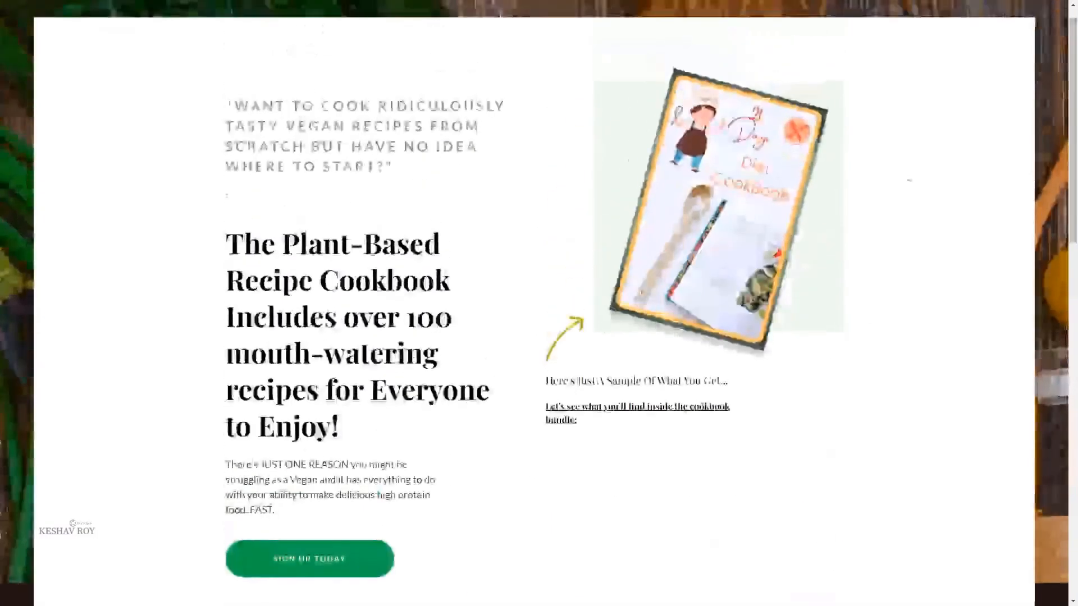
scroll(315, 329, down, 4)
click(332, 326)
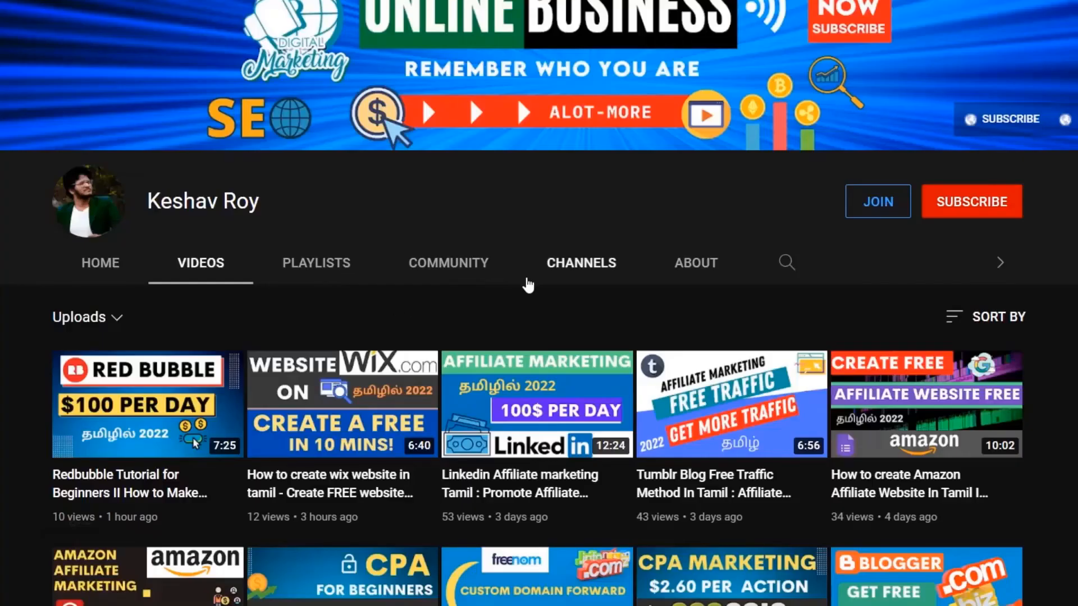
scroll(655, 222, down, 15)
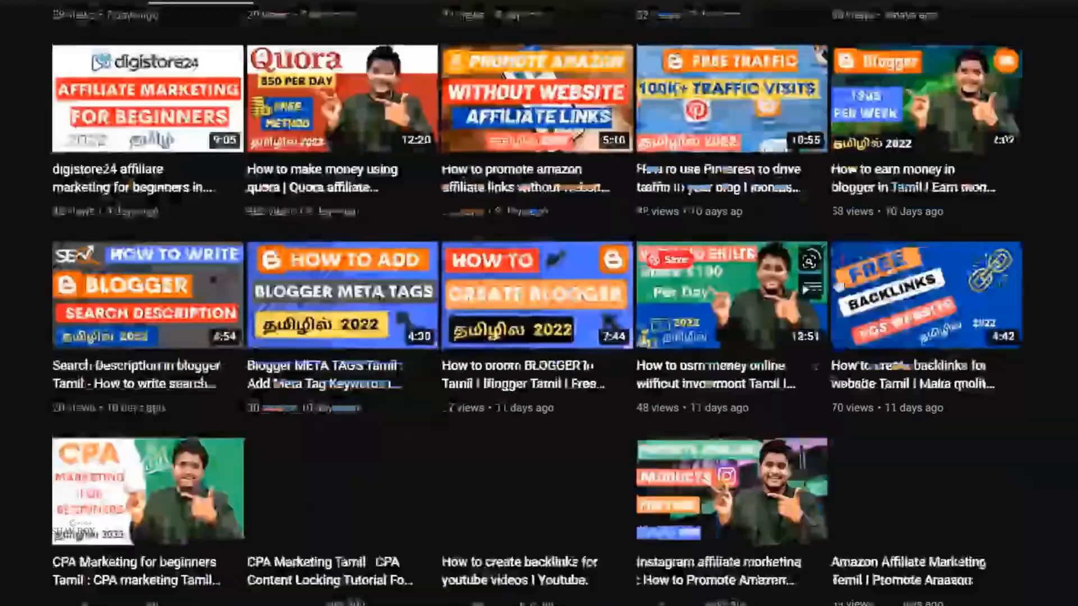
scroll(821, 290, down, 15)
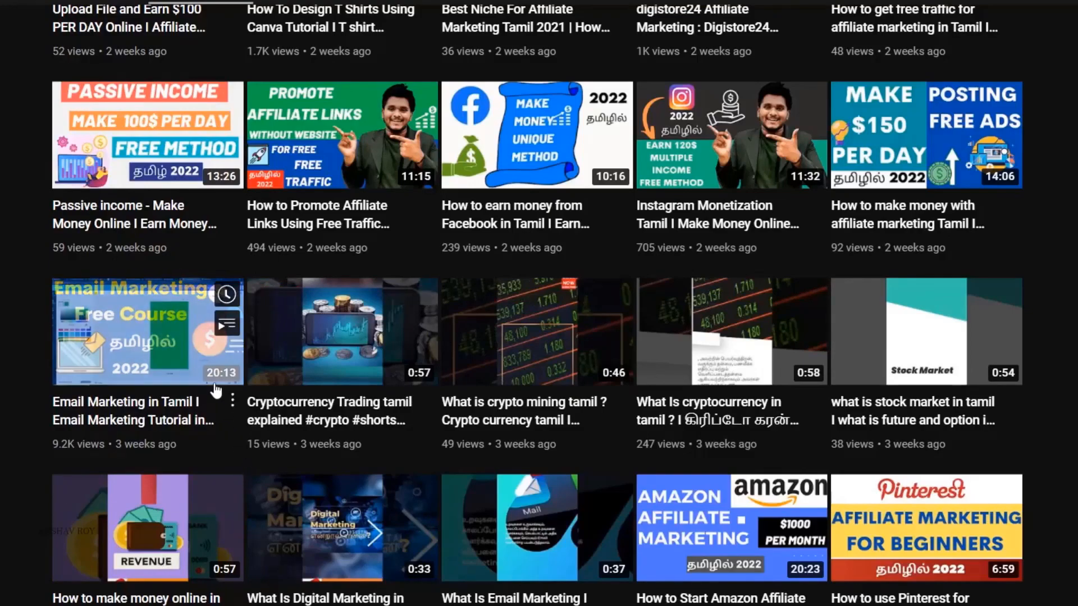
scroll(375, 386, down, 2)
scroll(1073, 180, up, 15)
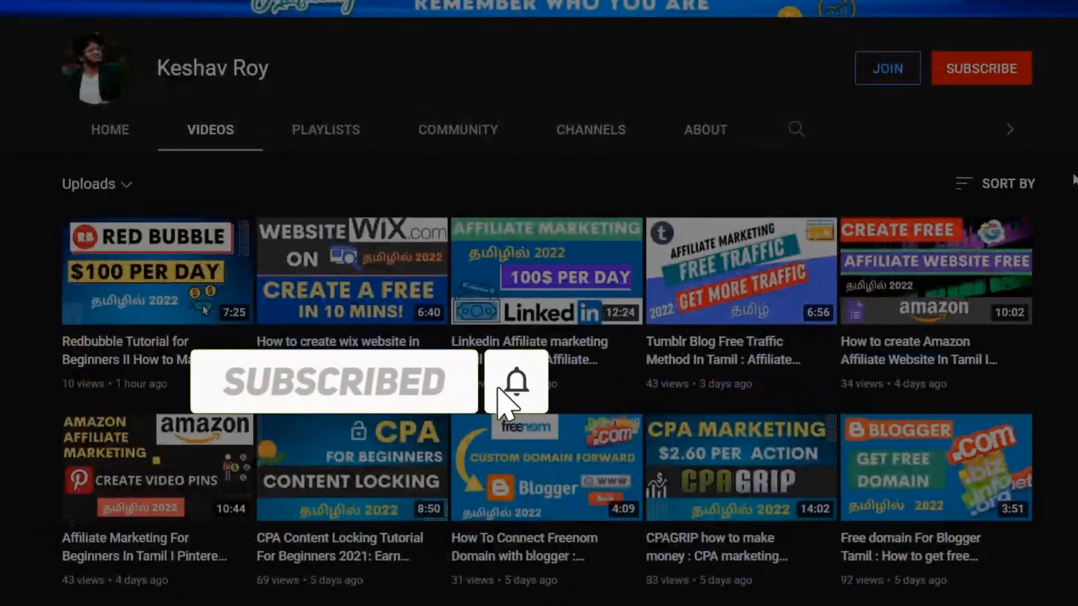
scroll(1073, 180, up, 2)
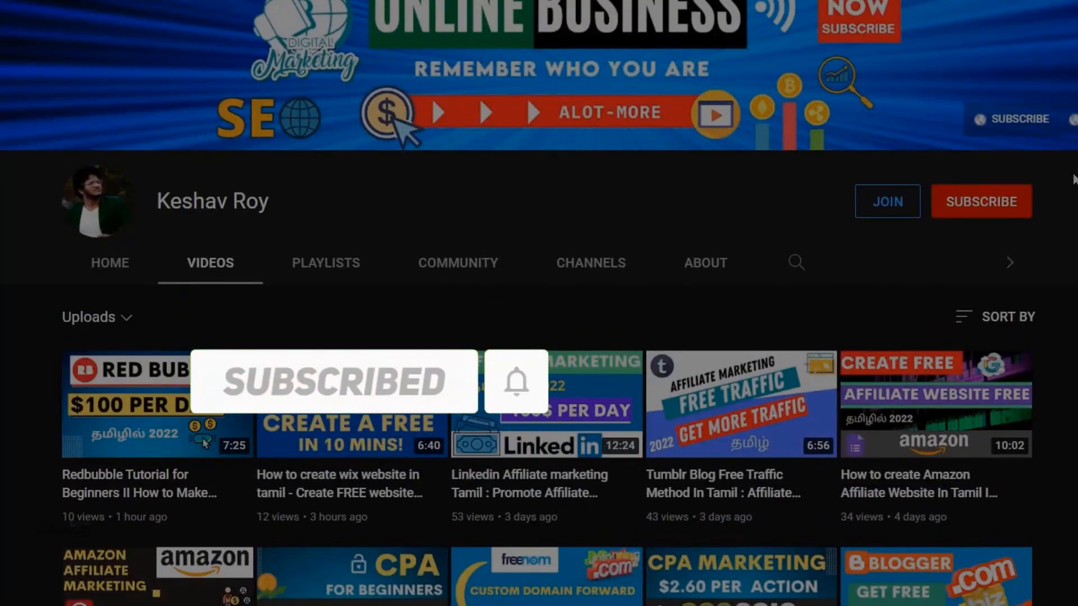